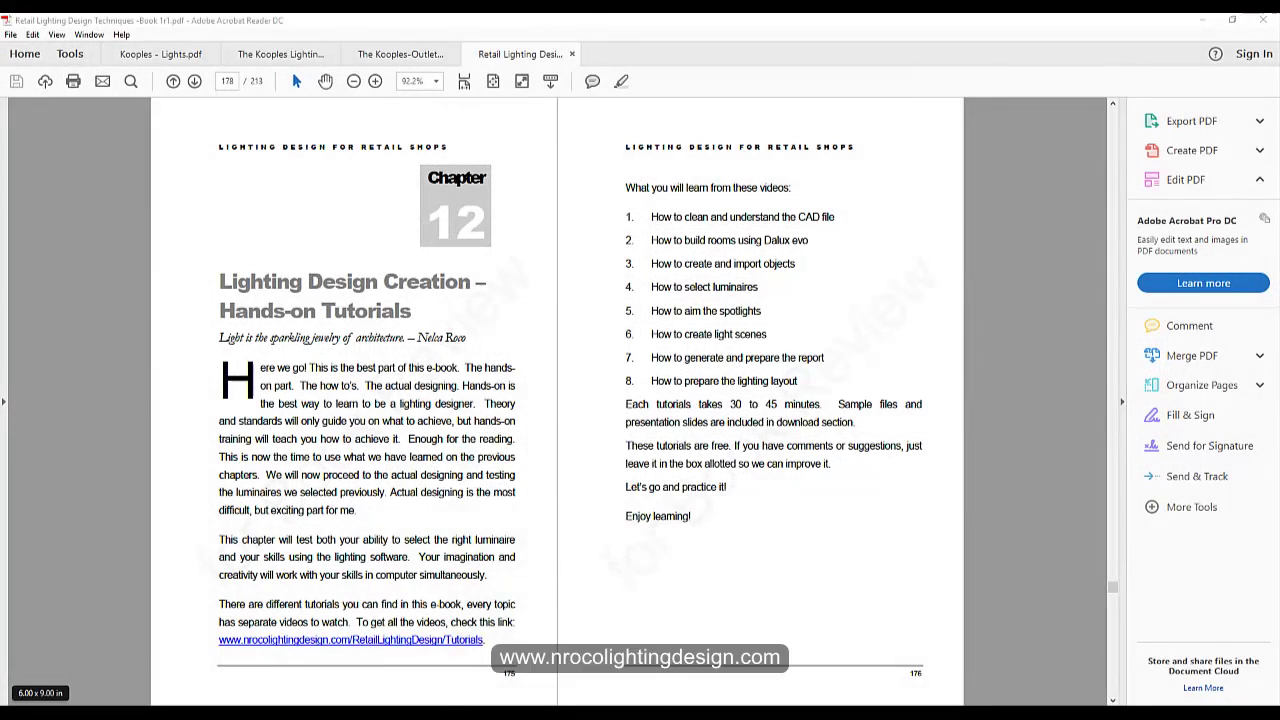
Step: Show the desktop and launch DIALux evo
right_click(450, 712)
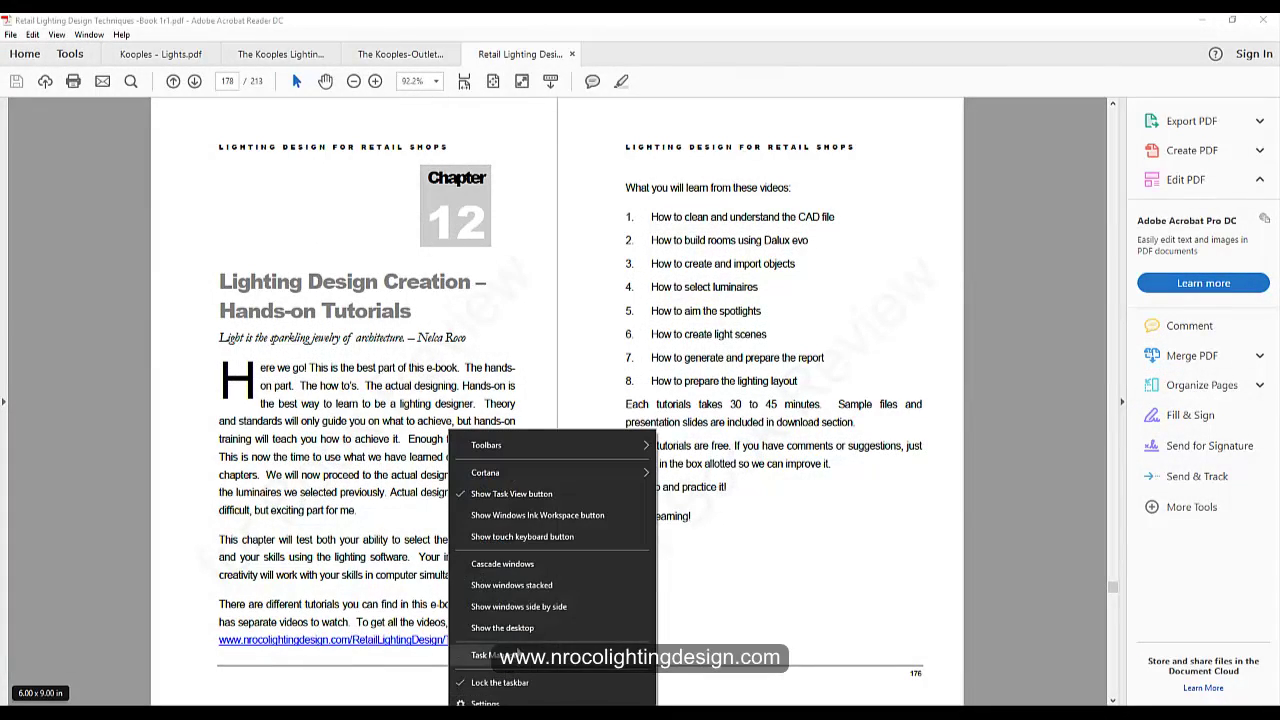
left_click(527, 629)
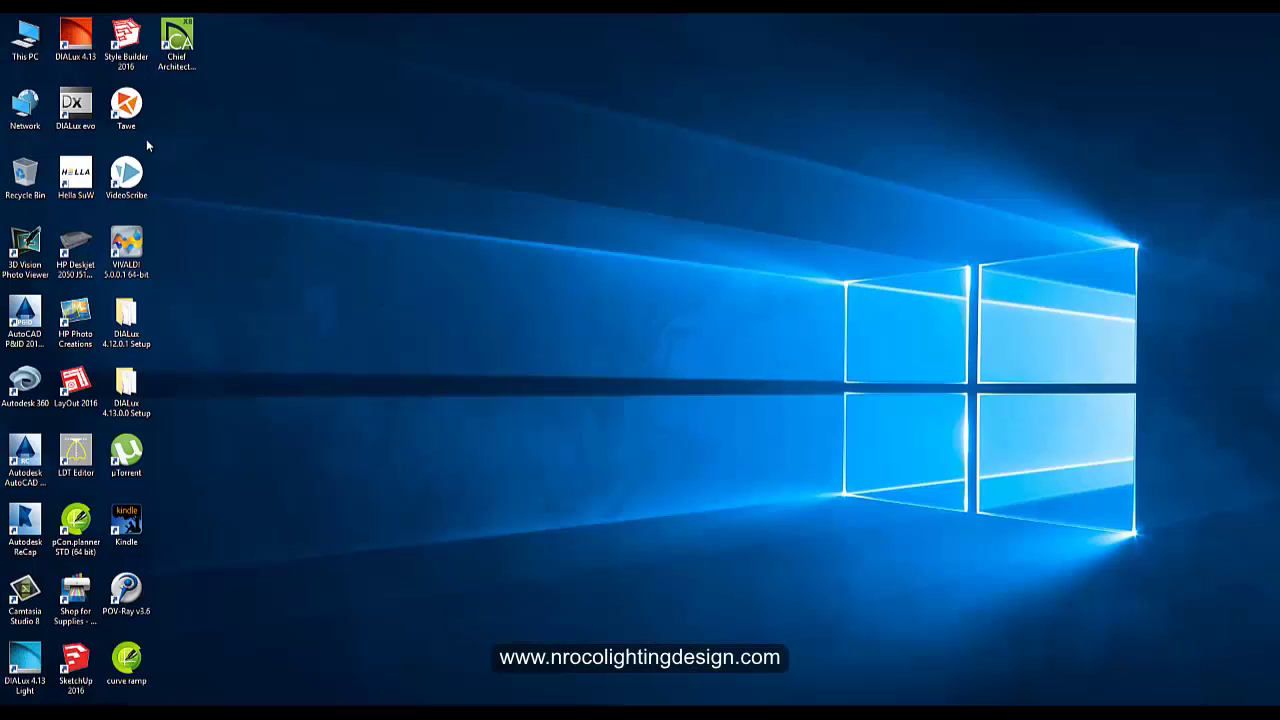
double_click(75, 105)
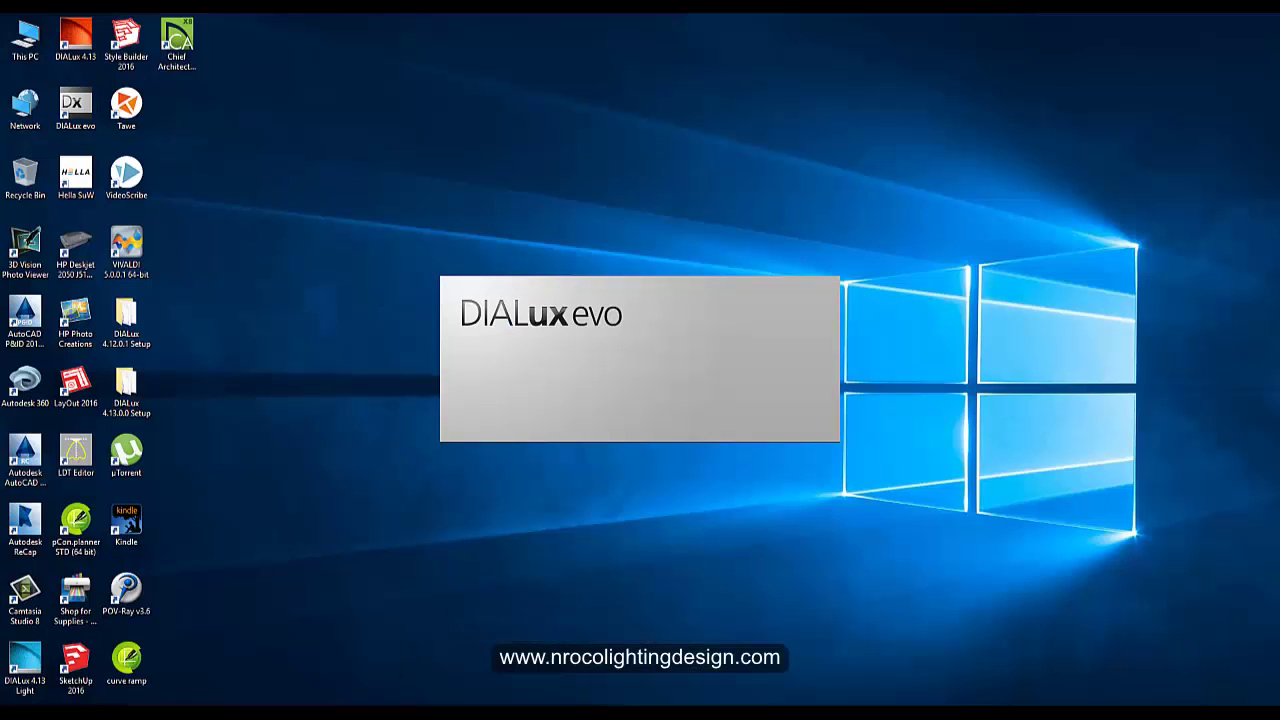
Step: Switch to AutoCAD and examine the General Layout plan in the 150908_ TK Meraas Oulet Village_ LAYOUT drawing
left_click(345, 712)
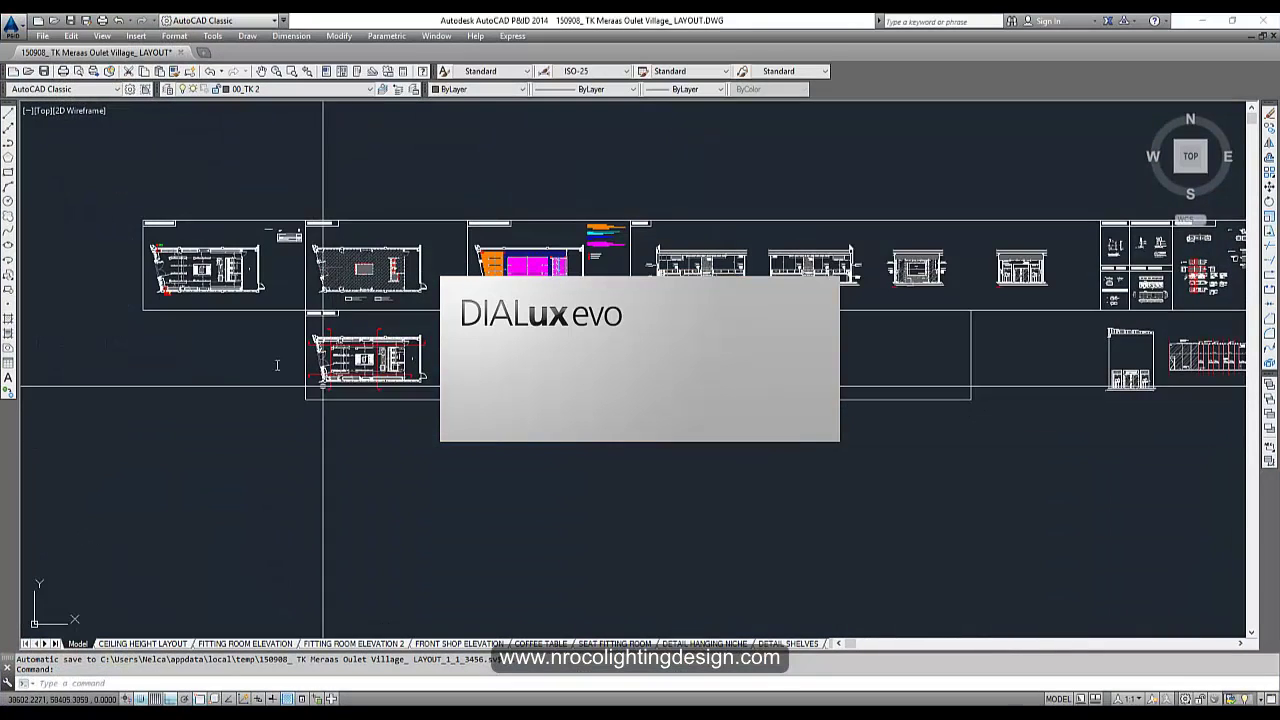
scroll(235, 460, "down", 2)
middle_click_drag(233, 460, 237, 460)
scroll(306, 393, "up", 6)
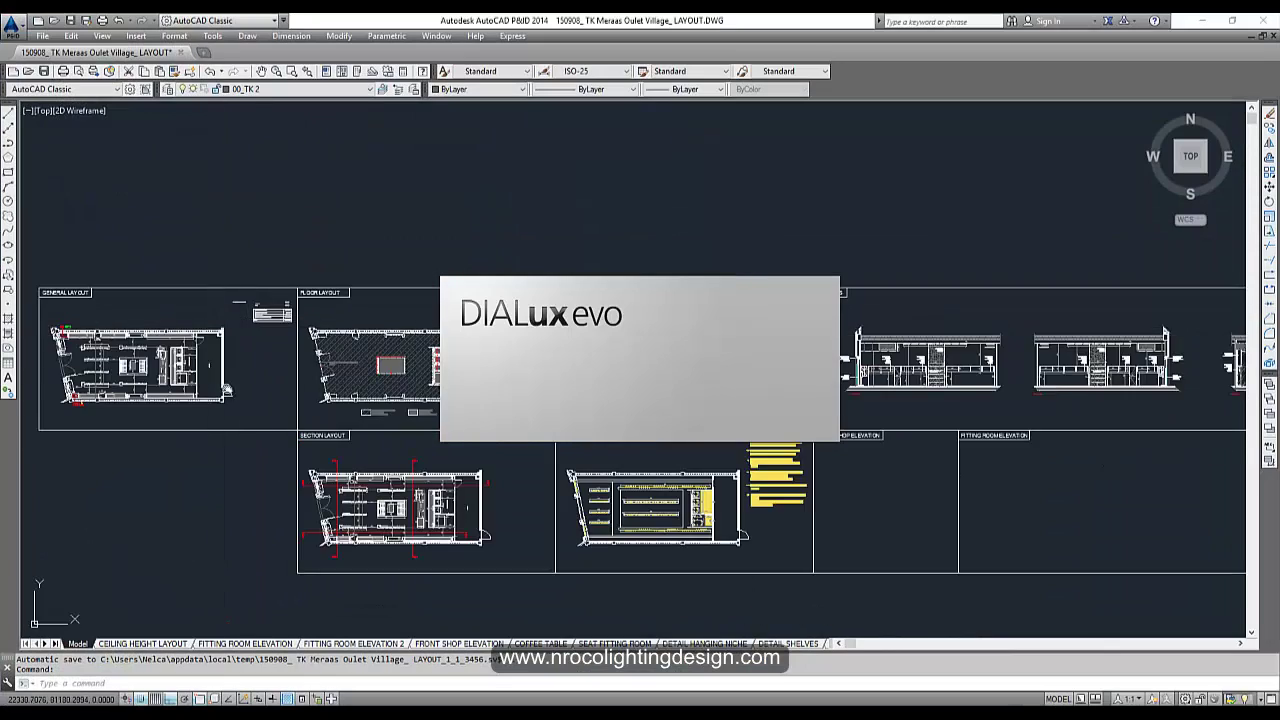
scroll(306, 393, "up", 3)
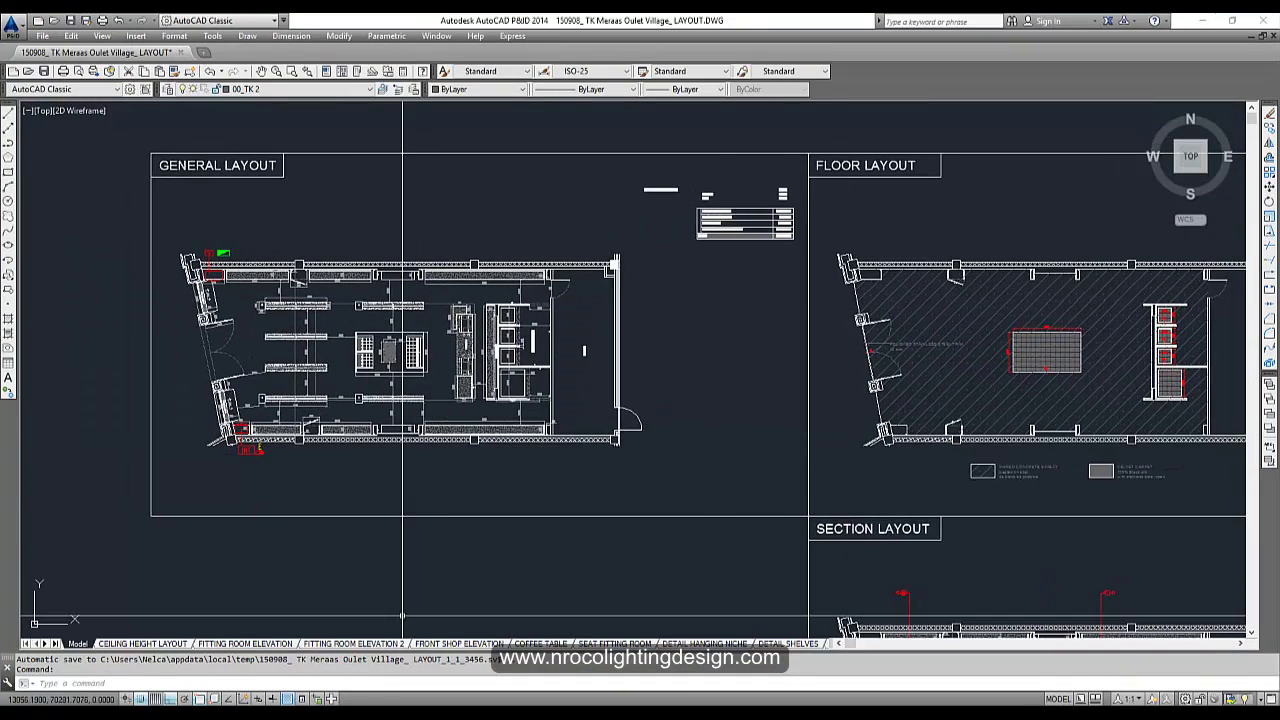
Step: Switch to Acrobat Reader, look through Kooples - Lights.pdf and the two other open Kooples documents, and return to DIALux evo
left_click(272, 712)
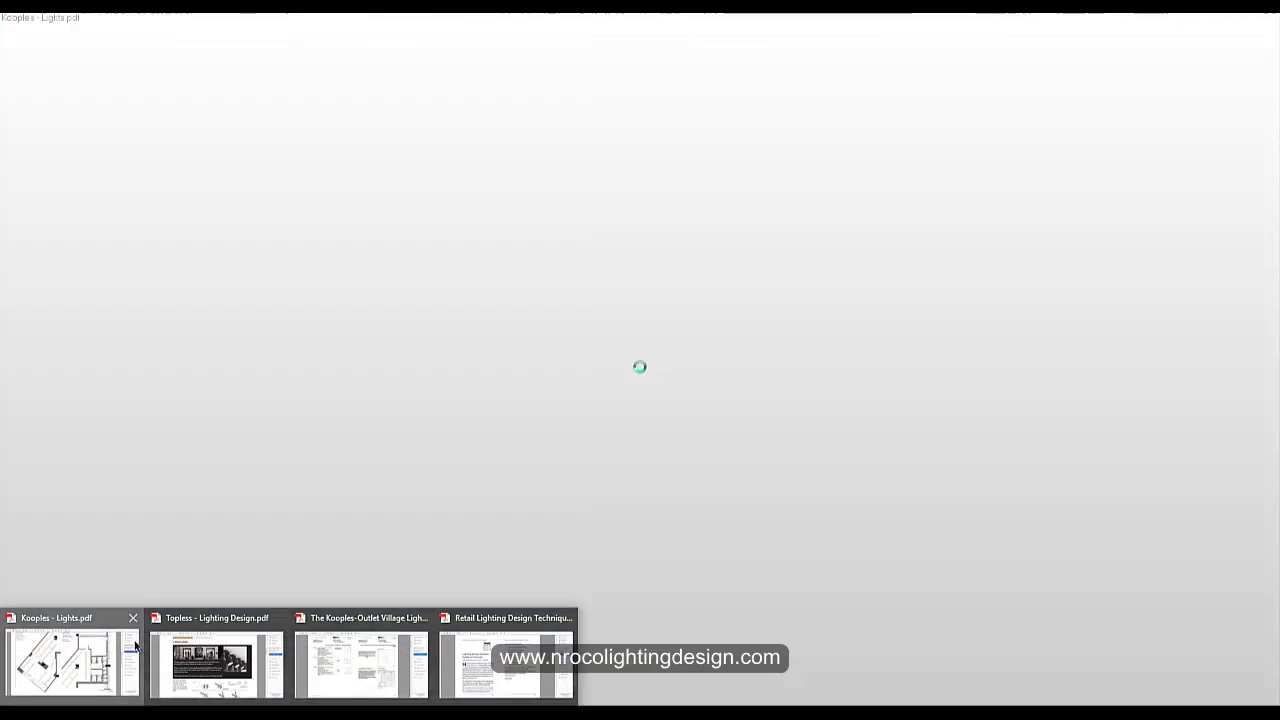
left_click(133, 648)
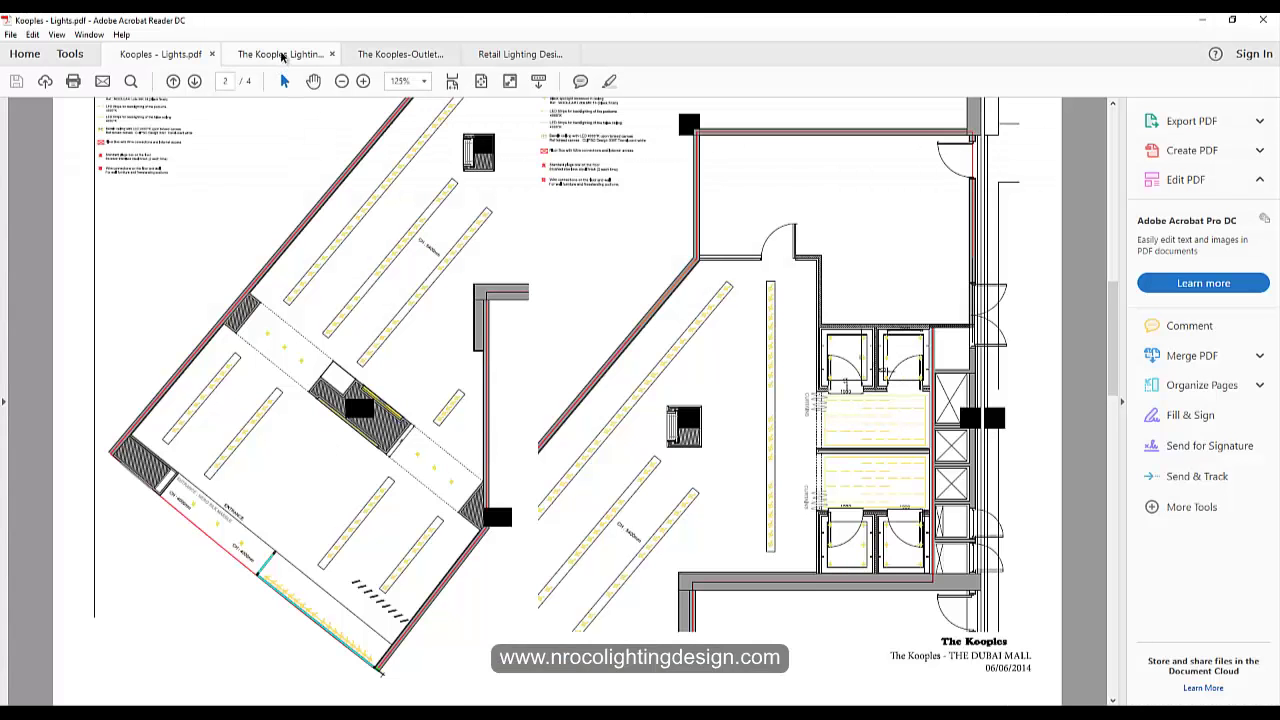
left_click(280, 56)
left_click(400, 55)
left_click(372, 712)
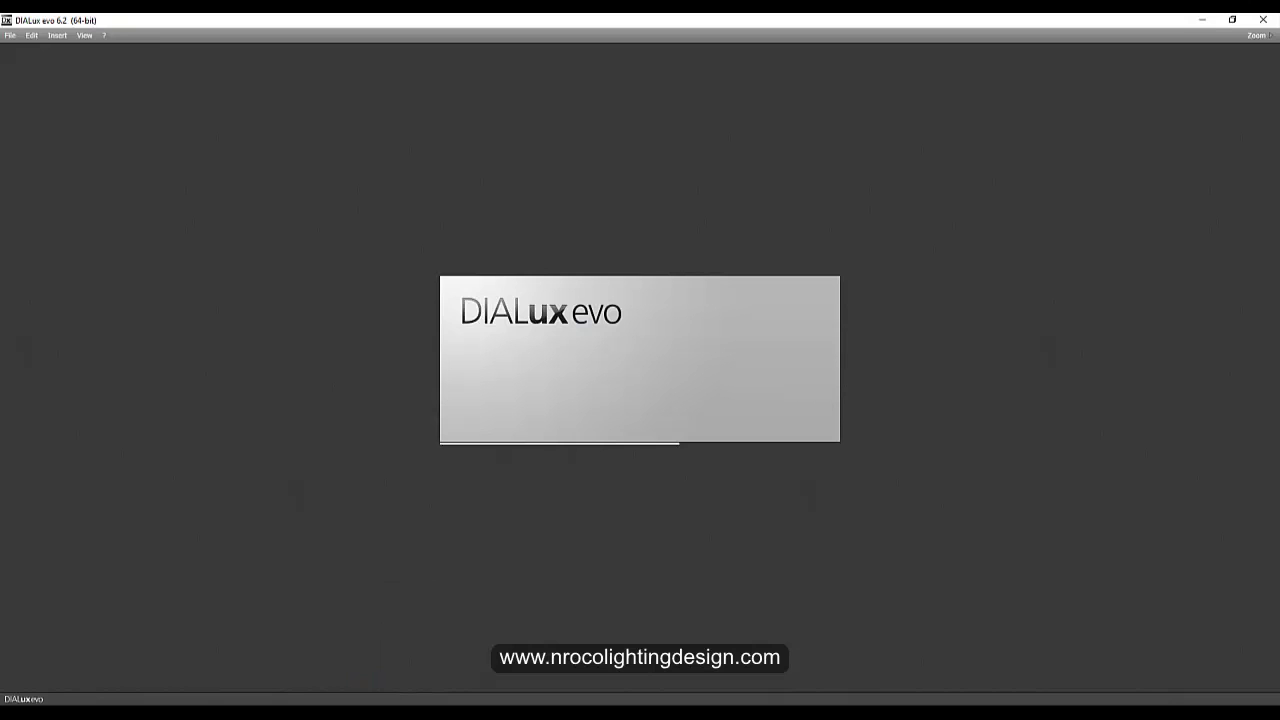
Step: Switch to the Kooples Images folder, open its first picture and browse the store photos up to the Berlin shop interior
left_click(138, 676)
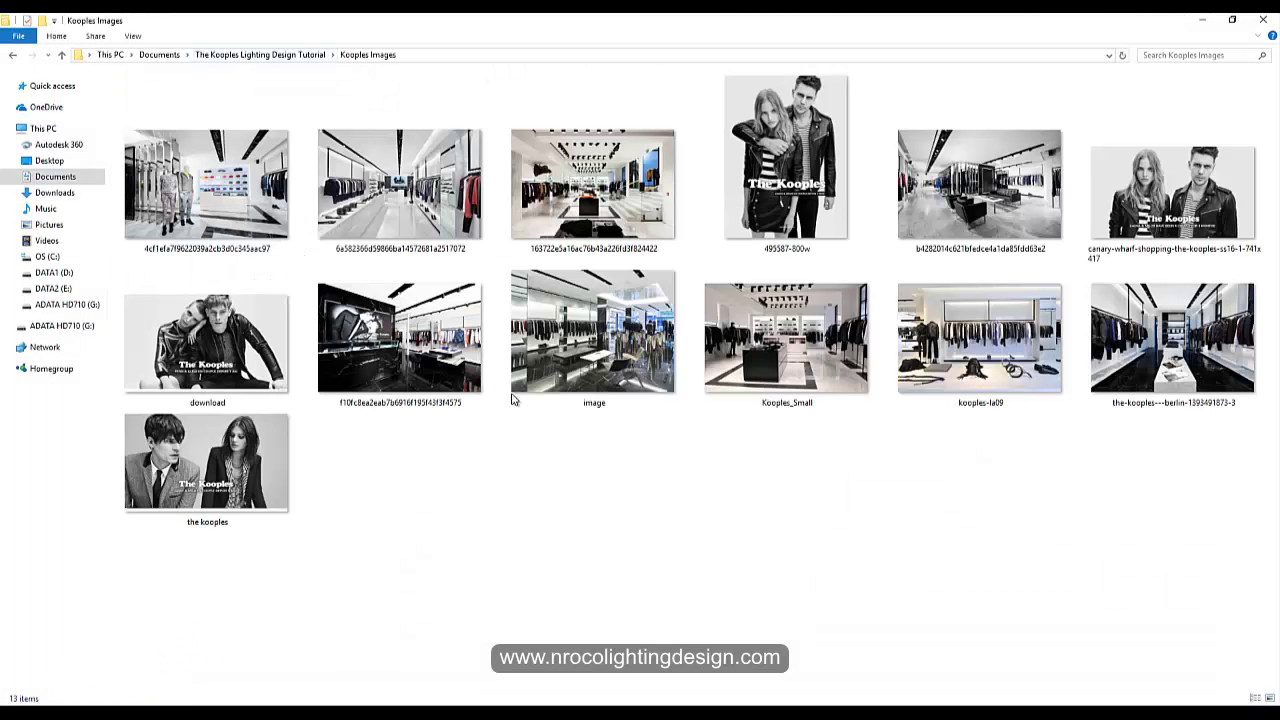
double_click(218, 198)
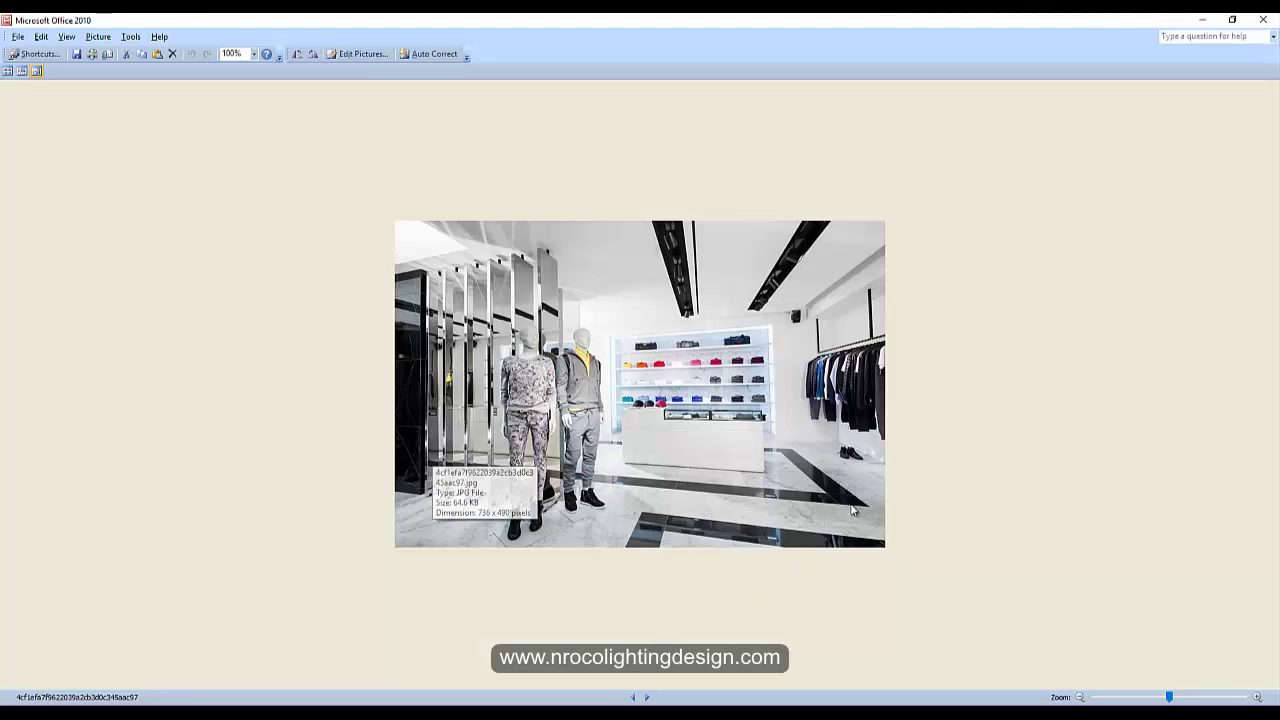
key("Right")
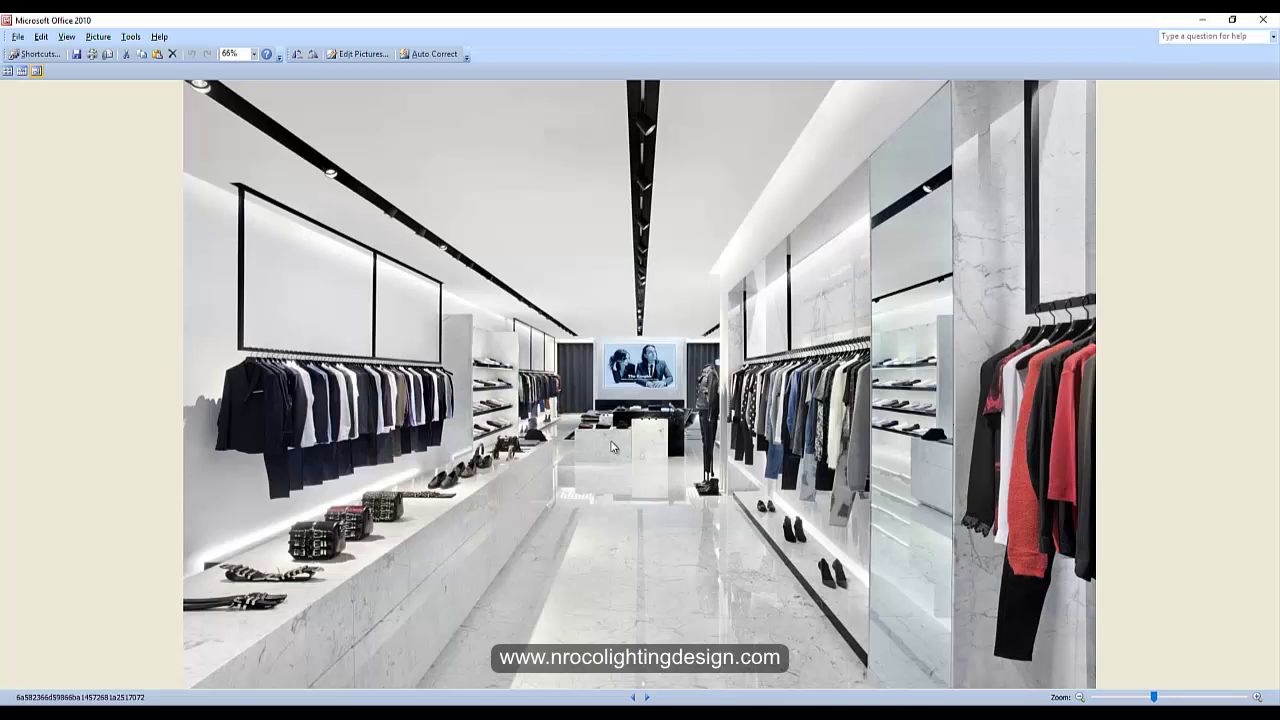
key("Right")
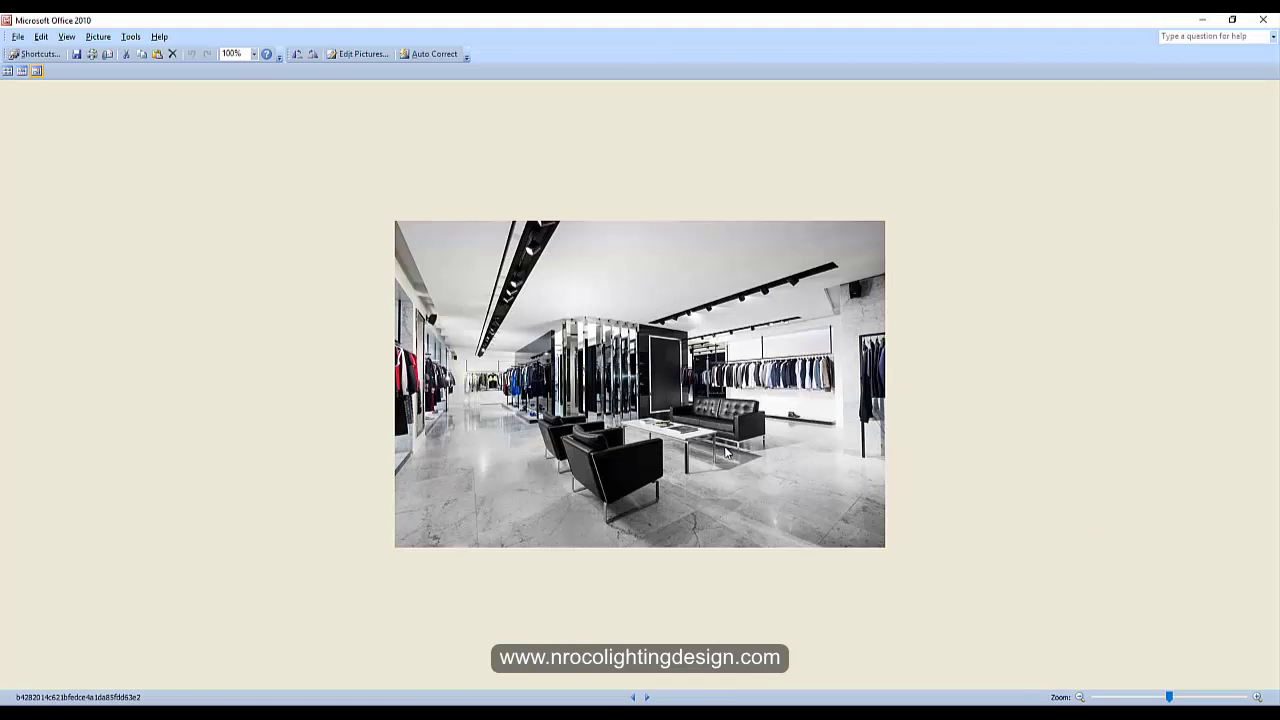
scroll(743, 441, "down", 1)
scroll(755, 471, "down", 1)
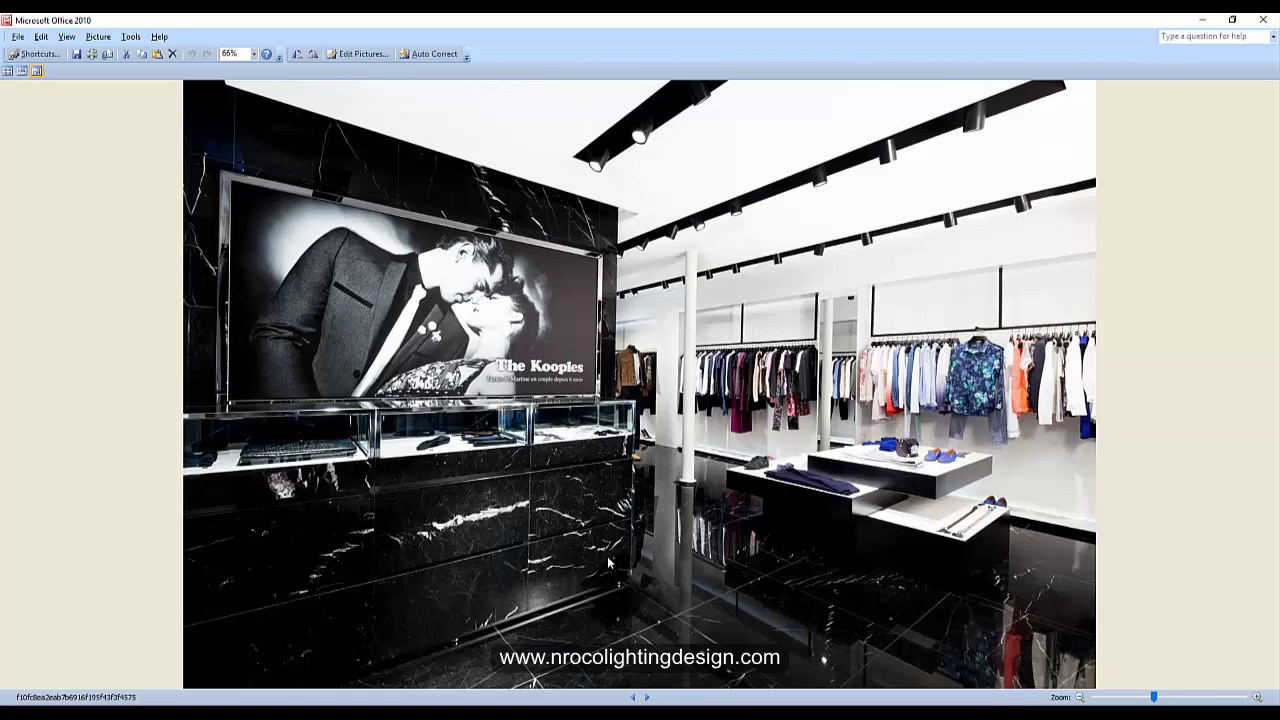
scroll(611, 563, "down", 3)
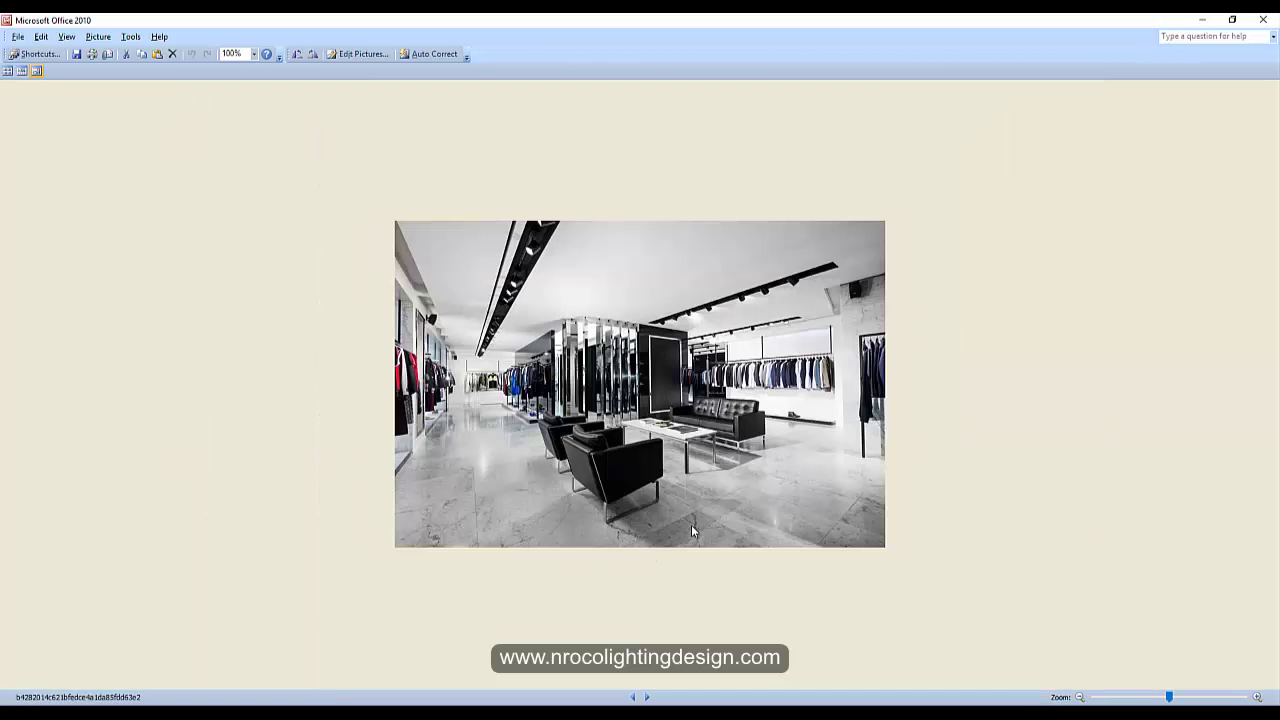
scroll(671, 538, "down", 3)
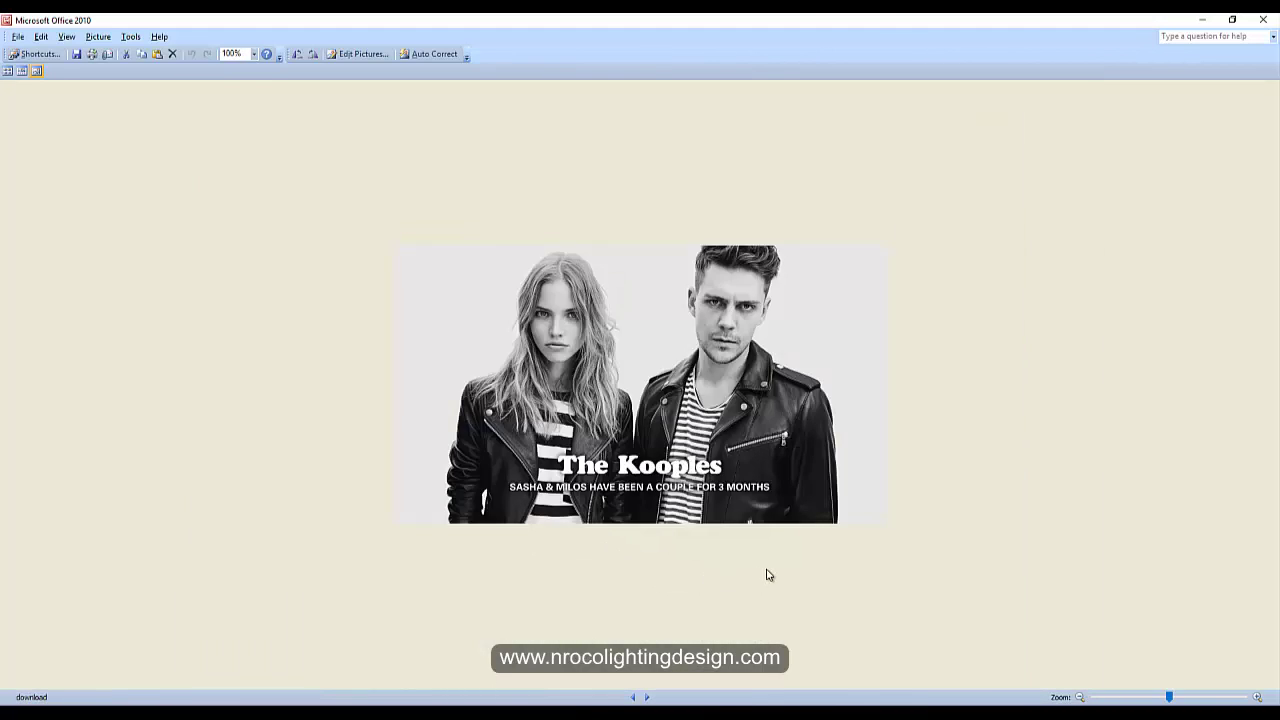
scroll(768, 574, "down", 1)
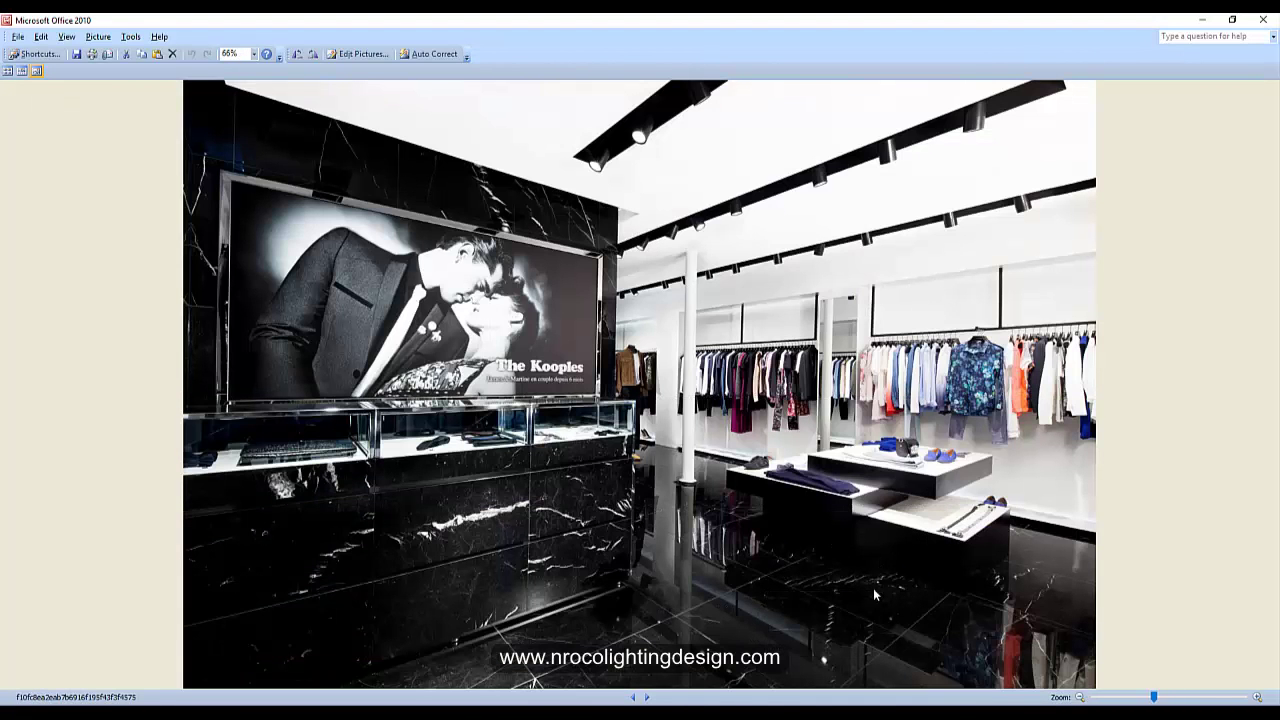
scroll(676, 603, "down", 1)
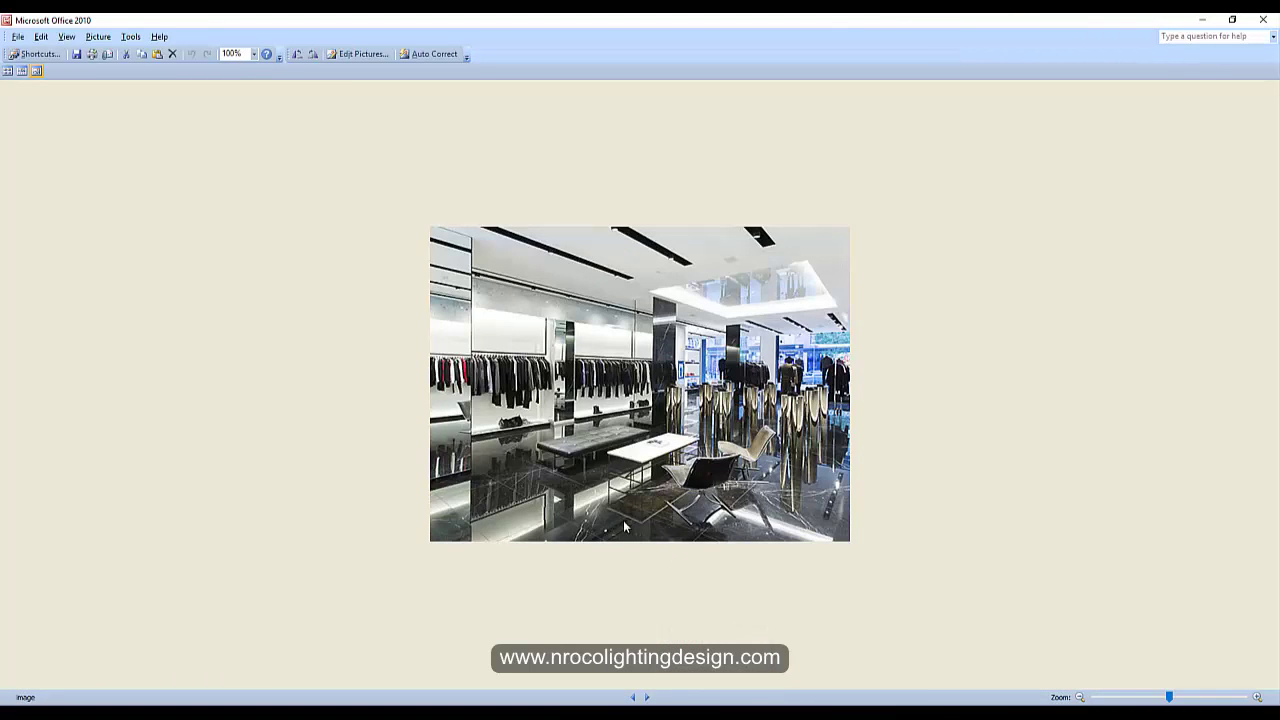
scroll(650, 533, "down", 1)
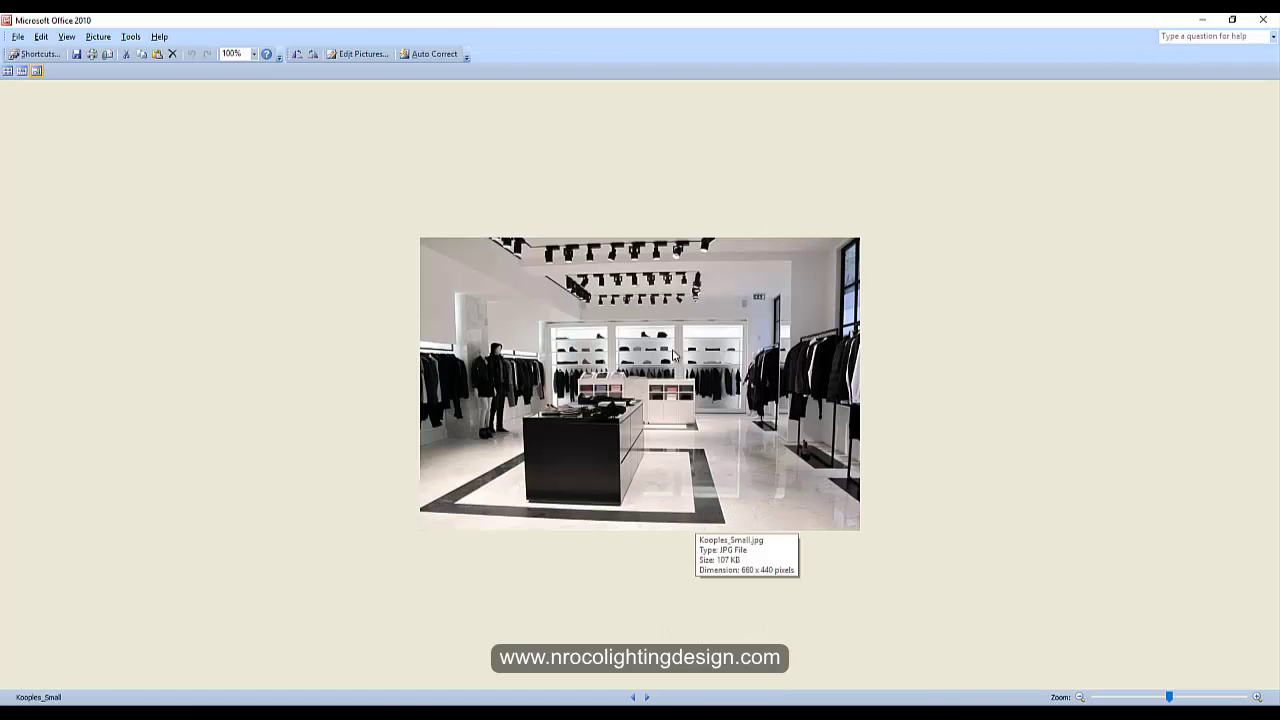
scroll(714, 584, "down", 1)
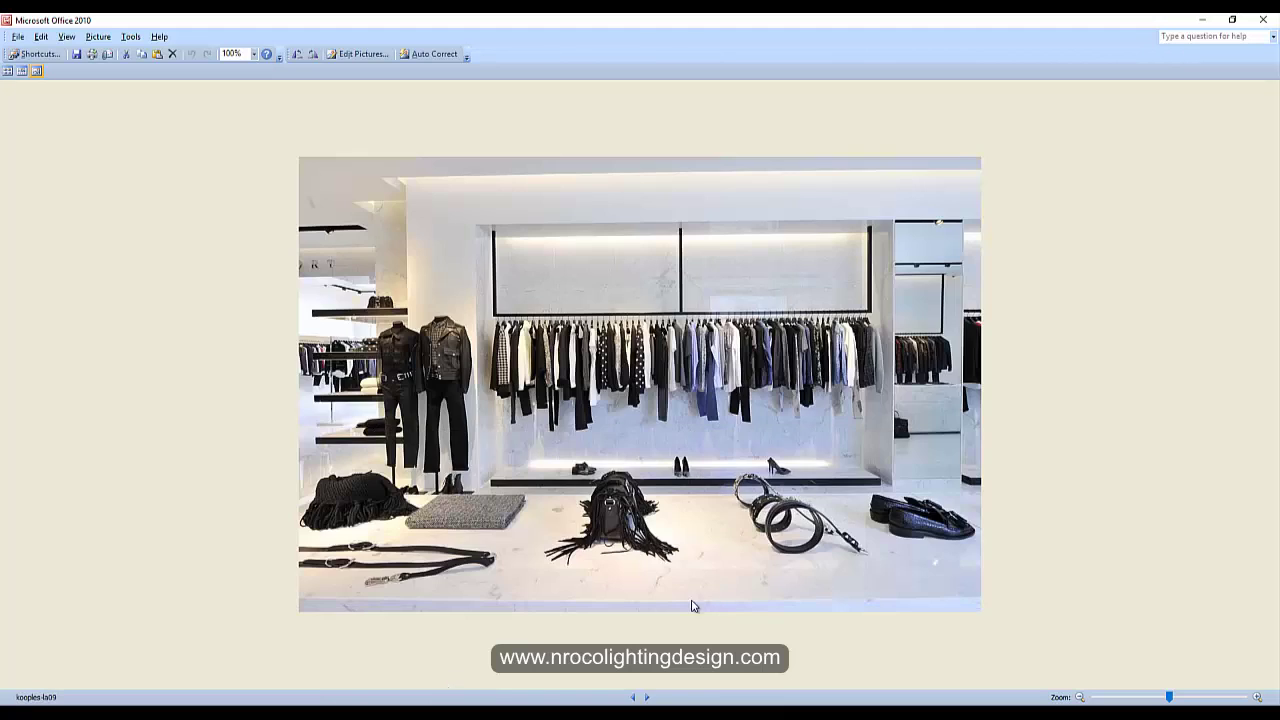
scroll(691, 606, "down", 1)
scroll(648, 615, "down", 1)
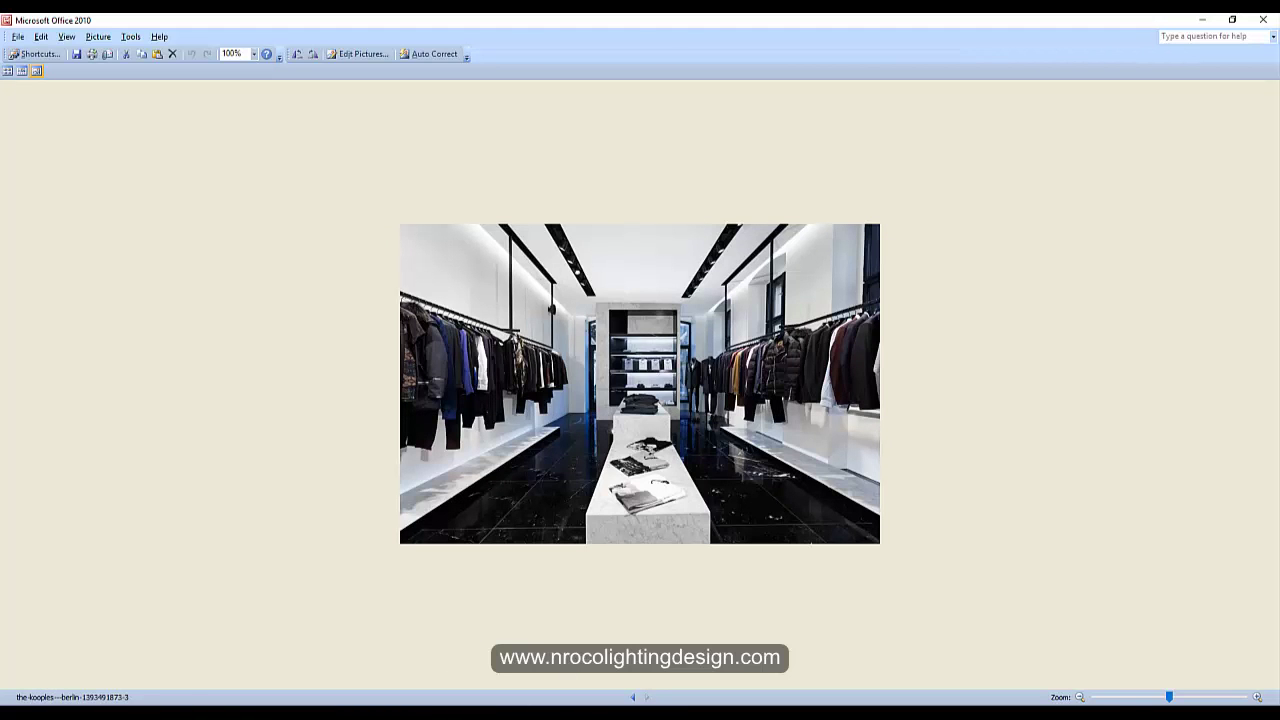
Step: Return to AutoCAD and examine the Floor Layout plan's floor finish notes, central carpet area and fitting rooms
left_click(505, 714)
left_click(473, 714)
left_click(537, 714)
middle_click_drag(921, 374, 587, 361)
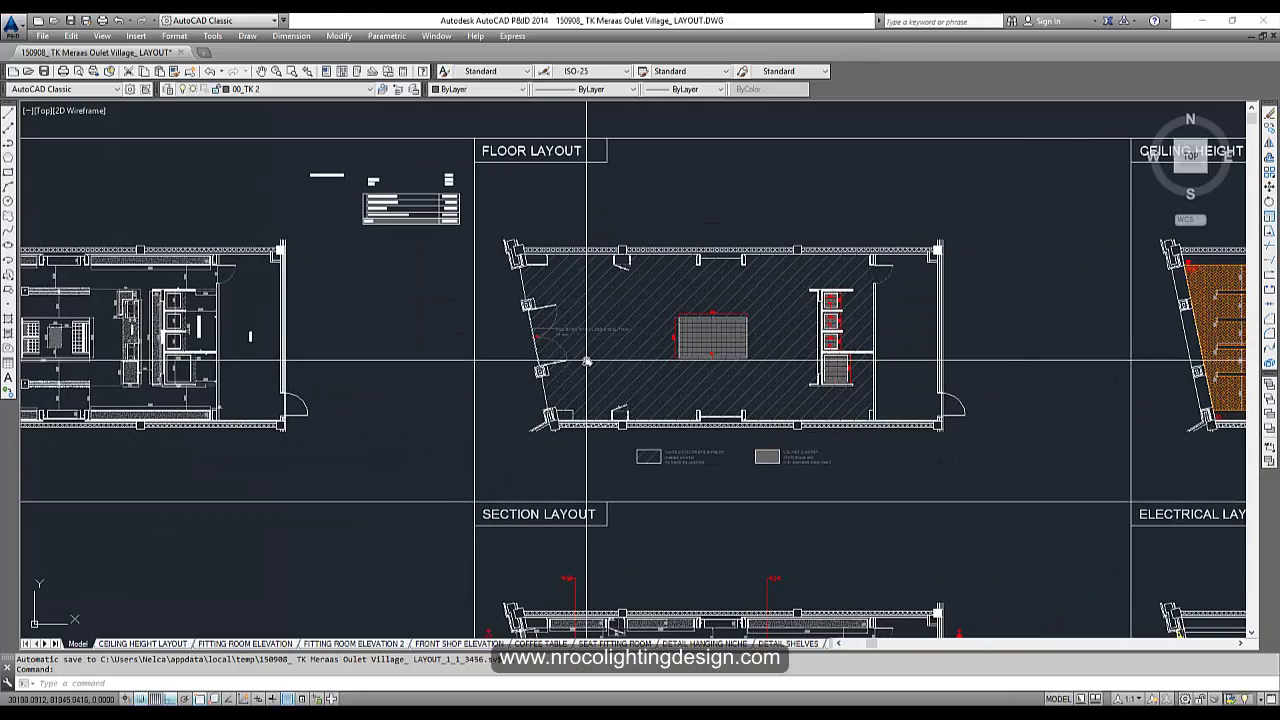
scroll(587, 361, "up", 4)
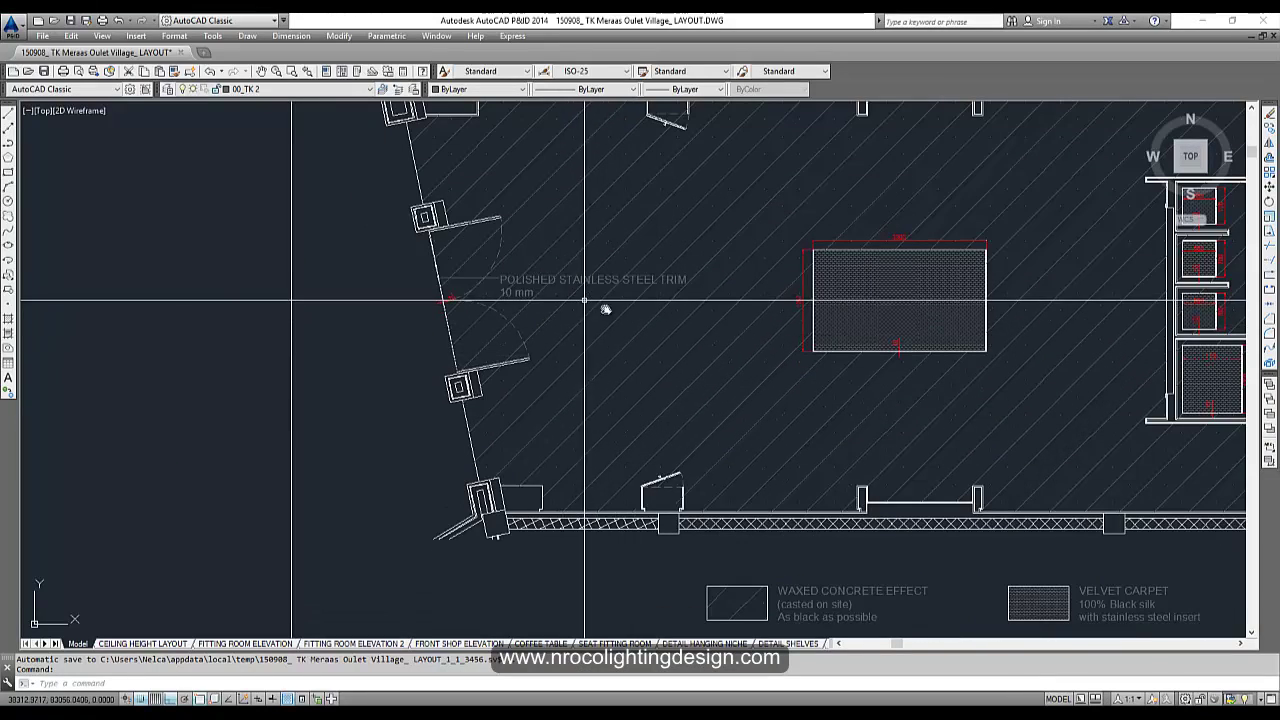
middle_click_drag(694, 348, 474, 257)
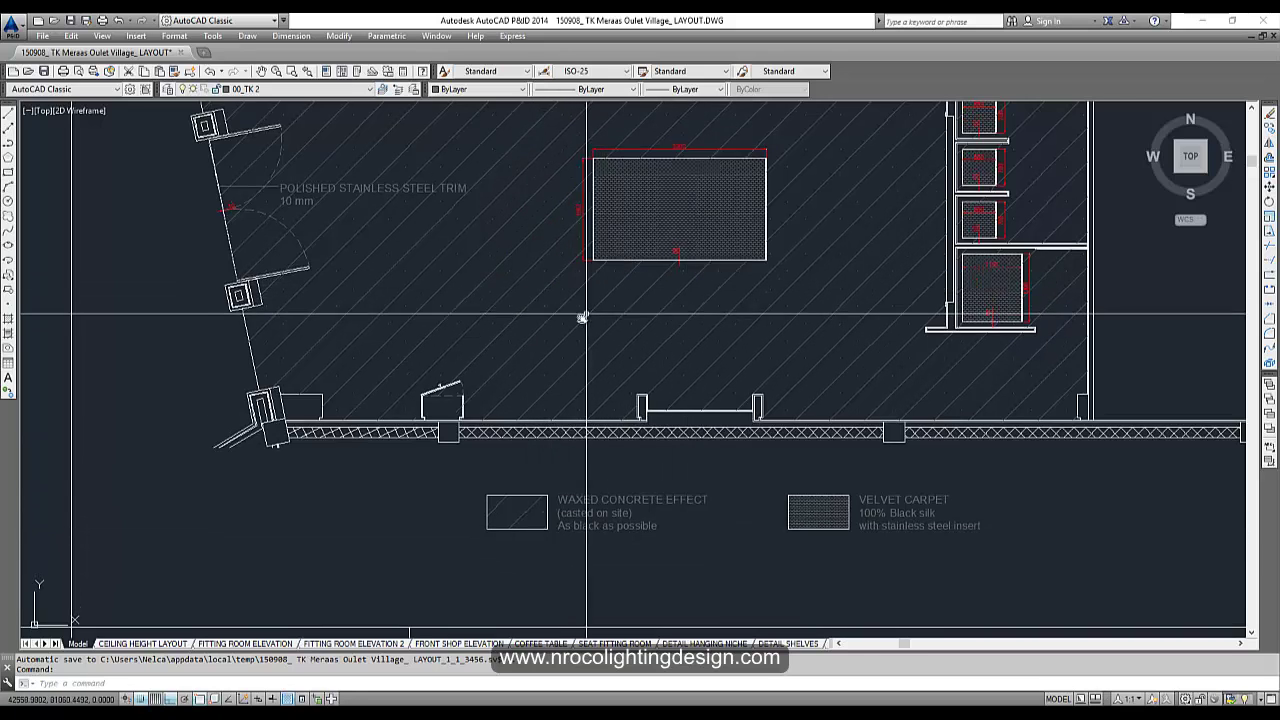
middle_click_drag(583, 317, 452, 353)
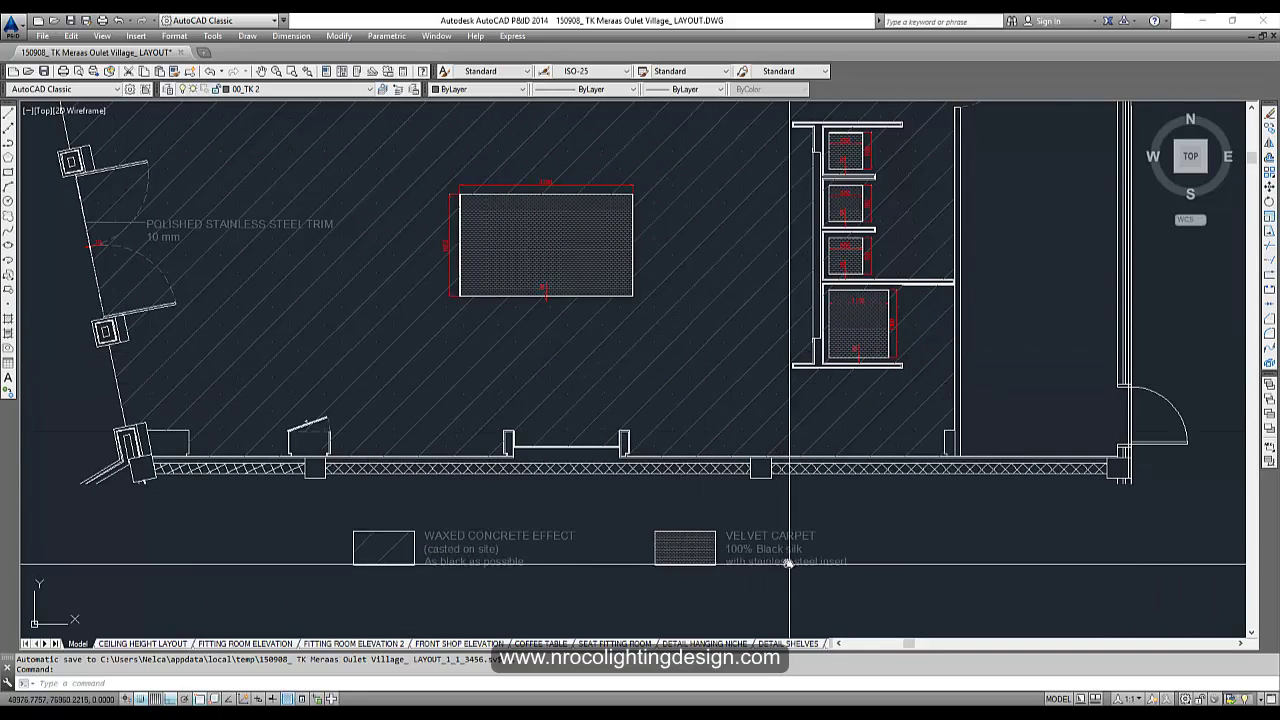
scroll(789, 563, "up", 2)
scroll(731, 539, "down", 2)
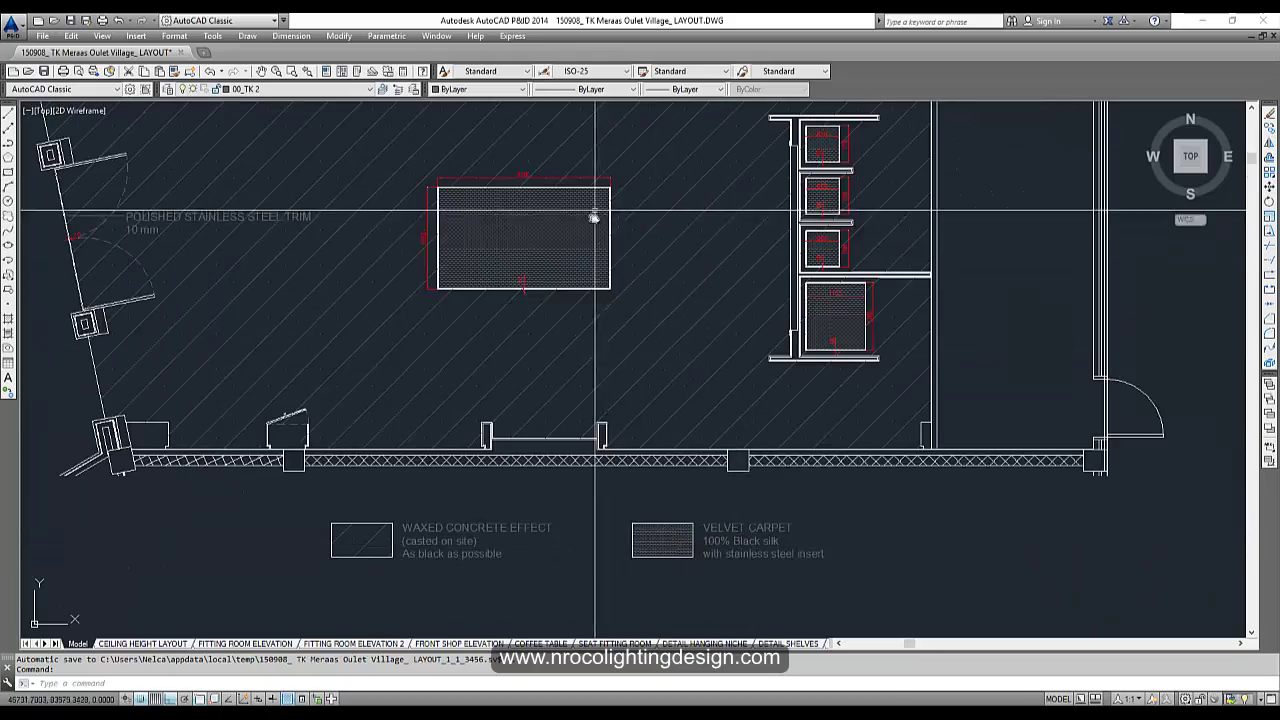
scroll(525, 237, "up", 4)
scroll(545, 265, "down", 4)
middle_click_drag(711, 414, 620, 394)
Step: Examine the ceiling height, section and electrical layout plans in the drawing
scroll(626, 399, "down", 4)
middle_click_drag(796, 438, 384, 319)
middle_click_drag(495, 348, 533, 340)
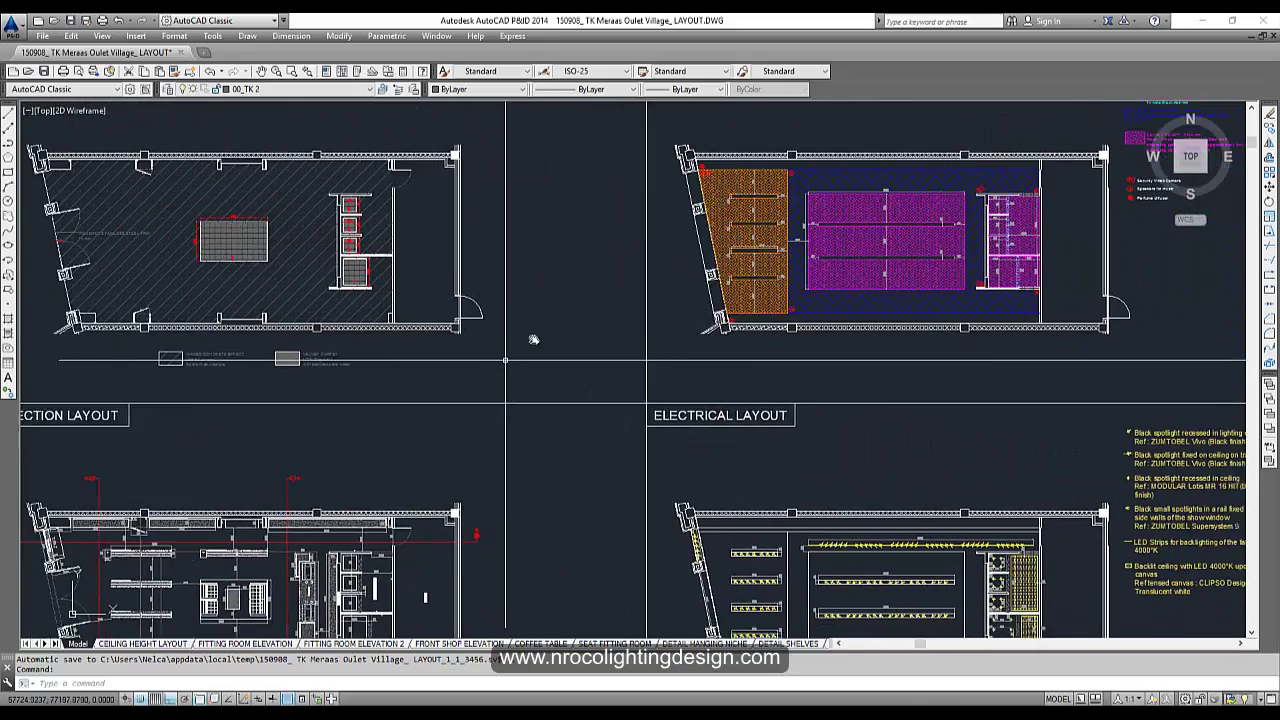
scroll(505, 360, "down", 3)
scroll(440, 450, "up", 3)
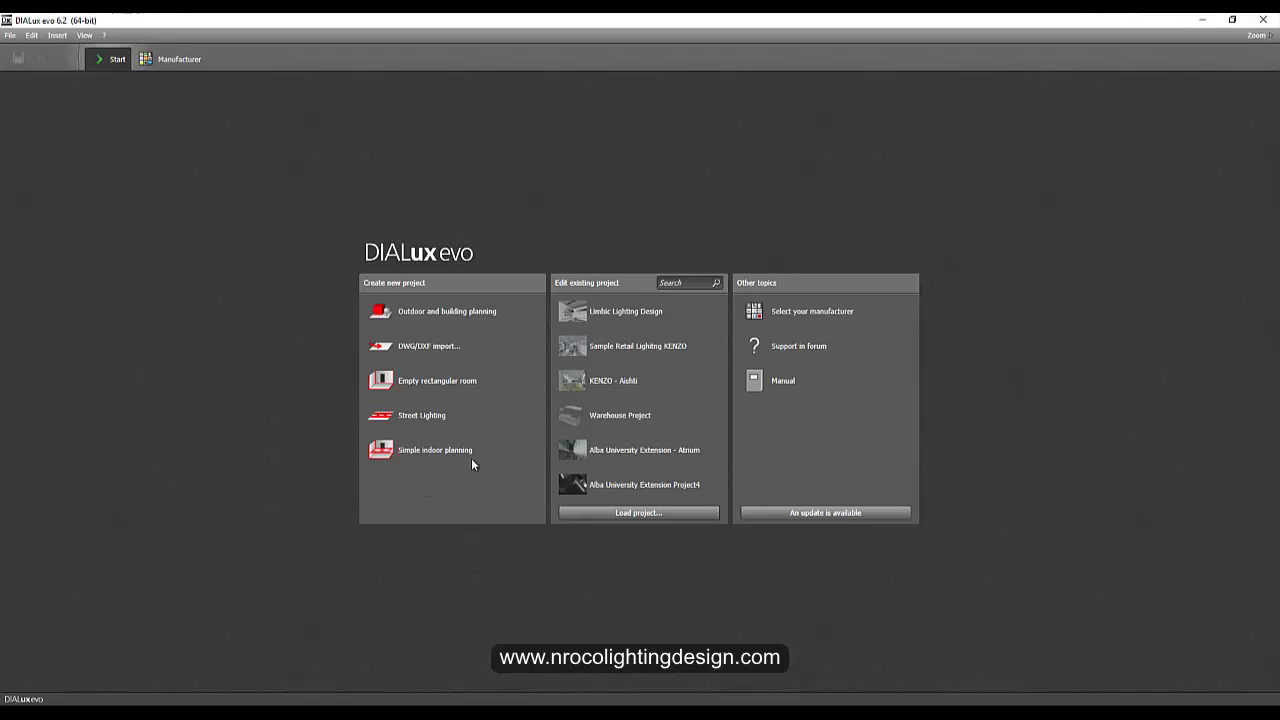
Step: Import the Gen Layout for Dialux drawing from The Kooples Lighting Design Tutorial folder into a new DIALux evo project, viewing files as large icons
left_click(445, 365)
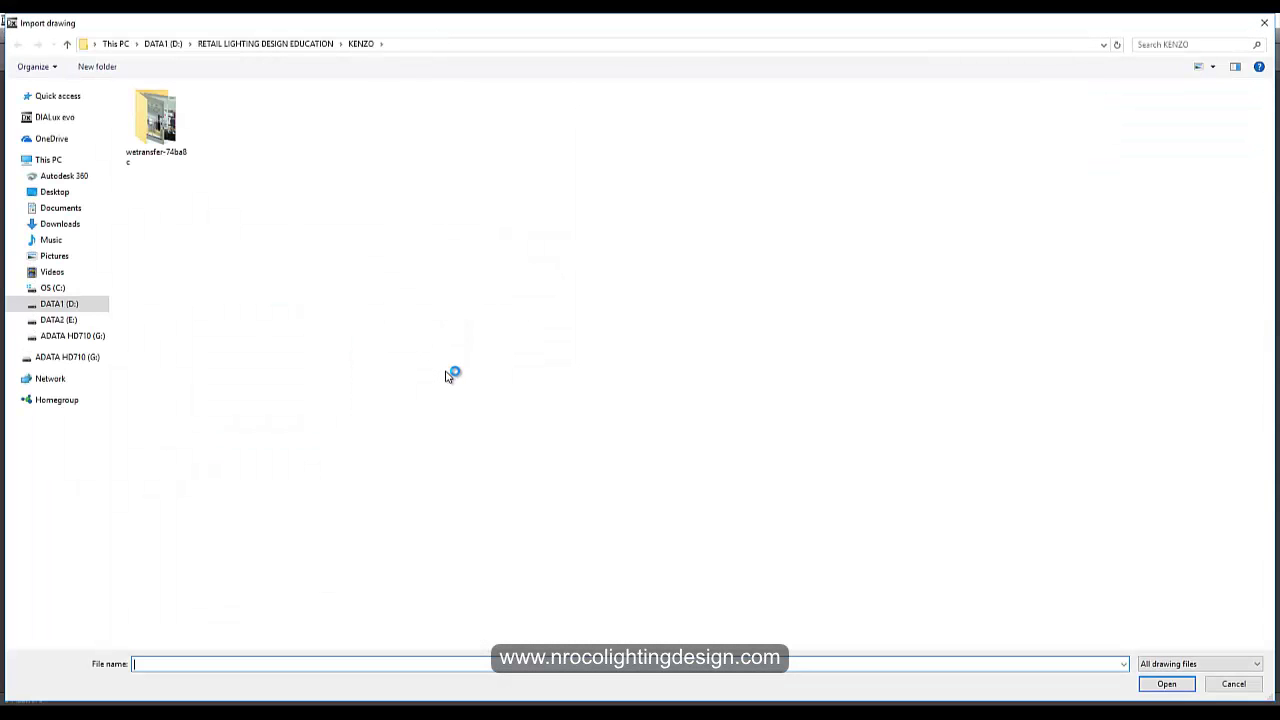
right_click(272, 296)
mouse_move(350, 301)
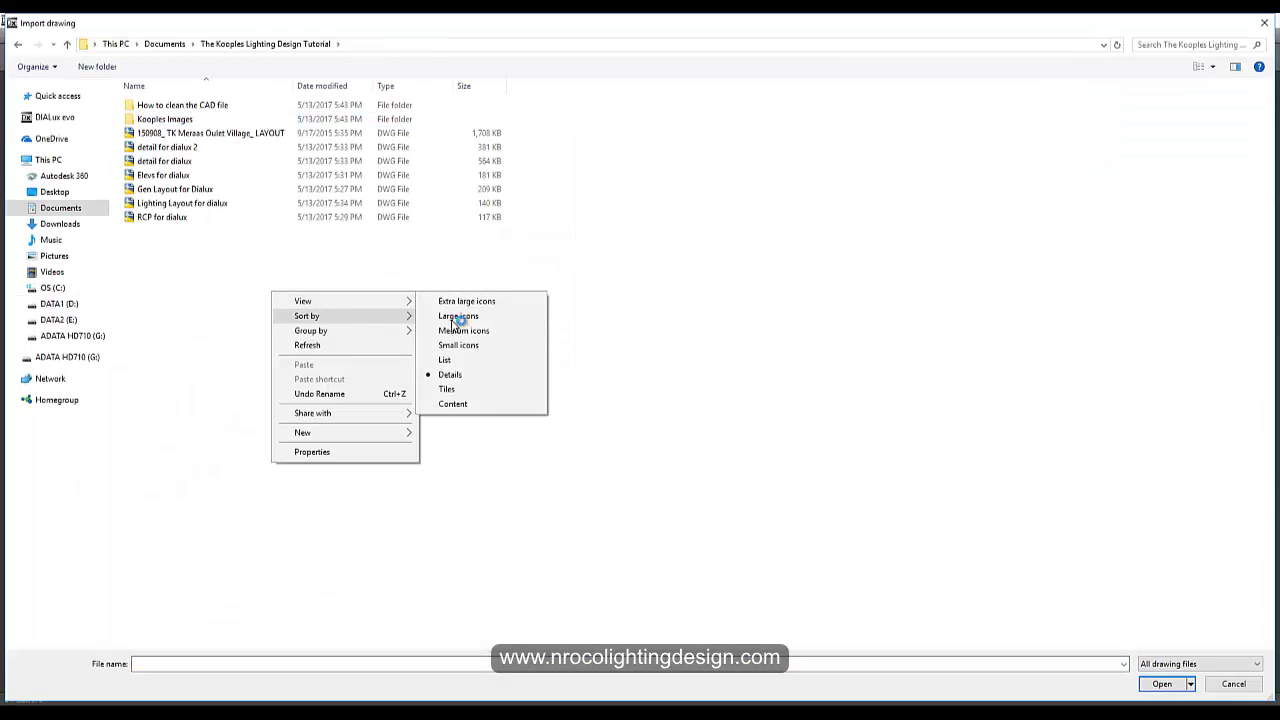
left_click(470, 316)
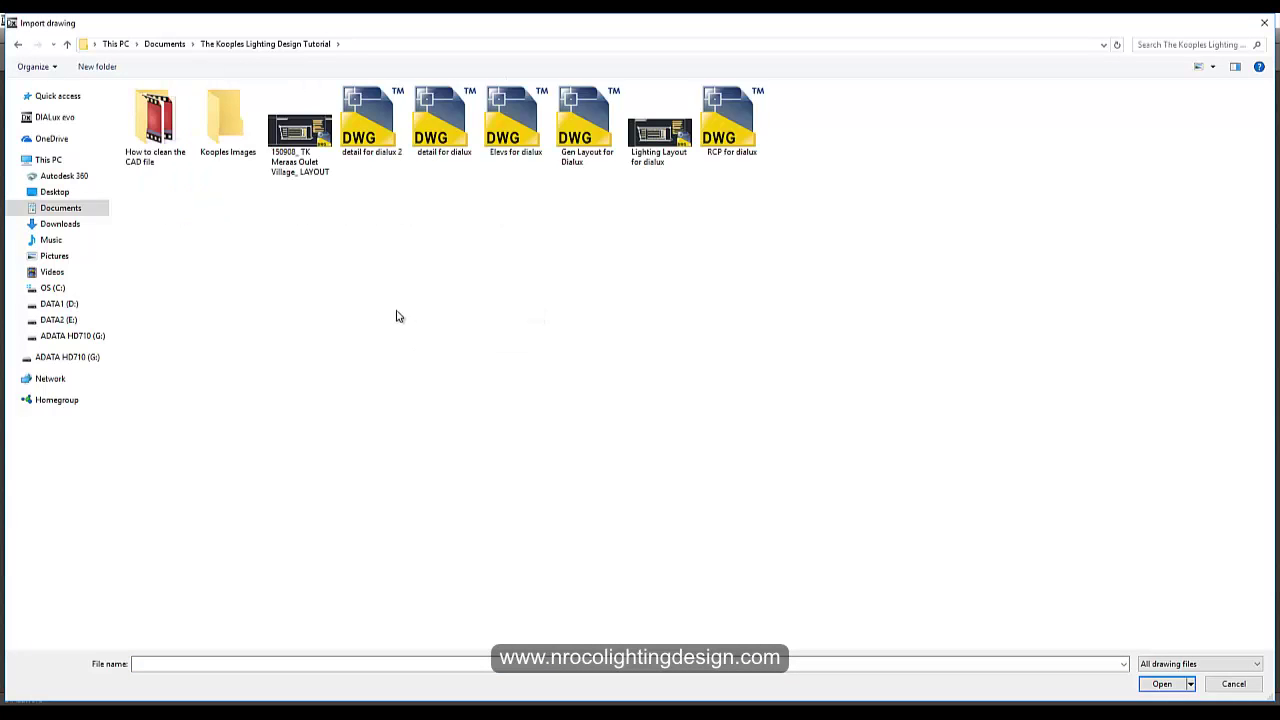
left_click(587, 132)
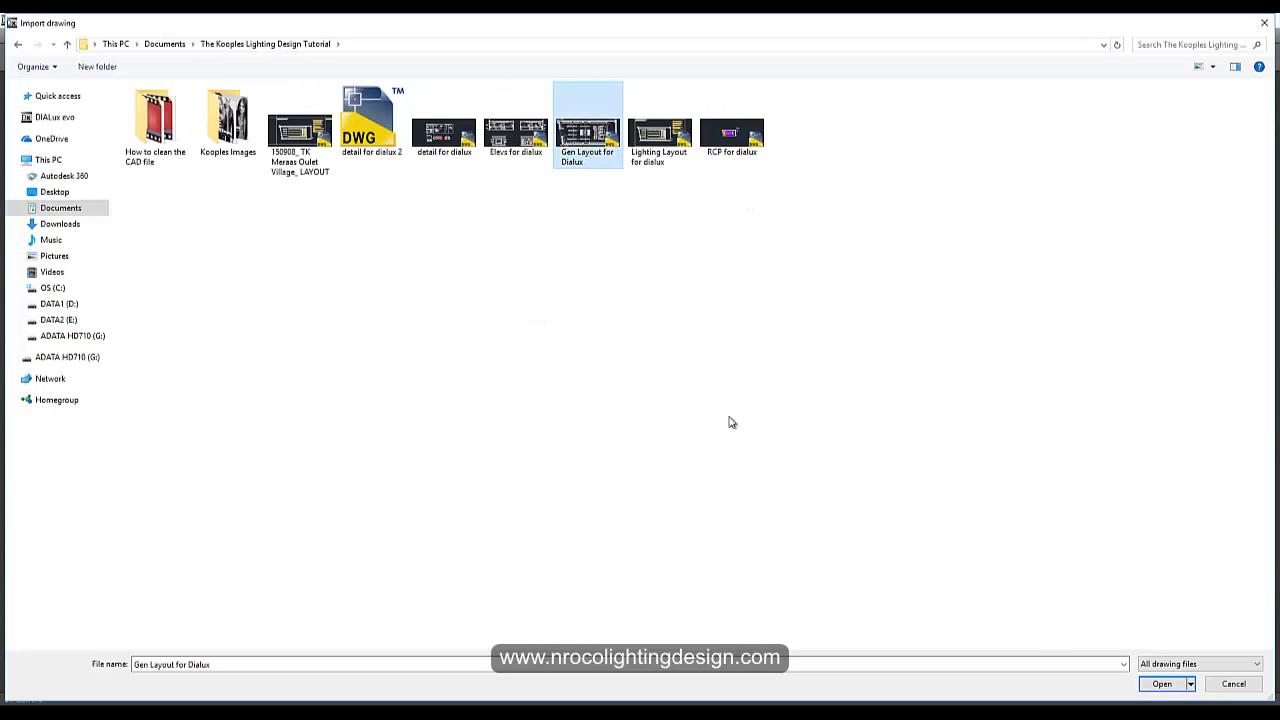
left_click(1141, 689)
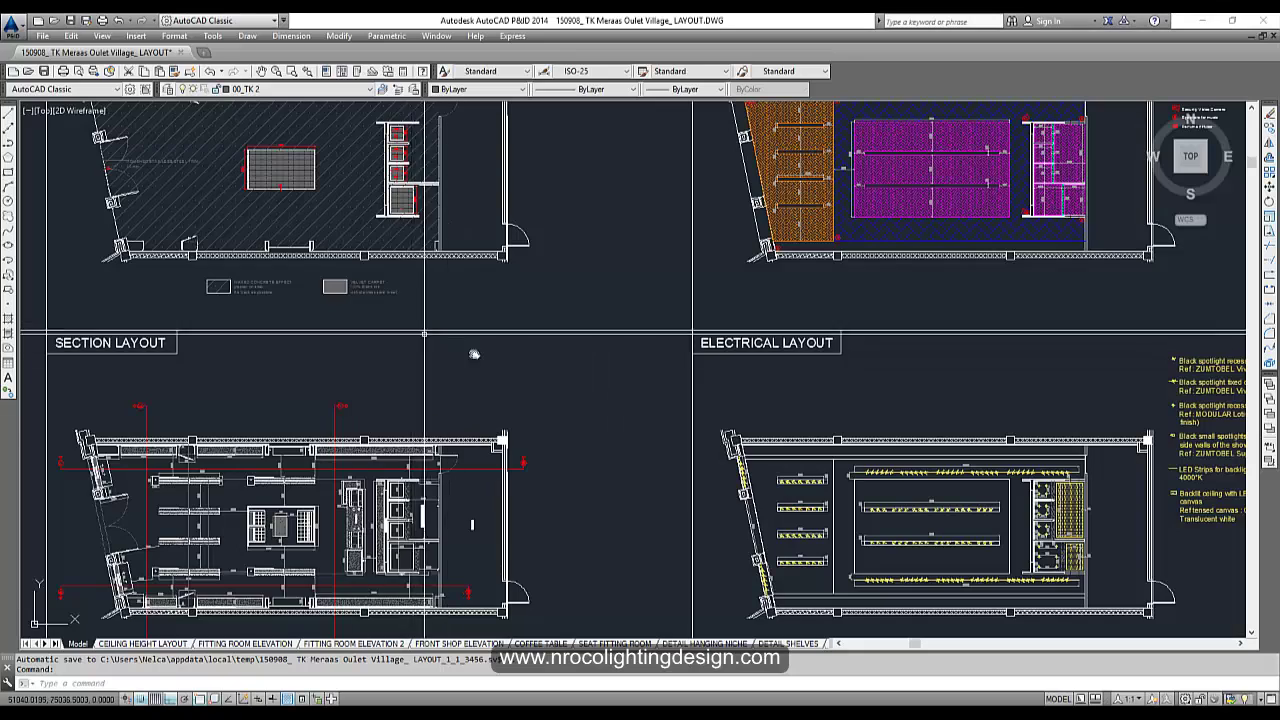
Step: Switch to AutoCAD and inspect the General Layout plan's furniture arrangement and dimensions
scroll(786, 403, "up", 3)
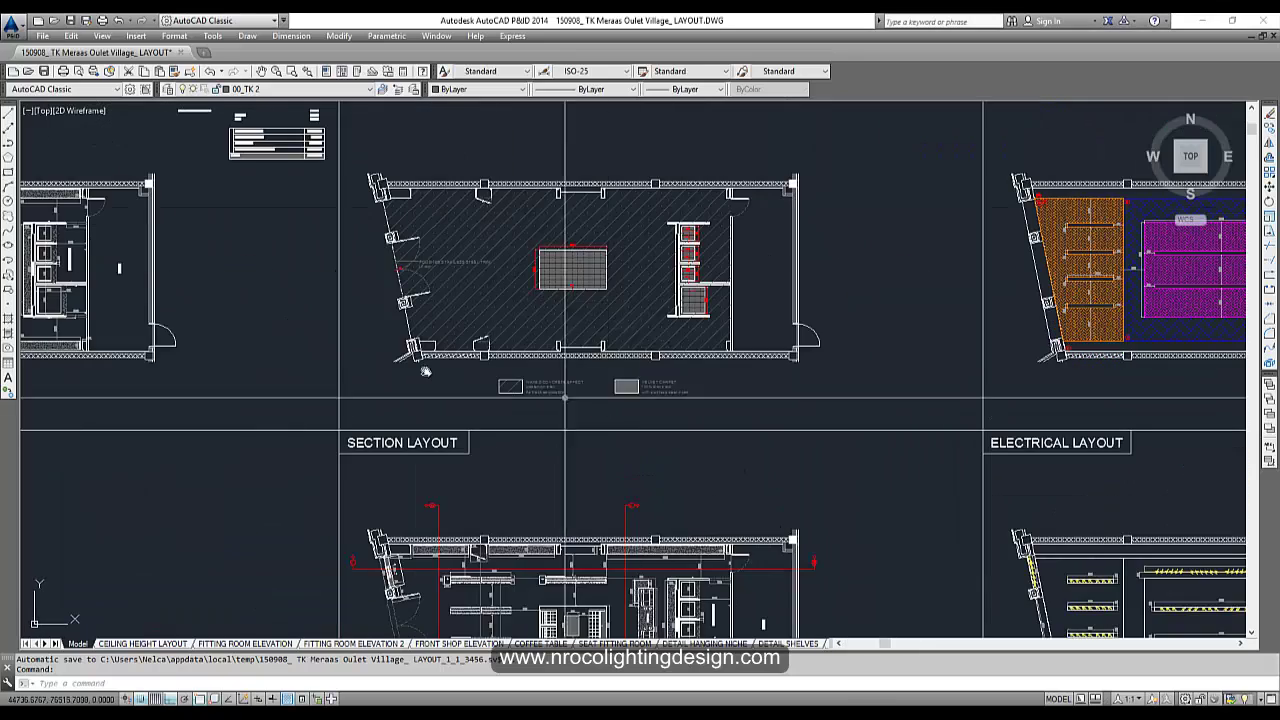
middle_click_drag(786, 403, 932, 428)
scroll(394, 344, "up", 4)
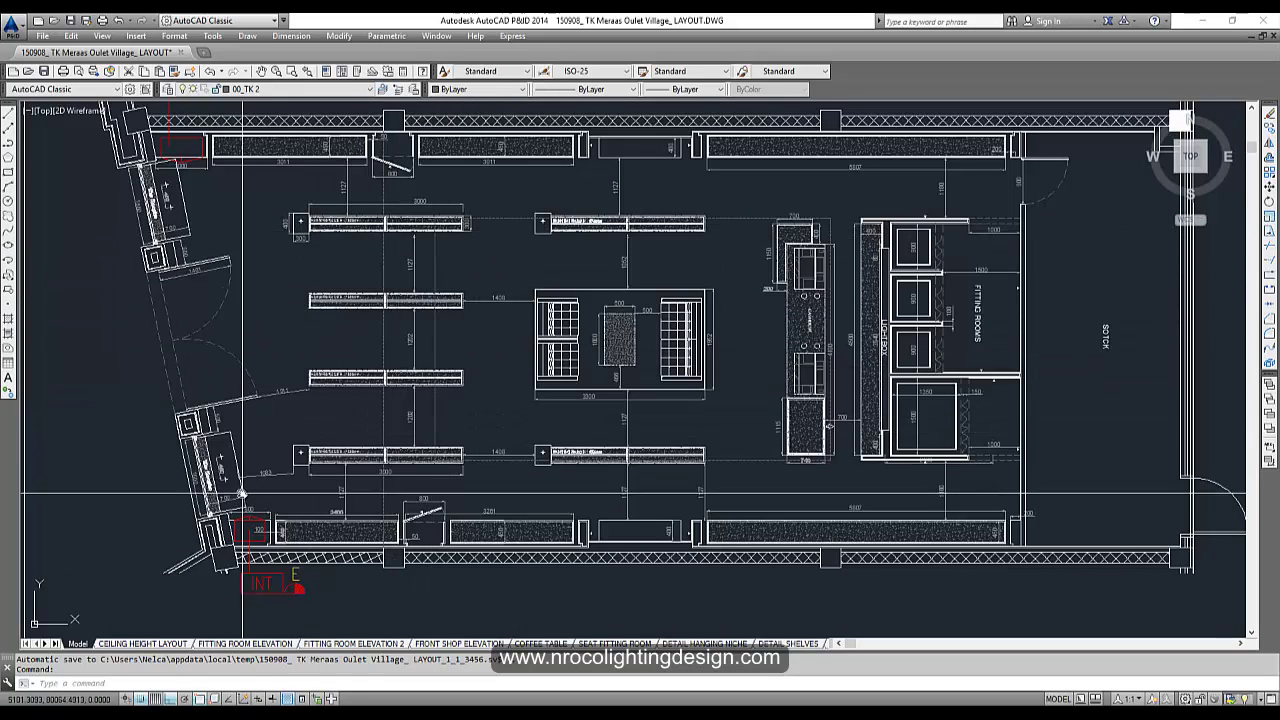
Step: Measure the width of the shop entrance opening between its two pillars on the General Layout plan
type("di")
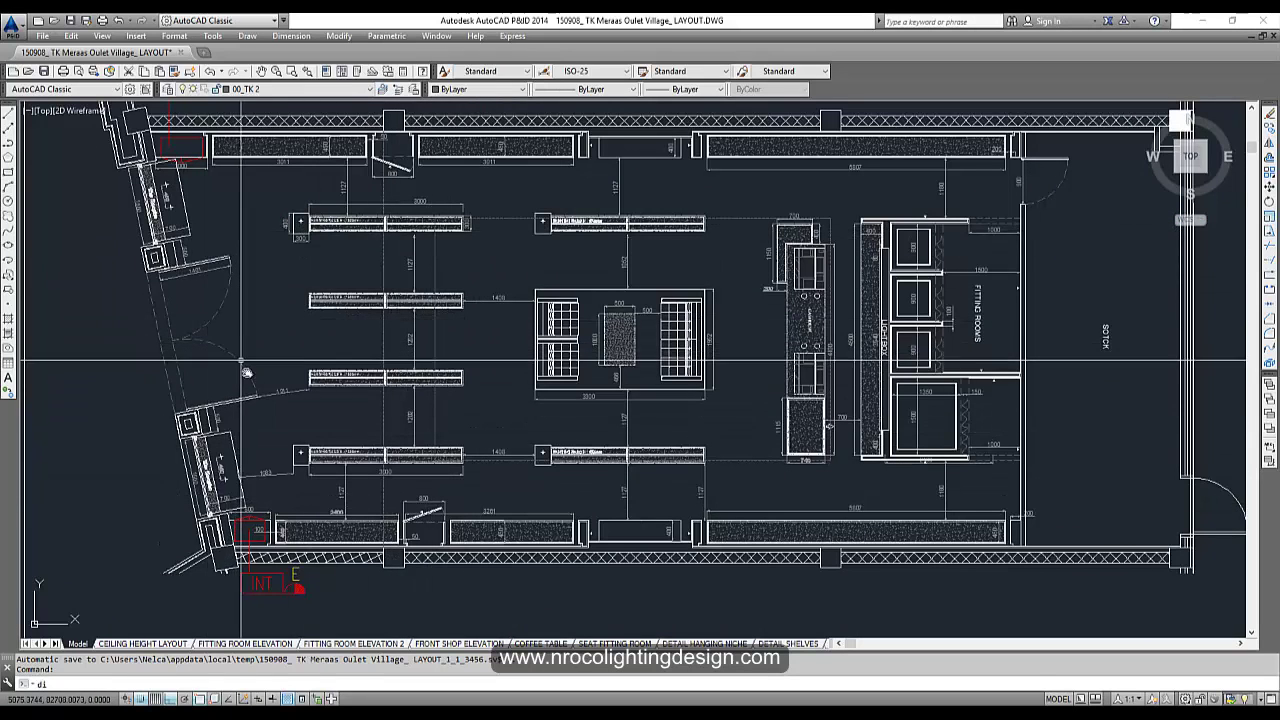
key("Return")
scroll(169, 305, "up", 2)
left_click(174, 361)
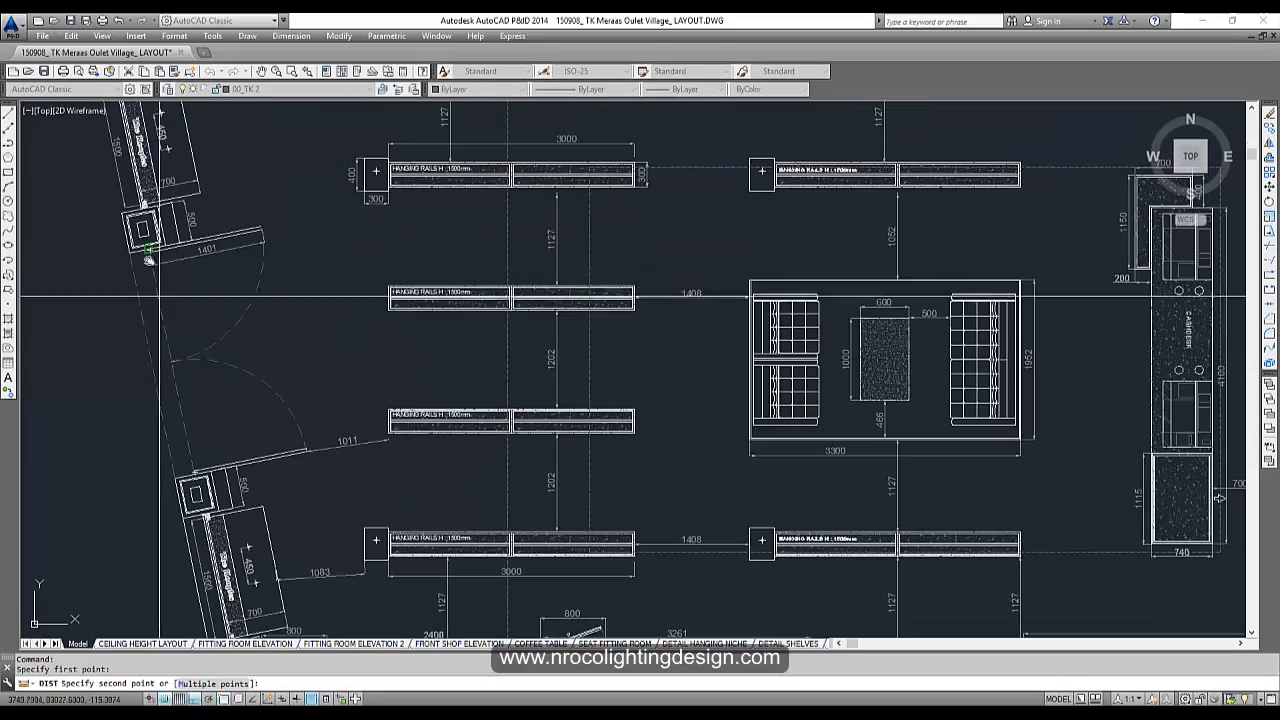
left_click(147, 247)
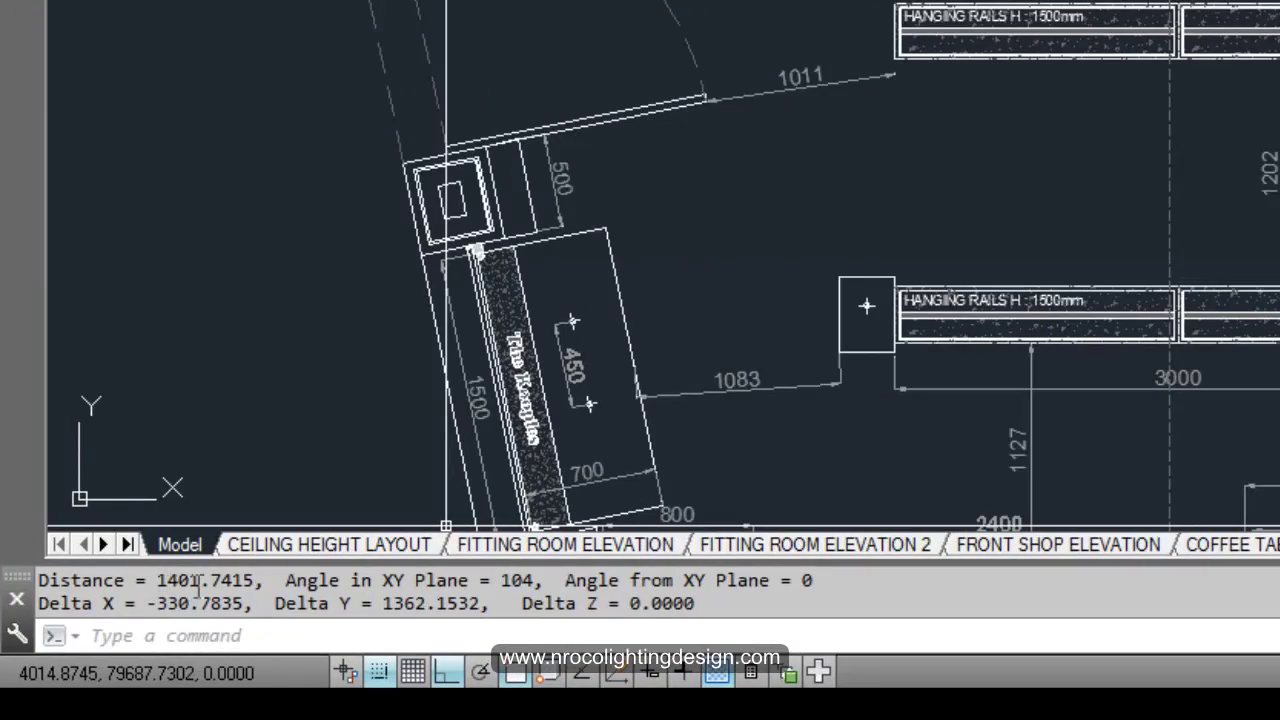
Step: Measure the door opening between the fitting room area and the stock room, and inspect the dimensions around the cashdesk and fitting rooms
scroll(1270, 171, "down", 2)
mouse_move(1270, 171)
middle_mouse_down()
mouse_move(1006, 120)
mouse_move(720, 110)
middle_mouse_up()
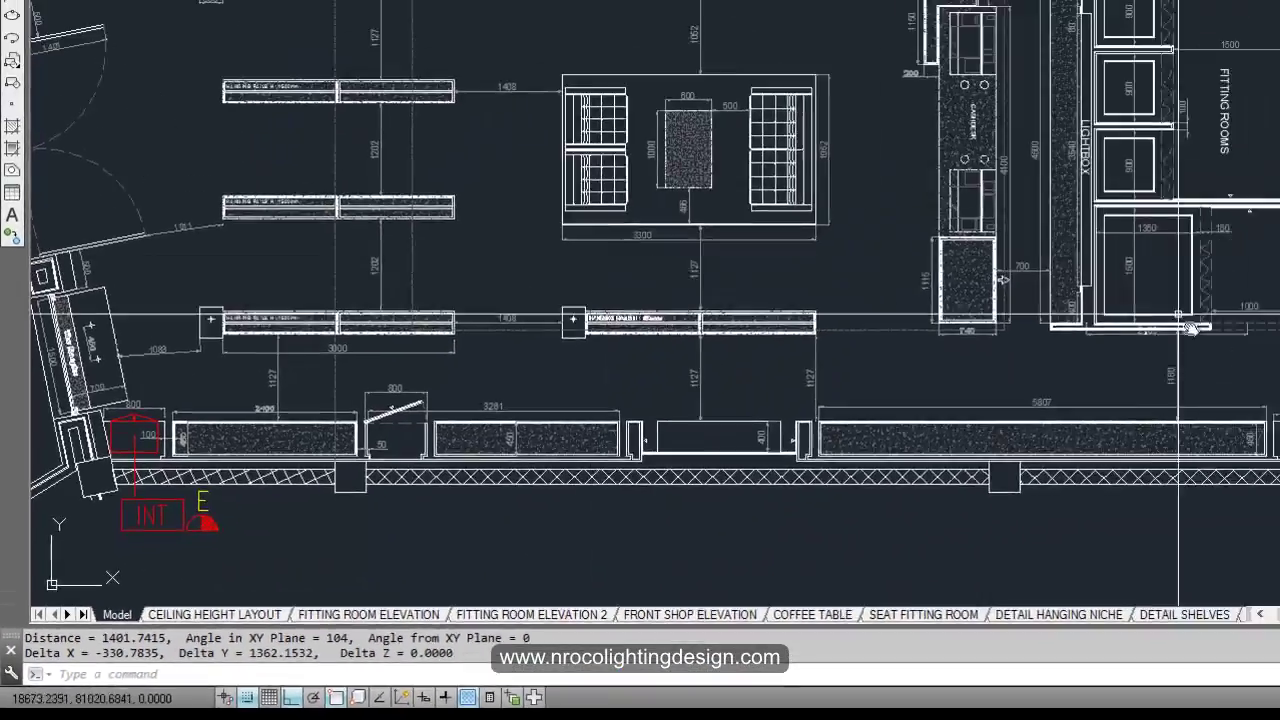
middle_click_drag(983, 229, 940, 286)
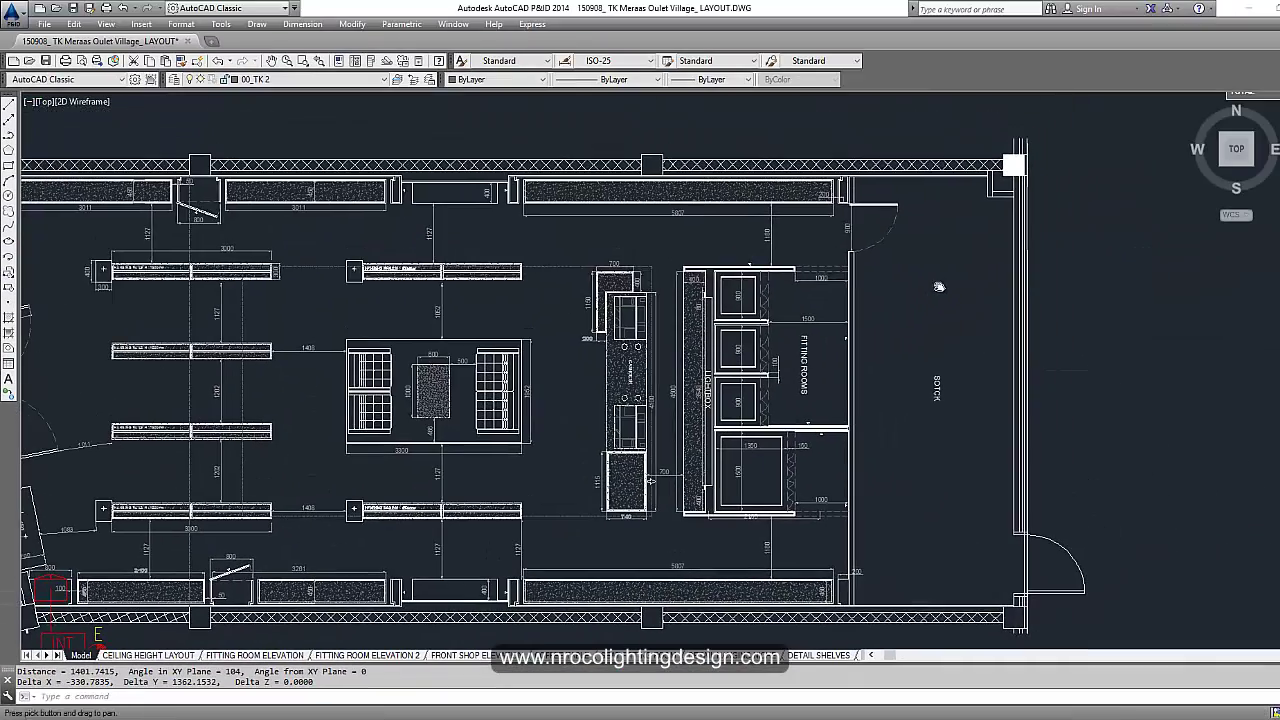
scroll(865, 236, "up", 4)
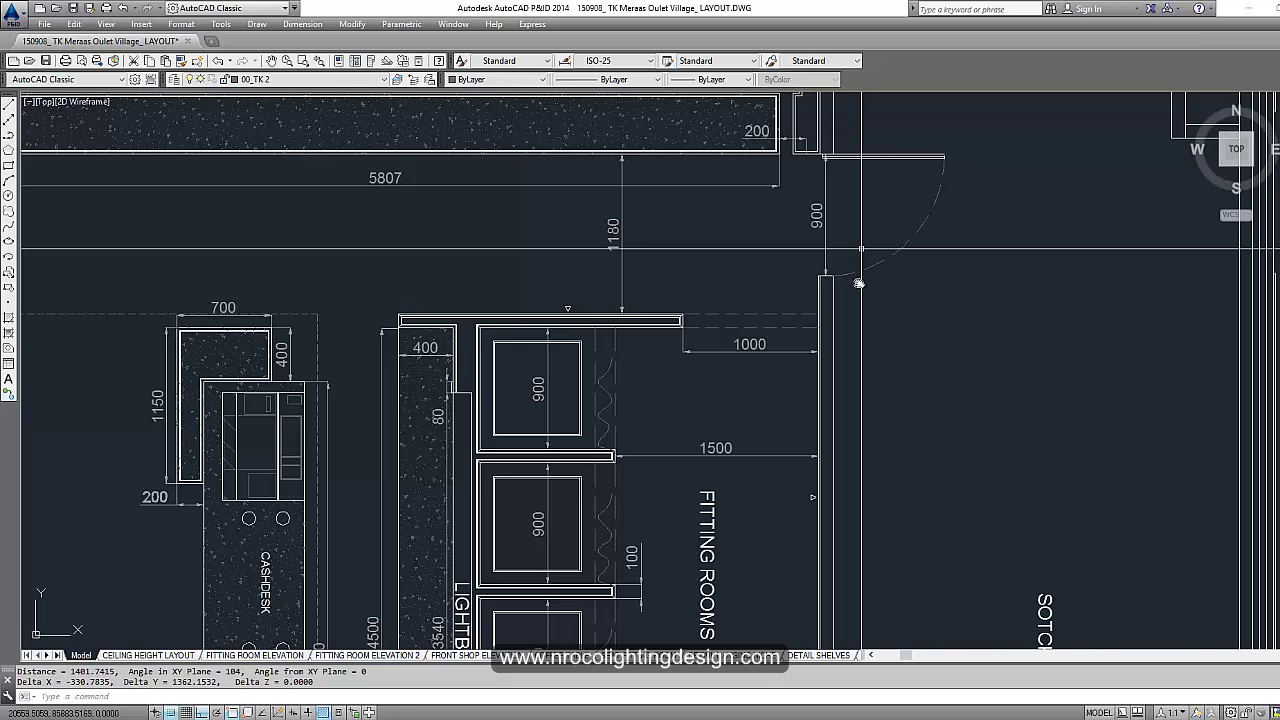
type("di")
key("Return")
left_click(826, 276)
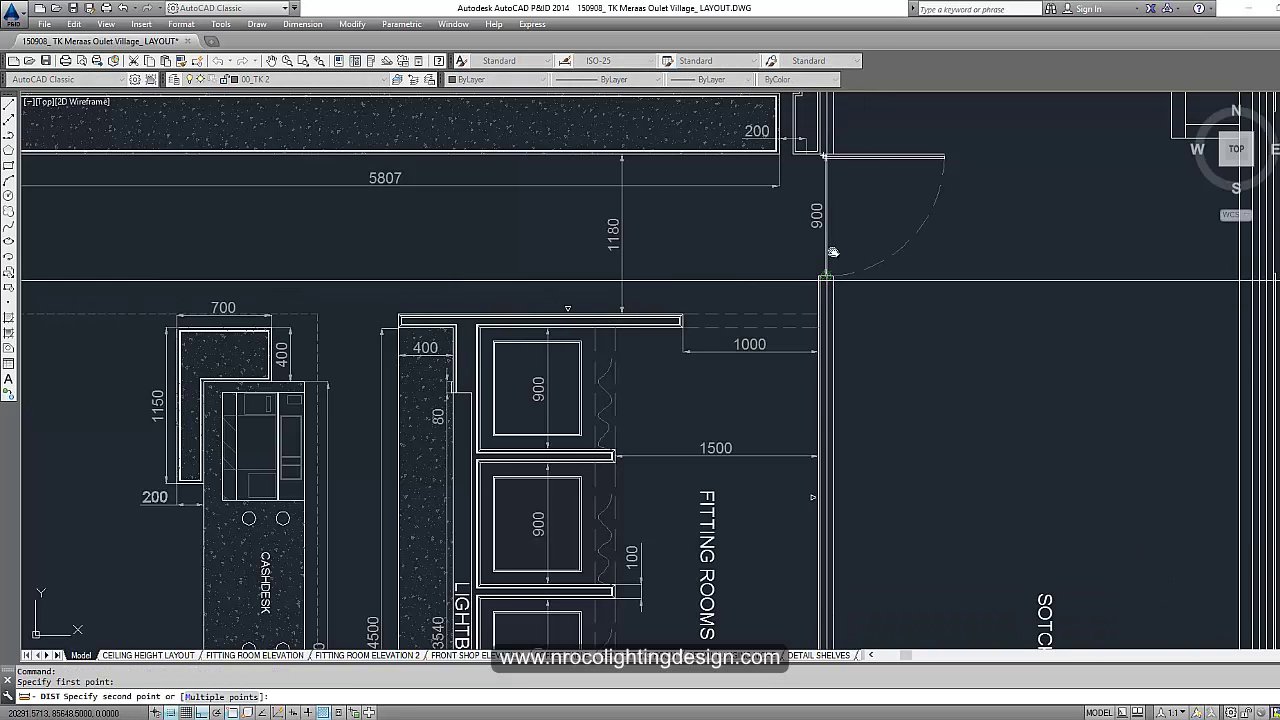
left_click(826, 157)
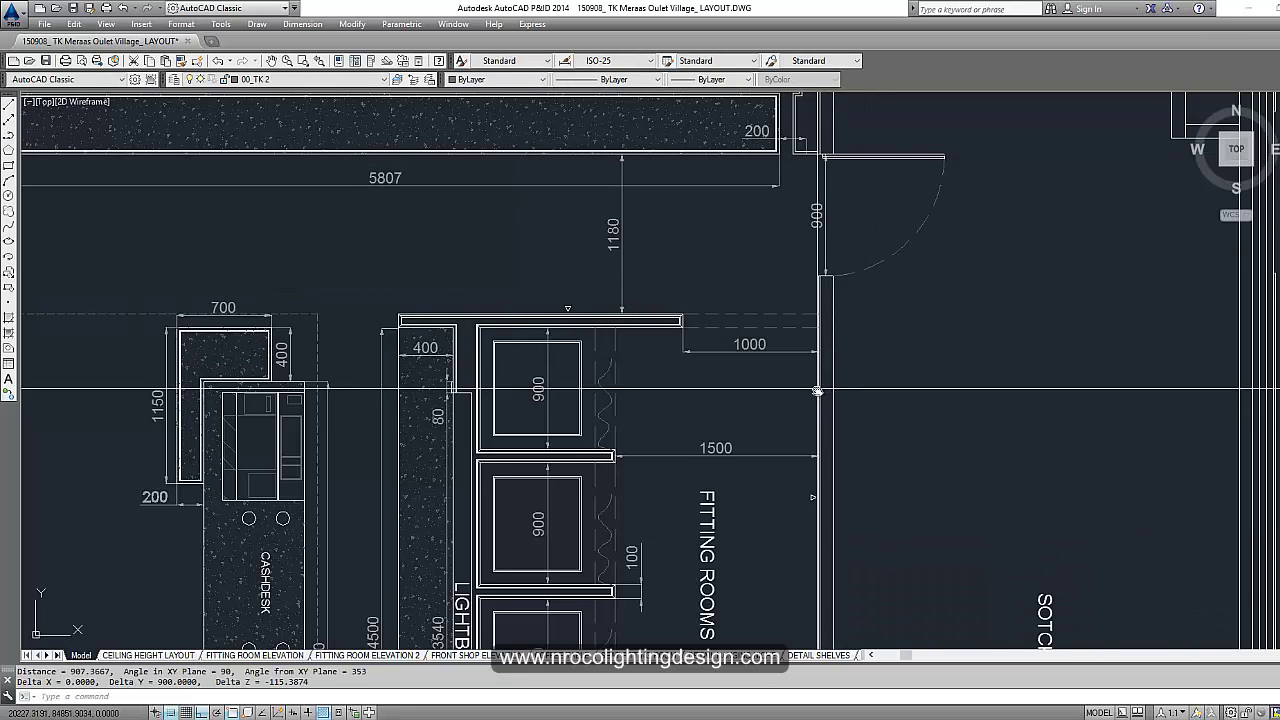
scroll(822, 390, "down", 4)
scroll(790, 316, "down", 1)
scroll(640, 520, "up", 5)
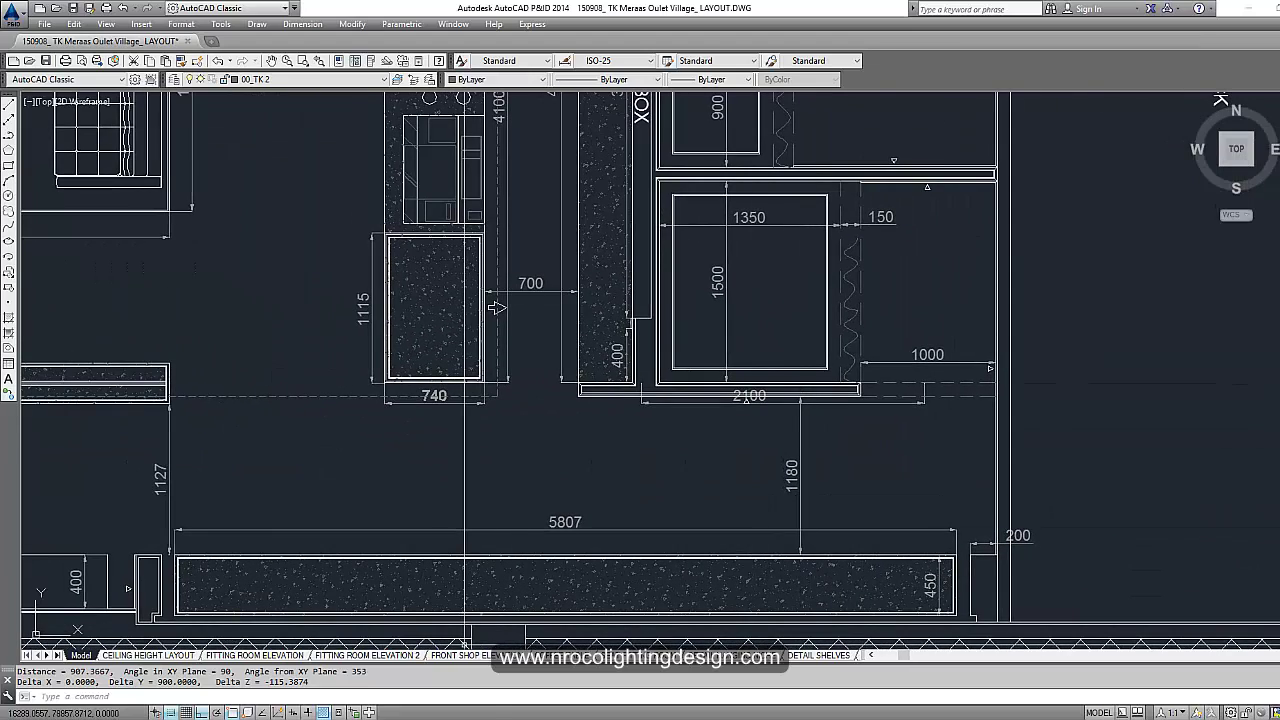
Step: Switch to DIALux evo, enable the 2D projection of the Gen Layout drawing in the 3D window, and check it from several angles
mouse_move(423, 716)
left_click(435, 670)
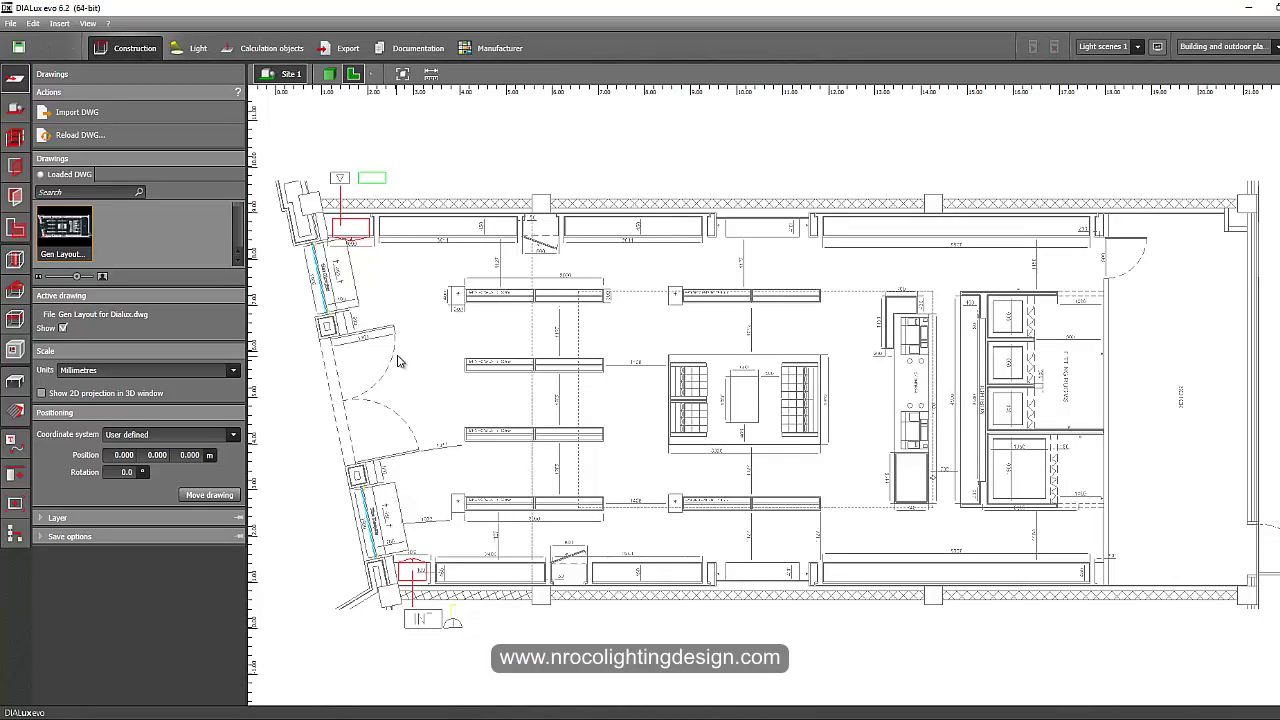
mouse_move(398, 361)
middle_mouse_down()
mouse_move(592, 372)
mouse_move(488, 344)
middle_mouse_up()
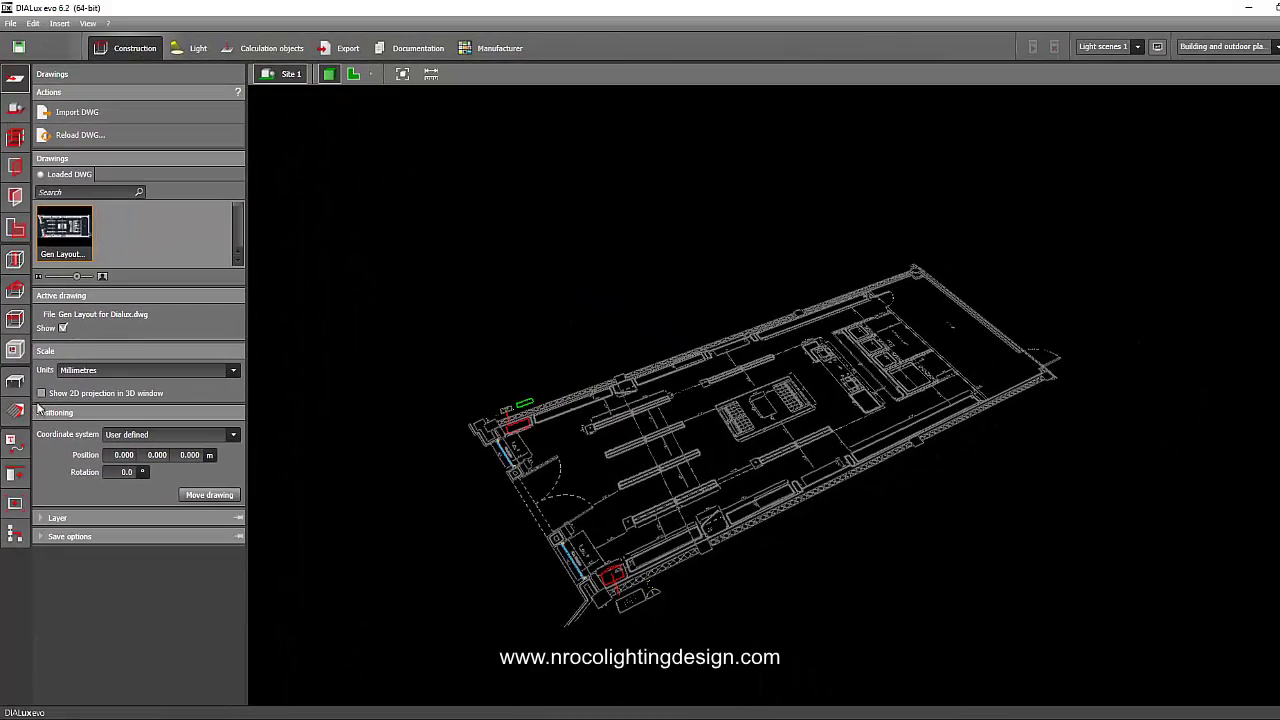
left_click(42, 395)
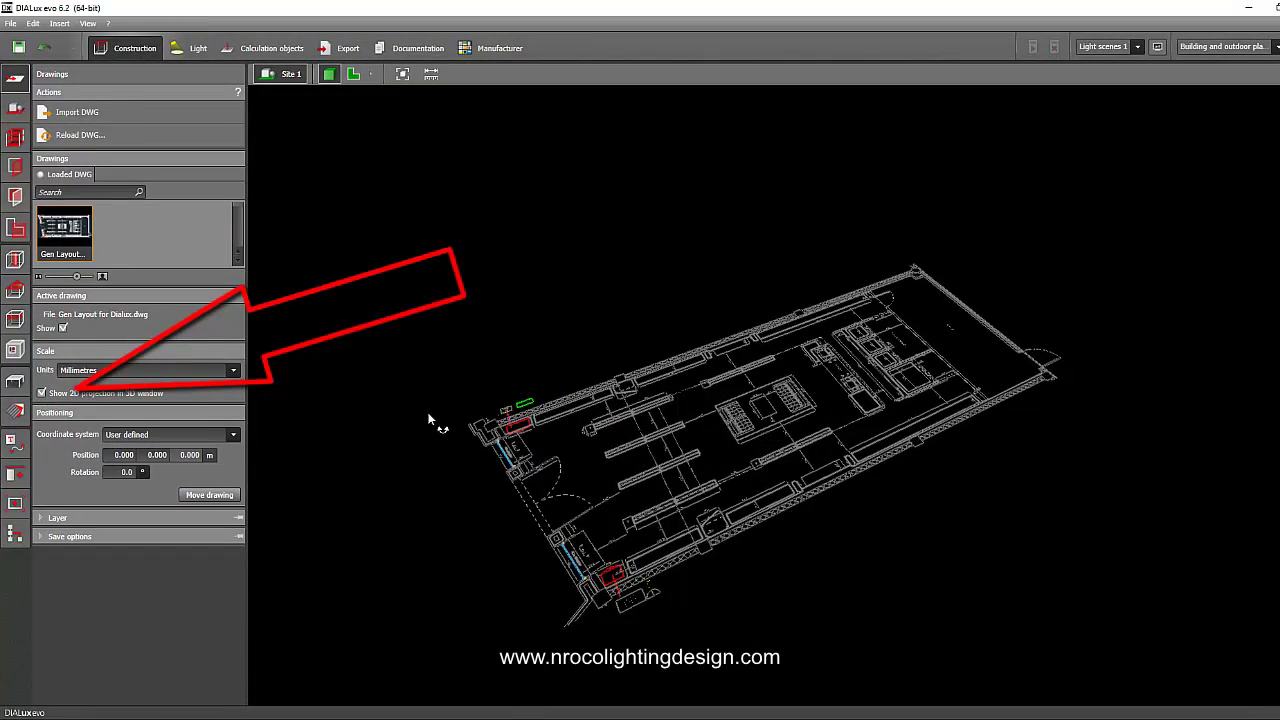
right_click_drag(429, 417, 507, 403)
left_click_drag(507, 403, 685, 381)
left_click_drag(591, 380, 637, 272)
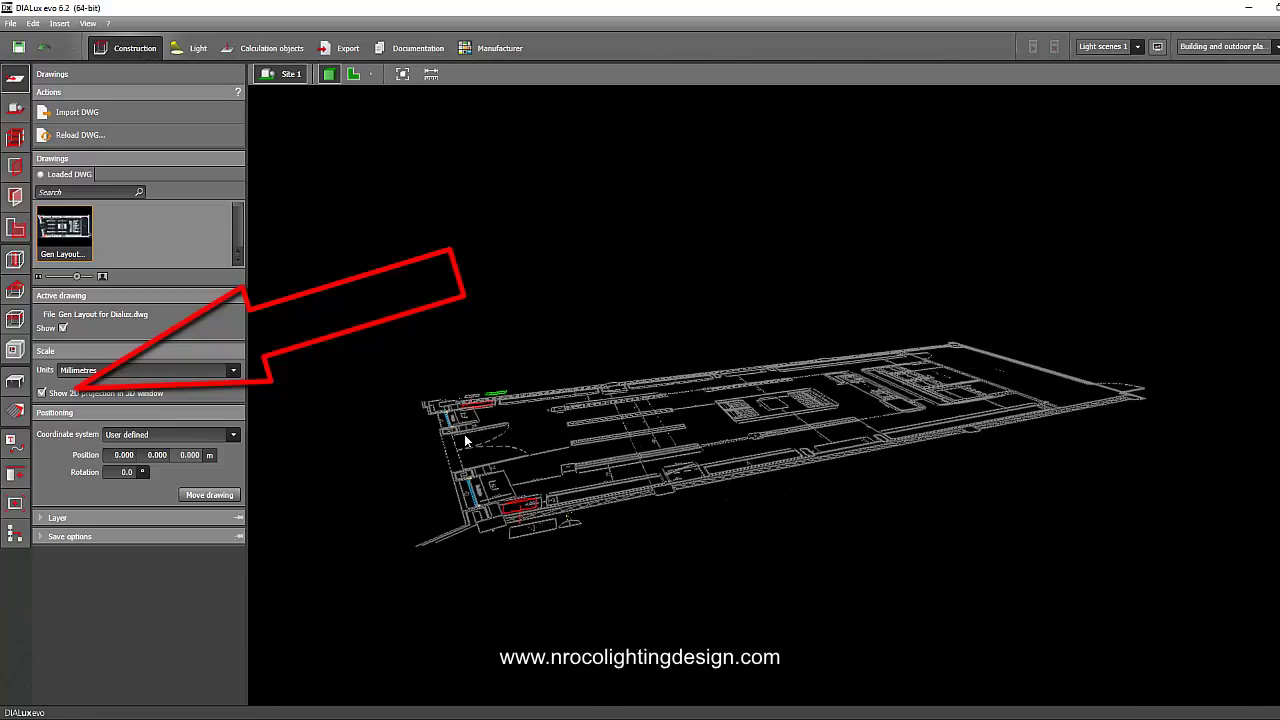
left_click_drag(465, 441, 397, 513)
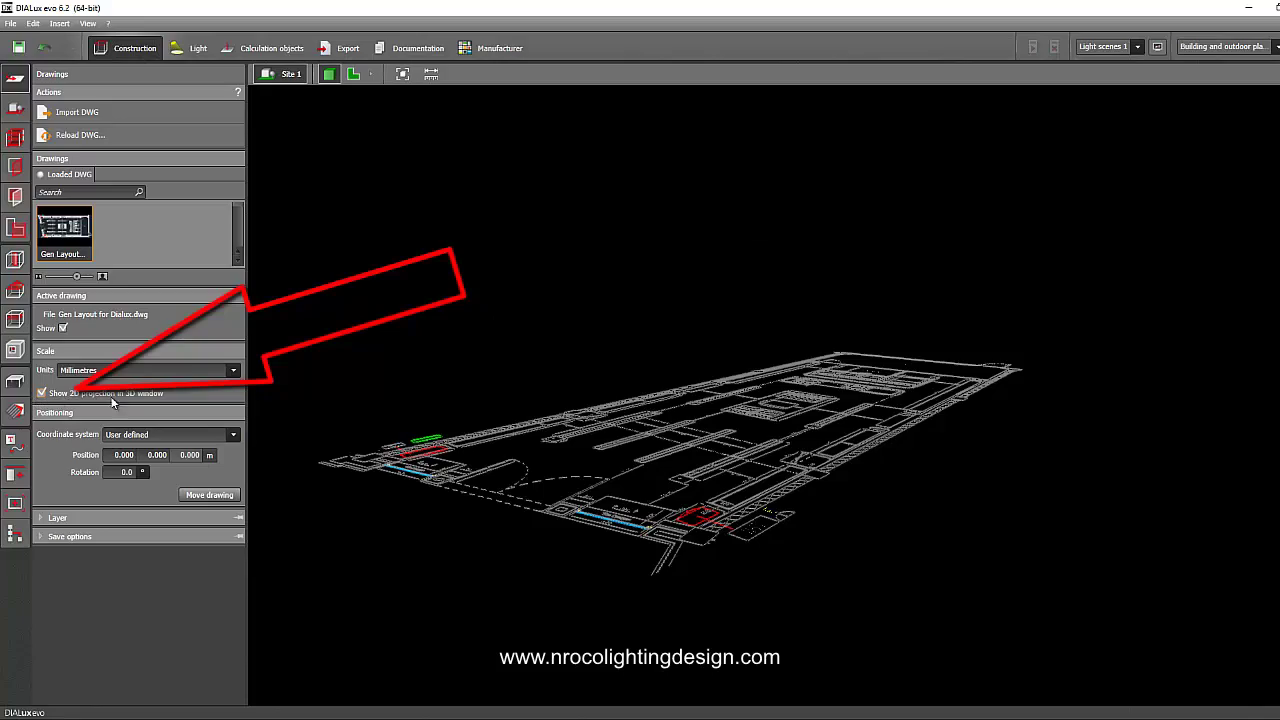
mouse_move(437, 360)
left_mouse_down()
mouse_move(400, 383)
mouse_move(417, 389)
mouse_move(478, 295)
mouse_move(534, 411)
mouse_move(491, 447)
mouse_move(547, 401)
left_mouse_up()
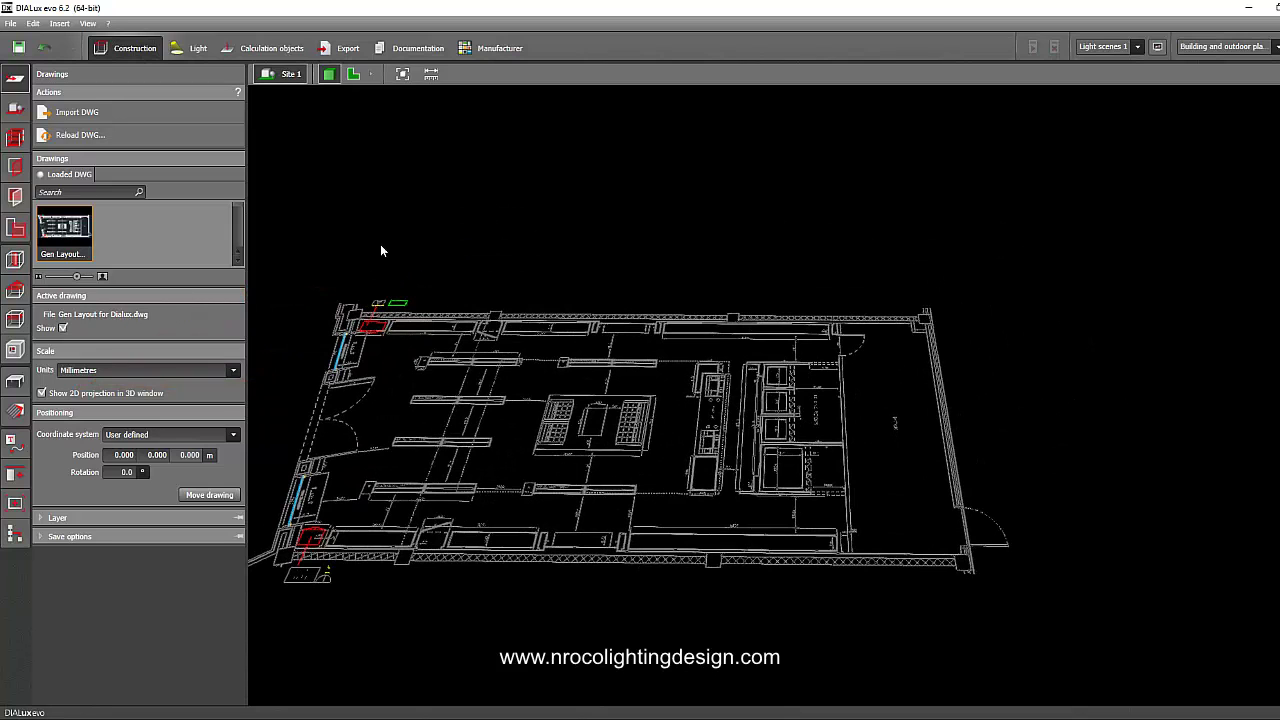
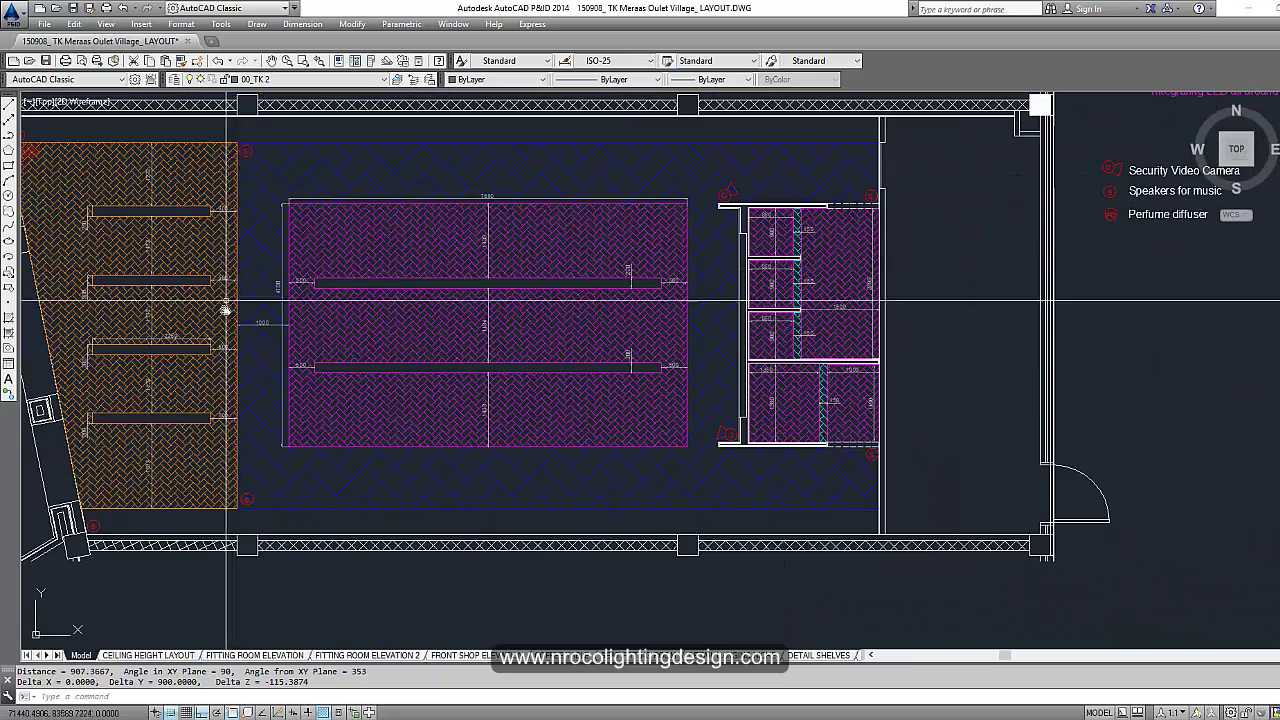
Step: Switch to AutoCAD and examine the ceiling height zones, the electrical layout's spotlights and the section layout plan
scroll(453, 378, "down", 3)
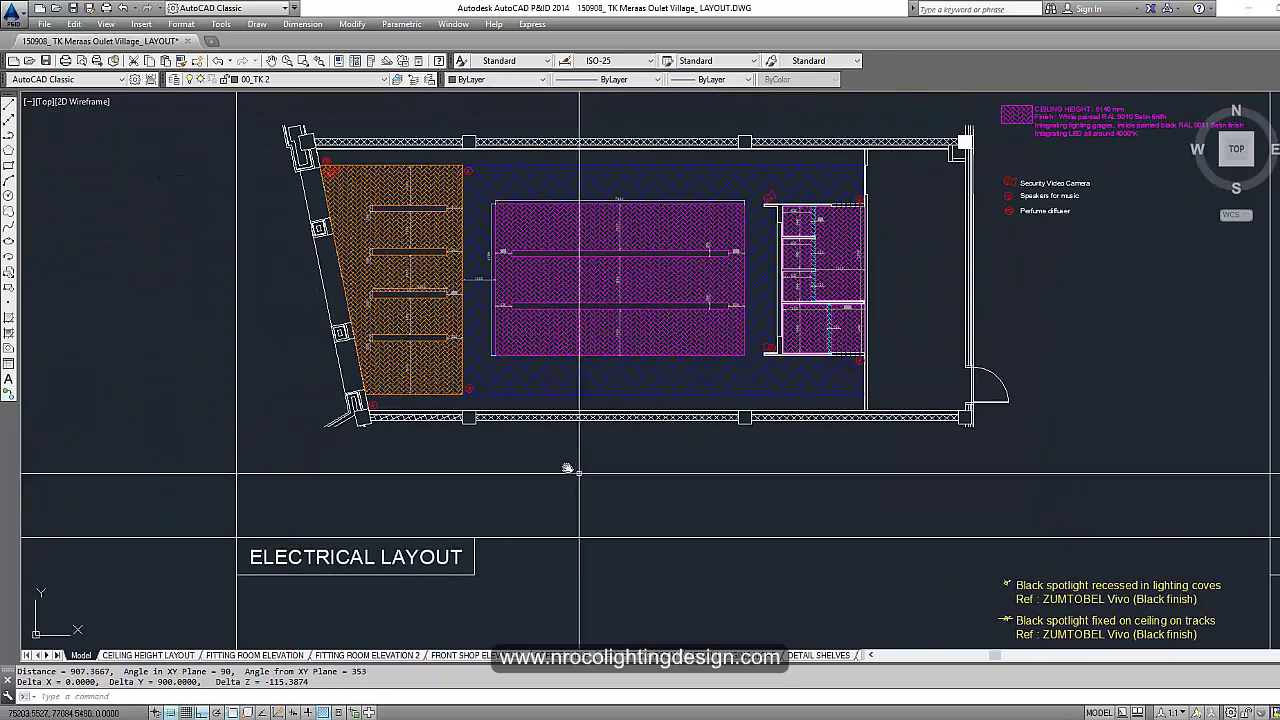
middle_click_drag(567, 468, 540, 277)
middle_click_drag(529, 529, 518, 189)
scroll(529, 369, "up", 2)
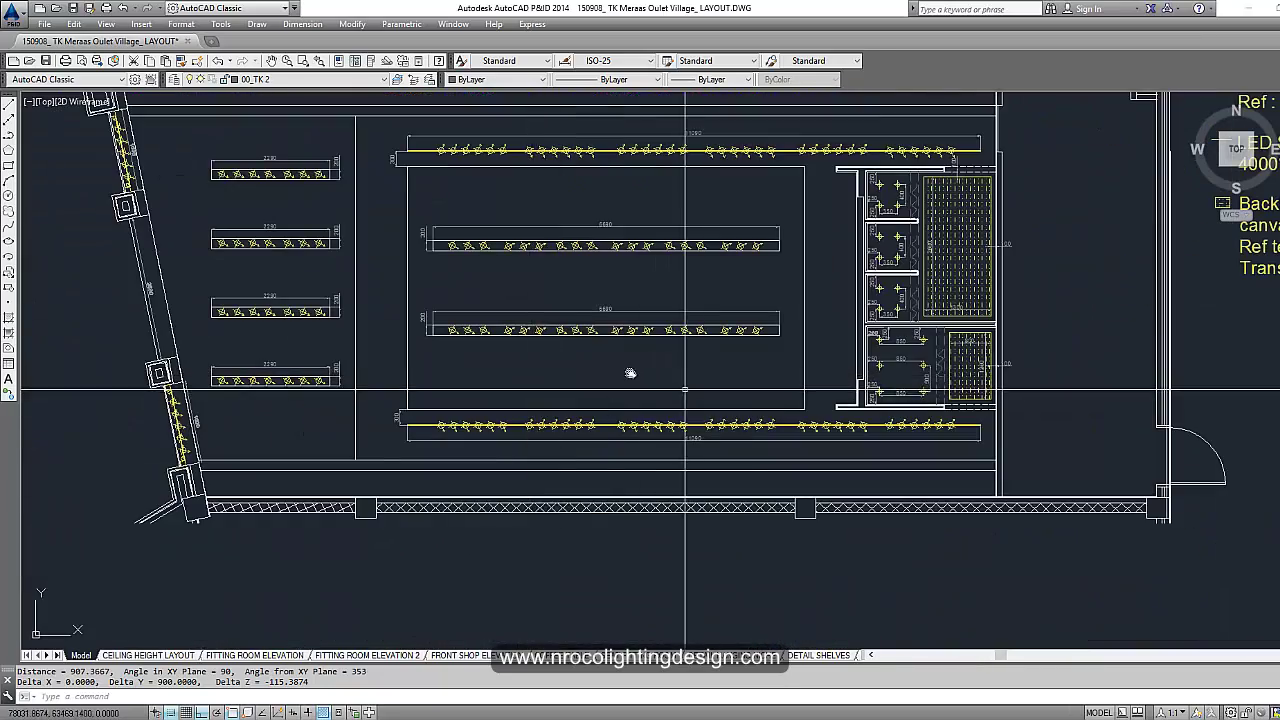
scroll(685, 389, "down", 2)
mouse_move(640, 387)
middle_mouse_down()
mouse_move(708, 409)
mouse_move(1219, 458)
middle_mouse_up()
middle_click_drag(150, 396, 453, 376)
scroll(425, 375, "up", 2)
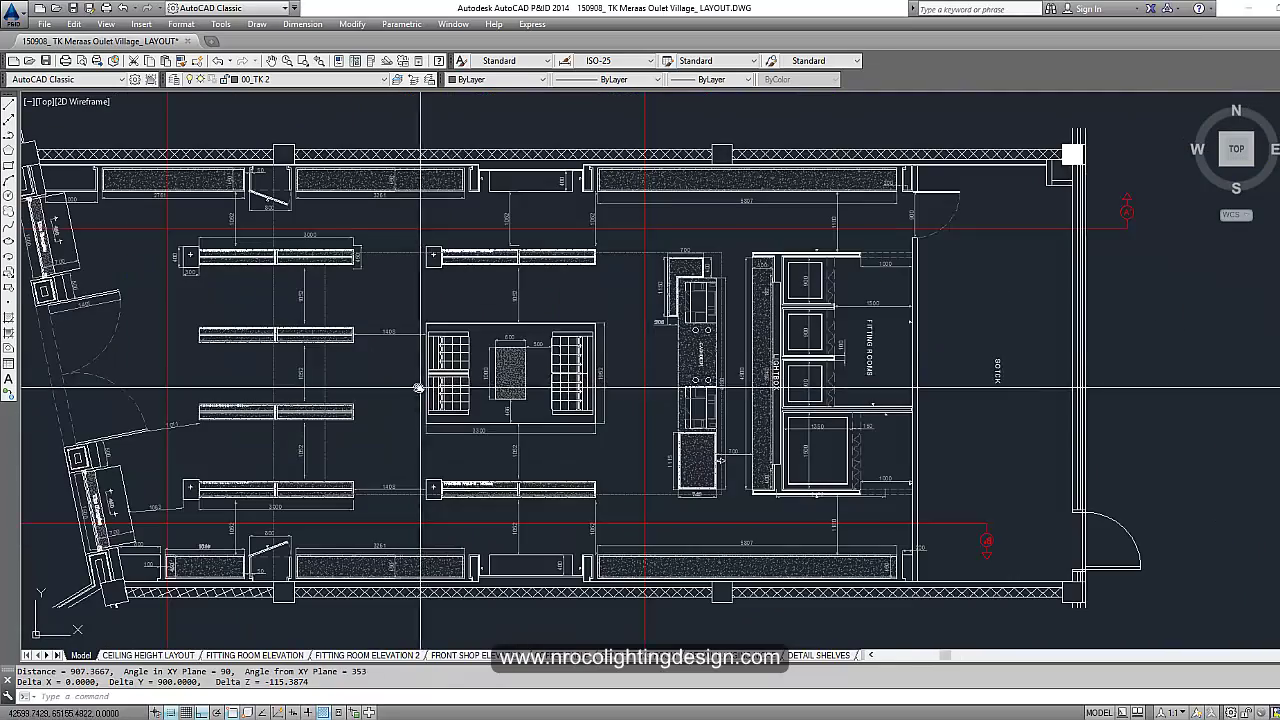
Step: Review the Floor Layout, the elevation and sections frames, and the Ceiling Height Layout with its legend
scroll(373, 346, "down", 4)
middle_click_drag(407, 290, 490, 434)
middle_click_drag(420, 167, 618, 330)
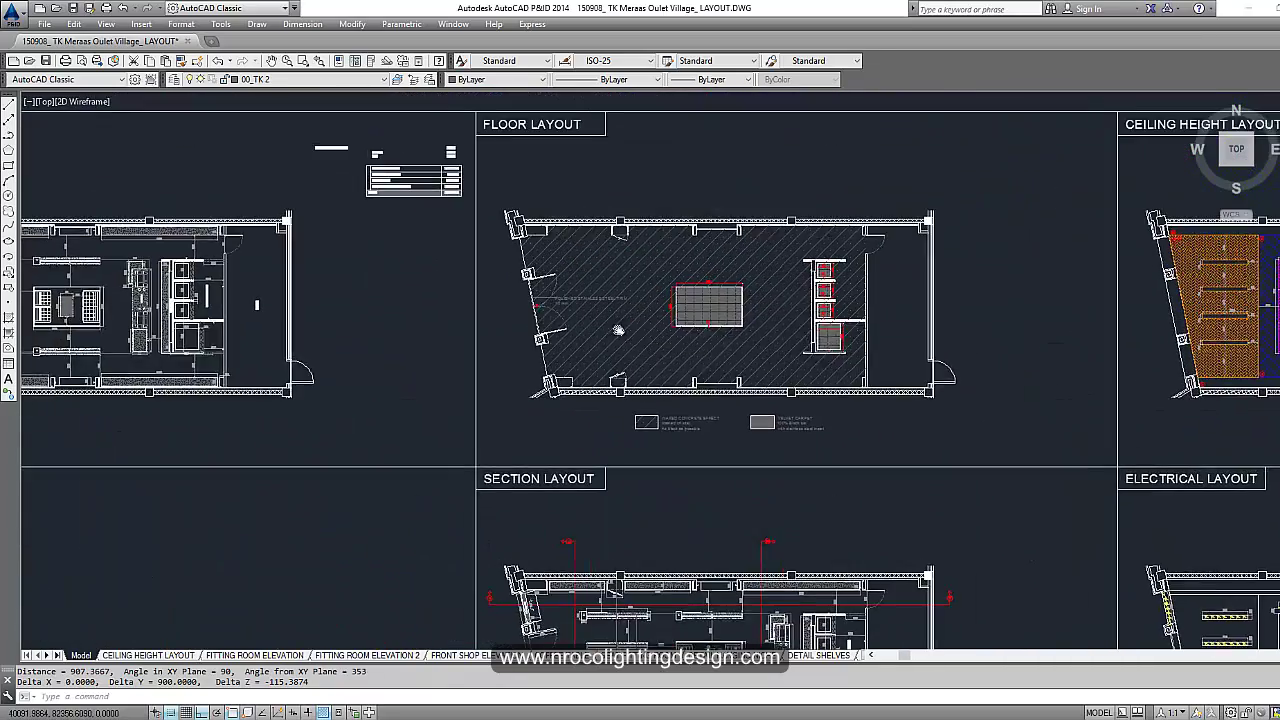
mouse_move(998, 446)
middle_mouse_down()
mouse_move(83, 371)
mouse_move(95, 373)
middle_mouse_up()
middle_click_drag(680, 480, 337, 269)
middle_click_drag(699, 293, 593, 399)
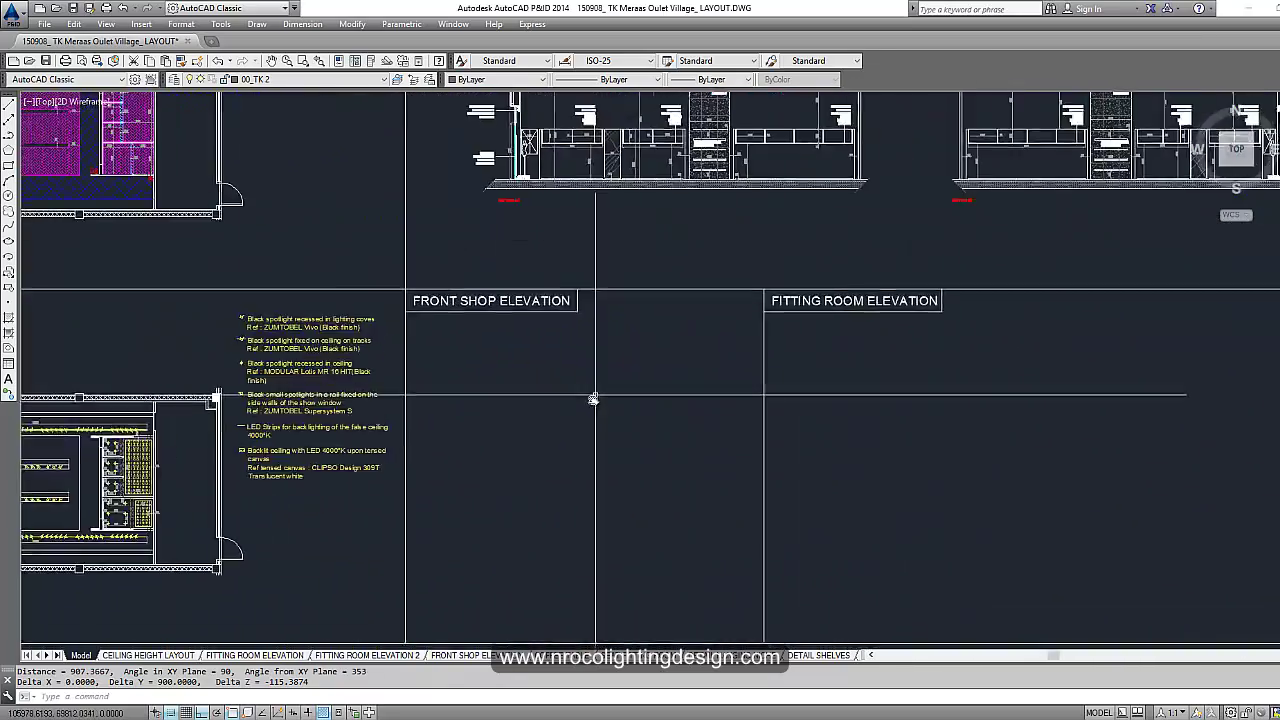
middle_click_drag(645, 254, 541, 416)
middle_click_drag(222, 327, 629, 425)
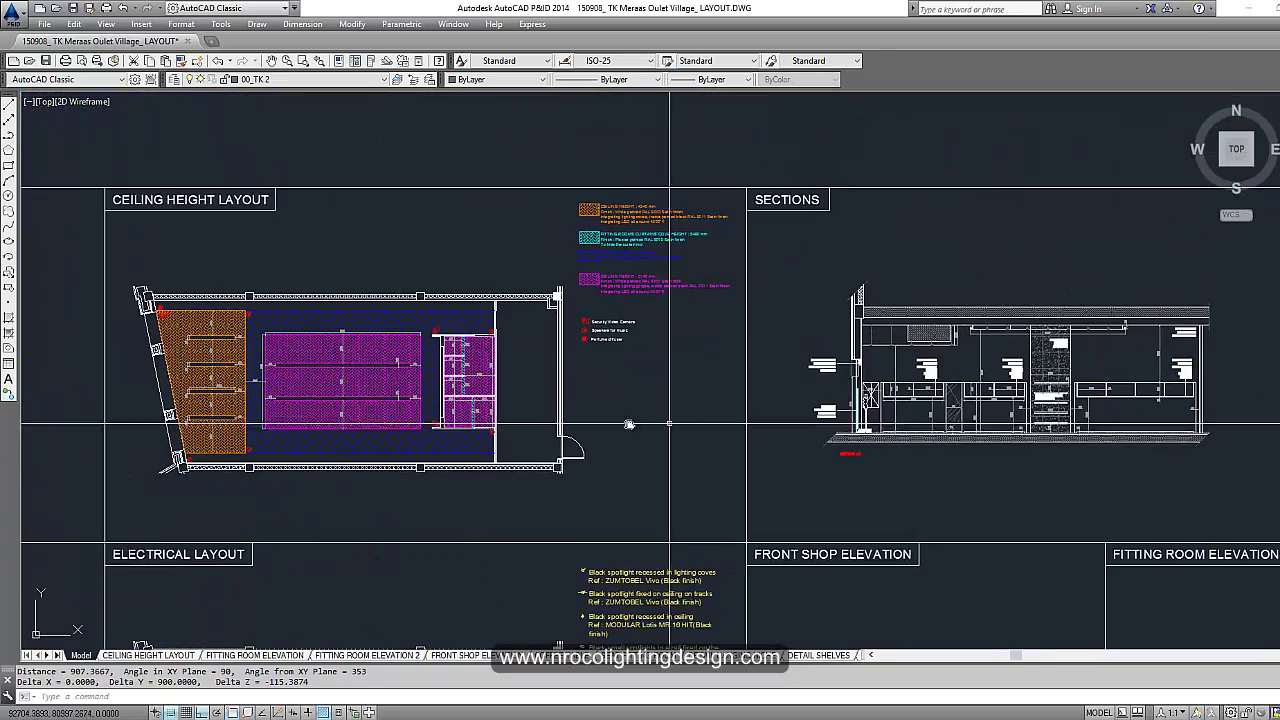
scroll(195, 350, "up", 2)
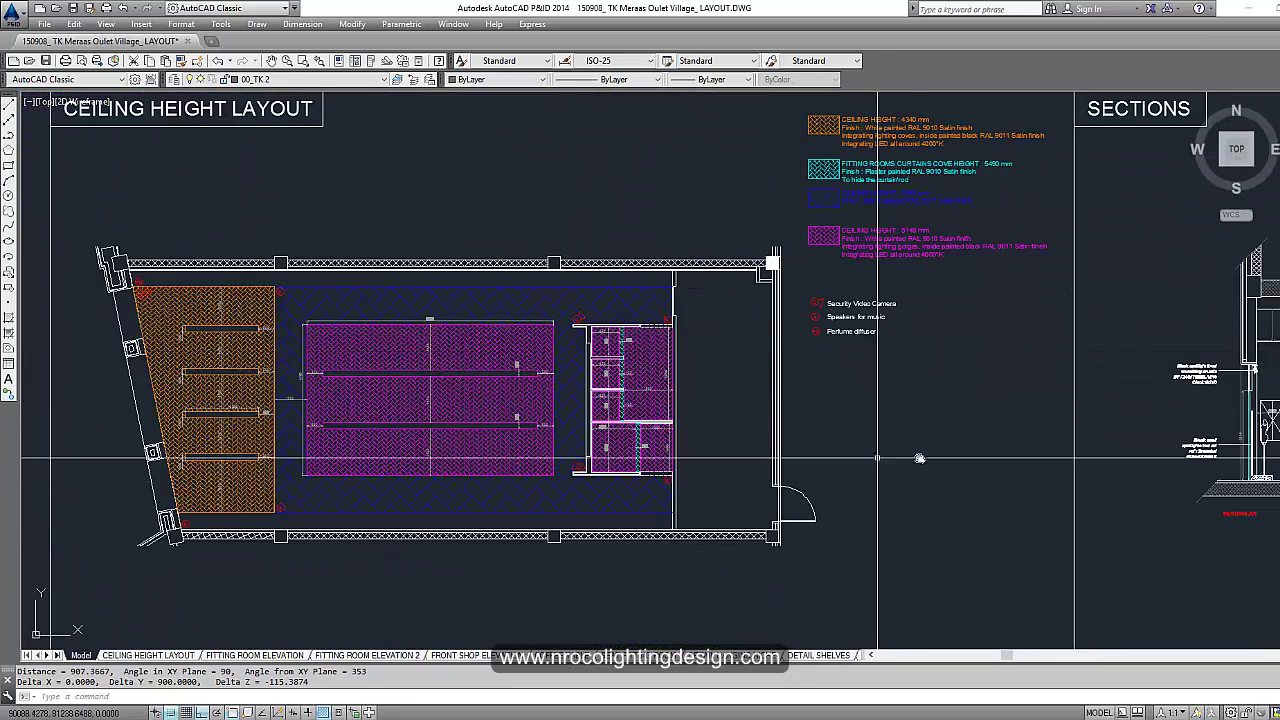
Step: Examine Section AA's ceiling height dimensions and selfstanding rail notes between the shop front and the marble wall
middle_click_drag(920, 459, 76, 401)
scroll(611, 357, "up", 2)
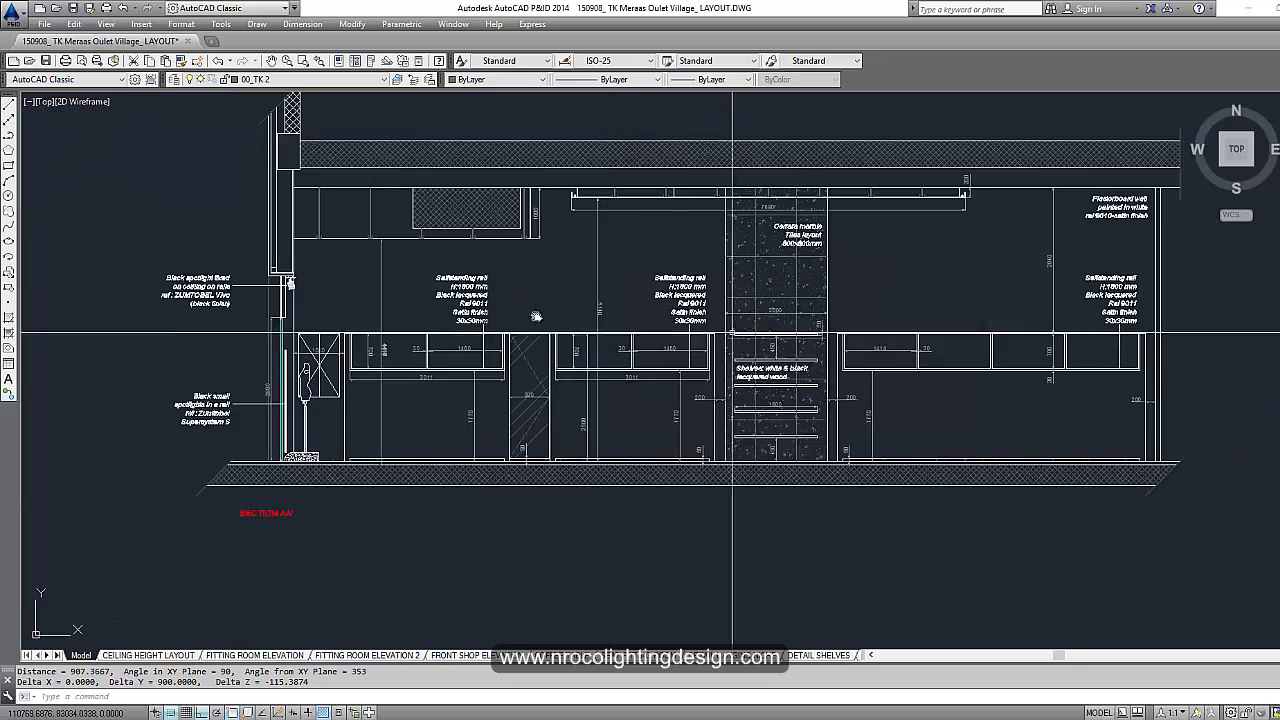
middle_click_drag(740, 333, 519, 311)
scroll(218, 229, "up", 4)
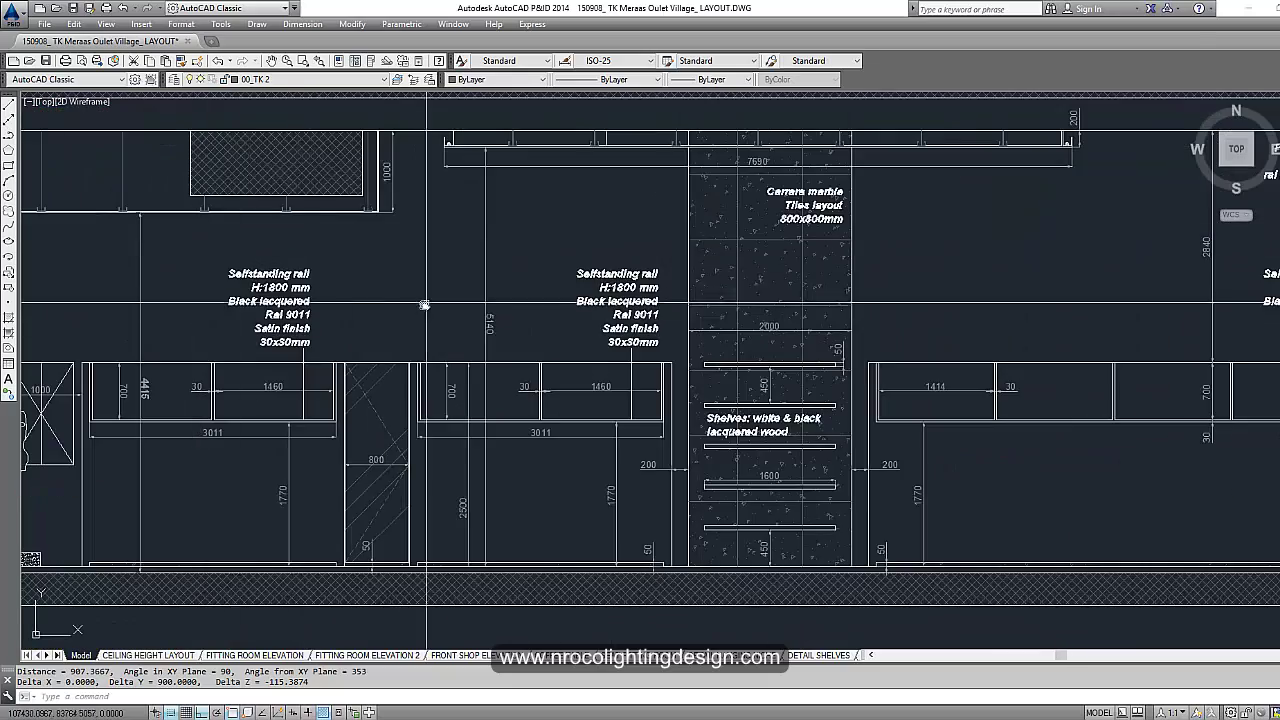
middle_click_drag(350, 335, 383, 325)
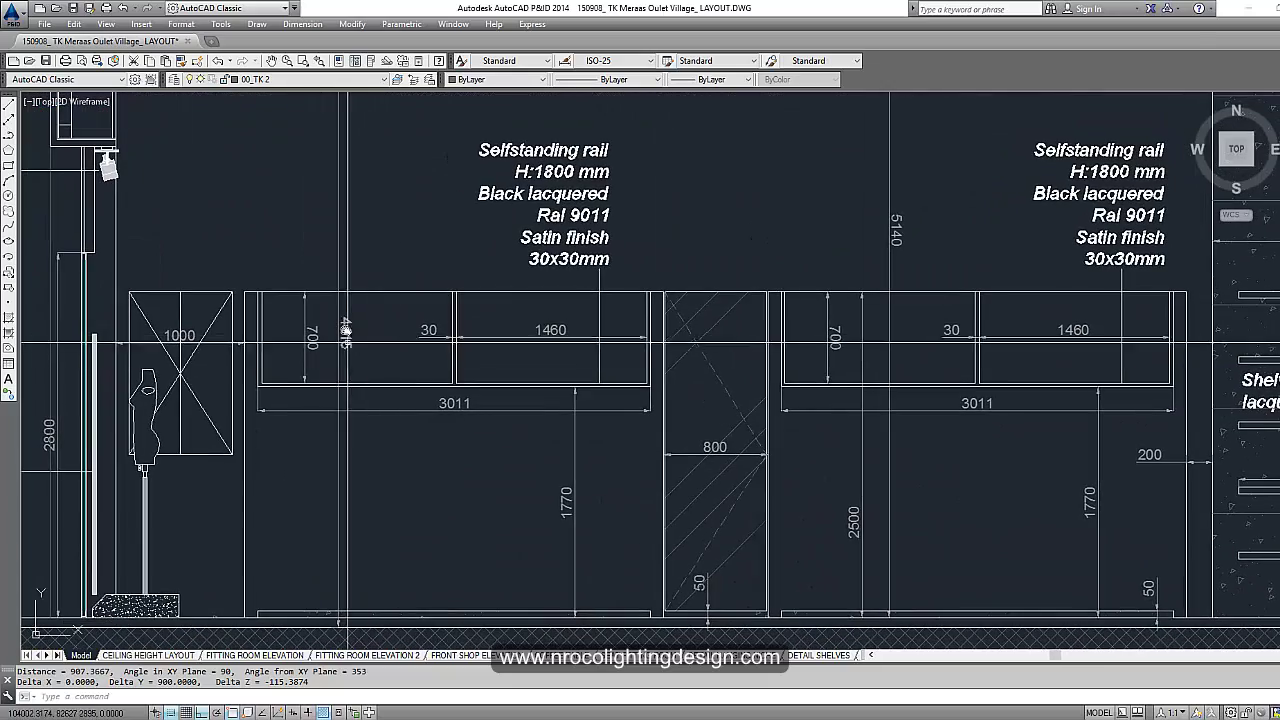
scroll(346, 333, "down", 1)
scroll(736, 286, "up", 4)
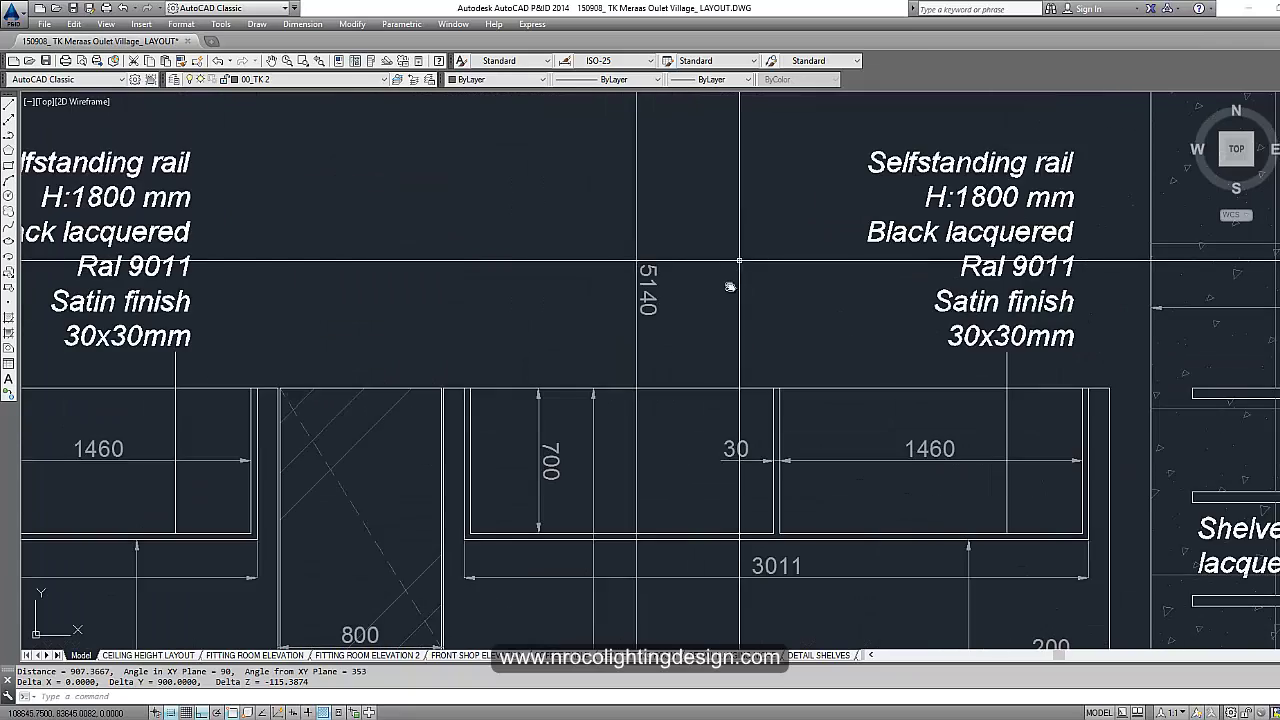
scroll(677, 399, "down", 2)
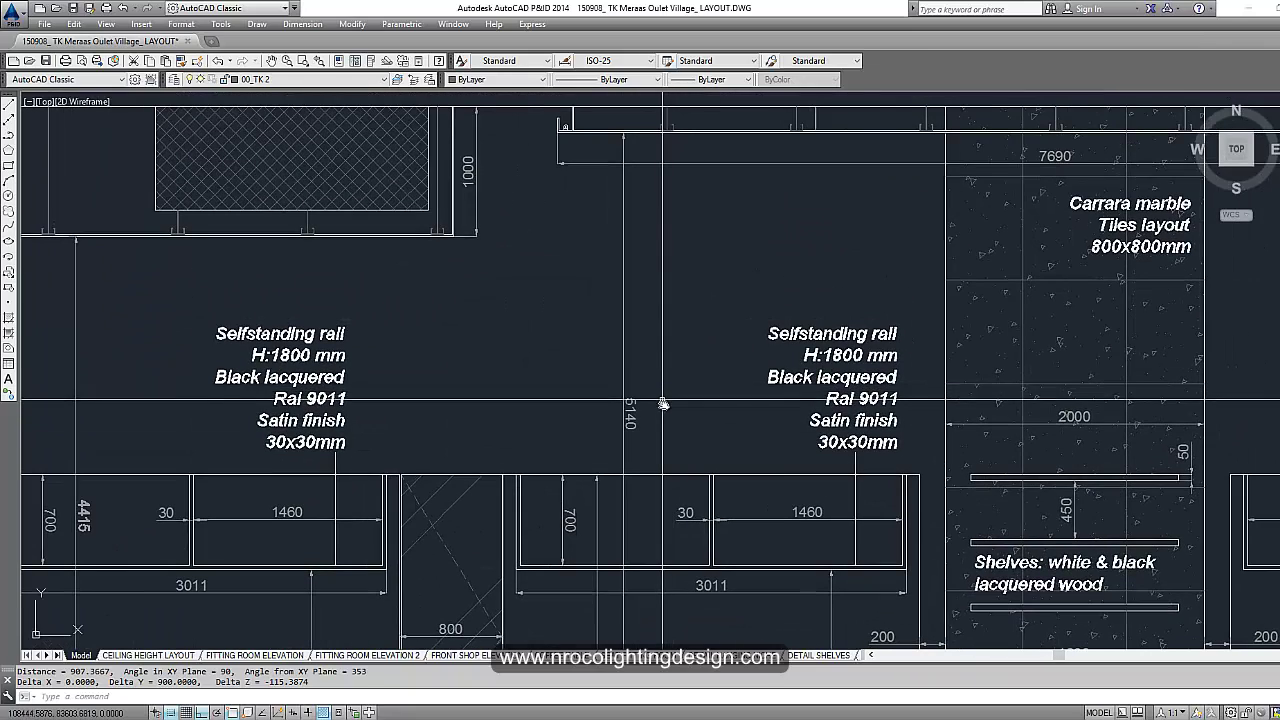
Step: Inspect Section AA's Carrara marble shelving and the wall heights and rail dimensions beside the plasterboard wall
mouse_move(738, 452)
middle_mouse_down()
mouse_move(274, 371)
mouse_move(92, 404)
middle_mouse_up()
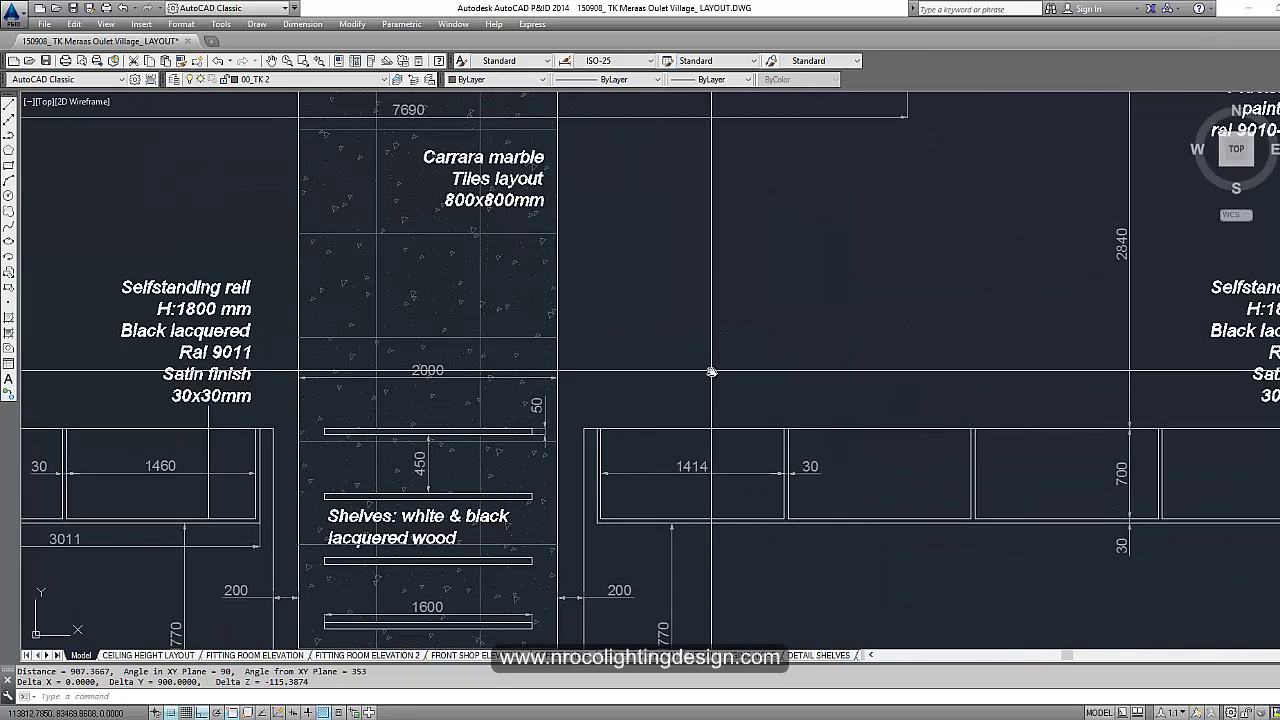
scroll(725, 376, "down", 2)
mouse_move(725, 372)
middle_mouse_down()
mouse_move(534, 457)
mouse_move(505, 355)
middle_mouse_up()
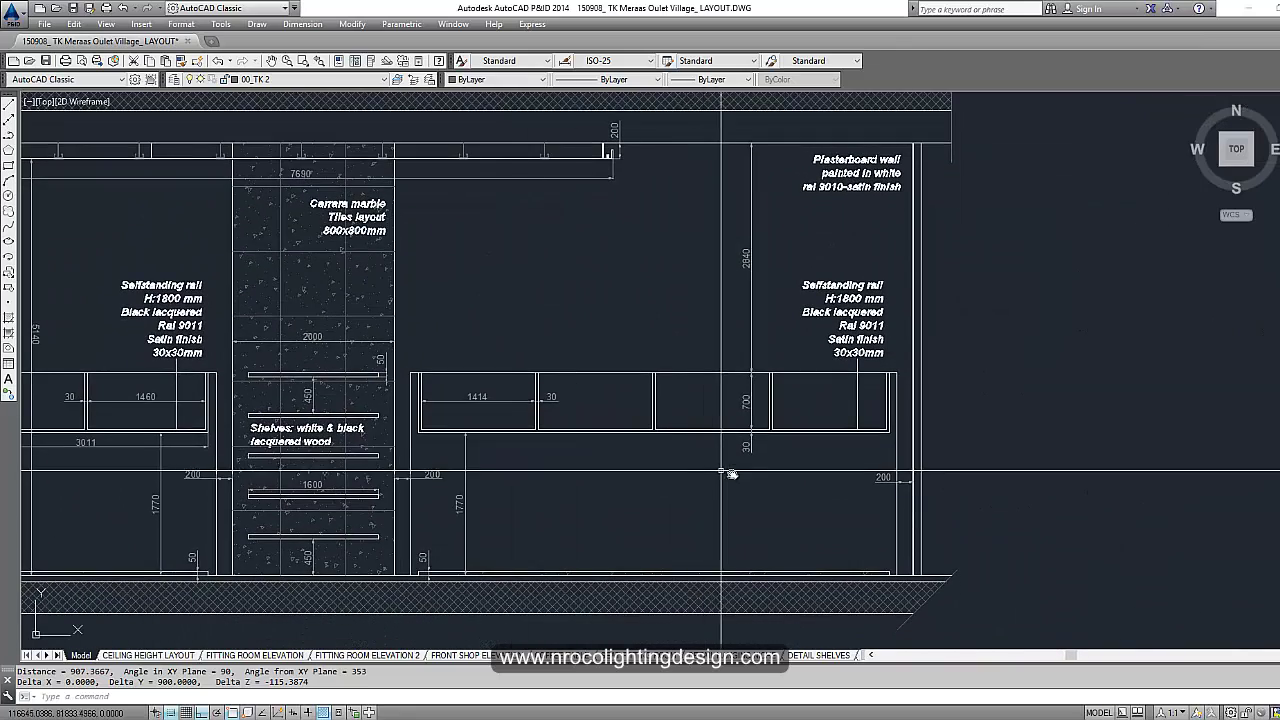
scroll(740, 468, "up", 3)
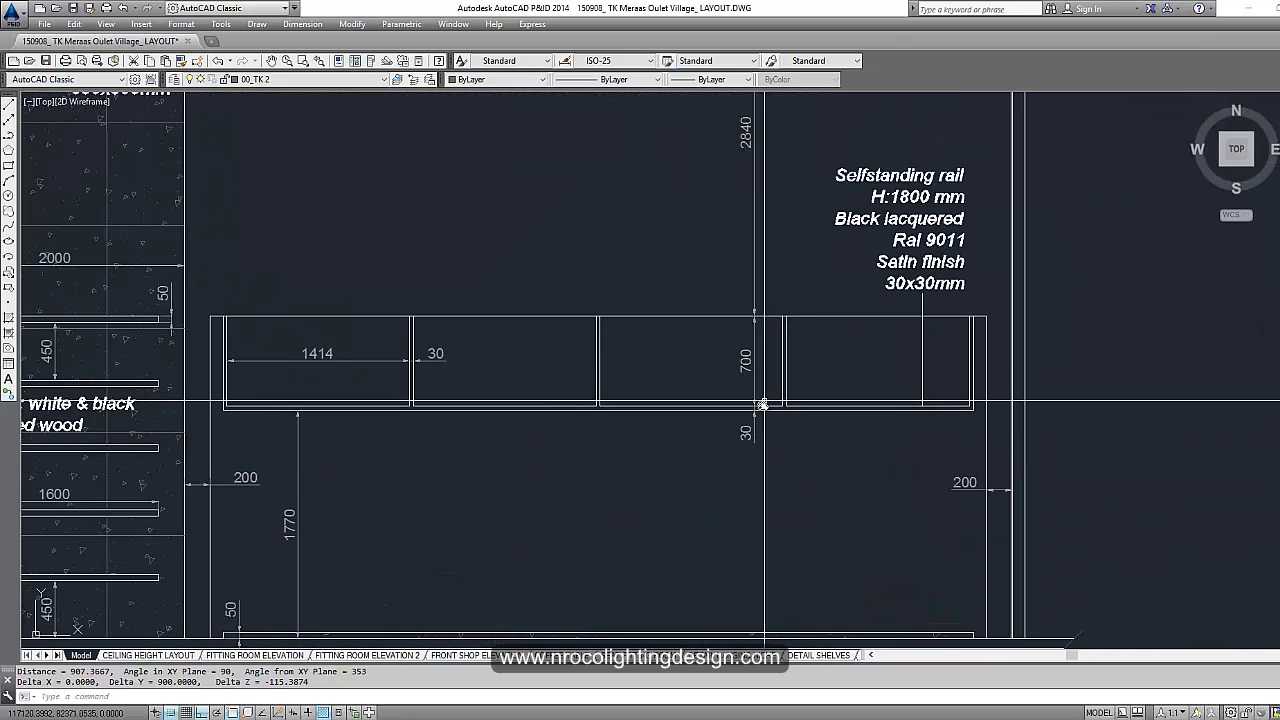
scroll(753, 408, "down", 2)
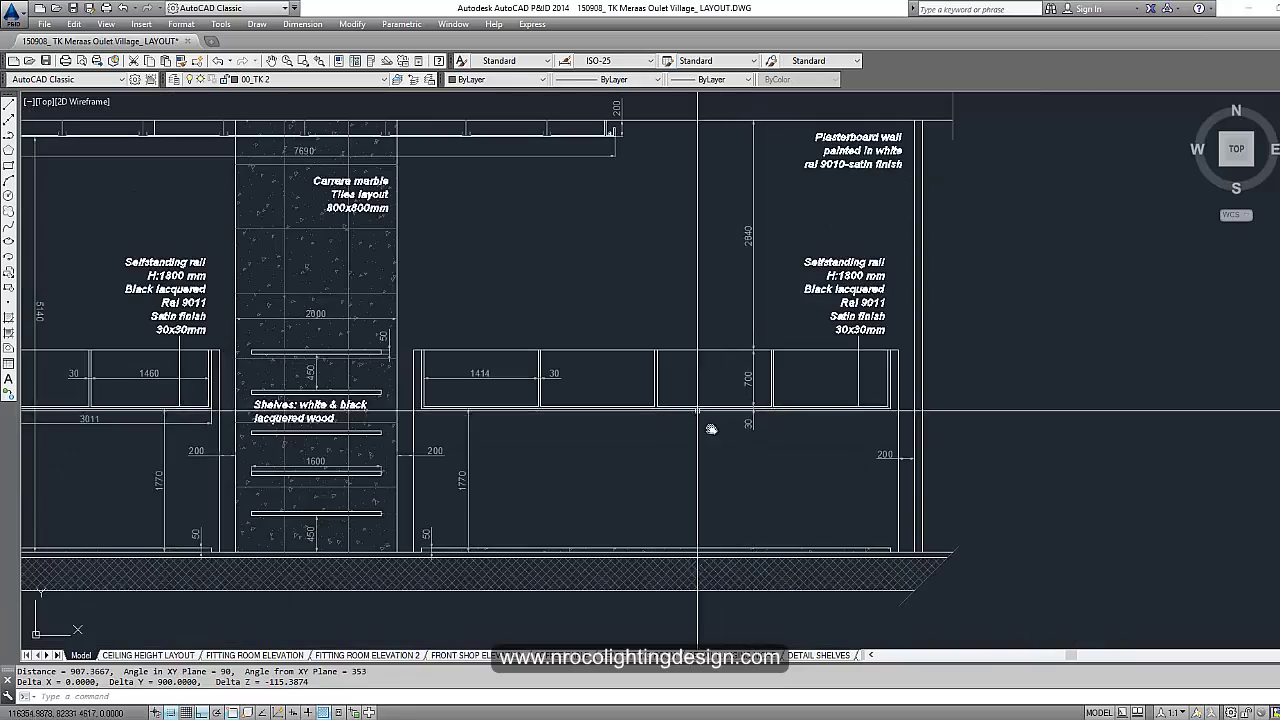
mouse_move(551, 354)
middle_mouse_down()
mouse_move(640, 460)
mouse_move(667, 472)
middle_mouse_up()
mouse_move(275, 457)
middle_mouse_down()
mouse_move(632, 424)
mouse_move(564, 407)
middle_mouse_up()
middle_click_drag(1016, 374, 691, 349)
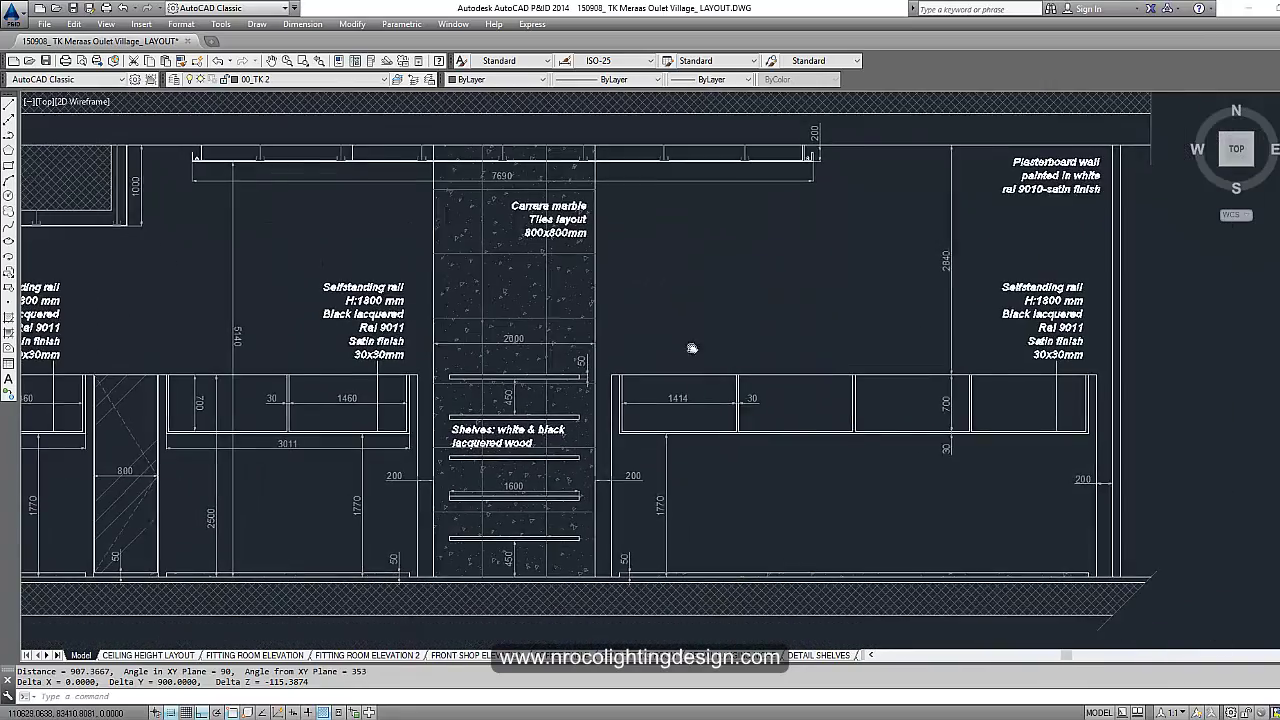
Step: Measure Section AA's ceiling-to-floor height beside the plasterboard wall
mouse_move(914, 174)
middle_mouse_down()
mouse_move(840, 211)
mouse_move(730, 181)
middle_mouse_up()
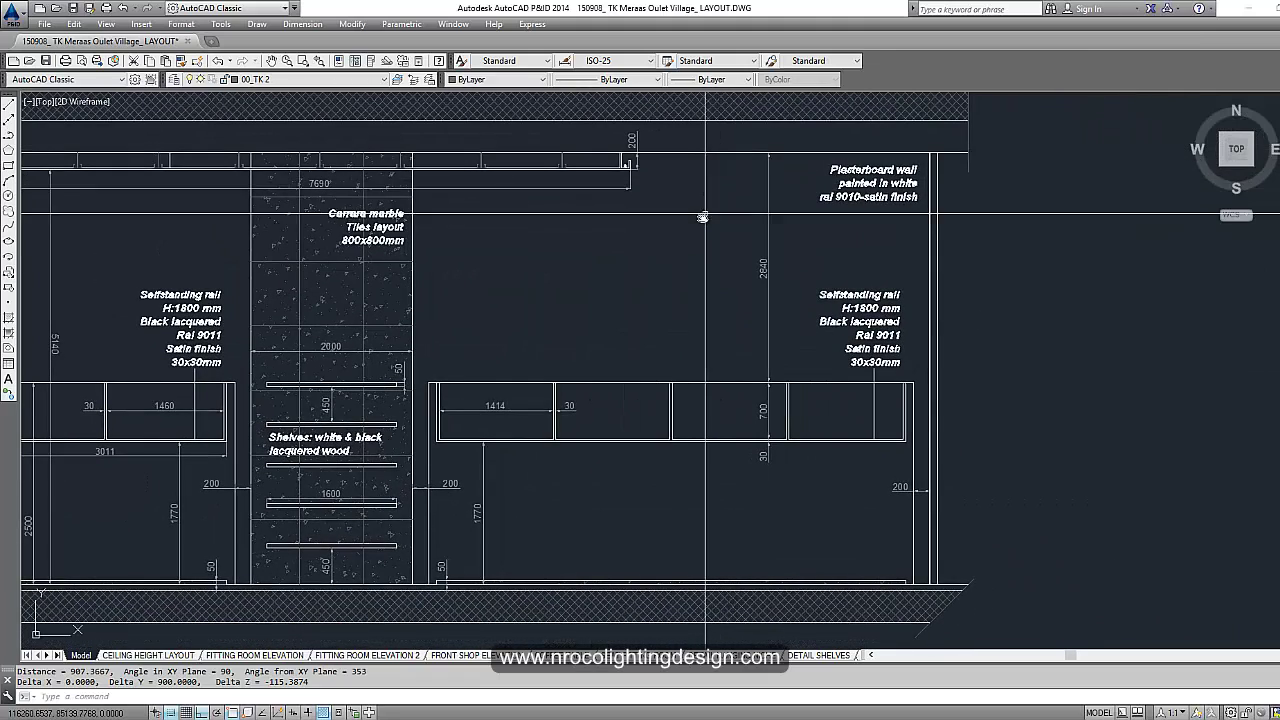
type("di")
key("Return")
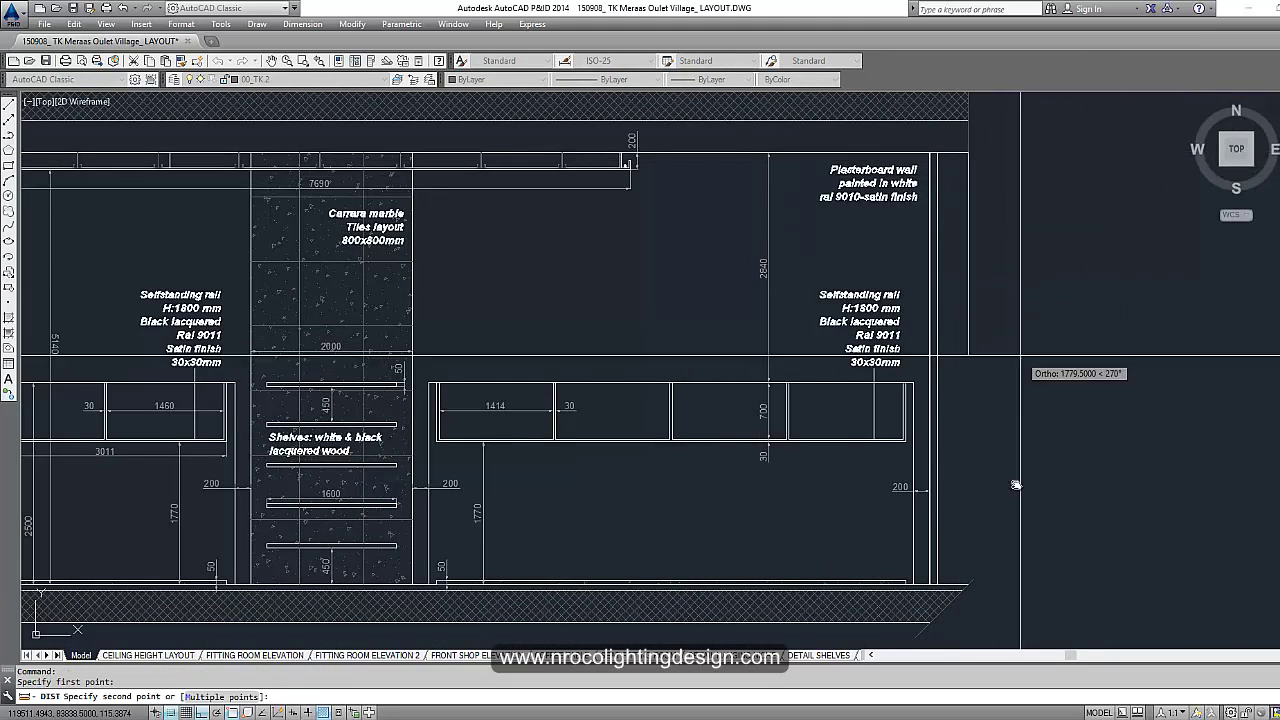
scroll(945, 600, "up", 3)
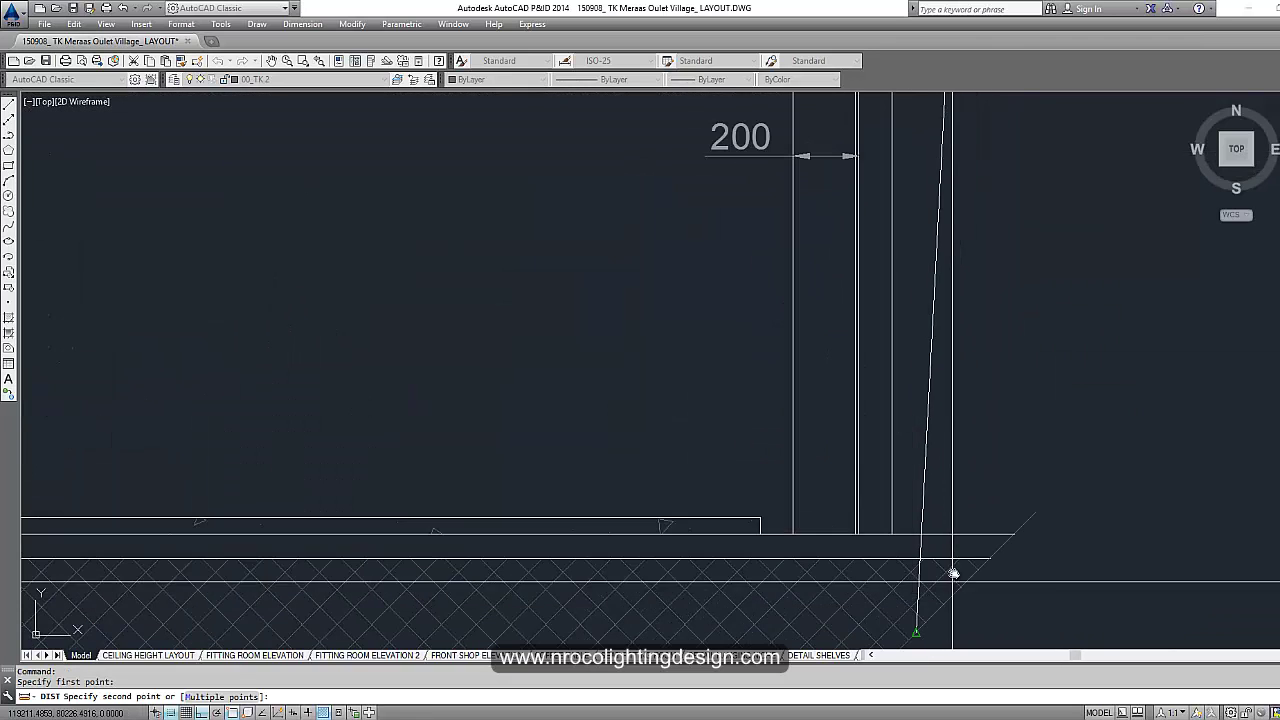
left_click(1004, 531)
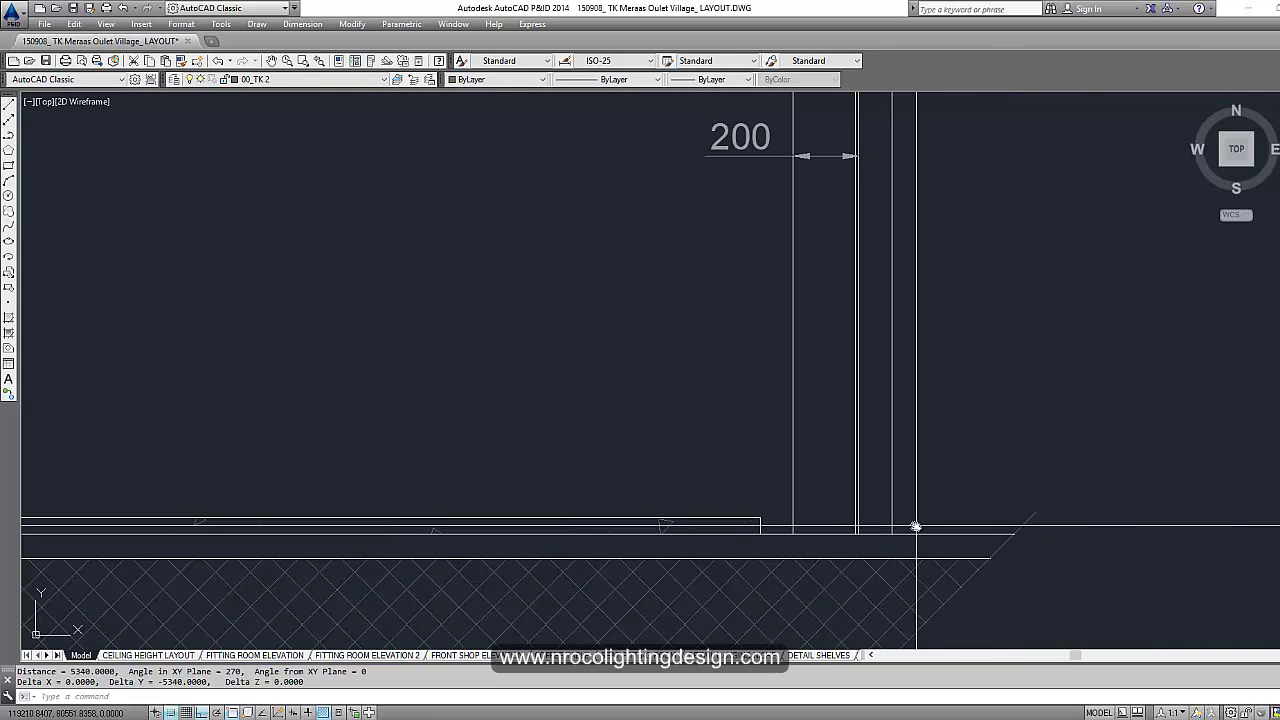
Step: Measure Section BB's height from the ceiling line to the floor at the Carrara marble shelving wall
scroll(769, 466, "down", 5)
middle_click_drag(701, 460, 711, 480)
scroll(715, 484, "down", 5)
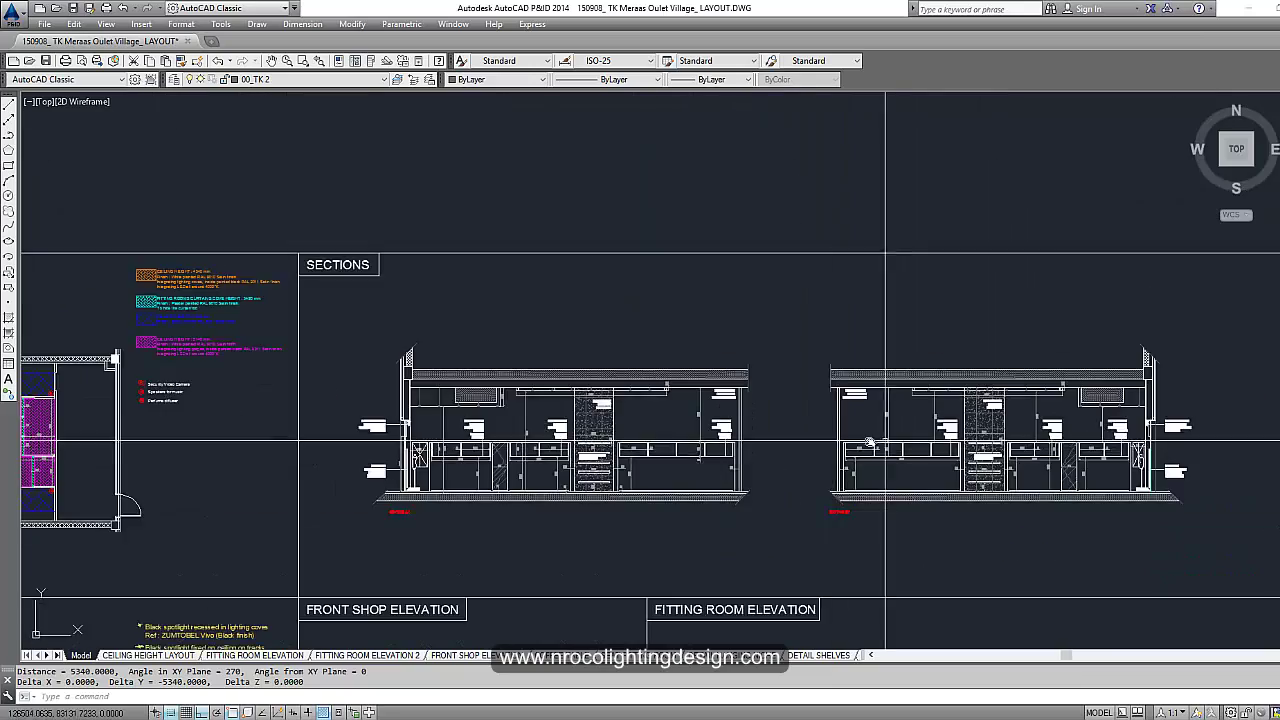
middle_click_drag(920, 414, 691, 300)
scroll(694, 308, "up", 4)
scroll(700, 330, "up", 2)
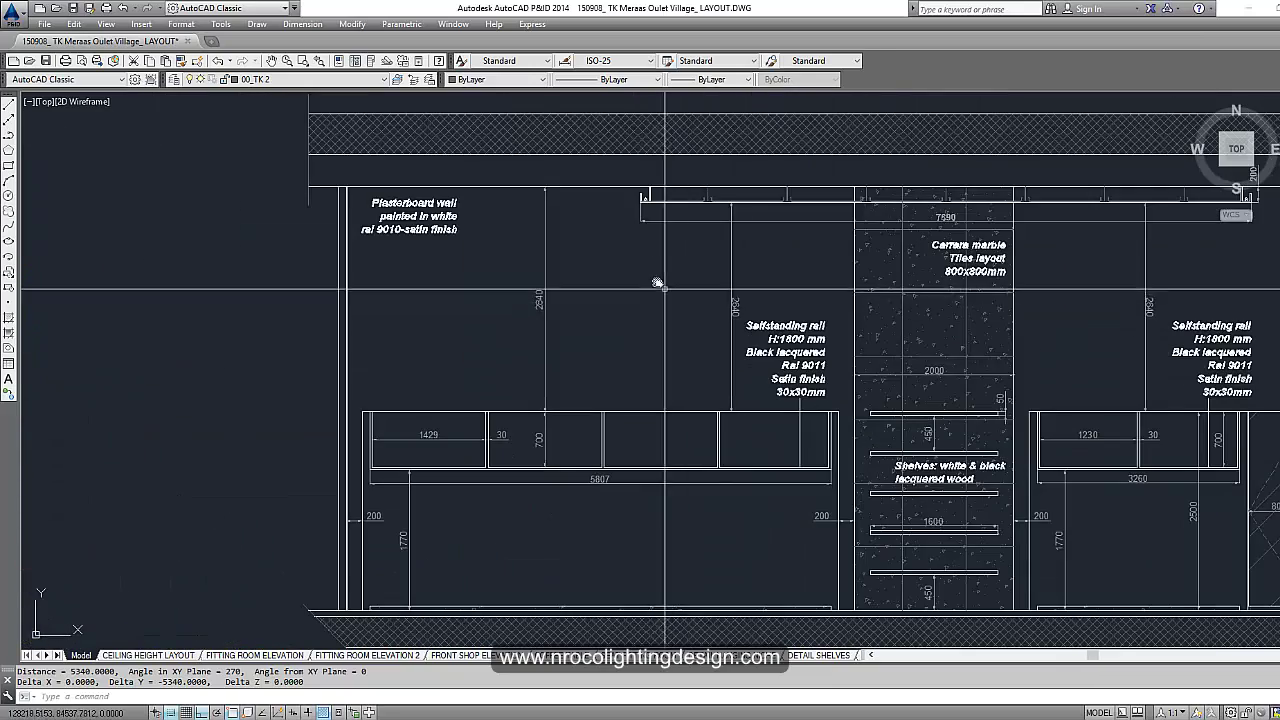
type("di")
key("space")
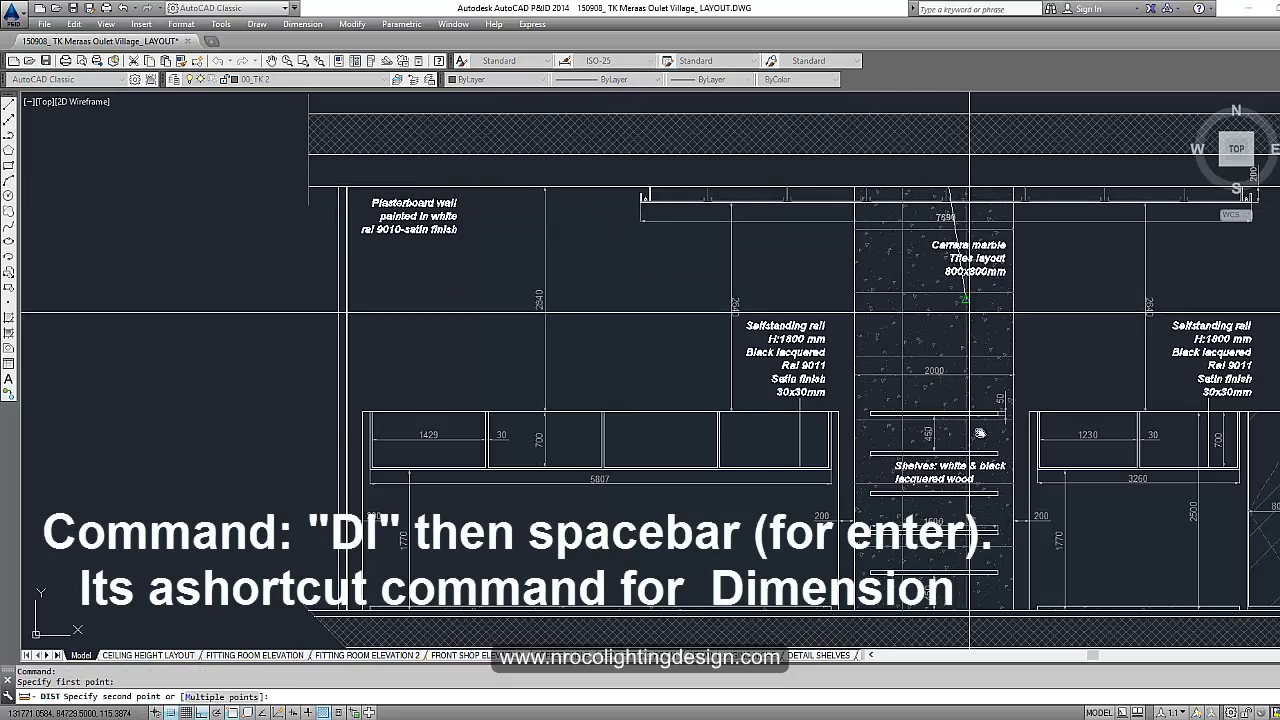
middle_click_drag(975, 497, 857, 277)
scroll(856, 325, "up", 4)
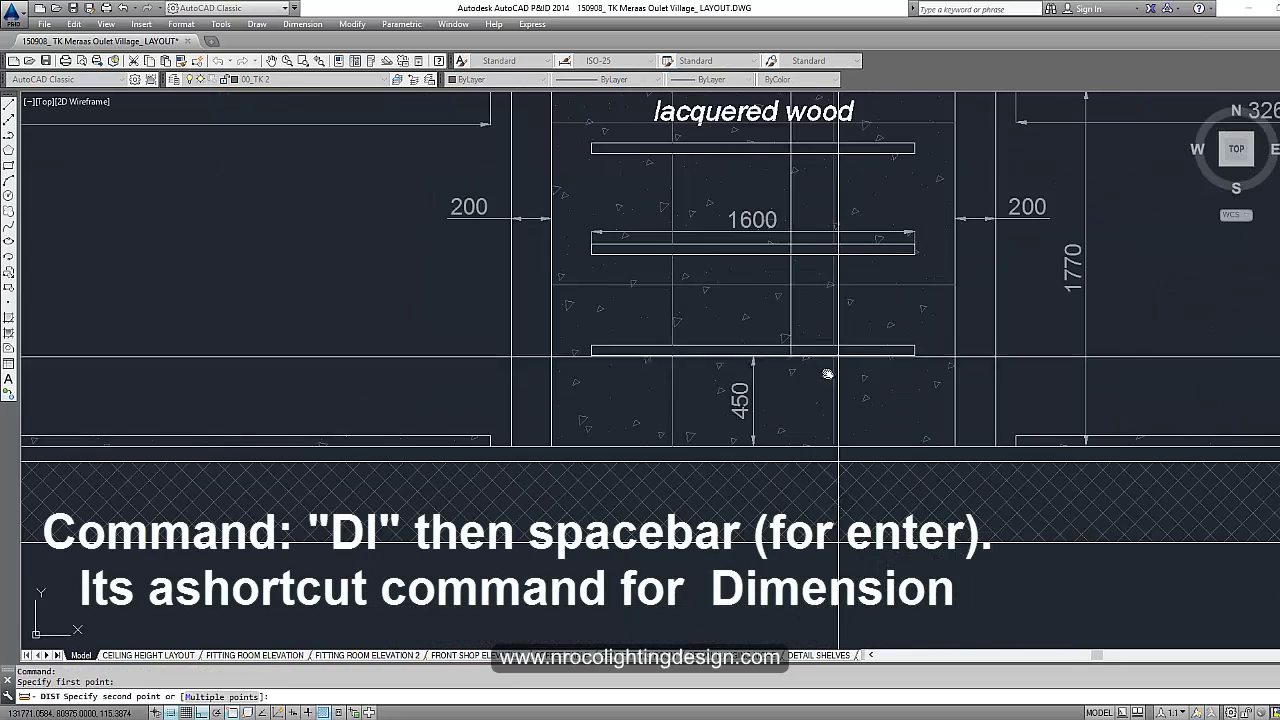
left_click(790, 448)
Step: Measure Section CC's ceiling-to-floor height beside the mirror and the 450 mm wide rail recess
scroll(790, 448, "down", 5)
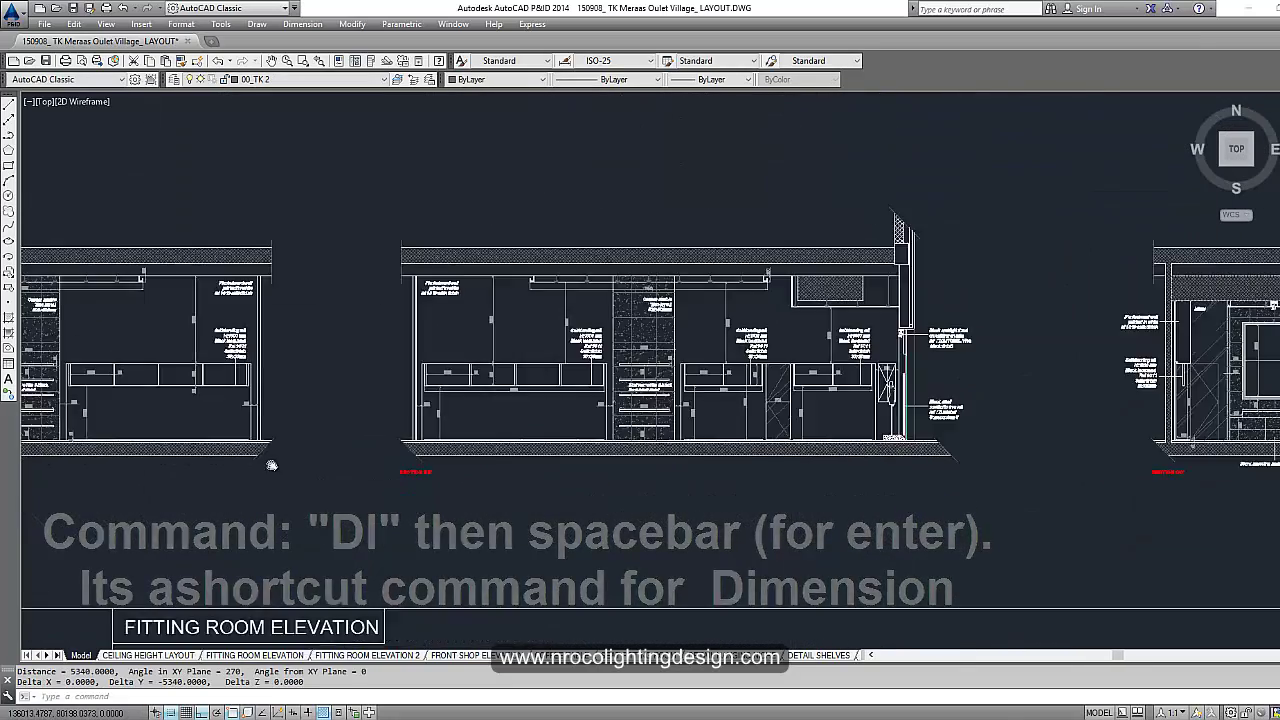
scroll(723, 370, "up", 6)
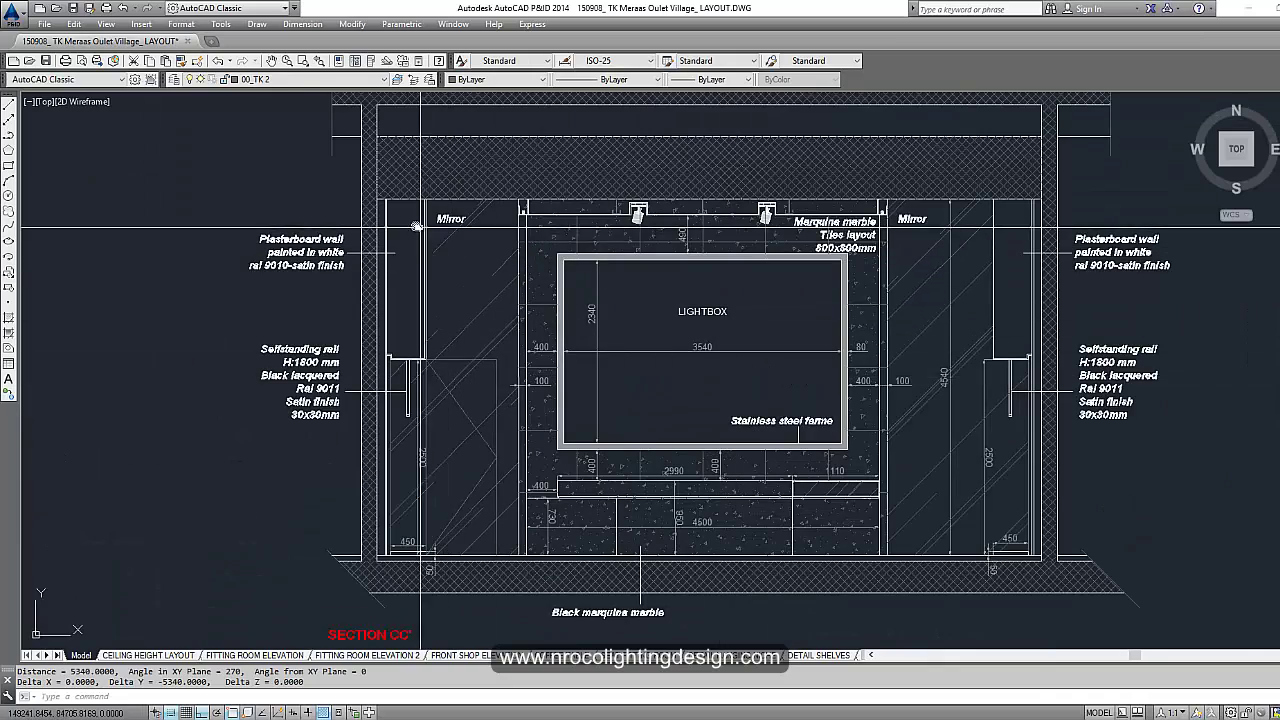
key("Return")
scroll(425, 200, "up", 2)
left_click(426, 195)
middle_click_drag(480, 430, 556, 134)
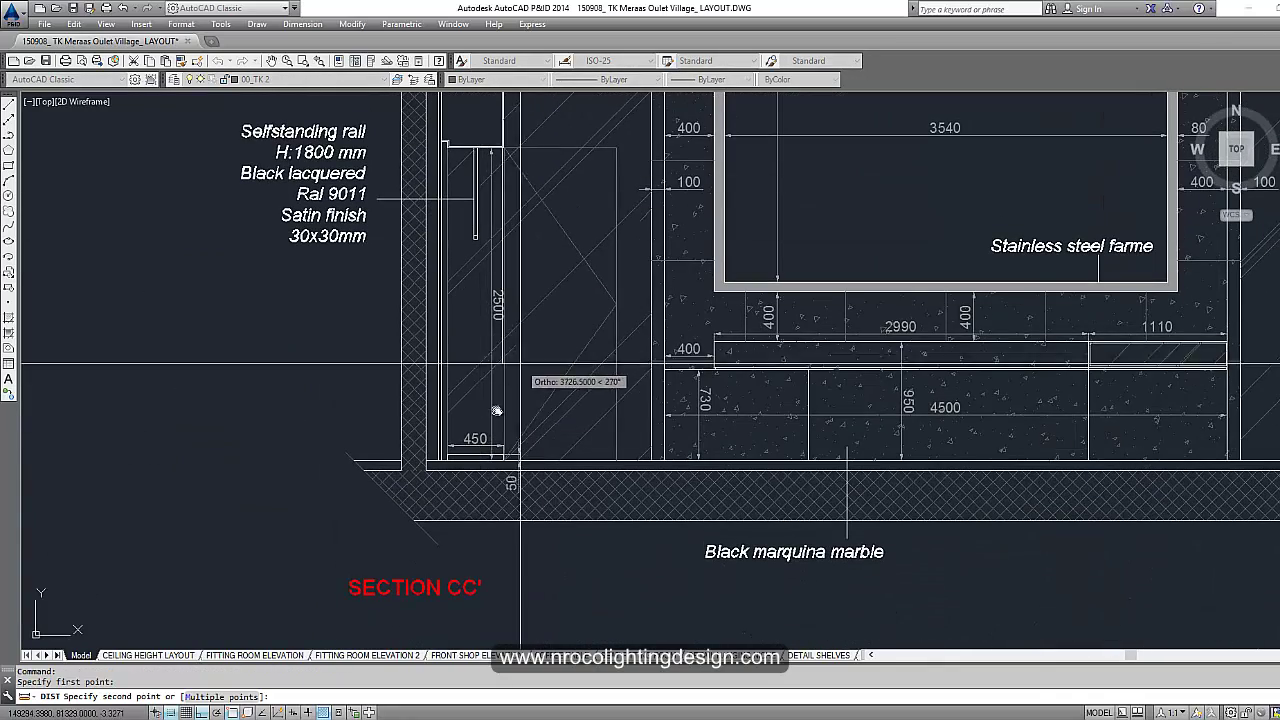
left_click(502, 463)
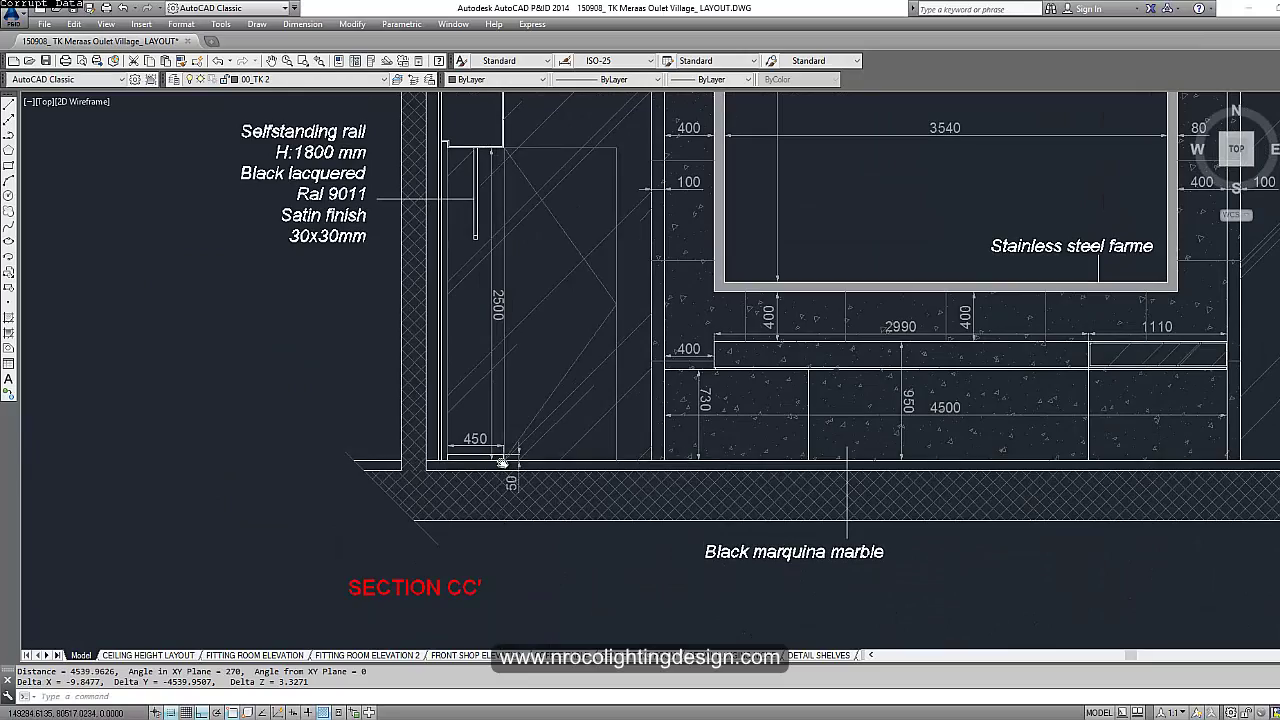
Step: Measure Section CC's height from the underside of the upper slab to the floor at the opposite side wall
scroll(502, 463, "down", 4)
scroll(537, 277, "up", 2)
scroll(838, 286, "up", 1)
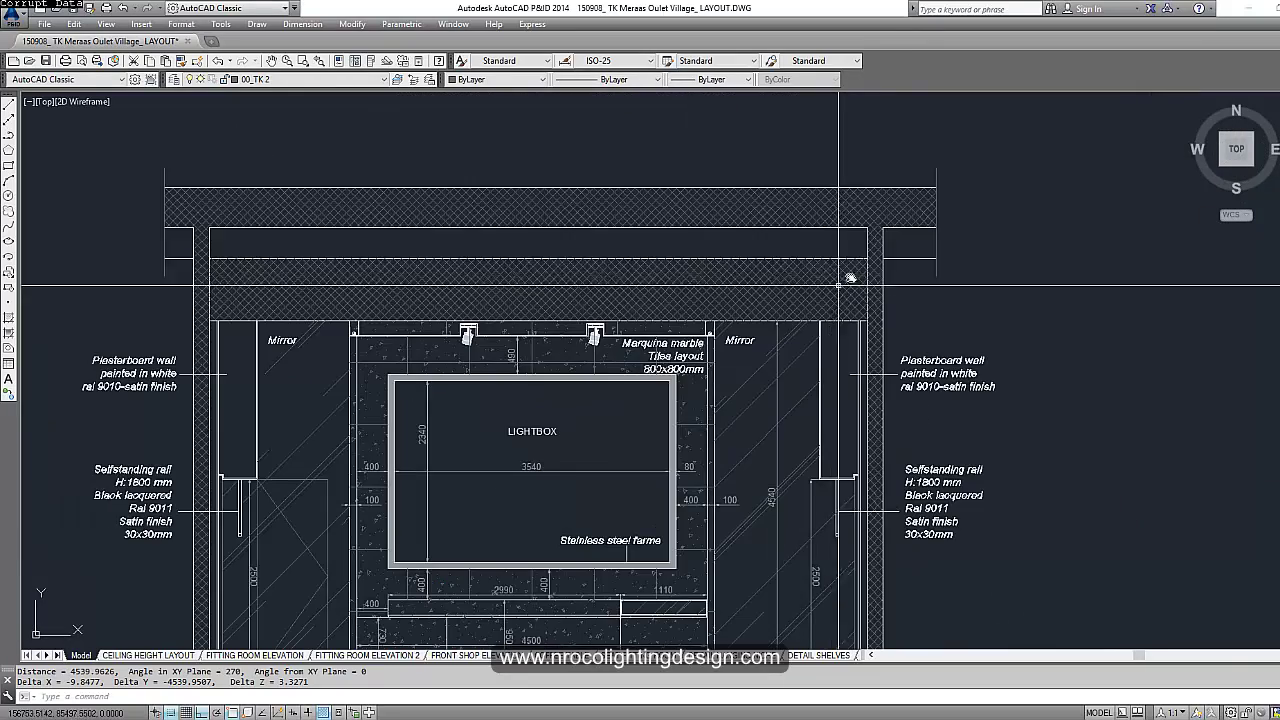
key("Return")
left_click(866, 228)
scroll(860, 343, "down", 5)
left_click(865, 423)
Step: Measure Section BB's height from the ceiling to the finished floor line beneath the 5807 mm rail unit
middle_click_drag(383, 377, 737, 451)
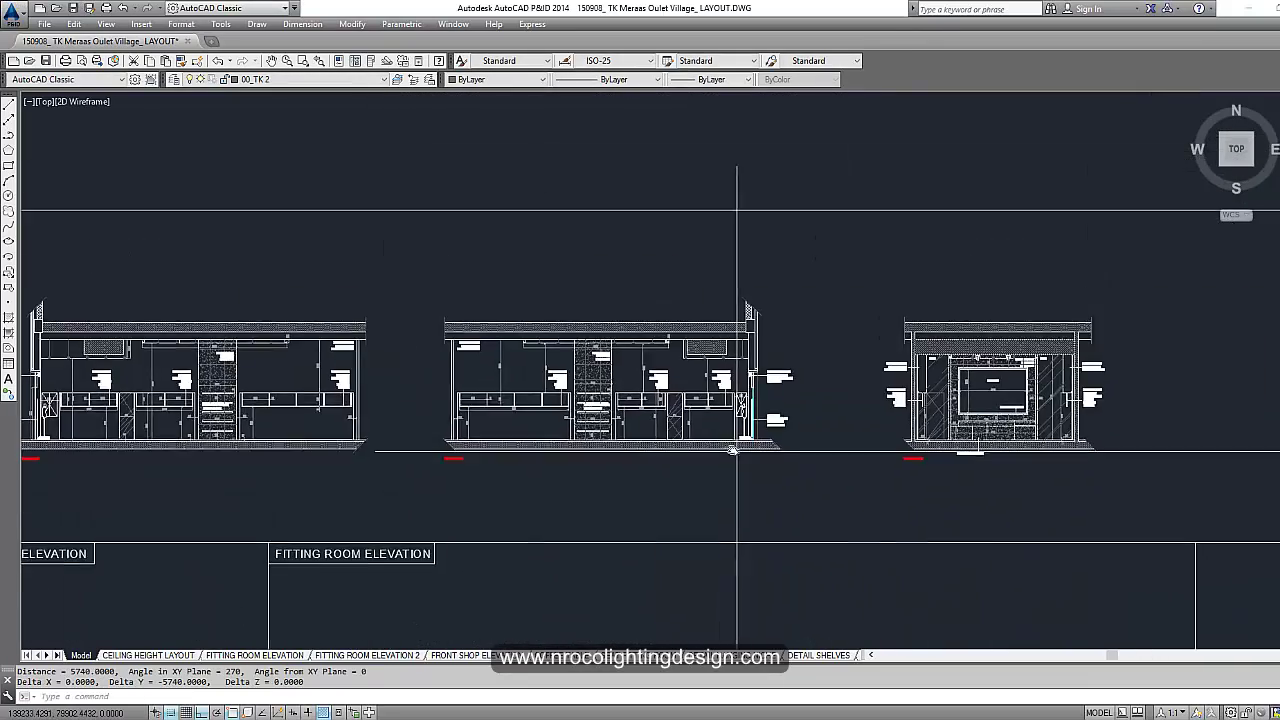
scroll(733, 450, "up", 4)
scroll(449, 286, "up", 1)
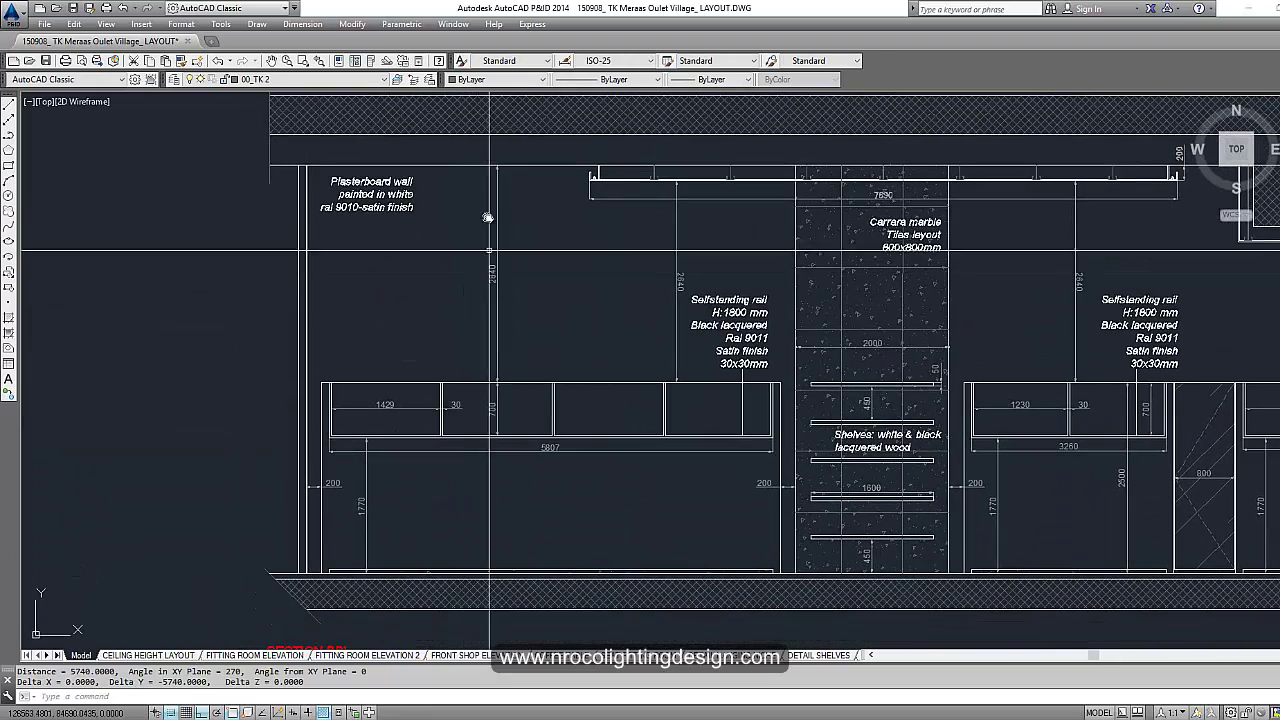
key("Return")
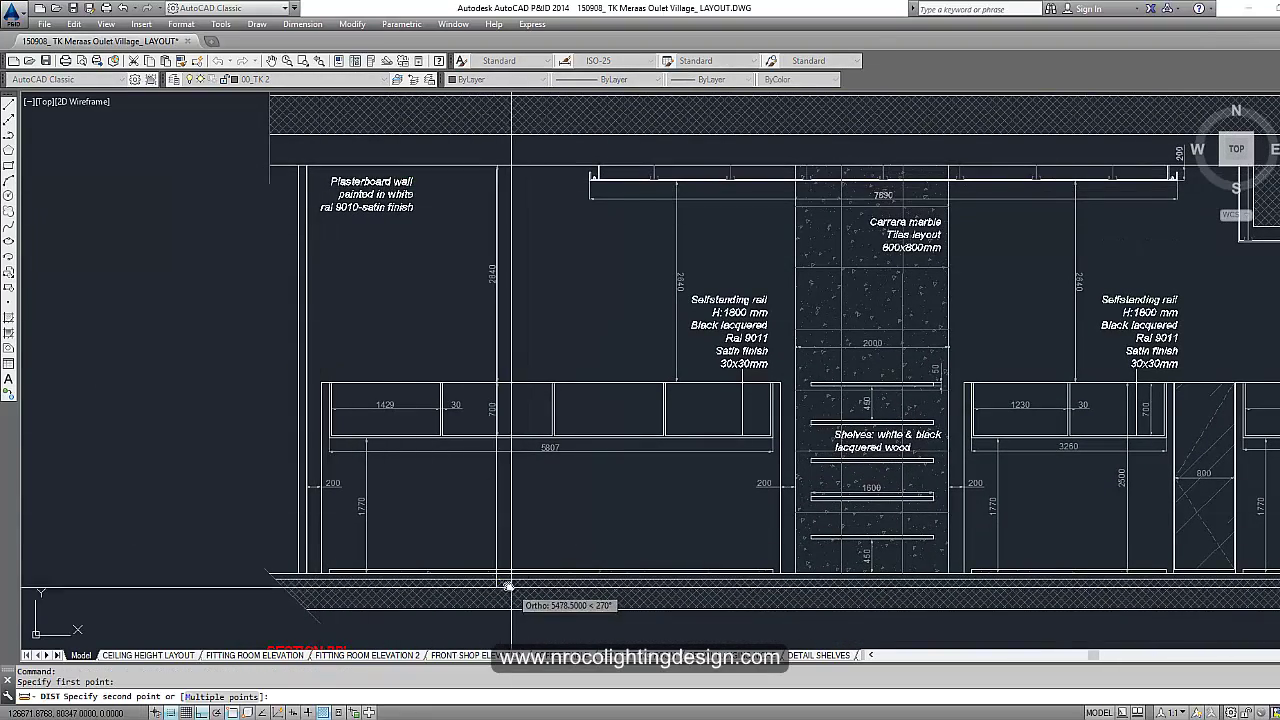
scroll(500, 588, "up", 3)
left_click(490, 555)
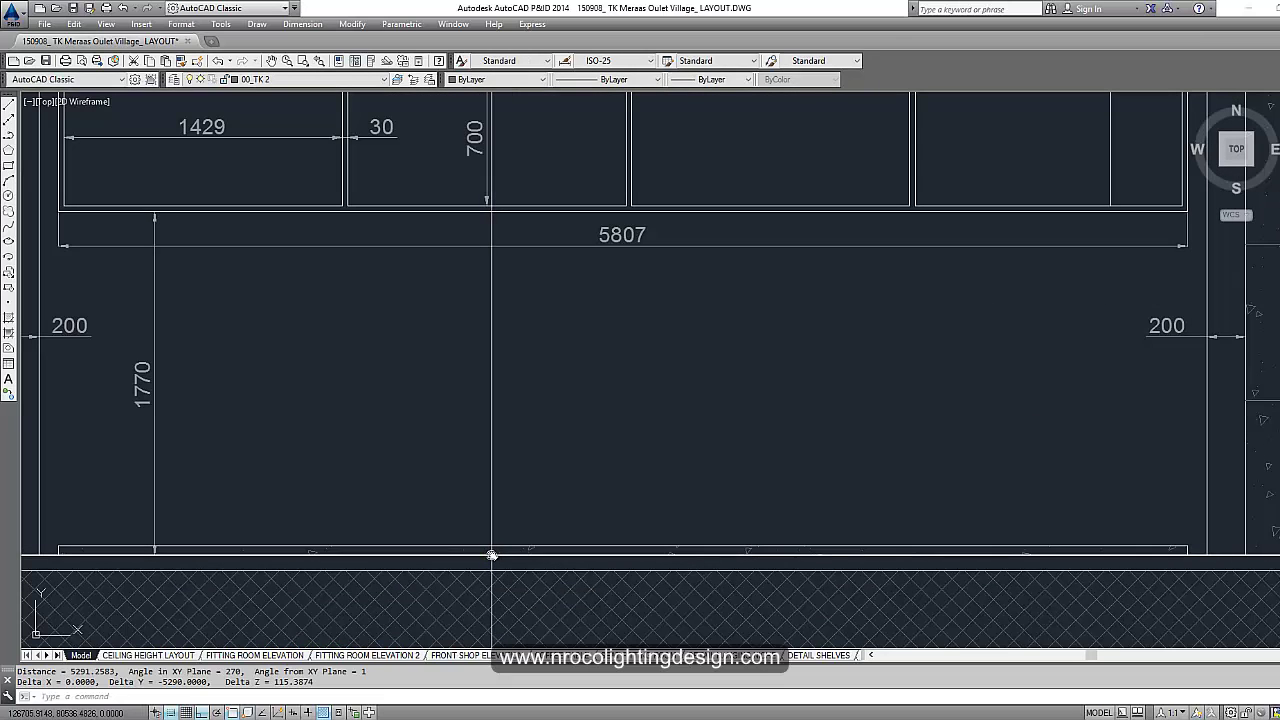
Step: Measure Section BB's height from the floor slab up to the ceiling line above the 5807 mm rail unit
scroll(489, 558, "down", 2)
key("Return")
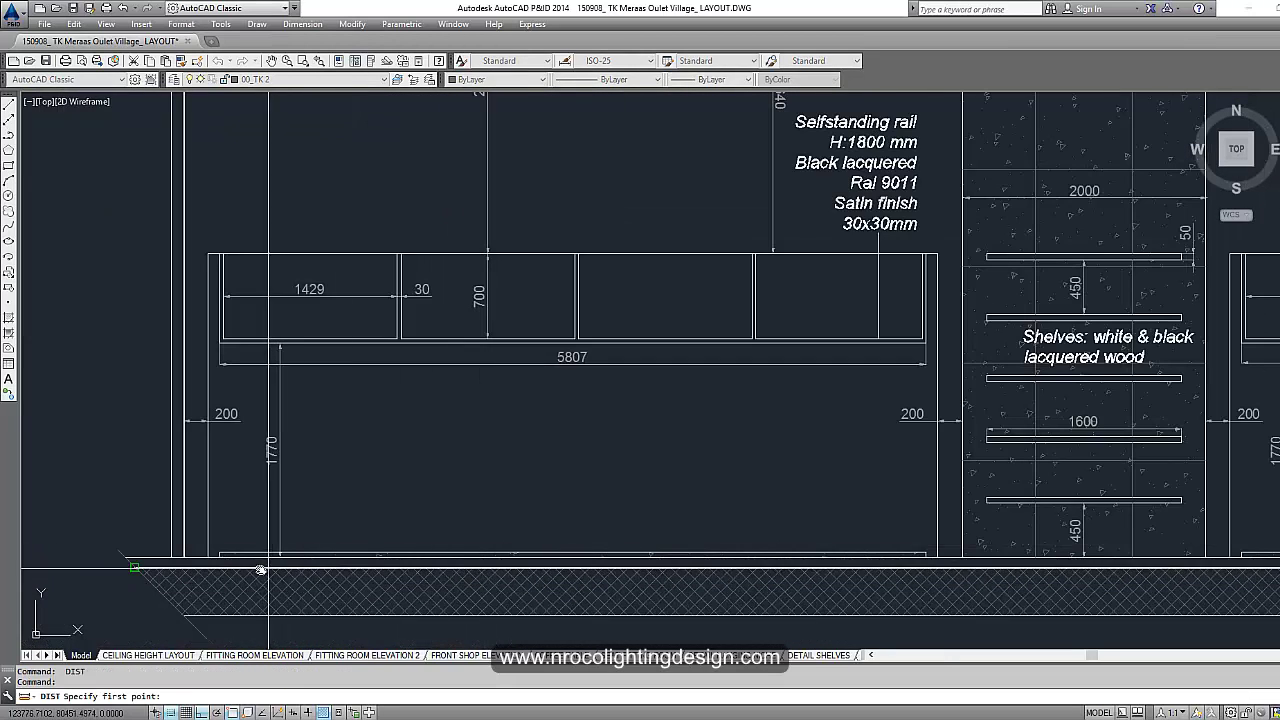
left_click(552, 562)
middle_click_drag(643, 351, 636, 548)
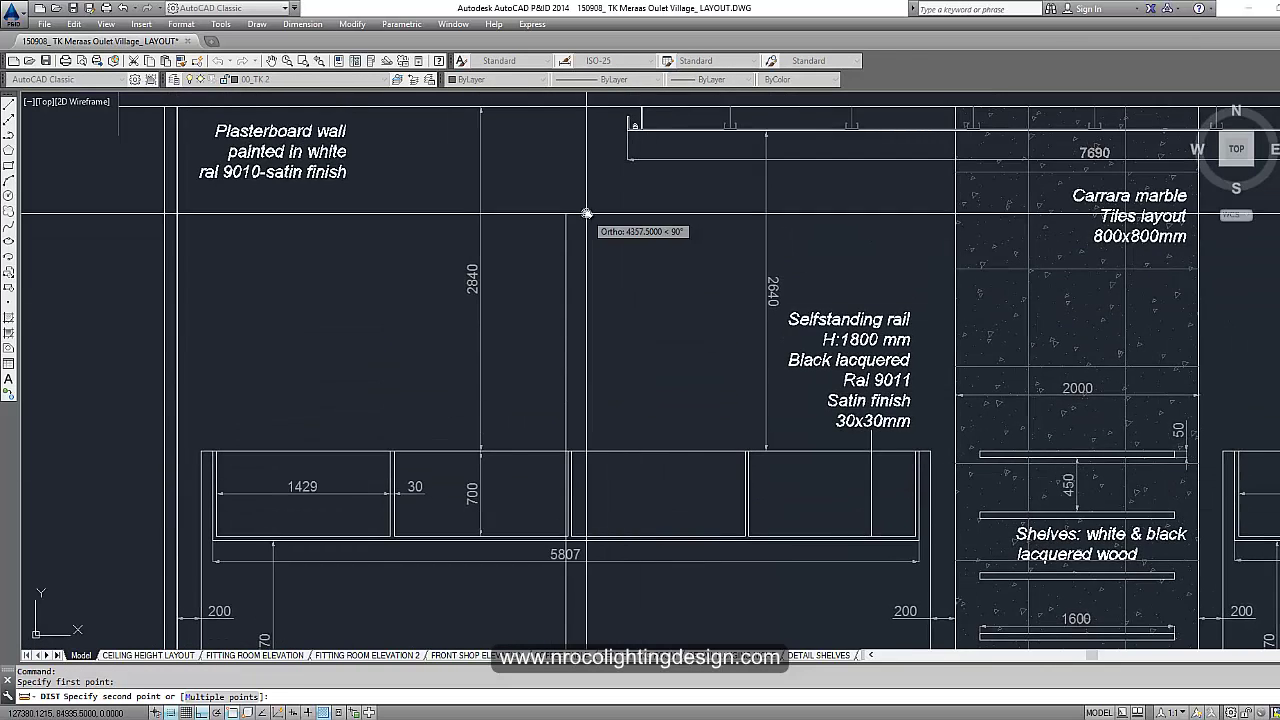
left_click(567, 104)
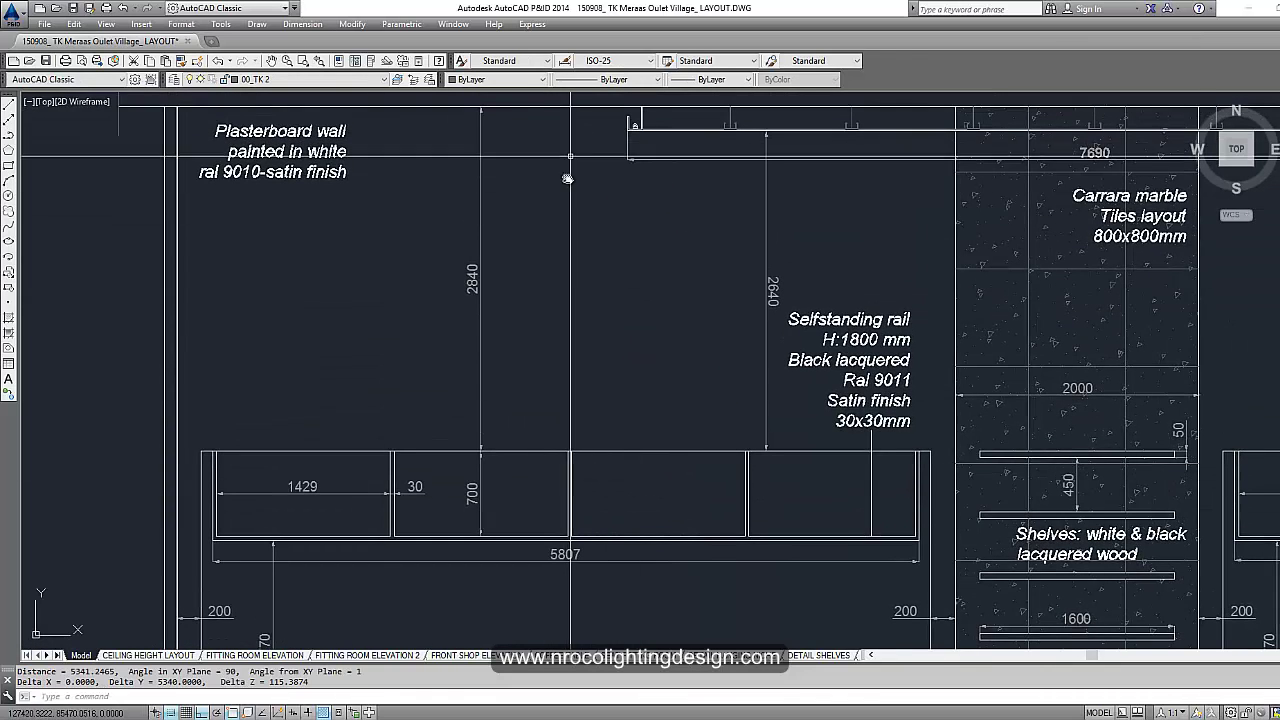
Step: Measure Section AA's height from the ceiling at the 2840 mm dimension down to the top of the floor slab
scroll(558, 270, "down", 4)
middle_click_drag(498, 332, 826, 288)
middle_click_drag(363, 434, 633, 457)
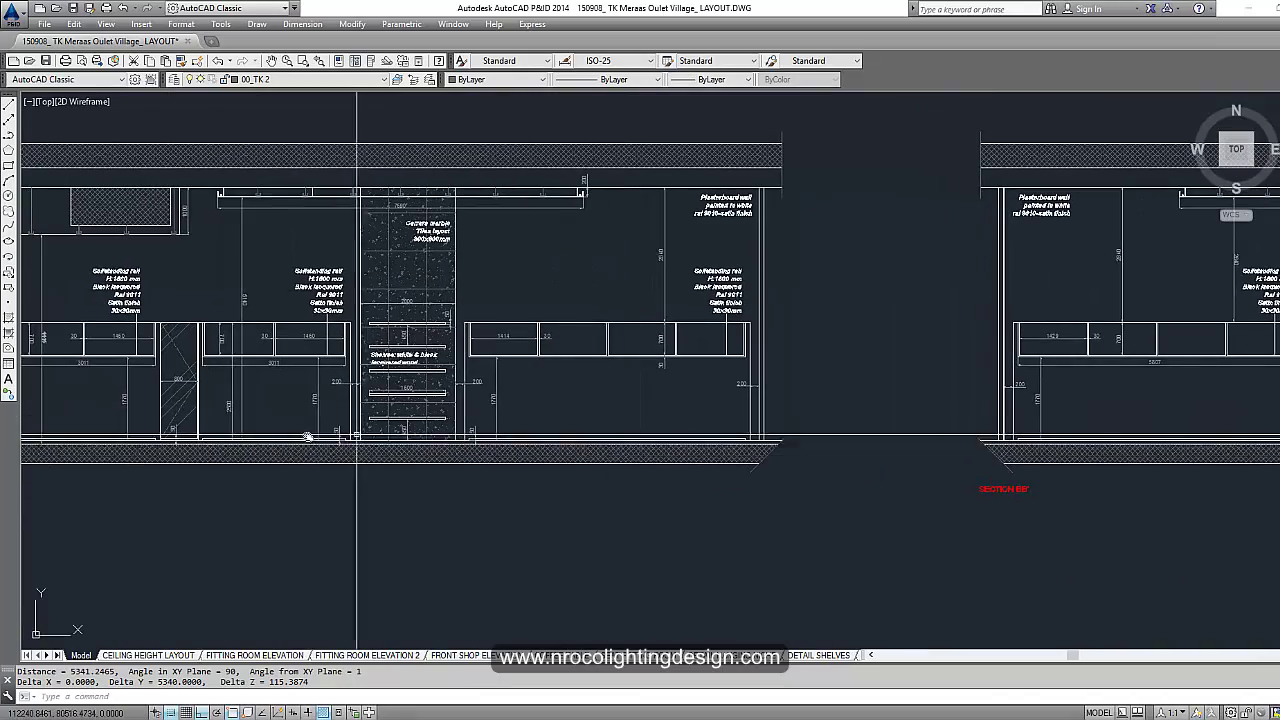
key("Return")
scroll(665, 195, "up", 4)
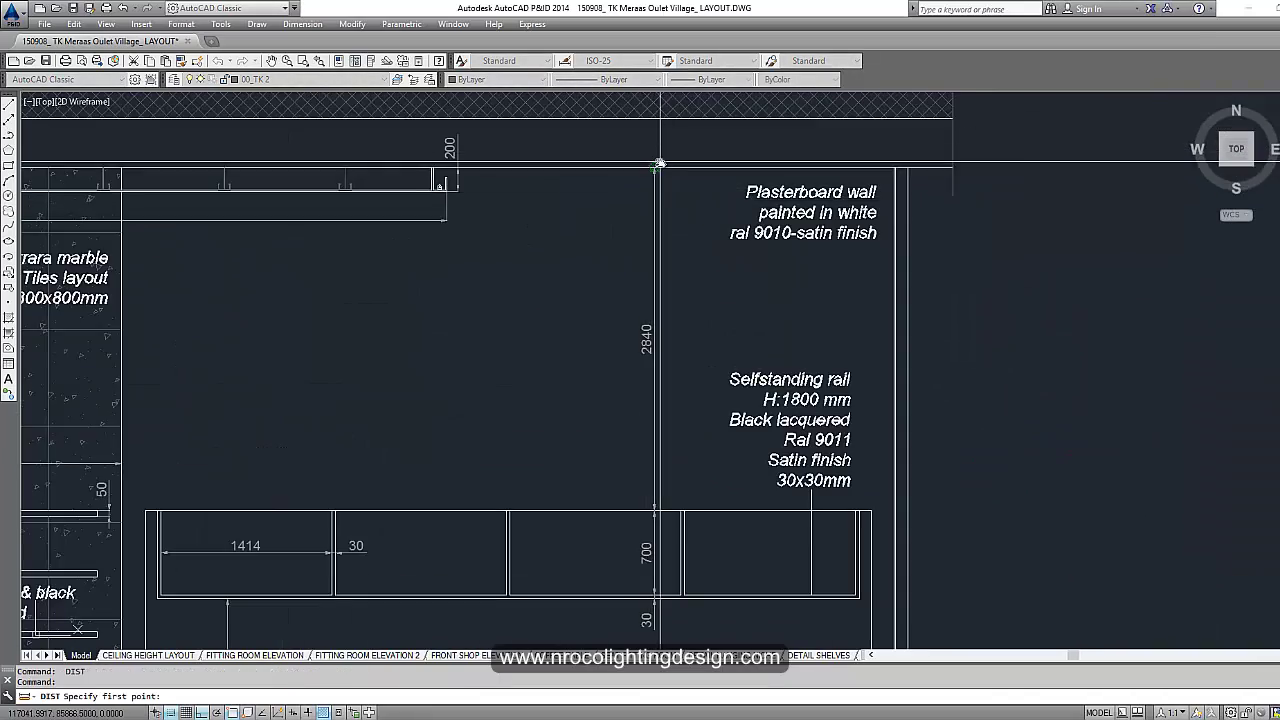
scroll(660, 163, "up", 3)
left_click(659, 163)
scroll(655, 175, "down", 10)
scroll(620, 400, "up", 3)
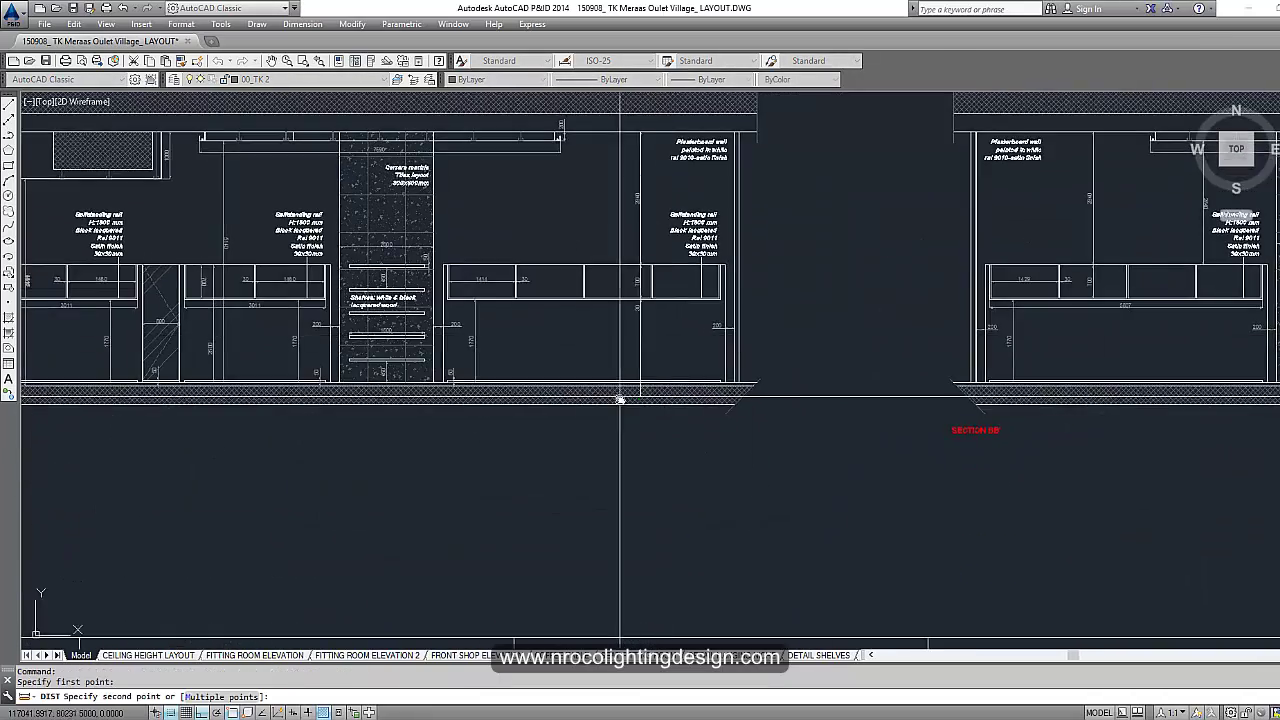
scroll(620, 400, "up", 6)
left_click(690, 349)
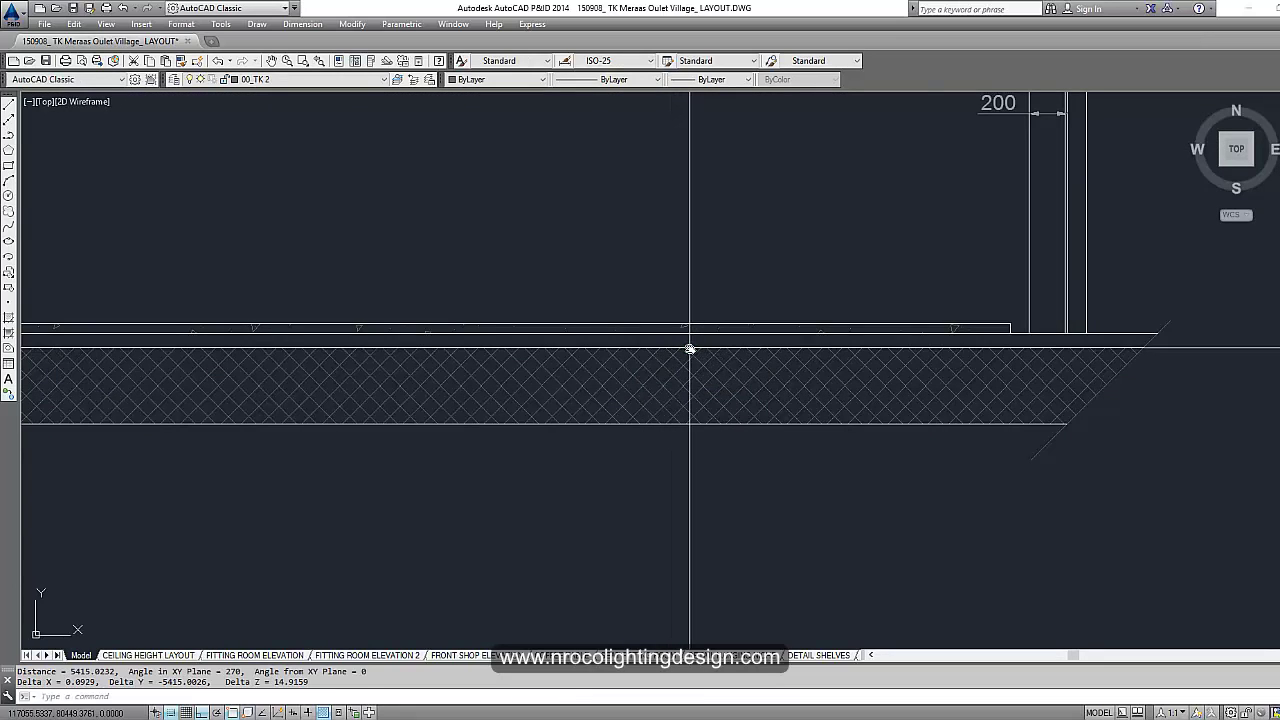
Step: Measure Section AA again, from the floor slab up to the ceiling line between the marble and plasterboard walls
scroll(690, 360, "down", 2)
key("Return")
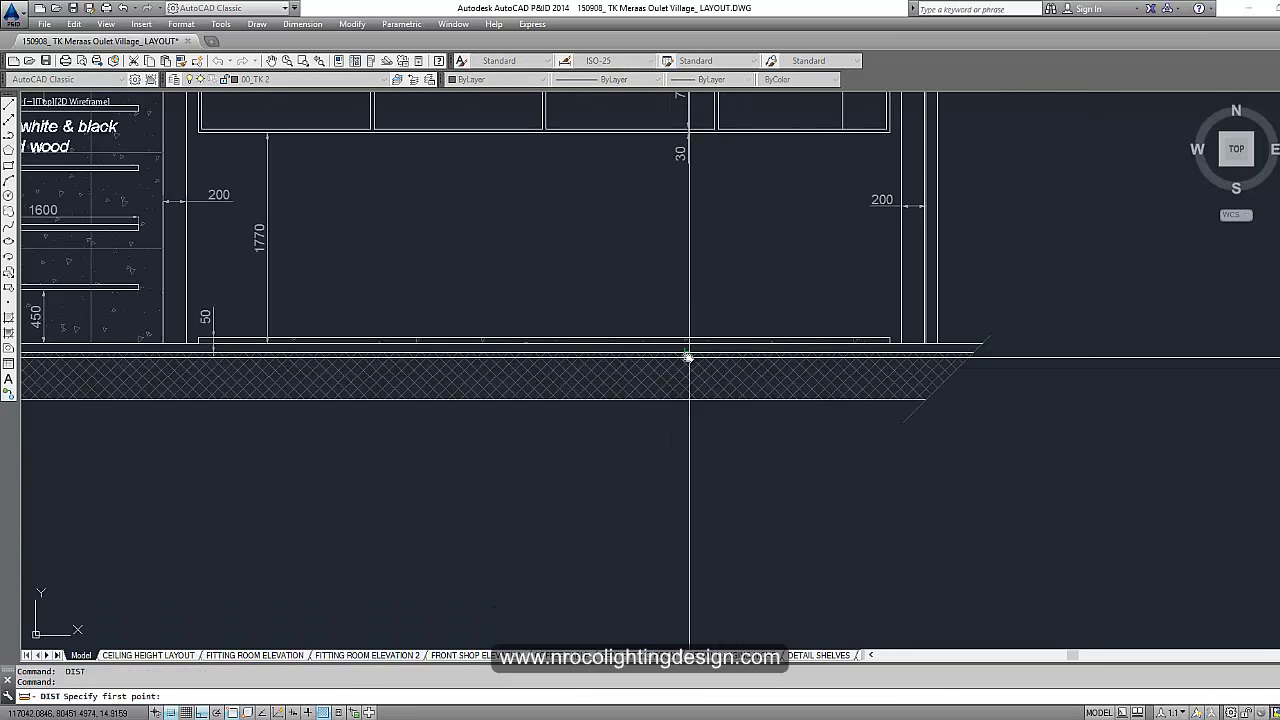
left_click(545, 345)
mouse_move(588, 205)
middle_mouse_down()
mouse_move(590, 565)
mouse_move(588, 492)
middle_mouse_up()
left_click(536, 351)
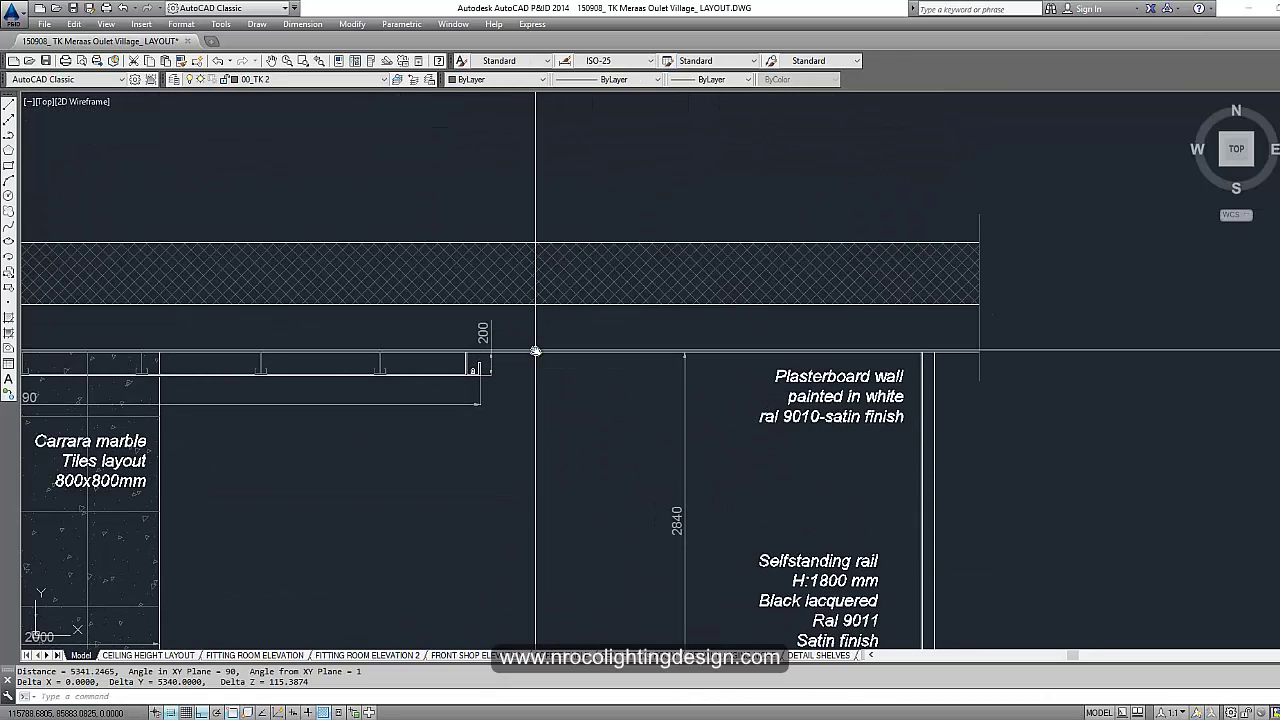
Step: Review the overview of all drawing frames, from the sections back to the General Layout
scroll(536, 351, "down", 7)
middle_click_drag(360, 450, 422, 438)
middle_click_drag(353, 472, 473, 440)
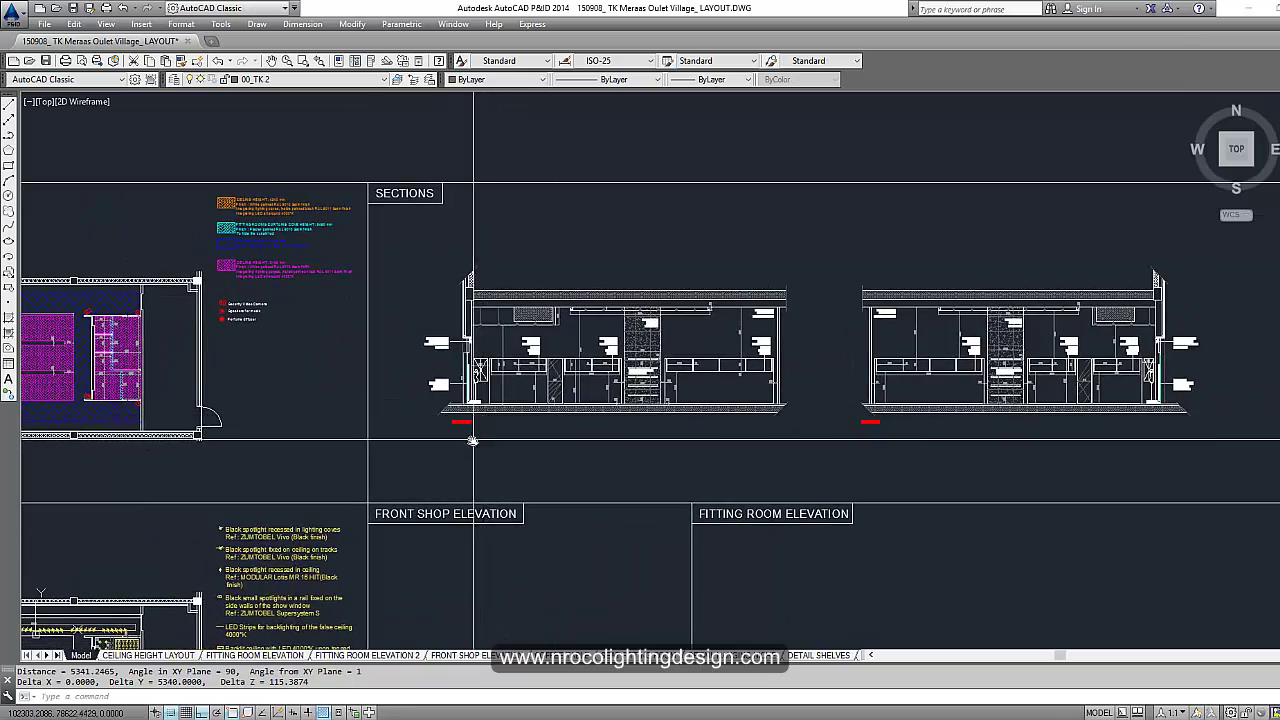
scroll(470, 436, "down", 5)
scroll(340, 450, "up", 2)
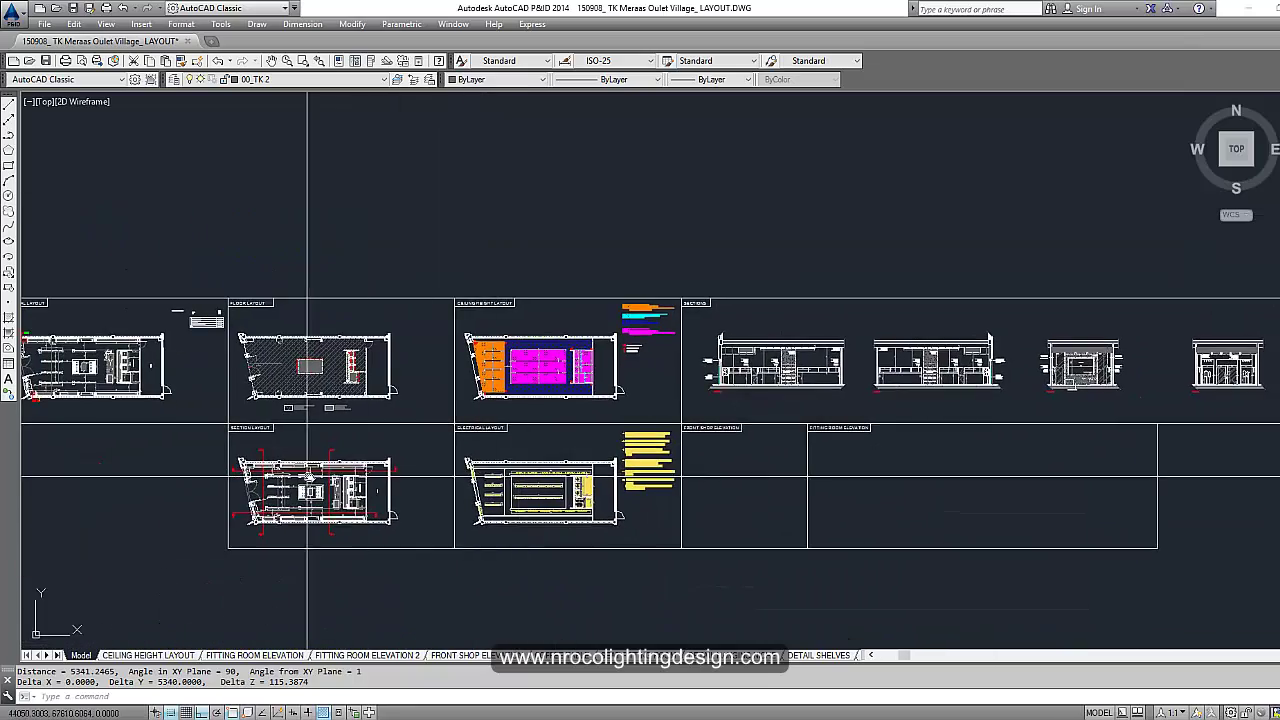
middle_click_drag(307, 477, 490, 456)
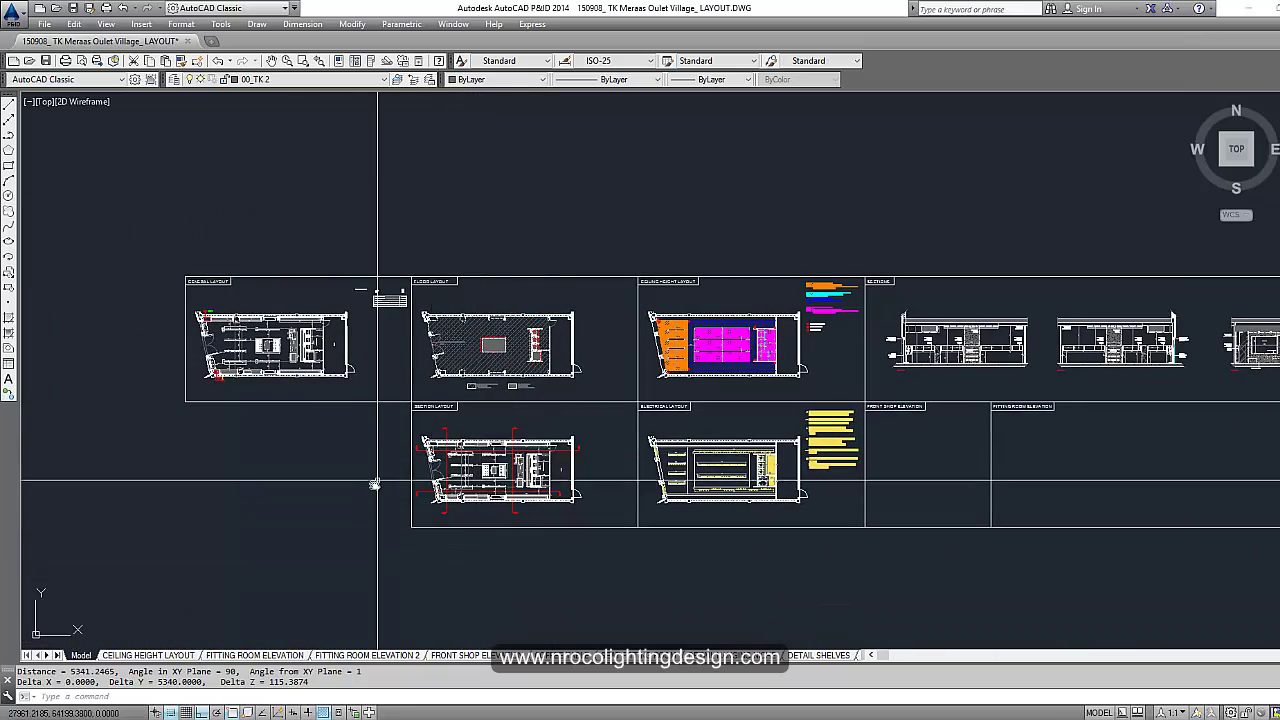
middle_click_drag(375, 485, 466, 434)
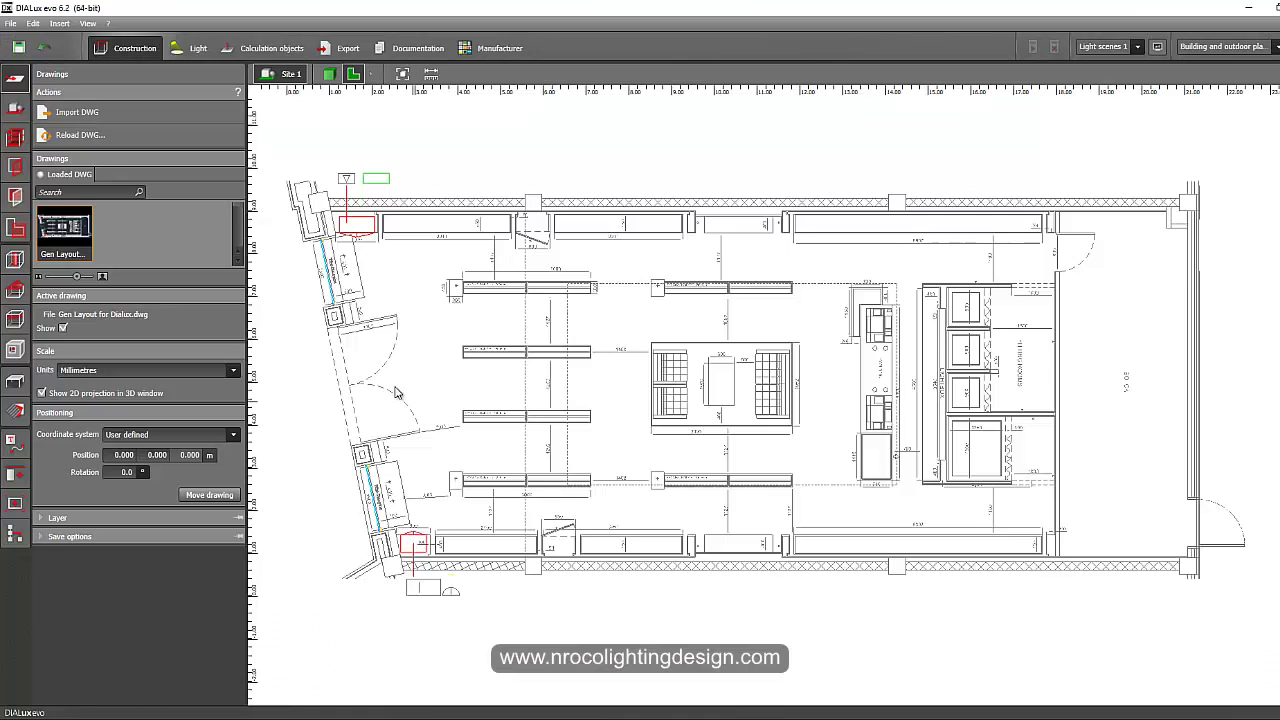
Step: Switch to DIALux evo and examine the imported general layout's entrance corner, outer wall and hanging rails
middle_click_drag(440, 388, 489, 403)
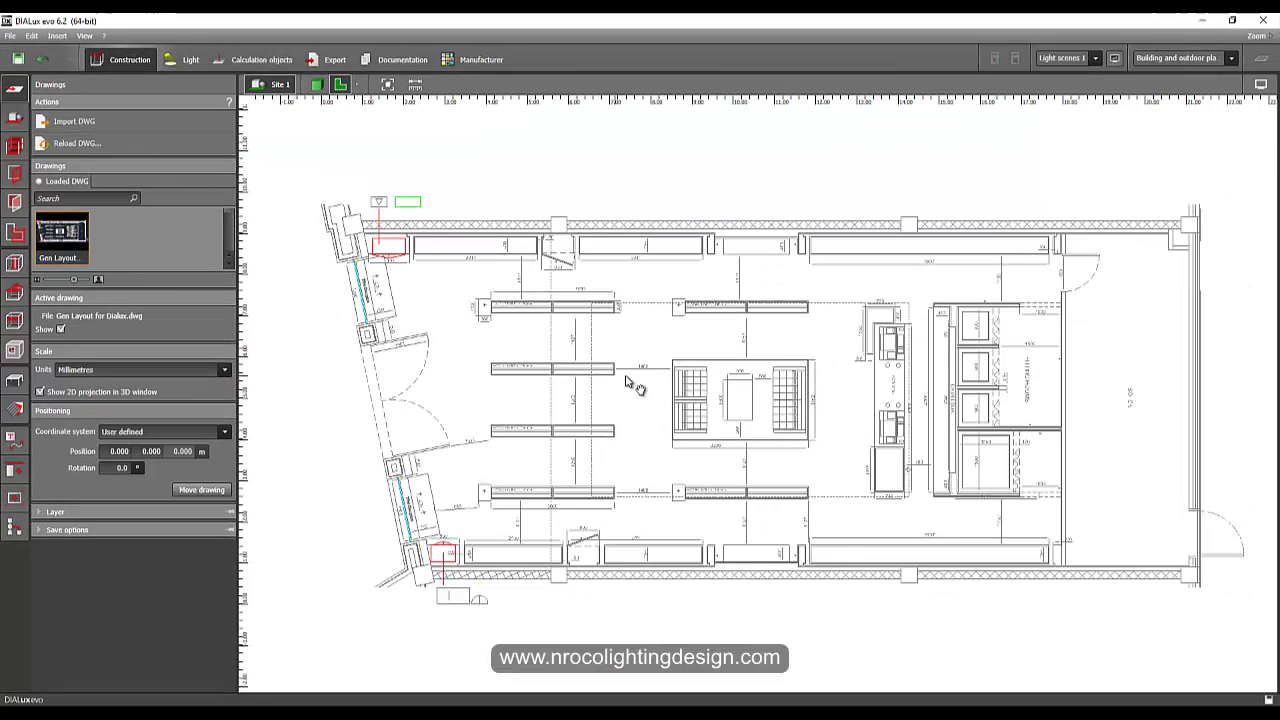
mouse_move(628, 380)
middle_mouse_down()
mouse_move(605, 402)
mouse_move(615, 398)
middle_mouse_up()
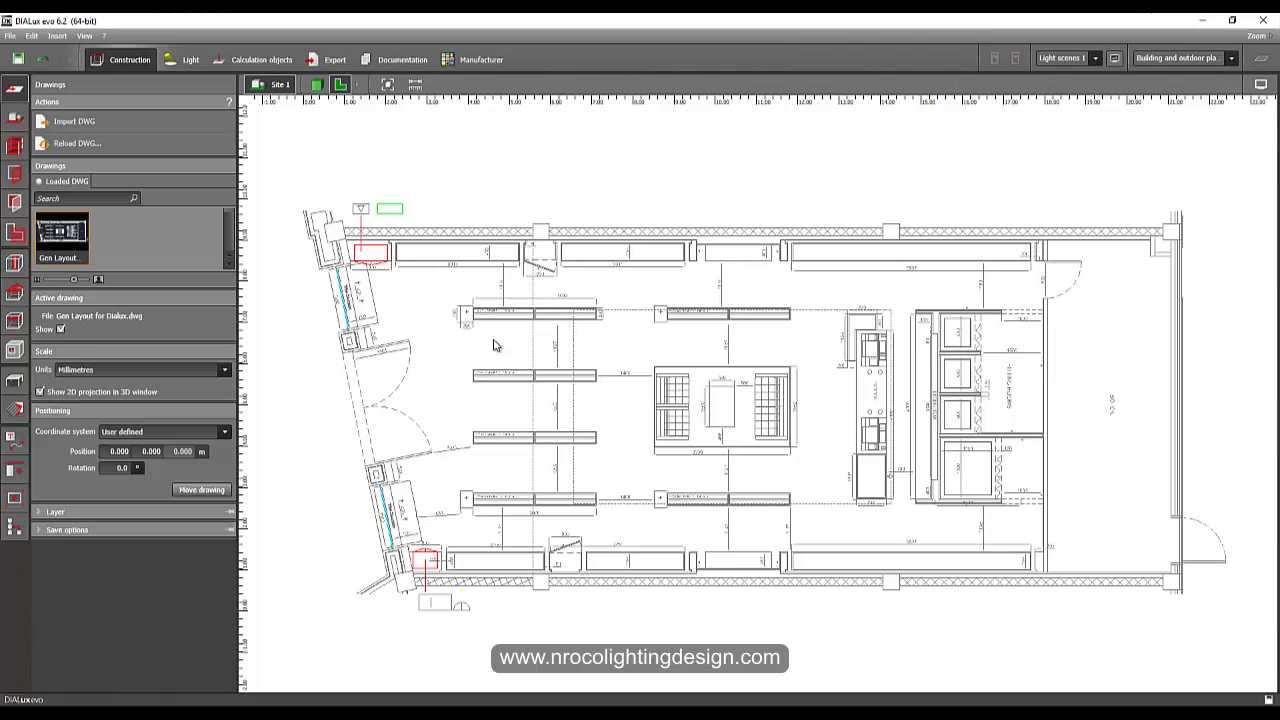
scroll(602, 240, "up", 2)
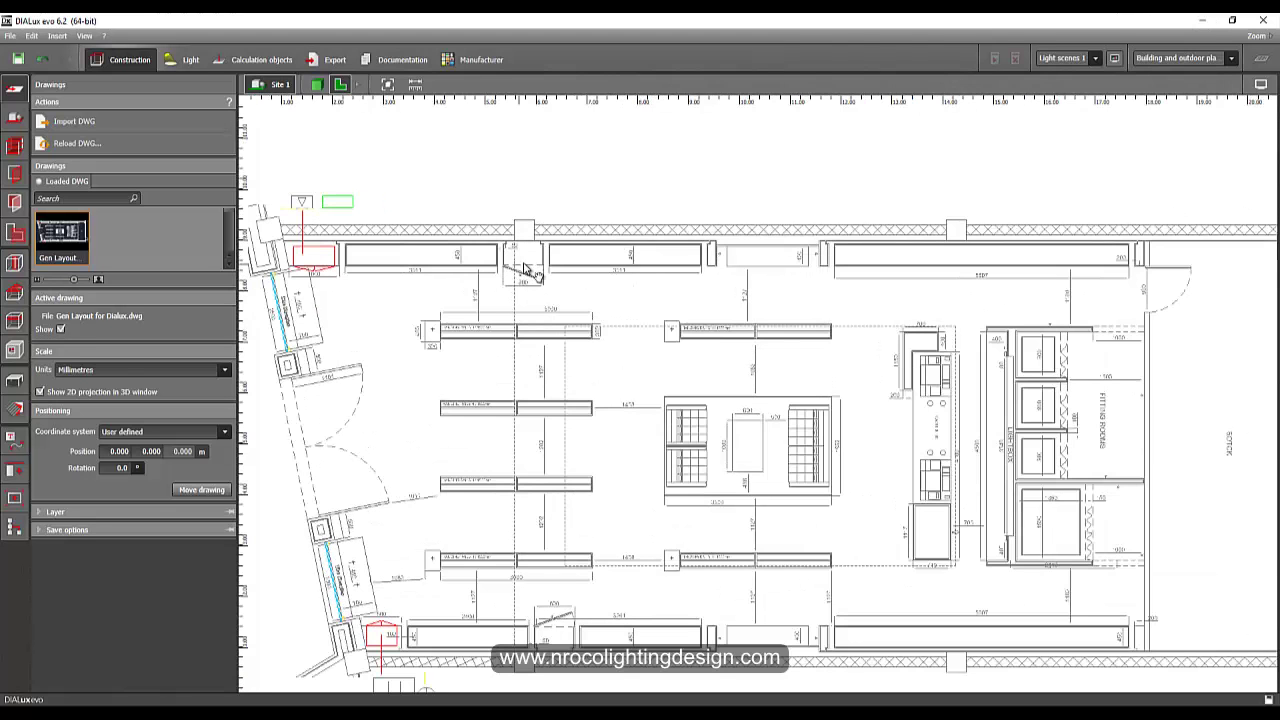
scroll(420, 258, "up", 3)
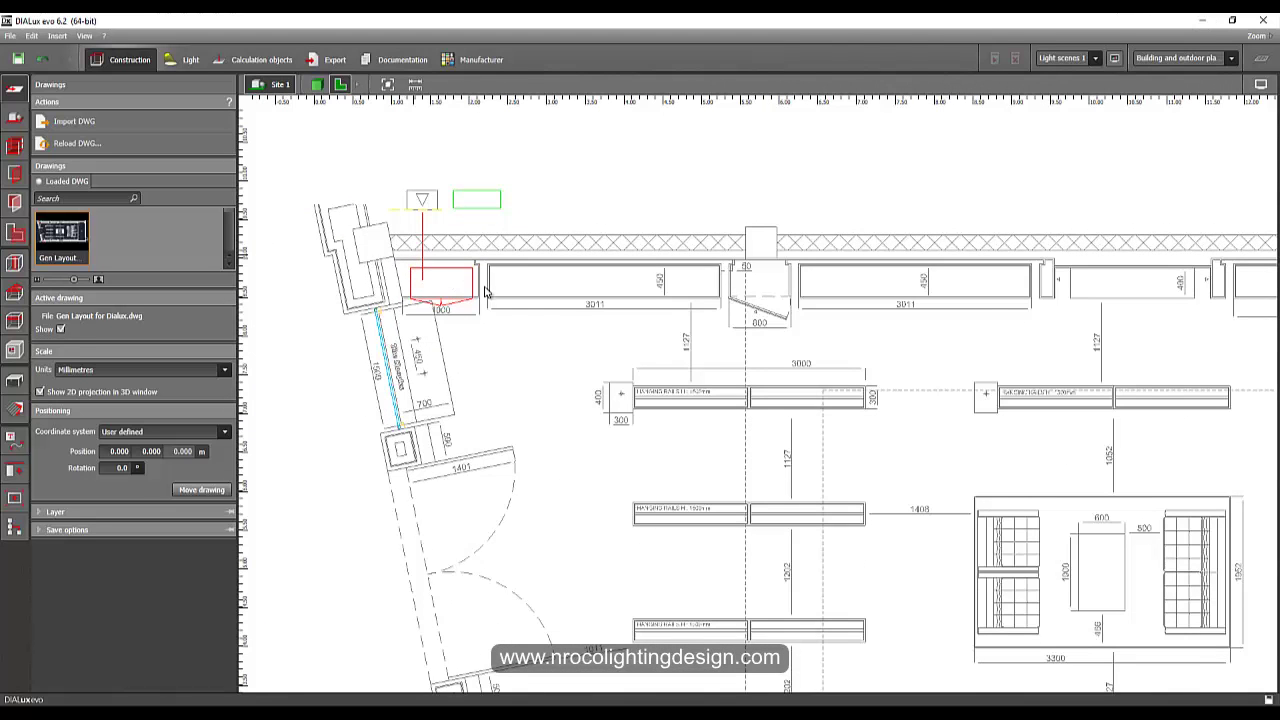
scroll(484, 290, "up", 2)
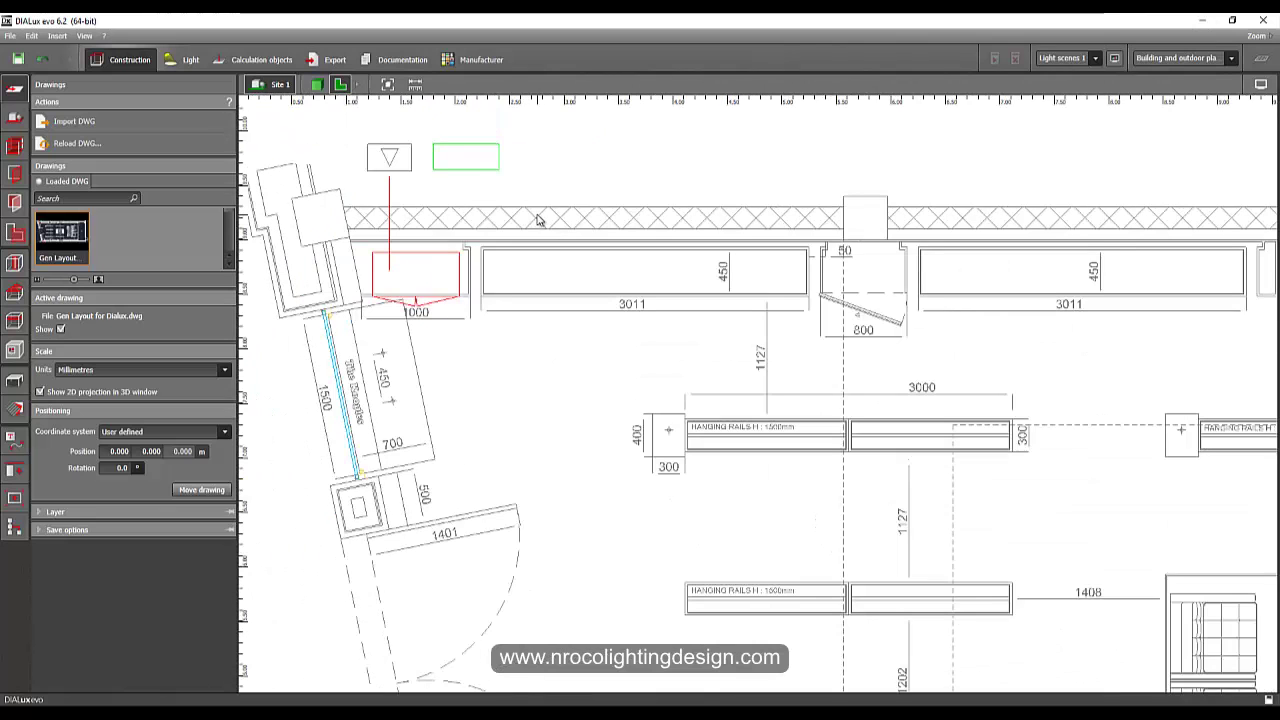
Step: Examine the general layout's upper wall, from the entrance display past the wall units and column to the cash desk area
middle_click_drag(564, 247, 670, 211)
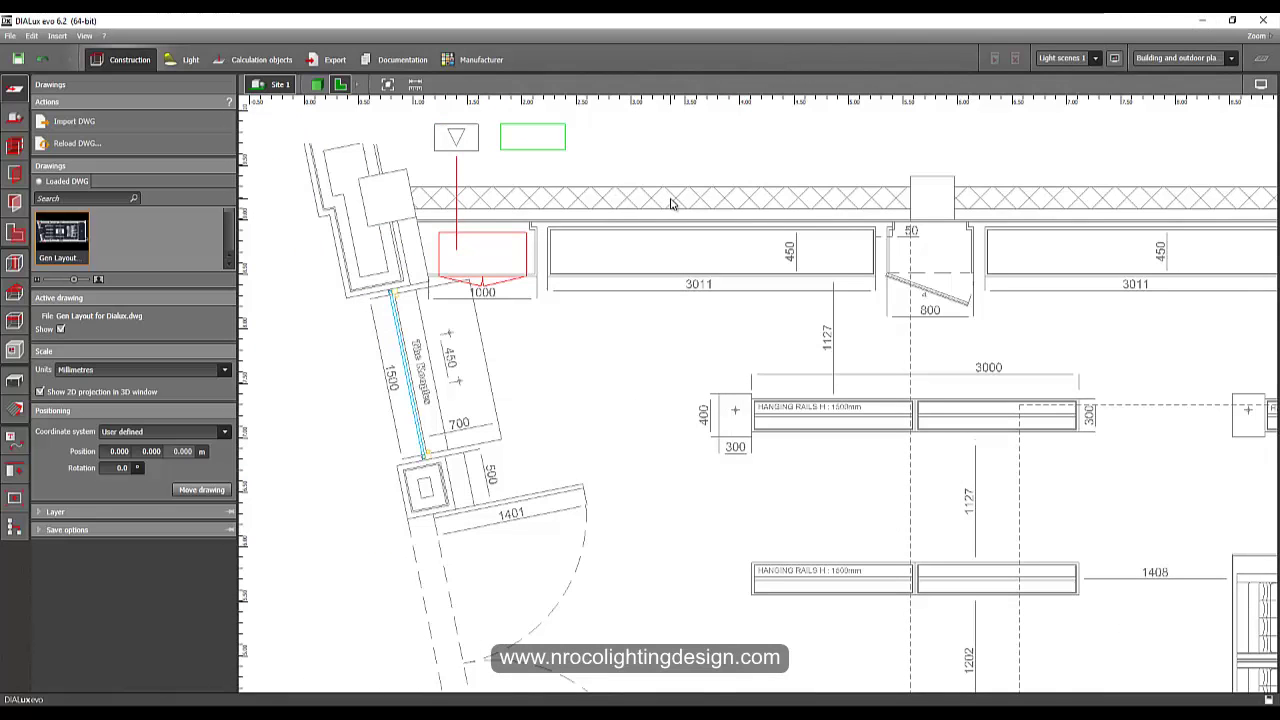
scroll(648, 225, "up", 4)
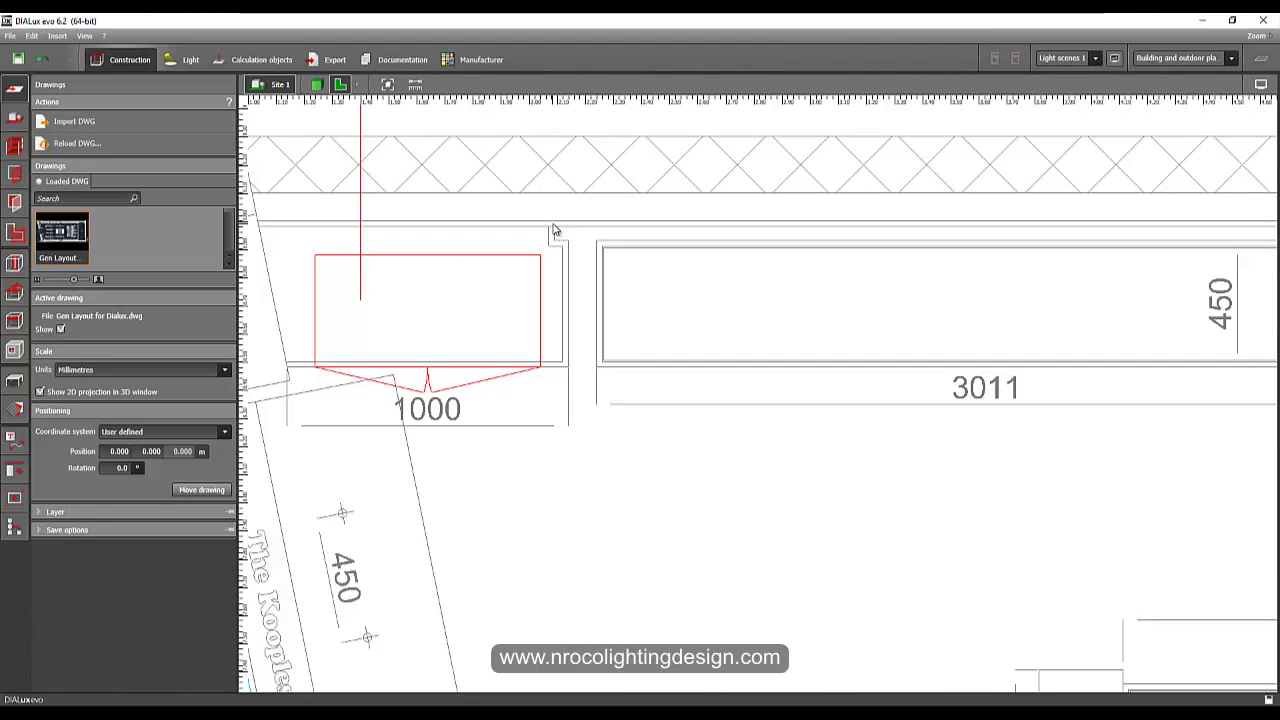
scroll(556, 232, "down", 5)
middle_click_drag(850, 242, 403, 195)
scroll(692, 257, "down", 3)
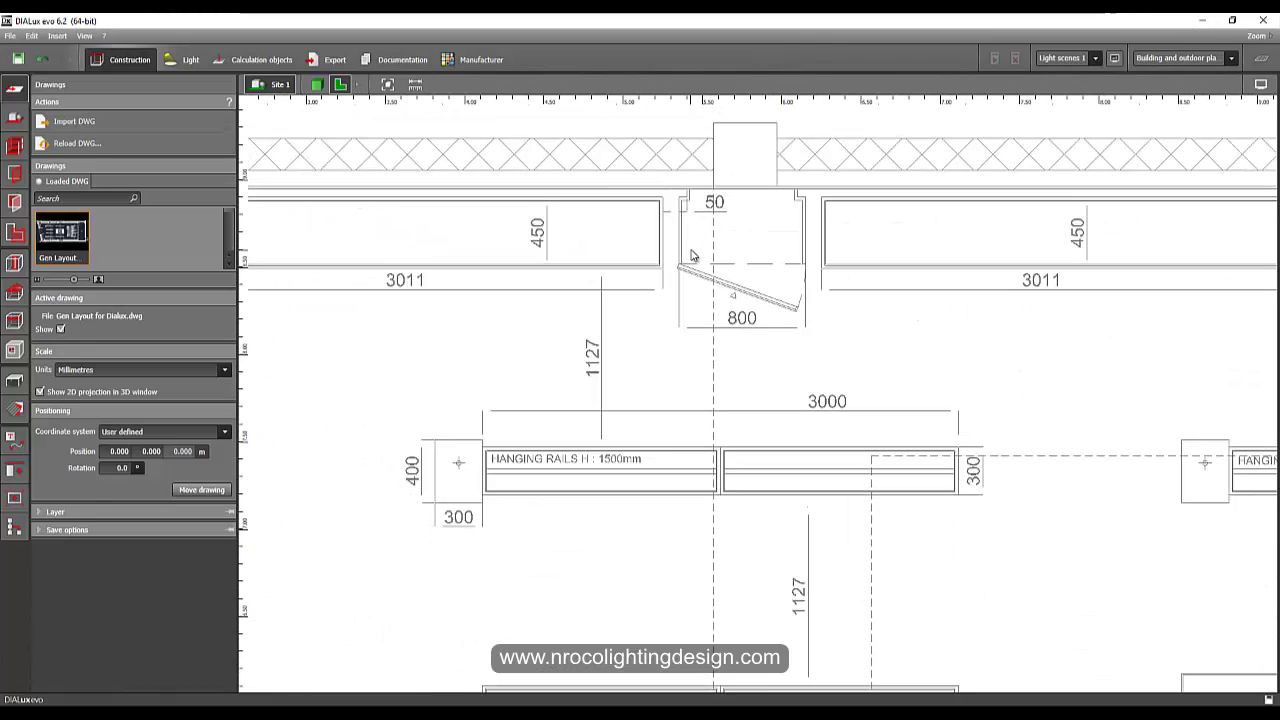
scroll(681, 260, "down", 3)
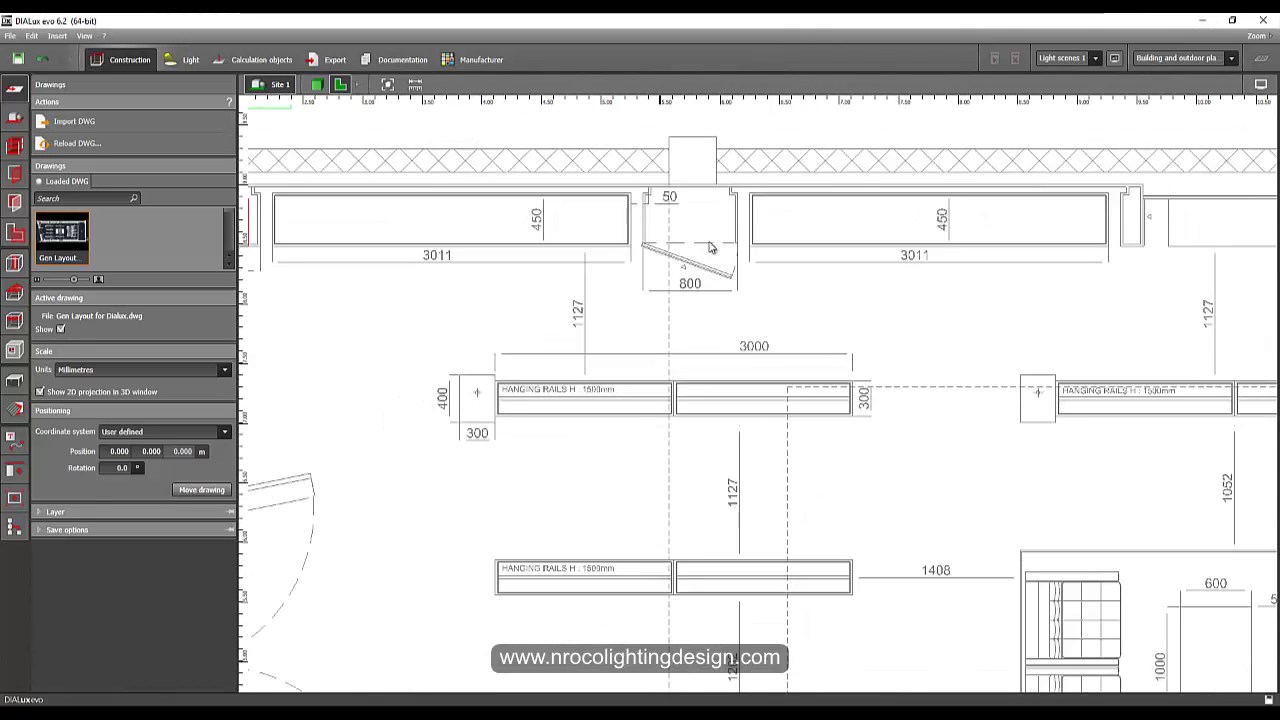
middle_click_drag(777, 246, 421, 291)
middle_click_drag(853, 309, 605, 251)
scroll(640, 258, "up", 1)
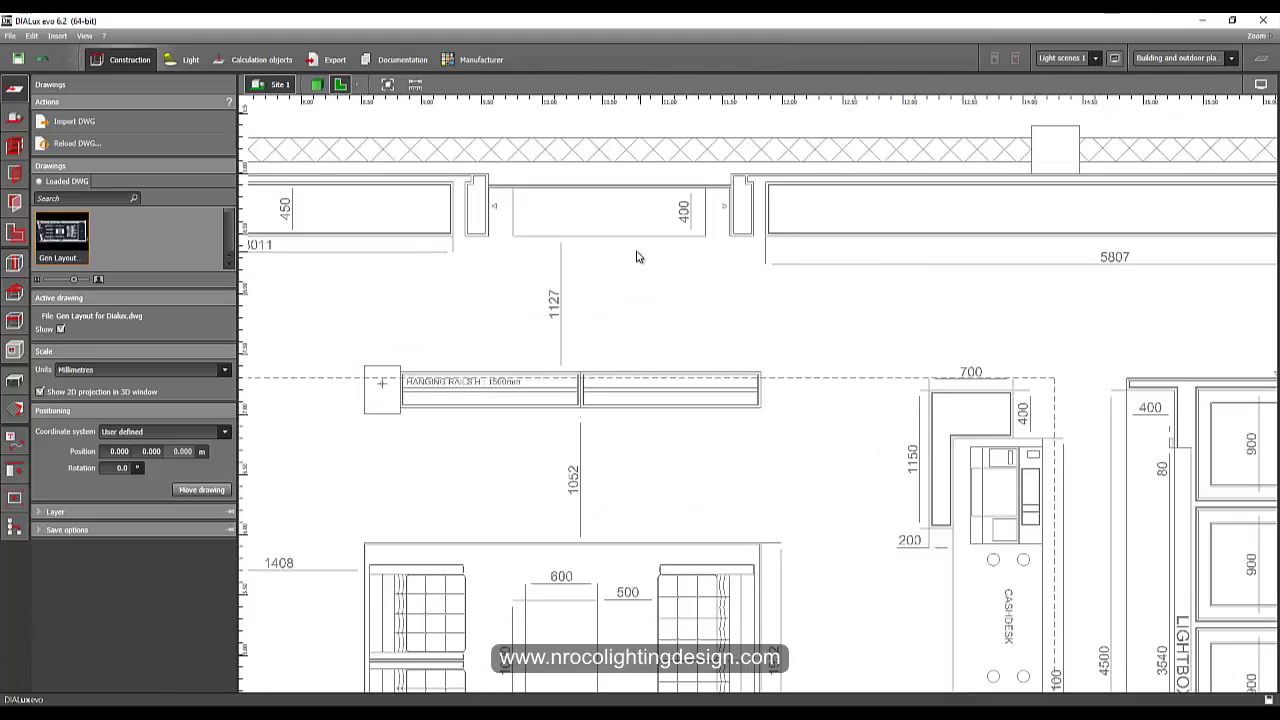
Step: Review the whole shop layout, from the cash desk and fitting rooms back to the angled entrance front
scroll(632, 252, "down", 1)
middle_click_drag(875, 319, 811, 257)
scroll(563, 305, "down", 1)
scroll(813, 262, "down", 3)
middle_click_drag(794, 403, 848, 378)
scroll(848, 378, "down", 1)
middle_click_drag(686, 446, 814, 377)
scroll(814, 377, "down", 1)
middle_click_drag(766, 314, 654, 381)
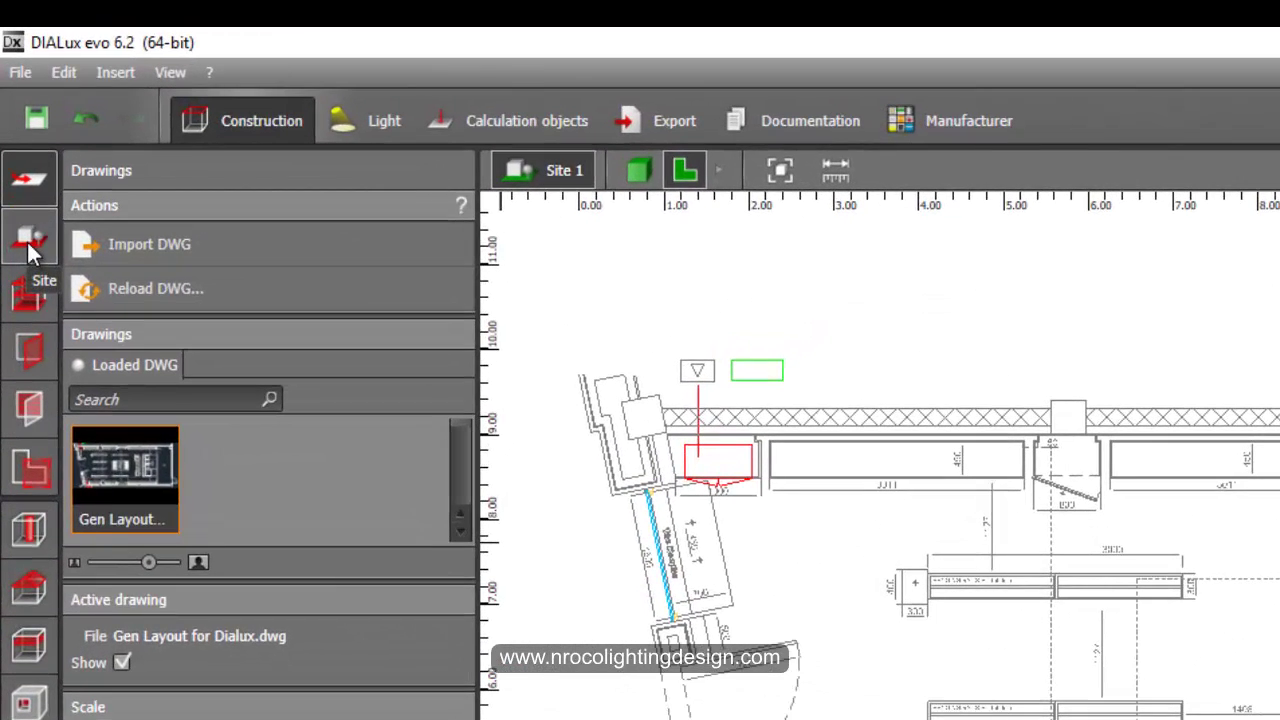
Step: Start a new building contour at the outer corner of the upper entrance column and run it 0.168 m to the hatched wall's outer face
left_click(29, 243)
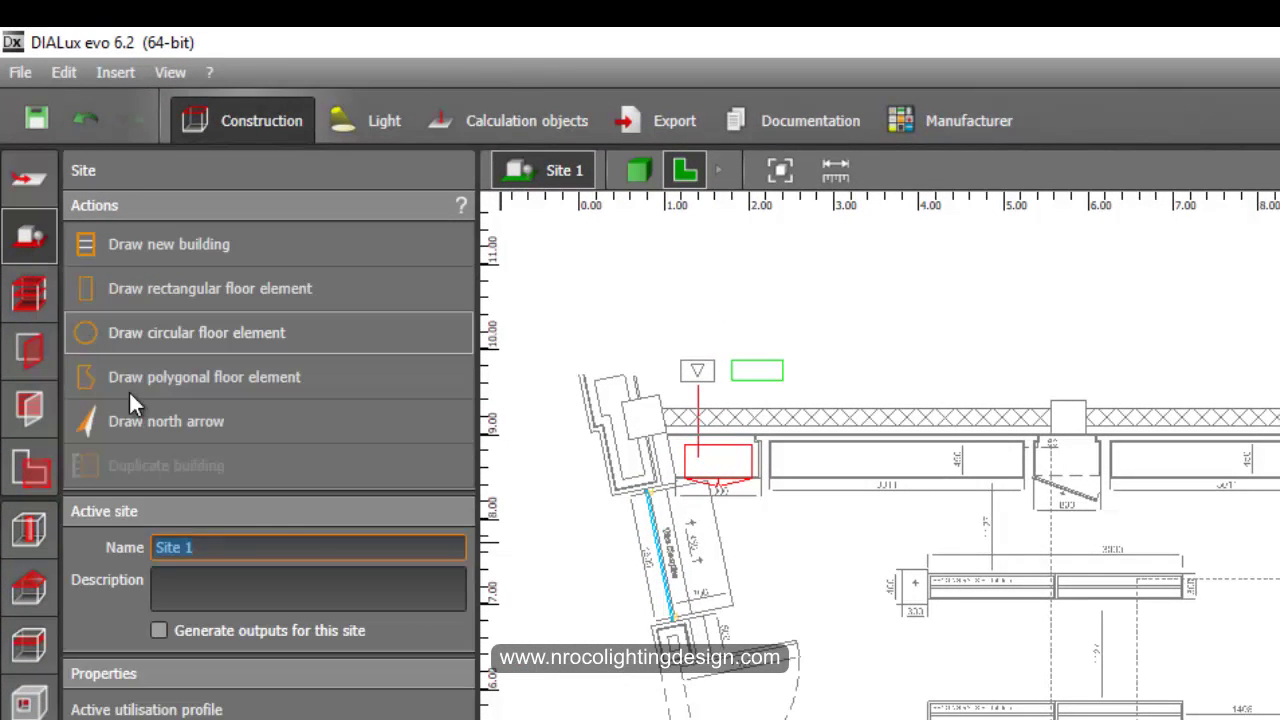
left_click(215, 256)
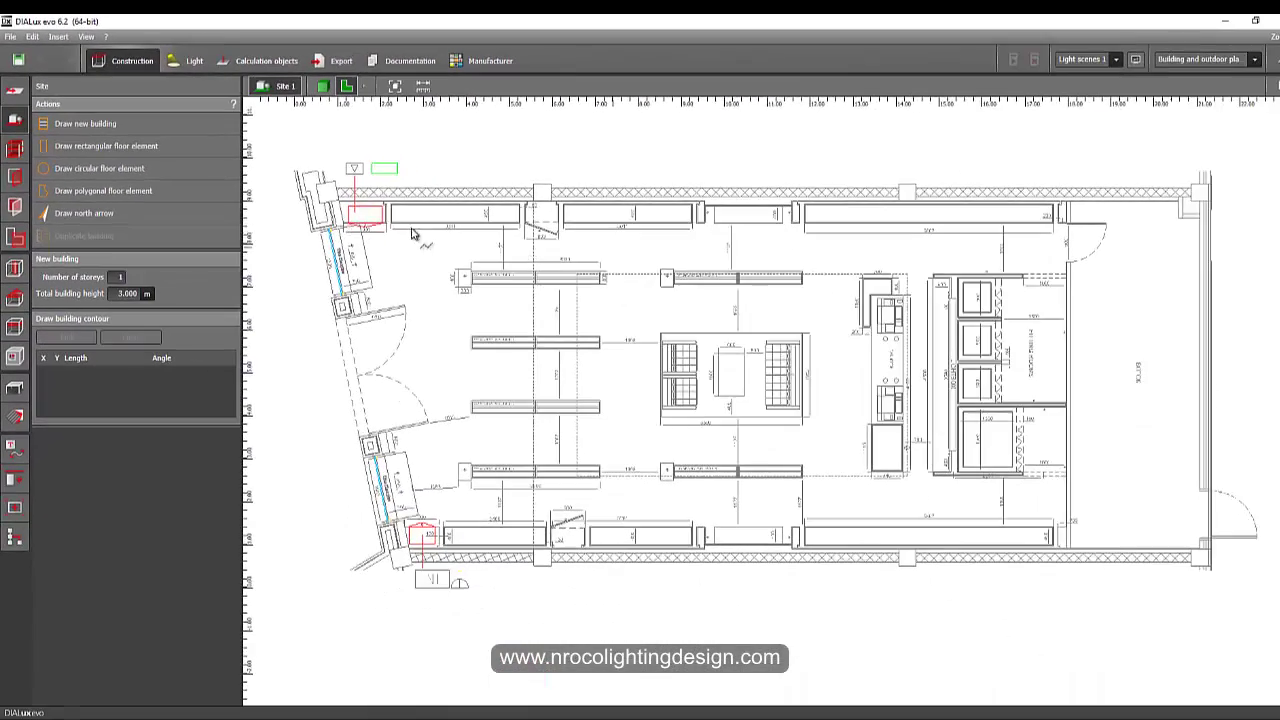
scroll(414, 230, "up", 5)
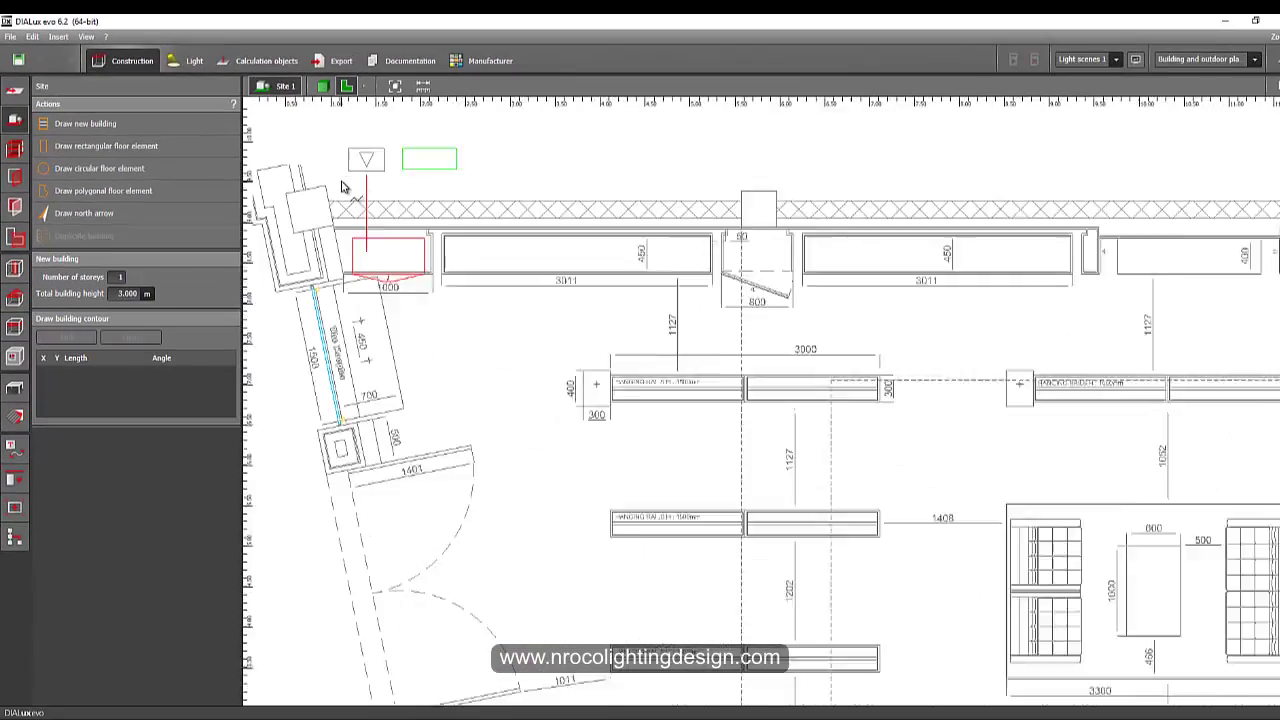
scroll(420, 222, "up", 2)
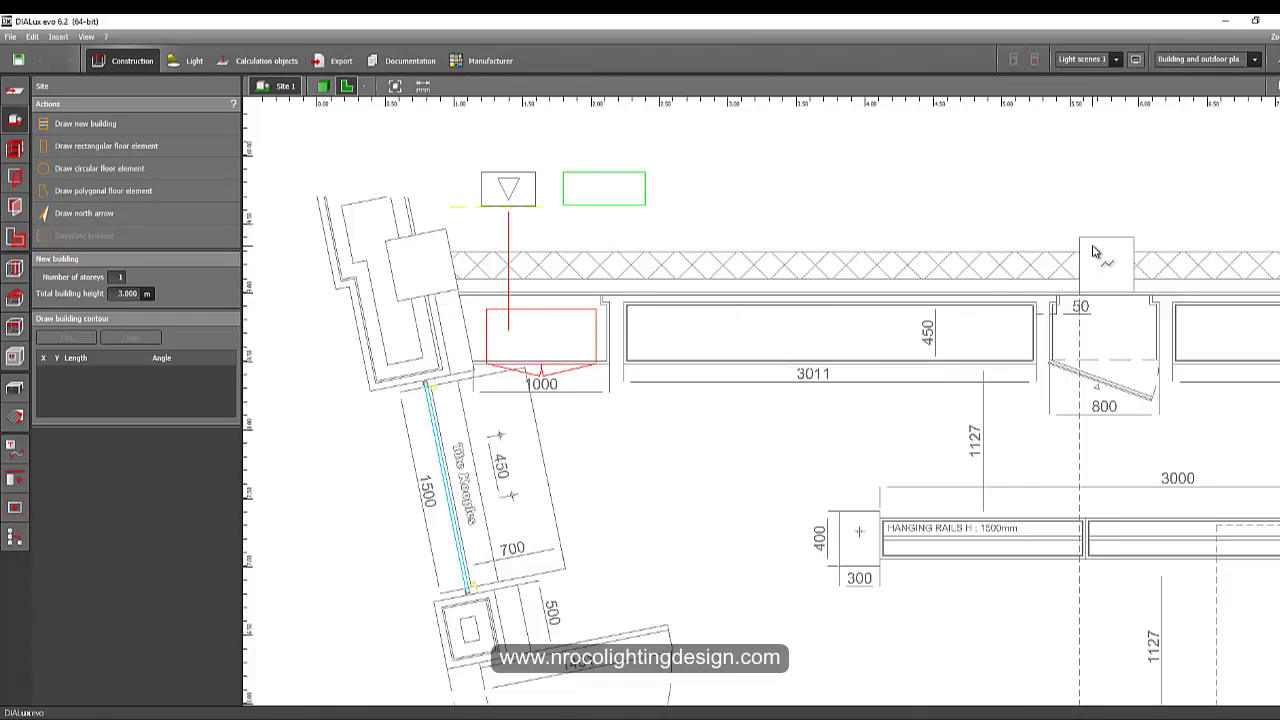
scroll(848, 285, "down", 2)
scroll(849, 278, "up", 3)
scroll(853, 300, "down", 5)
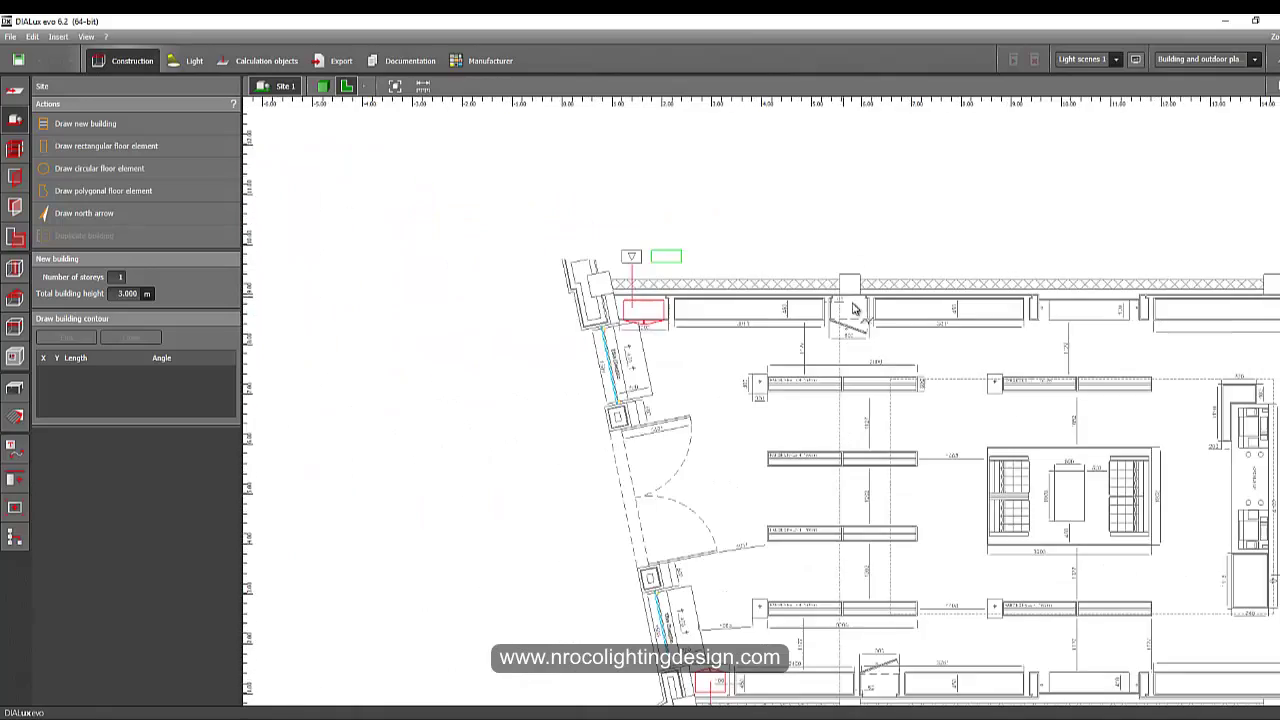
middle_click_drag(931, 321, 620, 287)
scroll(972, 251, "up", 2)
scroll(958, 257, "down", 1)
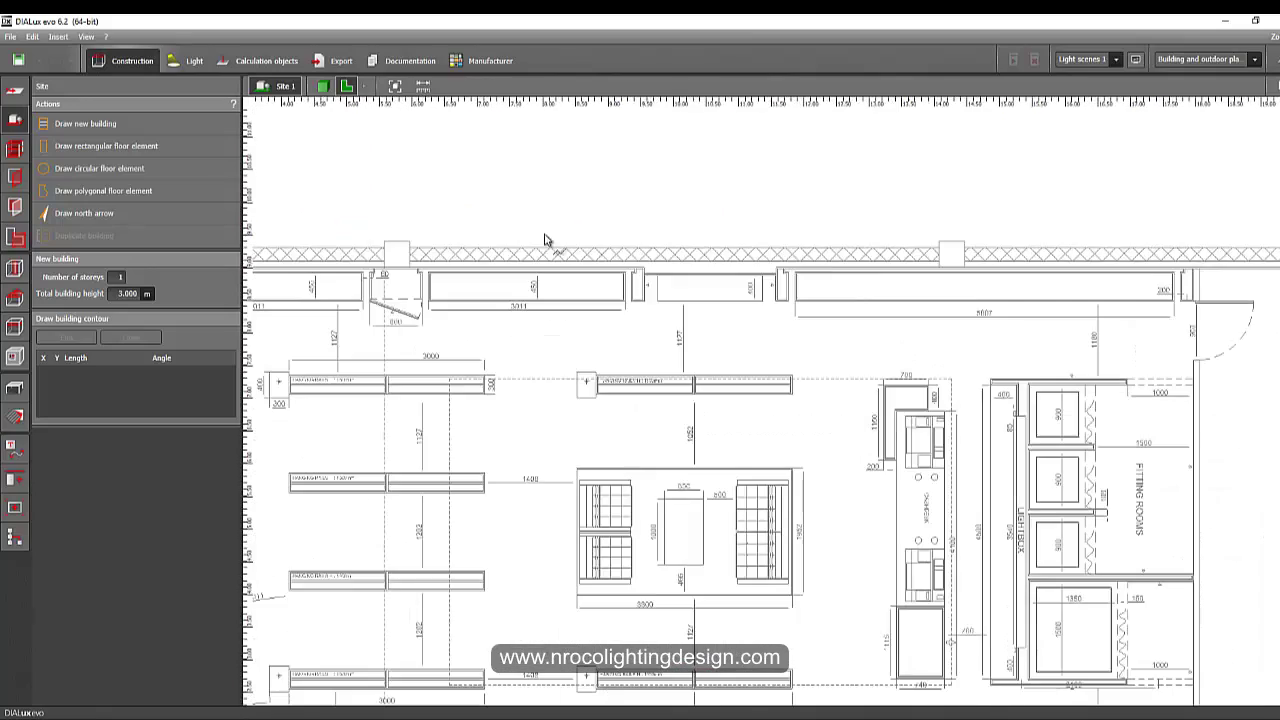
middle_click_drag(515, 238, 1020, 263)
scroll(717, 283, "up", 1)
scroll(716, 282, "up", 1)
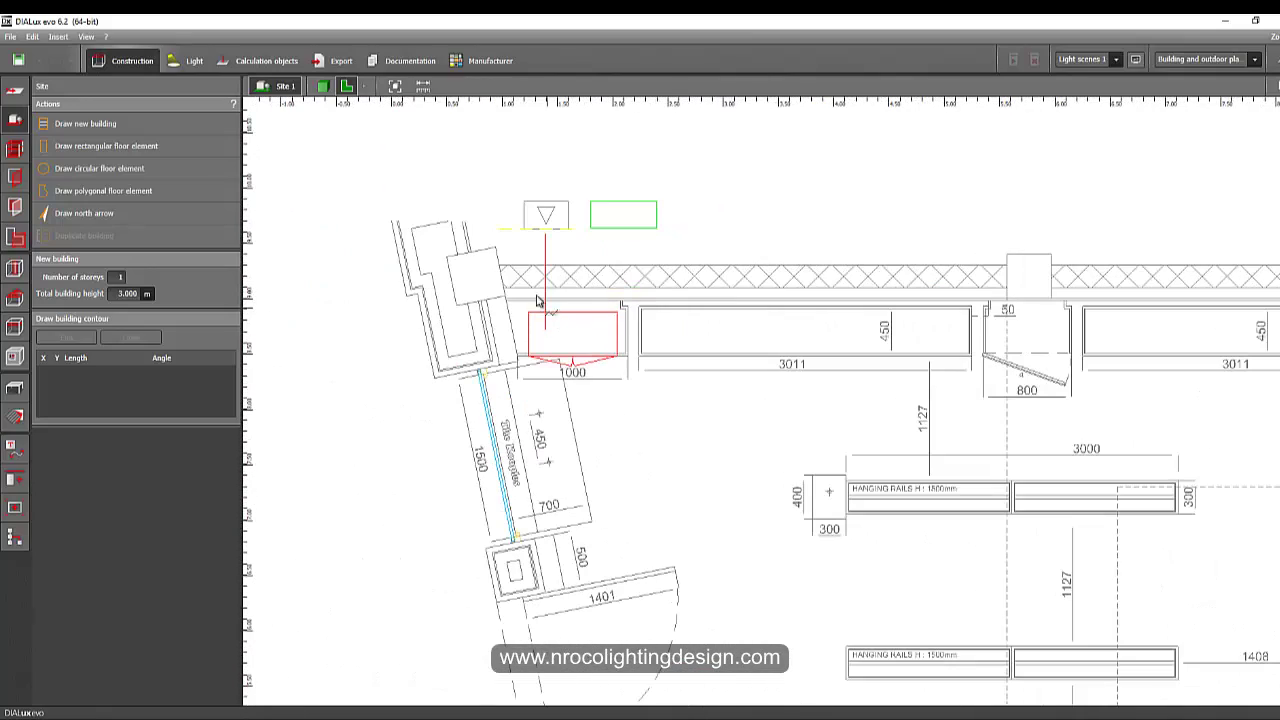
scroll(500, 272, "up", 2)
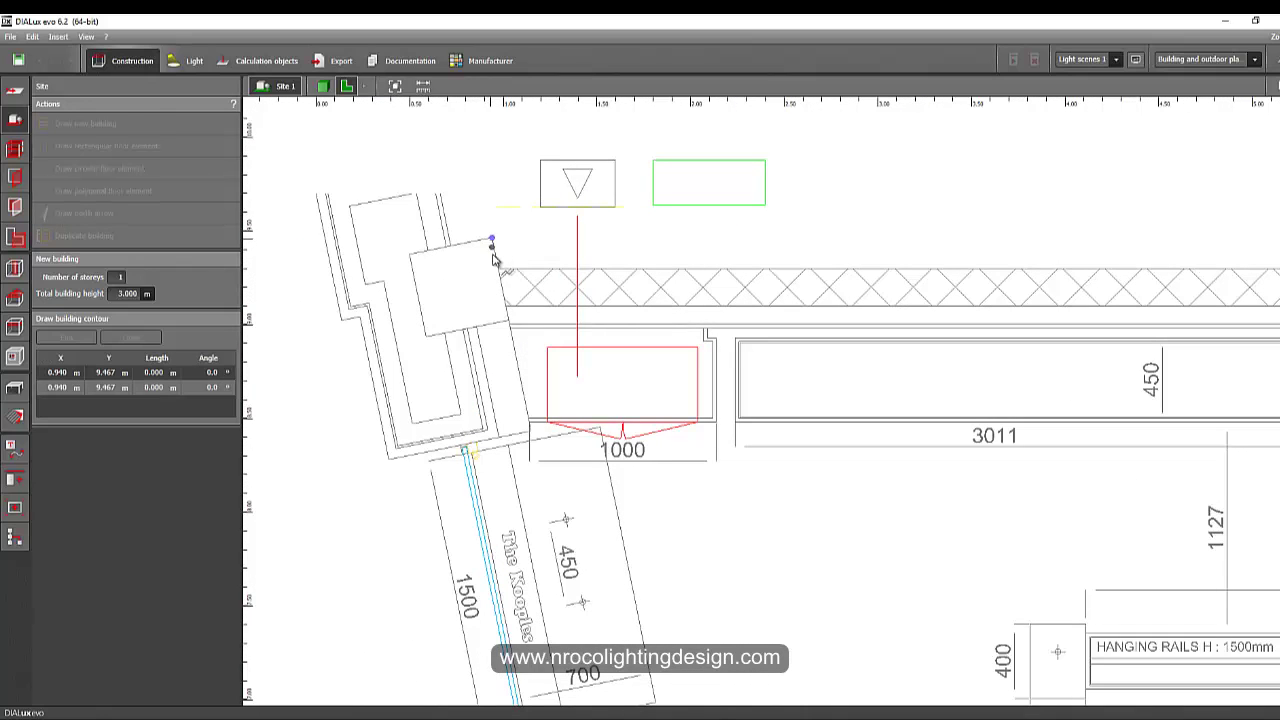
left_click(500, 272)
Step: Continue the contour 19.895 m along the upper wall's outer face, then around the rear corner column by 0.100 m and 0.450 m
scroll(500, 272, "down", 2)
middle_click_drag(910, 248, 640, 298)
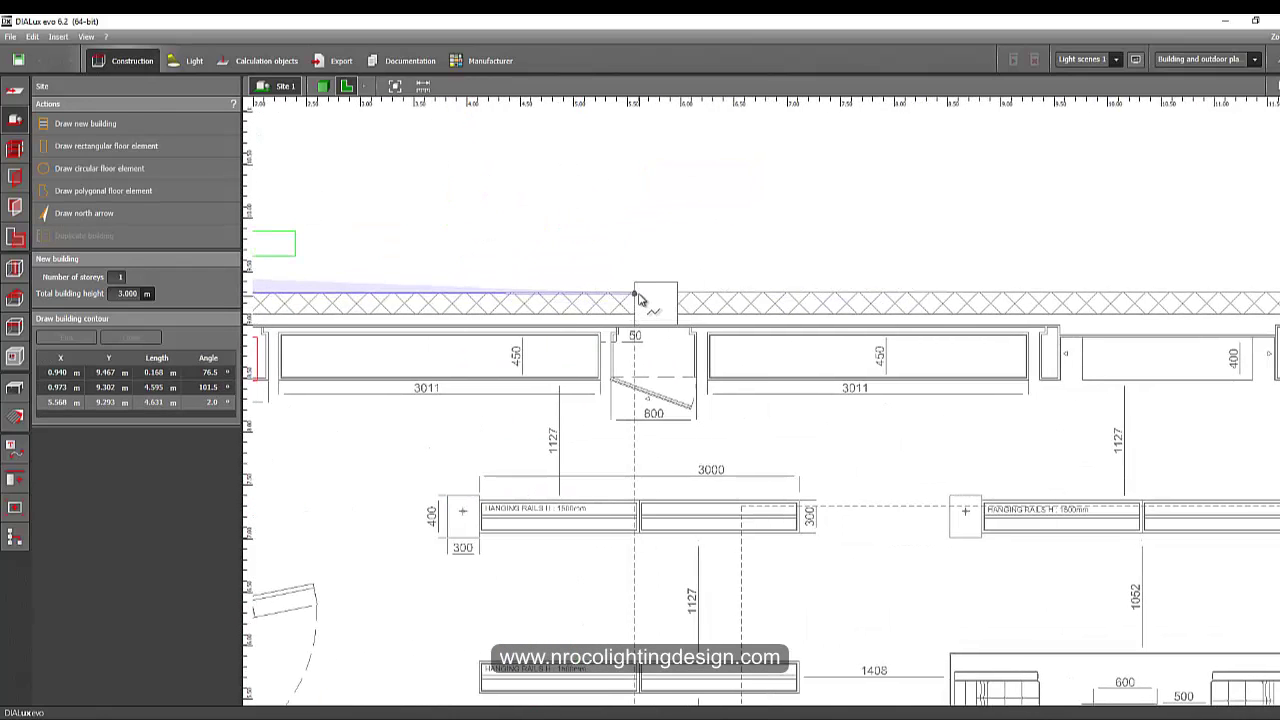
scroll(691, 306, "down", 1)
middle_click_drag(831, 340, 720, 335)
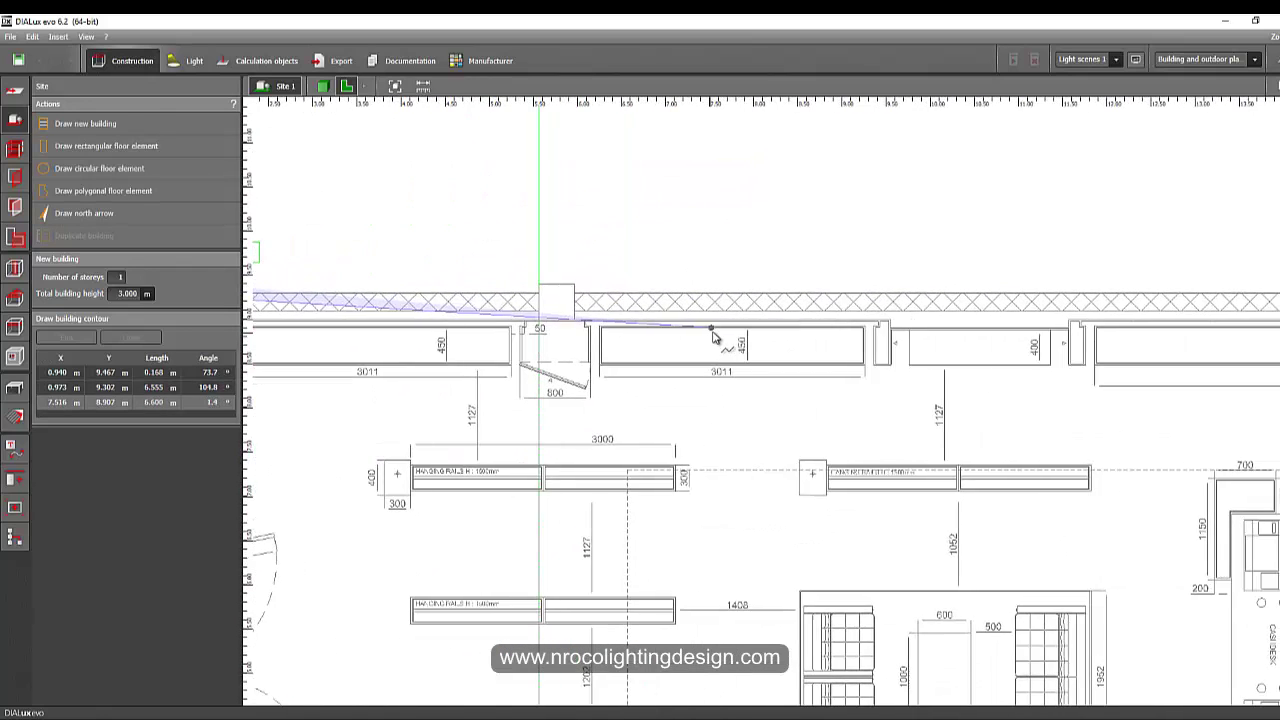
scroll(714, 334, "down", 2)
middle_click_drag(1000, 334, 684, 322)
middle_click_drag(1175, 326, 768, 321)
scroll(885, 299, "up", 2)
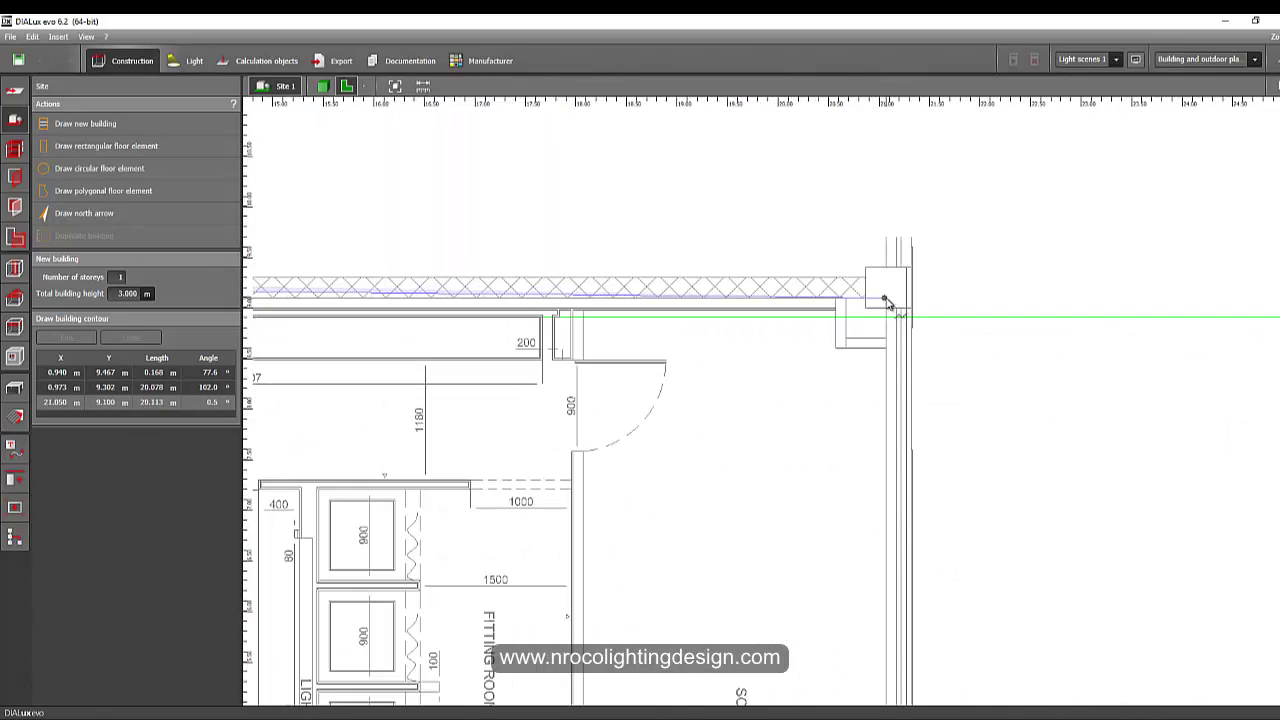
scroll(880, 293, "up", 4)
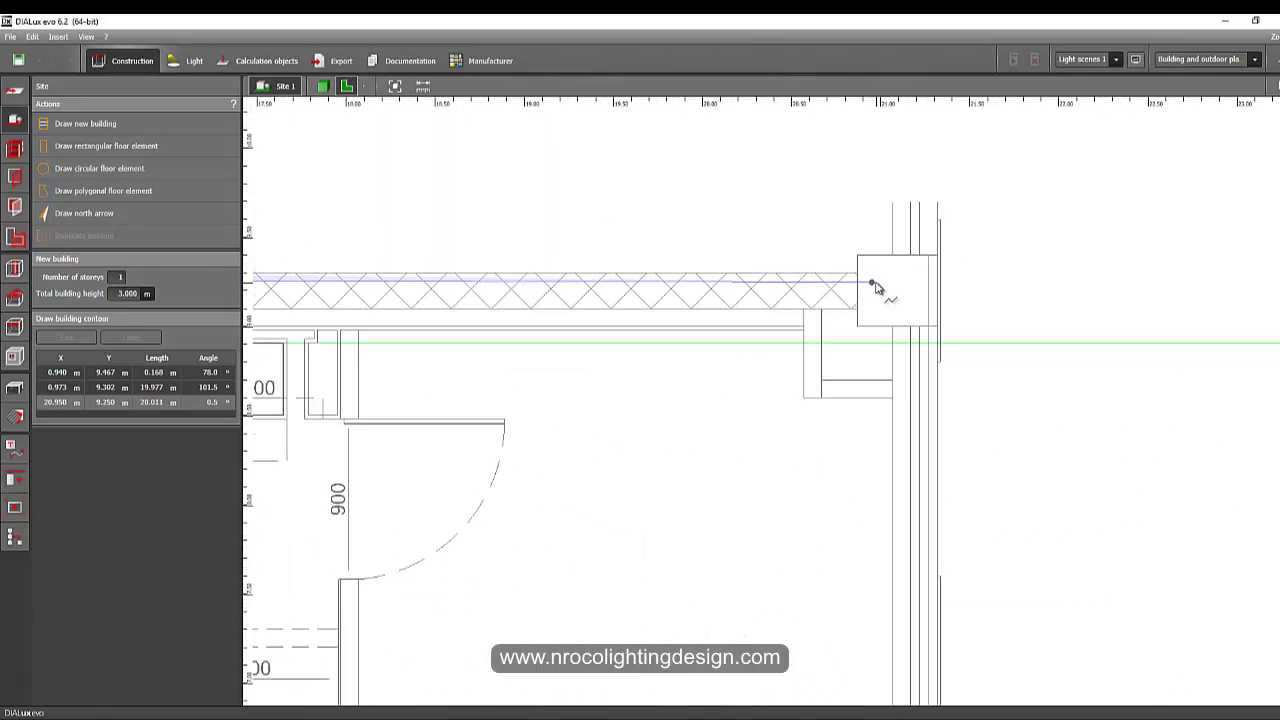
left_click(847, 246)
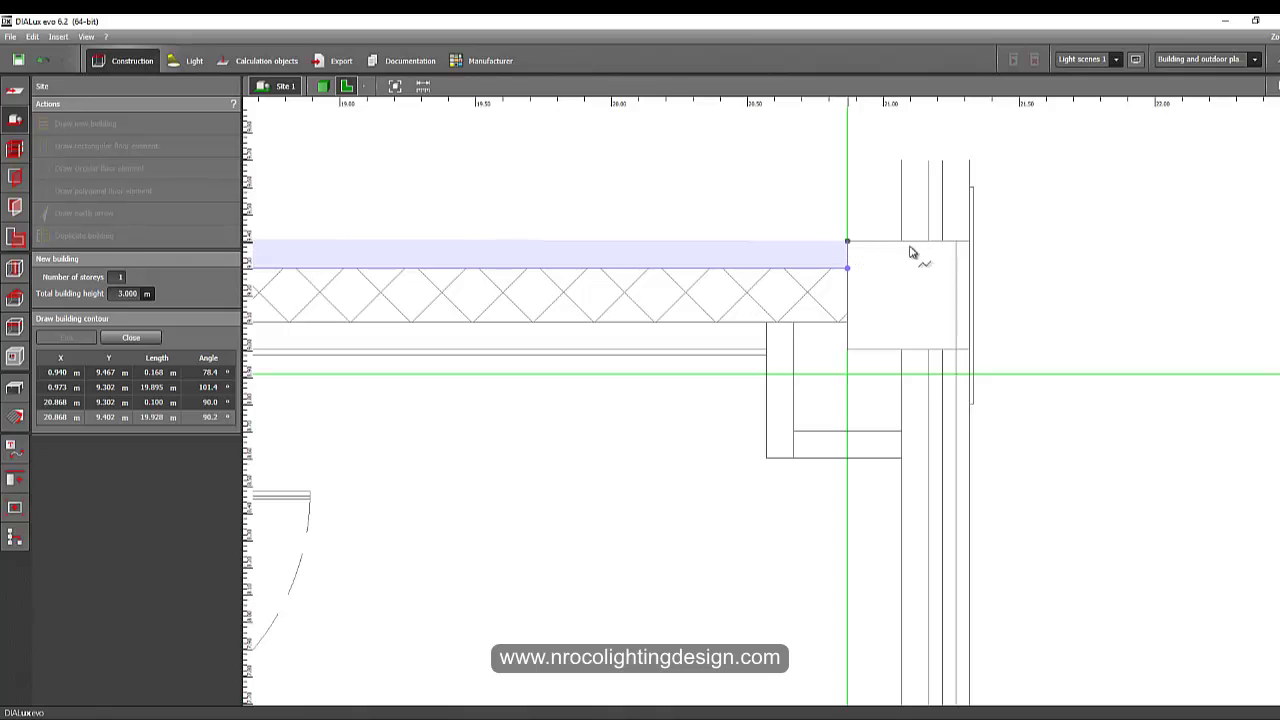
left_click(963, 242)
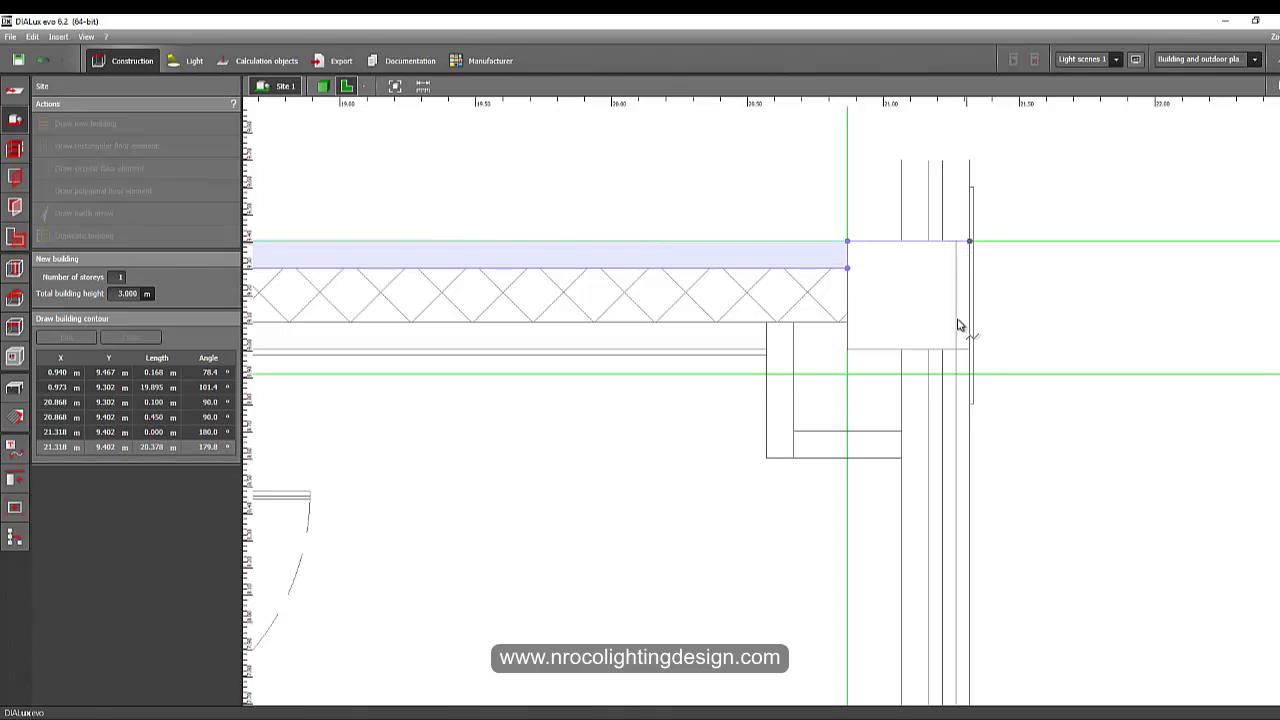
Step: Run the contour 8.900 m along the rear wall and around the lower rear column by 0.450 m and 0.100 m
scroll(957, 340, "down", 3)
middle_click_drag(962, 552, 919, 130)
scroll(992, 240, "down", 2)
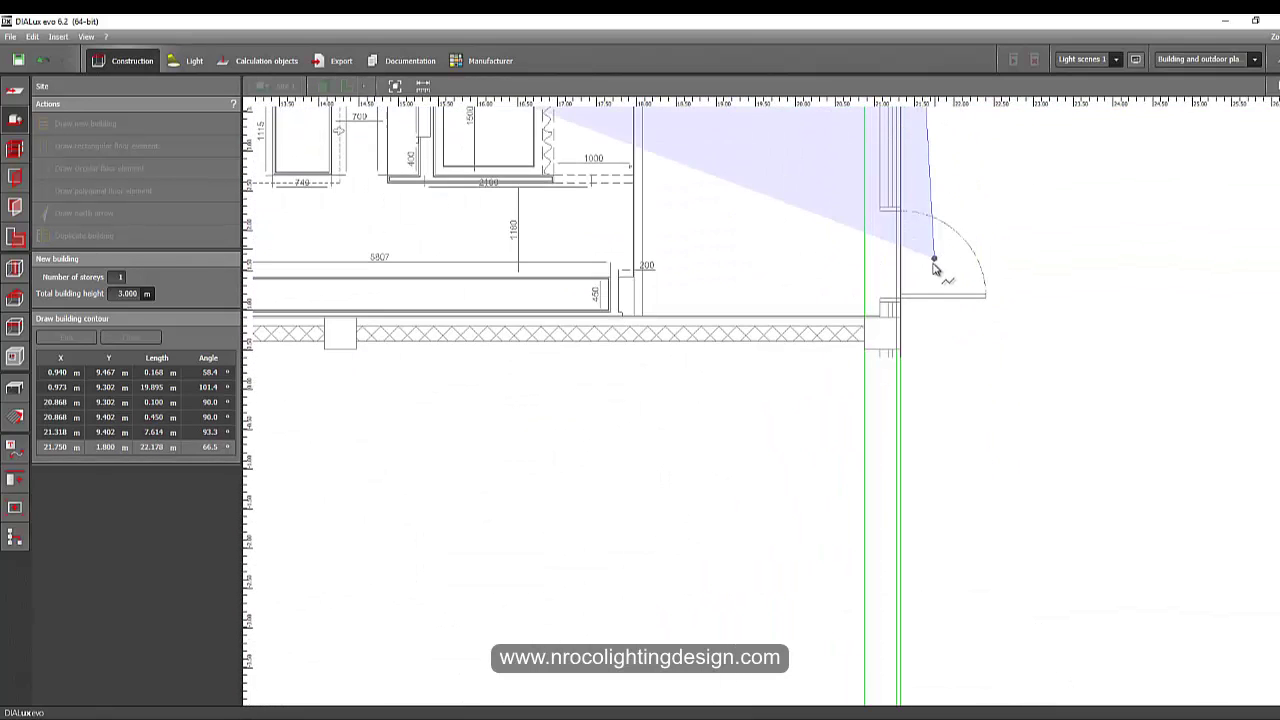
scroll(889, 371, "up", 4)
left_click(875, 415)
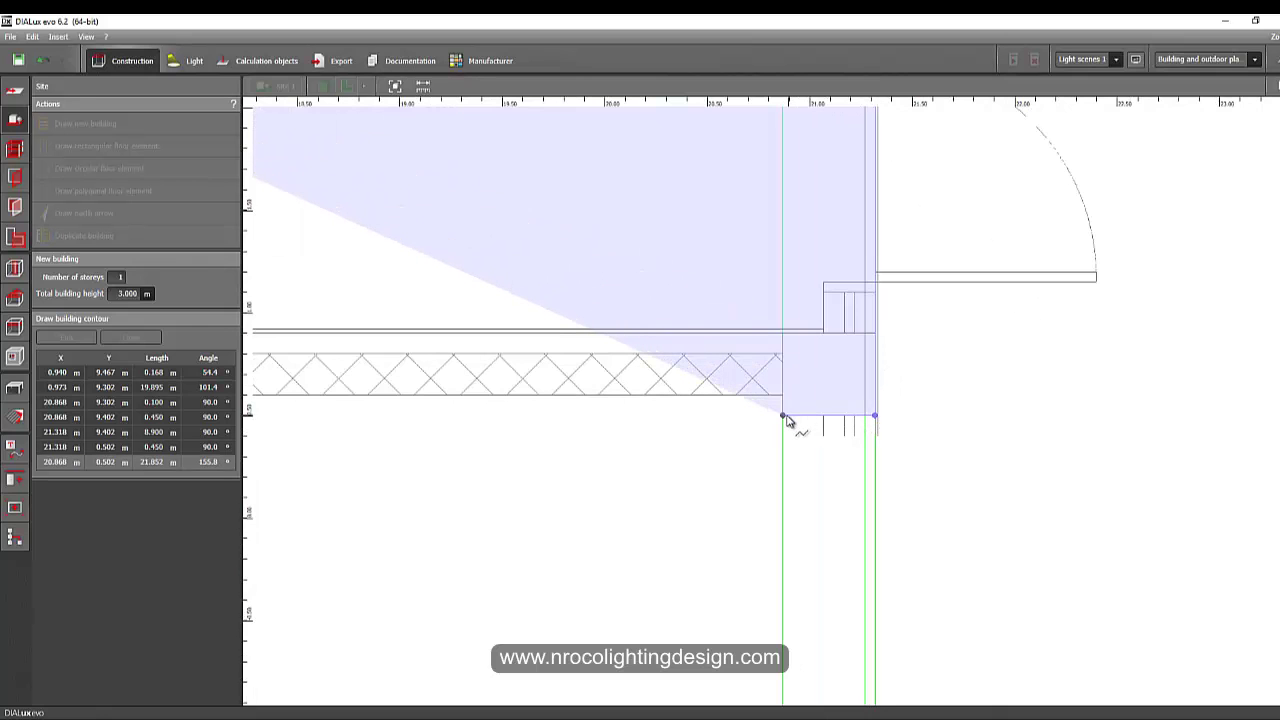
left_click(786, 400)
left_click(782, 395)
Step: Trace the contour 18.139 m along the lower wall's outer face to the entrance column, adding its 0.078 m offset to the column corner
scroll(732, 404, "down", 5)
middle_click_drag(549, 386, 900, 347)
scroll(560, 398, "up", 1)
middle_click_drag(475, 382, 895, 354)
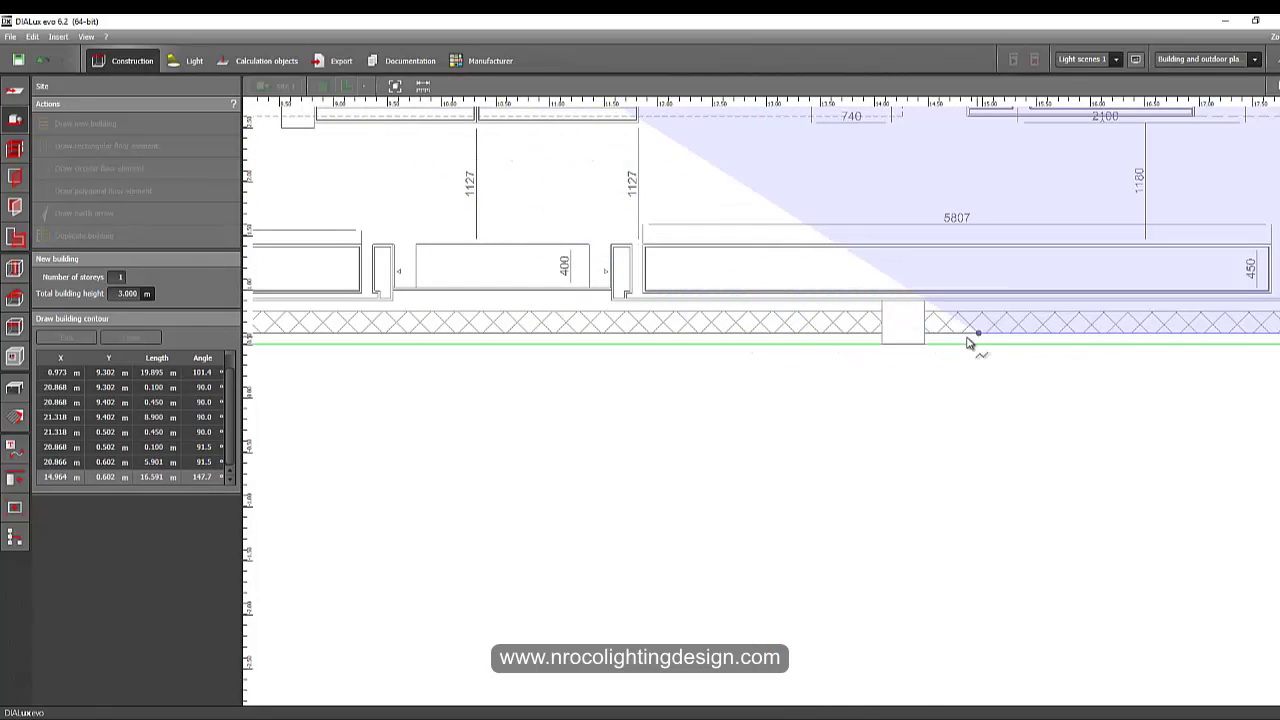
scroll(868, 335, "down", 2)
middle_click_drag(631, 323, 1050, 340)
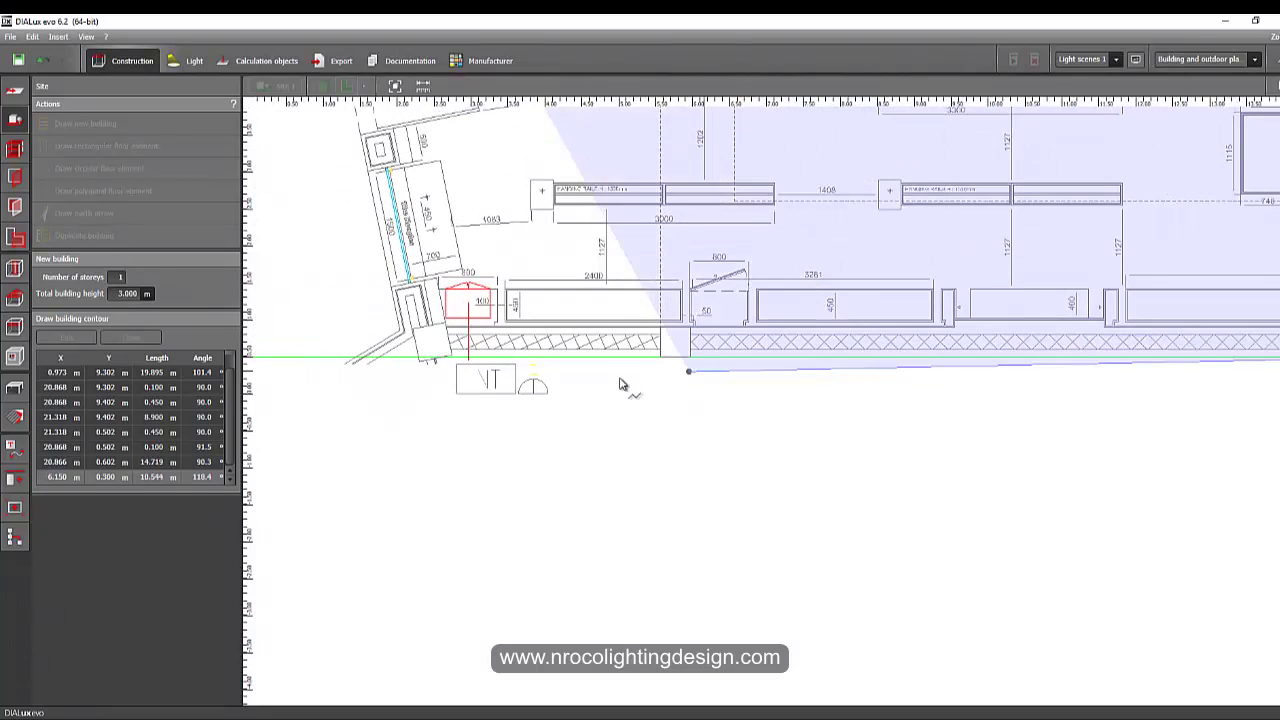
scroll(618, 382, "up", 2)
middle_click_drag(484, 353, 742, 347)
scroll(612, 338, "up", 3)
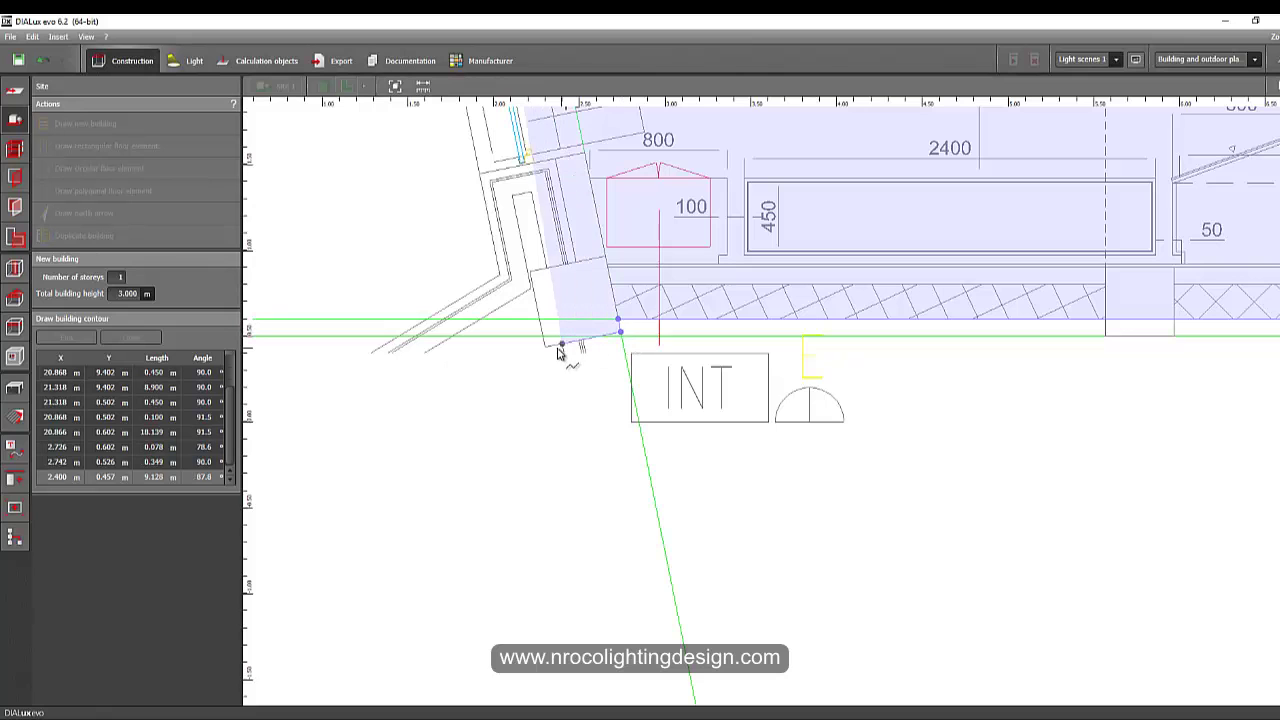
Step: Trace the contour around two 0.450 m sides of the lower entrance column and 0.176 m out to the shopfront's outer line
middle_click_drag(590, 250, 727, 402)
scroll(652, 572, "down", 2)
scroll(718, 452, "down", 1)
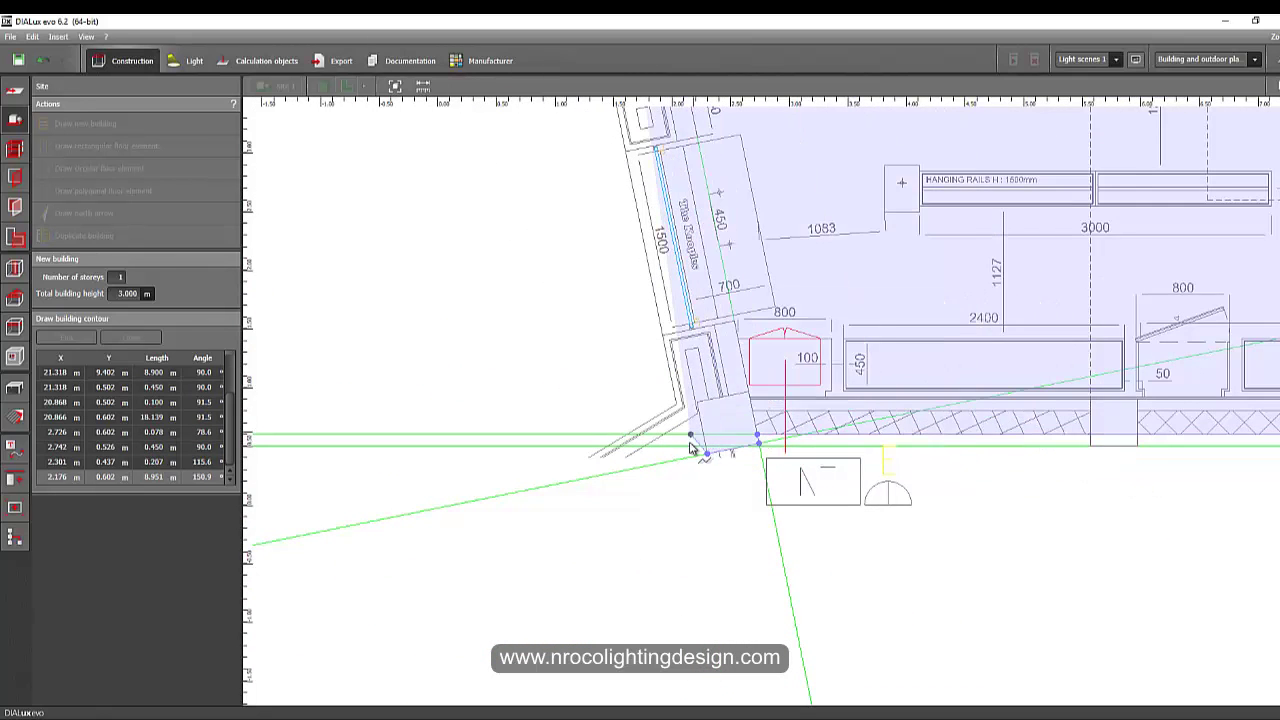
scroll(712, 446, "up", 3)
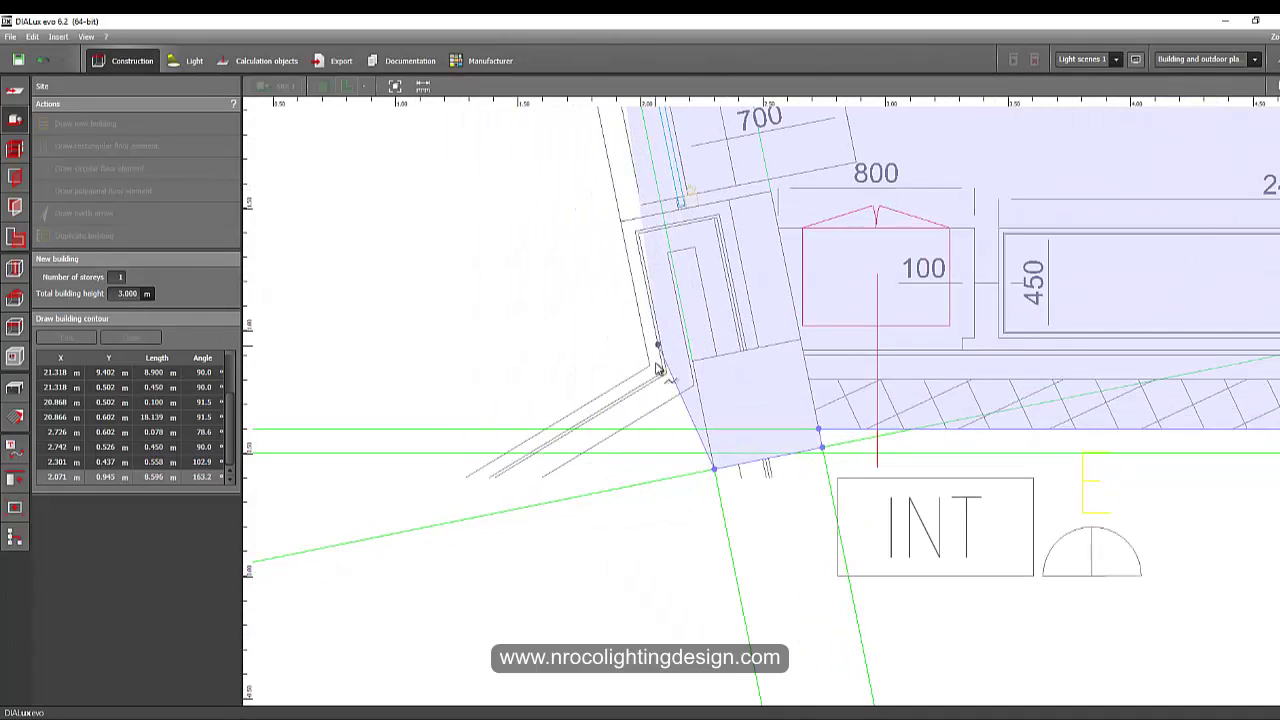
scroll(660, 368, "down", 4)
scroll(667, 283, "down", 3)
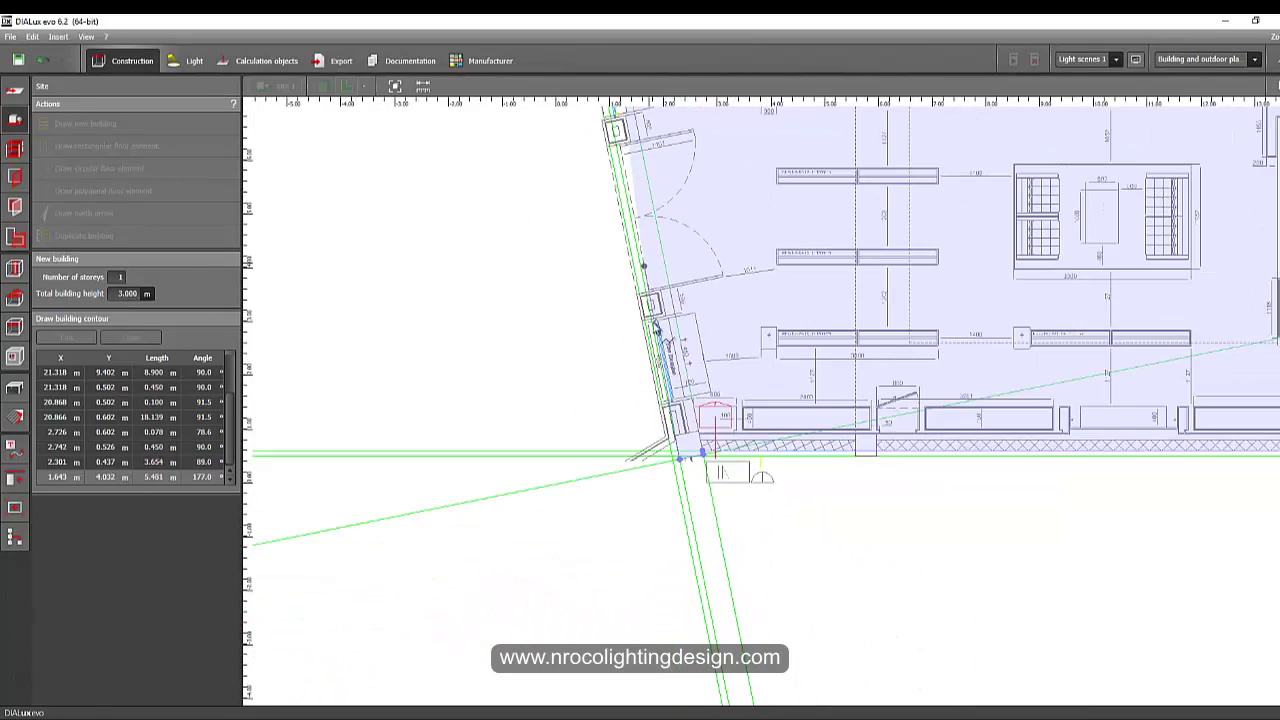
middle_click_drag(664, 290, 661, 333)
scroll(695, 395, "up", 4)
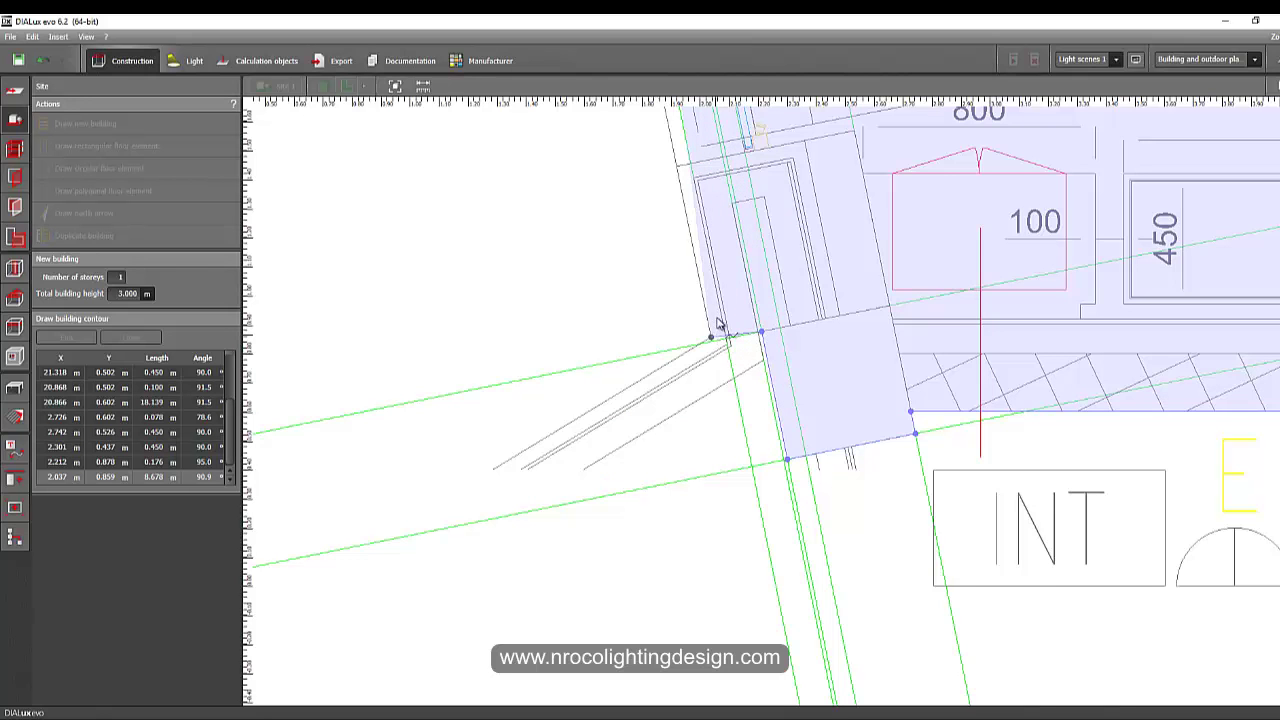
left_click(718, 325)
Step: Examine the shopfront line on the layout between the lower and upper entrance columns
scroll(718, 322, "down", 3)
middle_click_drag(742, 318, 757, 588)
scroll(810, 490, "down", 2)
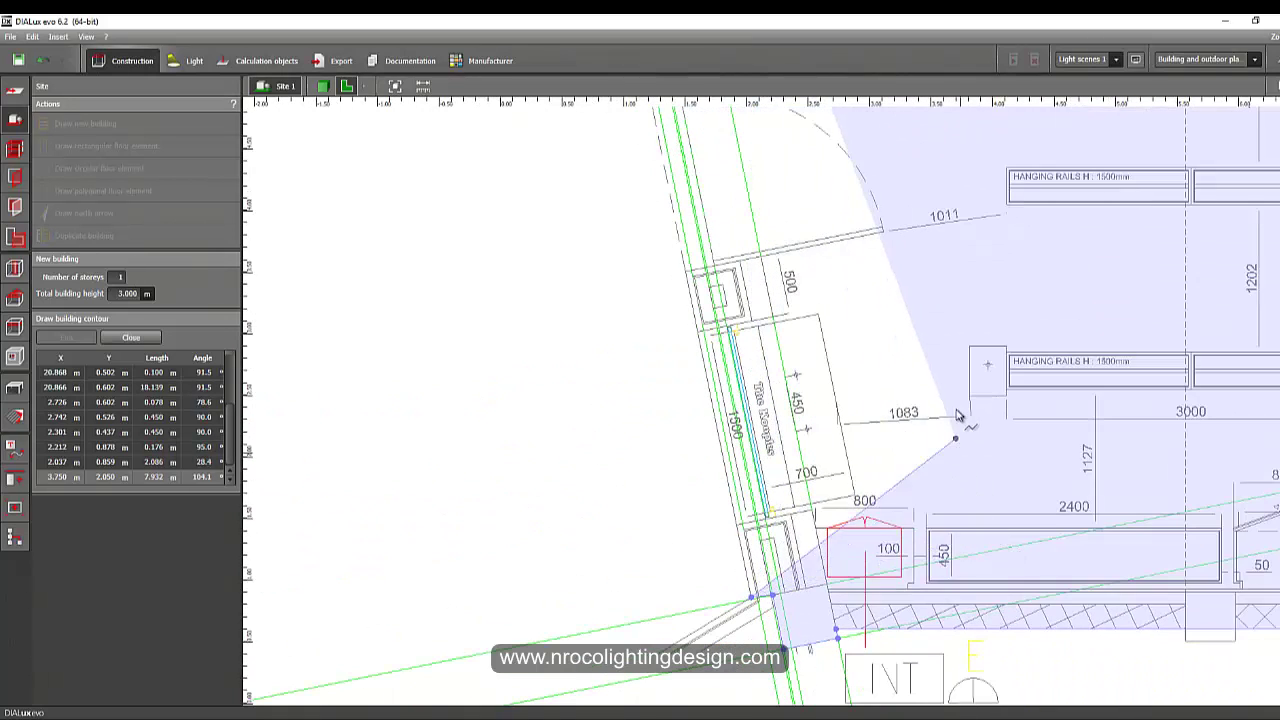
scroll(758, 305, "down", 2)
middle_click_drag(750, 286, 725, 630)
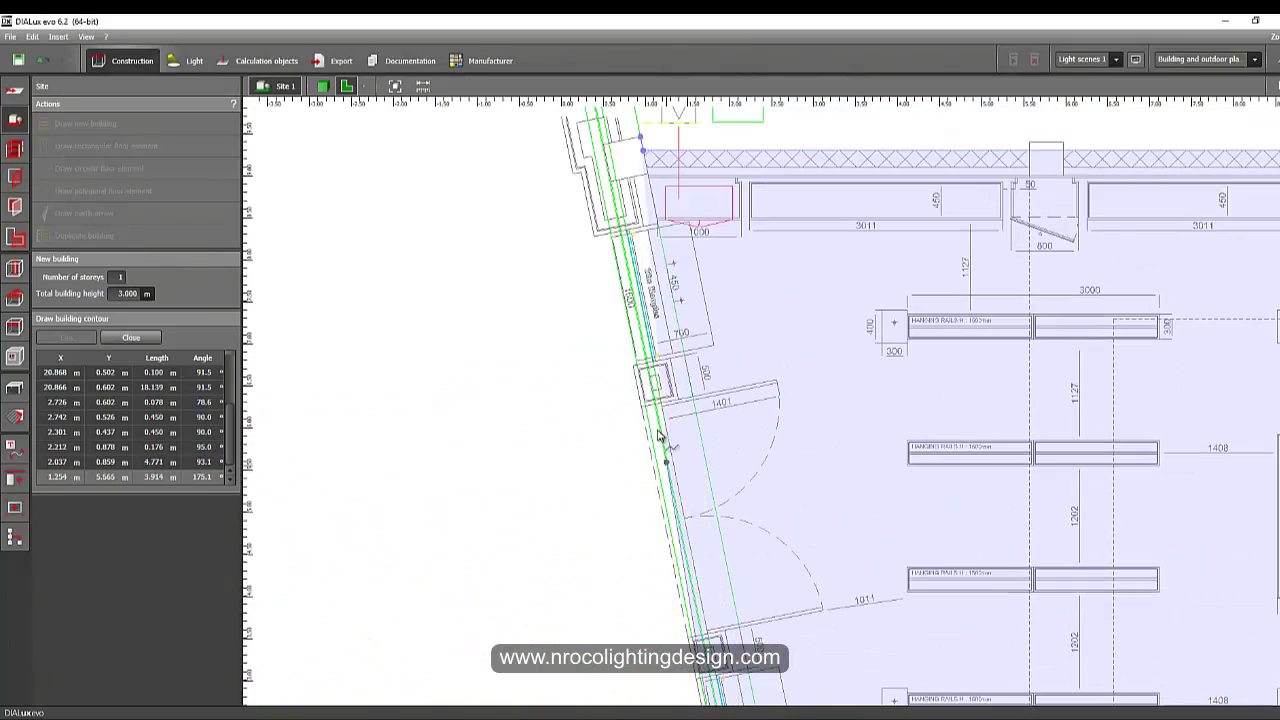
scroll(657, 390, "up", 4)
scroll(698, 444, "down", 3)
middle_click_drag(766, 494, 807, 286)
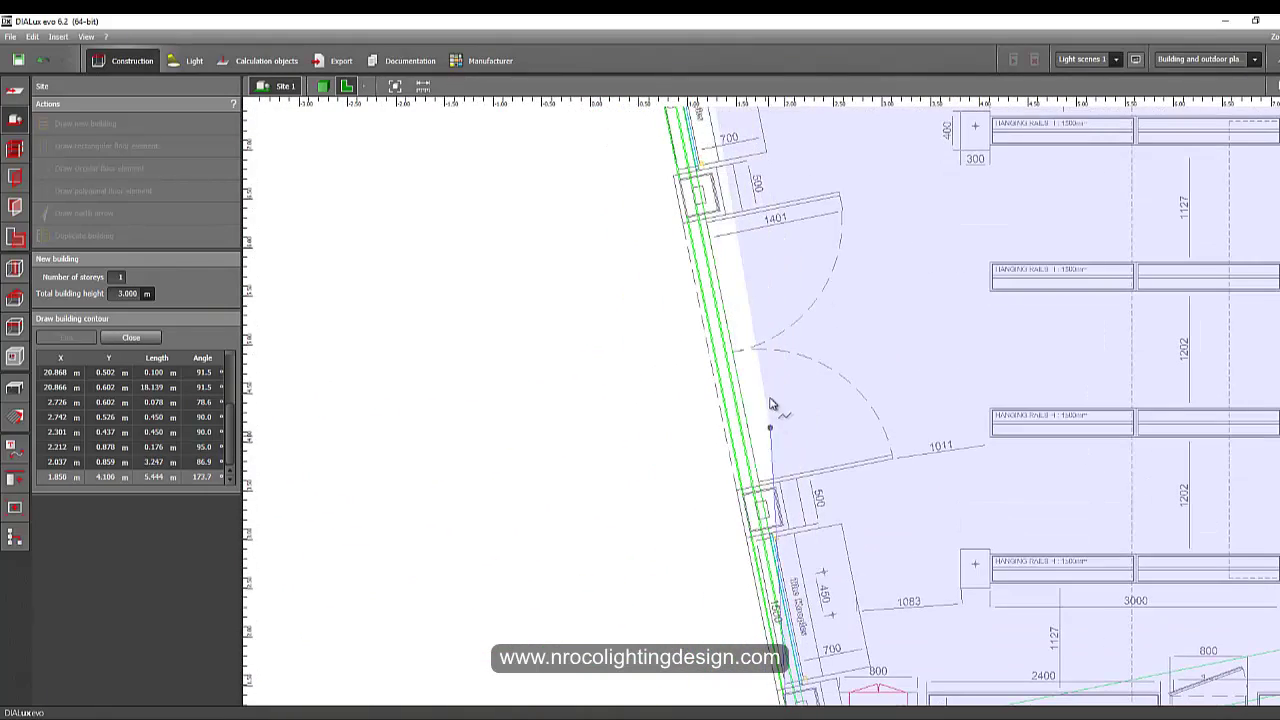
middle_click_drag(825, 562, 843, 340)
middle_click_drag(867, 295, 888, 516)
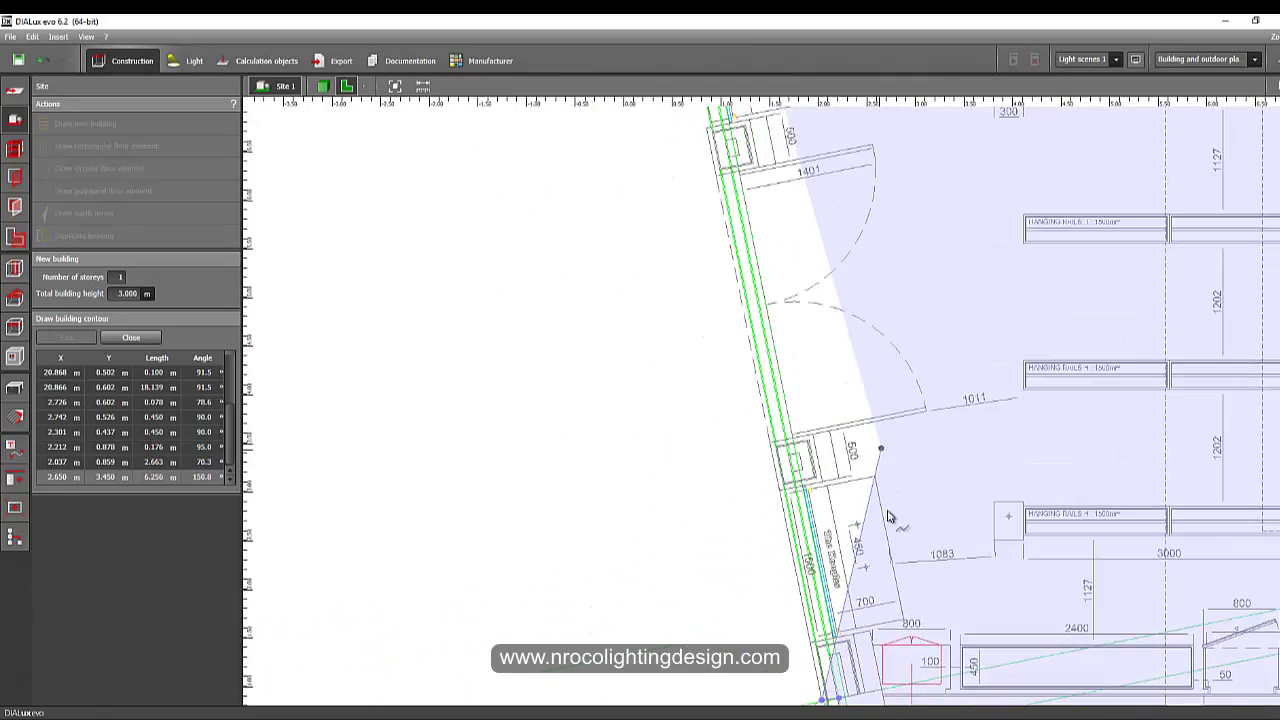
middle_click_drag(817, 243, 809, 465)
scroll(685, 273, "up", 2)
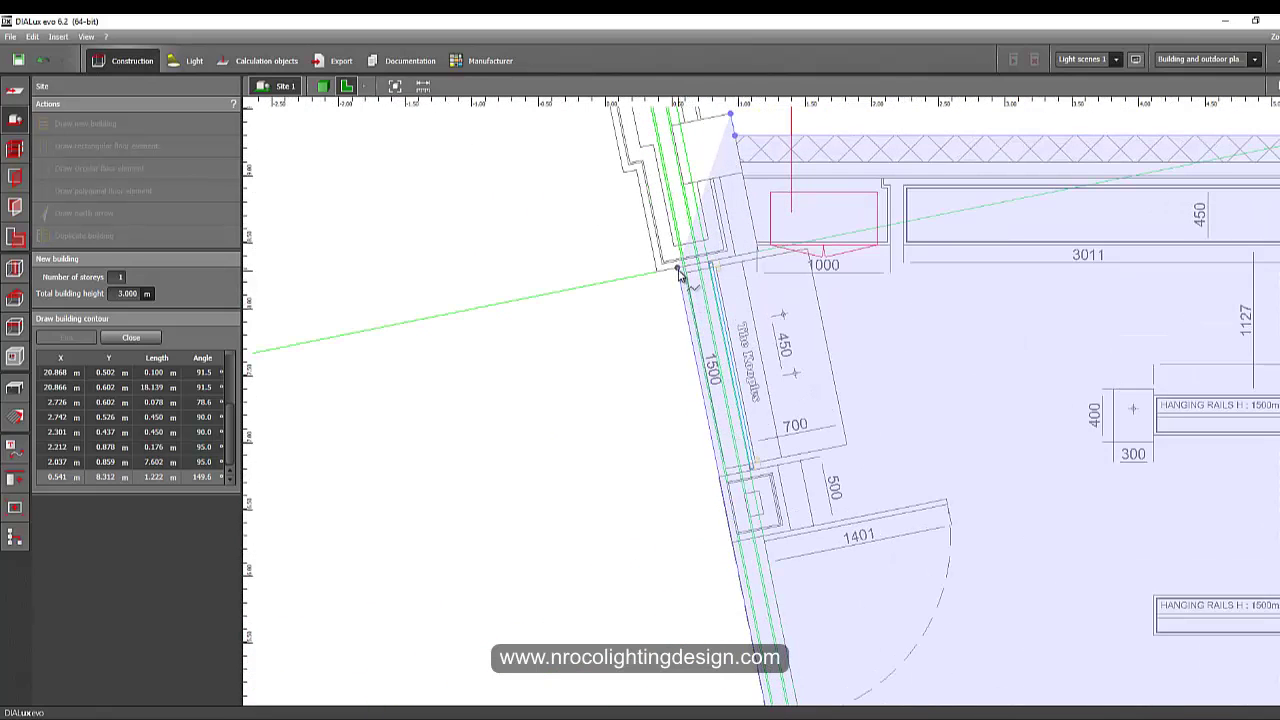
scroll(682, 335, "down", 1)
middle_click_drag(861, 606, 856, 120)
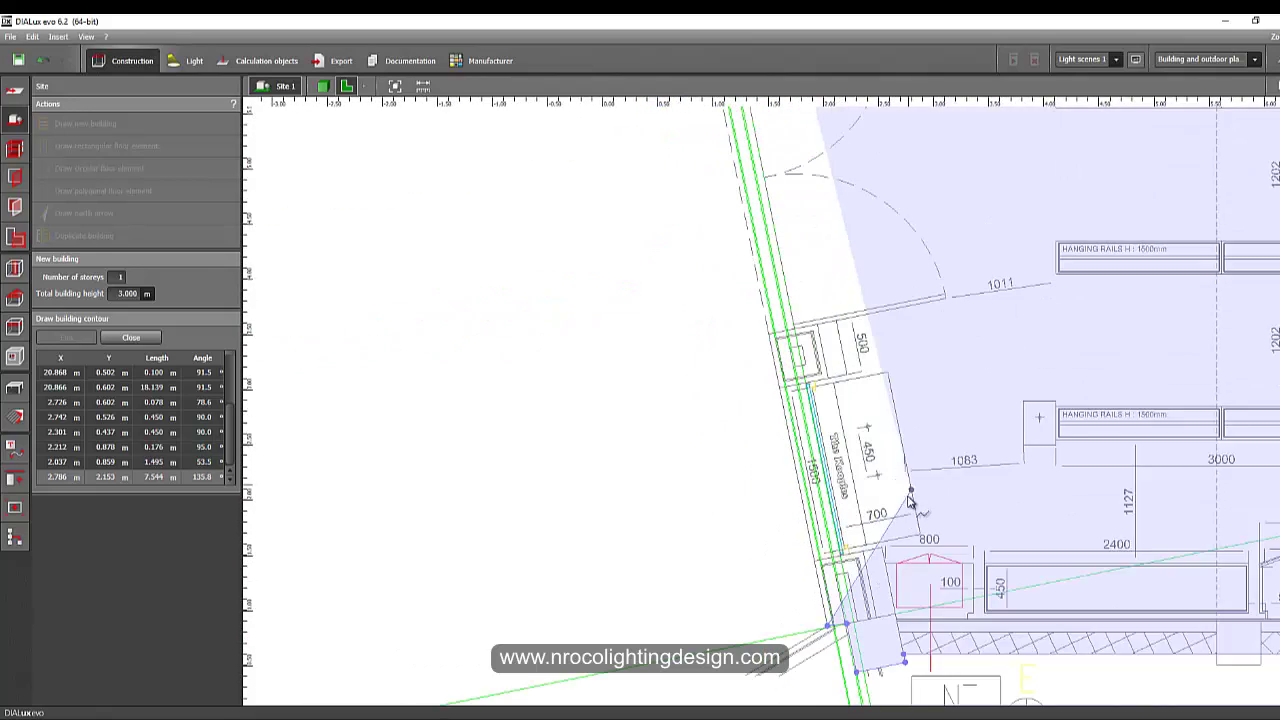
scroll(905, 504, "up", 3)
middle_click_drag(737, 269, 775, 516)
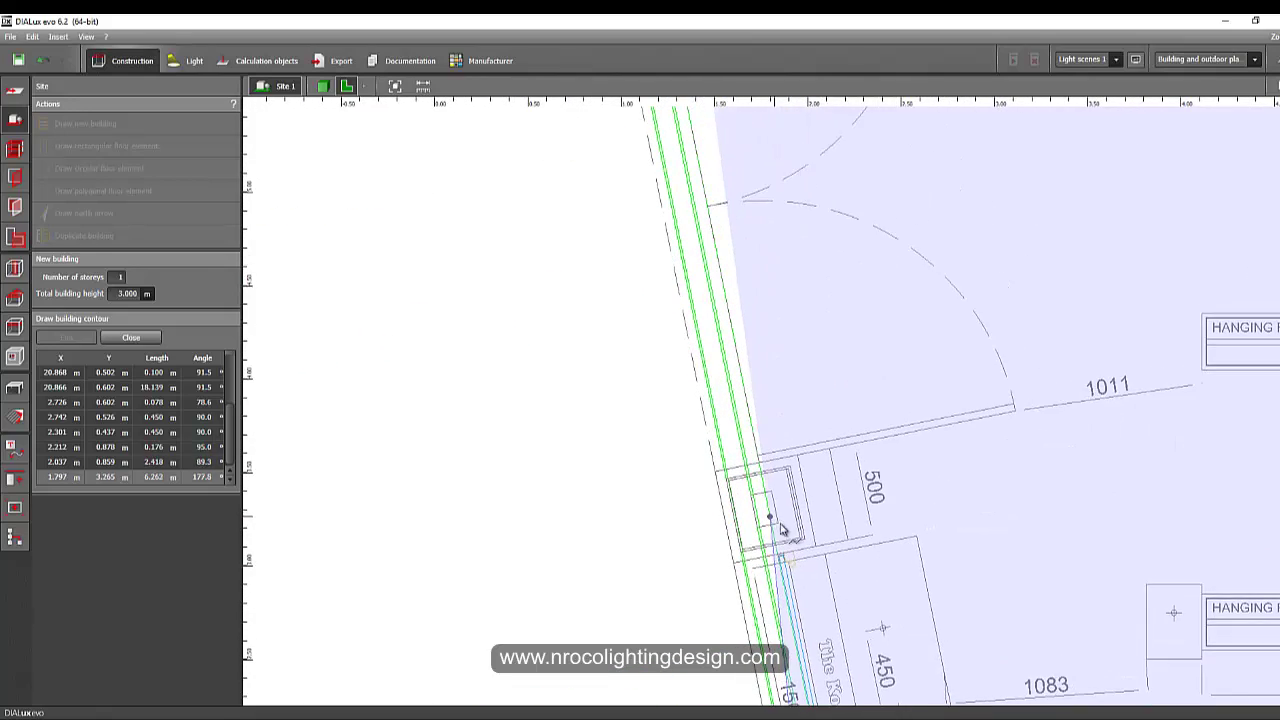
Step: Run the contour 7.602 m along the shopfront's outer line and 0.150 m out around the upper entrance corner
scroll(774, 518, "down", 2)
scroll(788, 247, "down", 1)
middle_click_drag(766, 212, 808, 608)
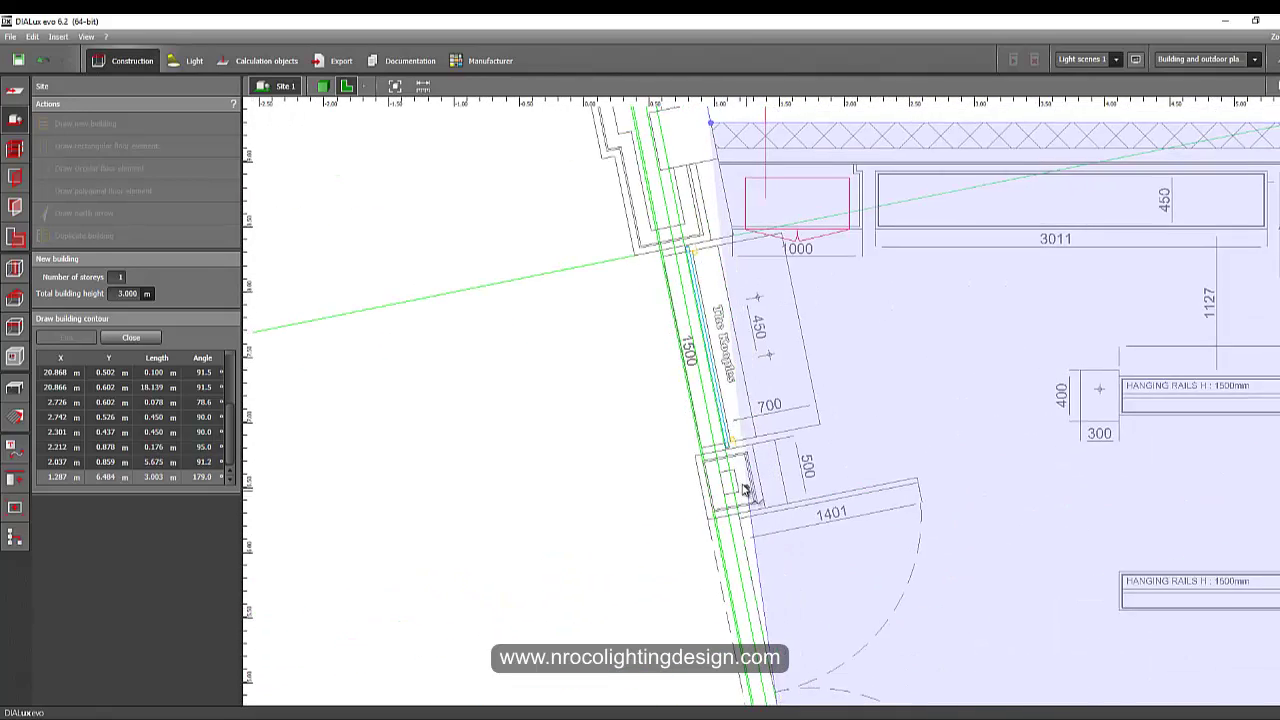
scroll(694, 463, "up", 4)
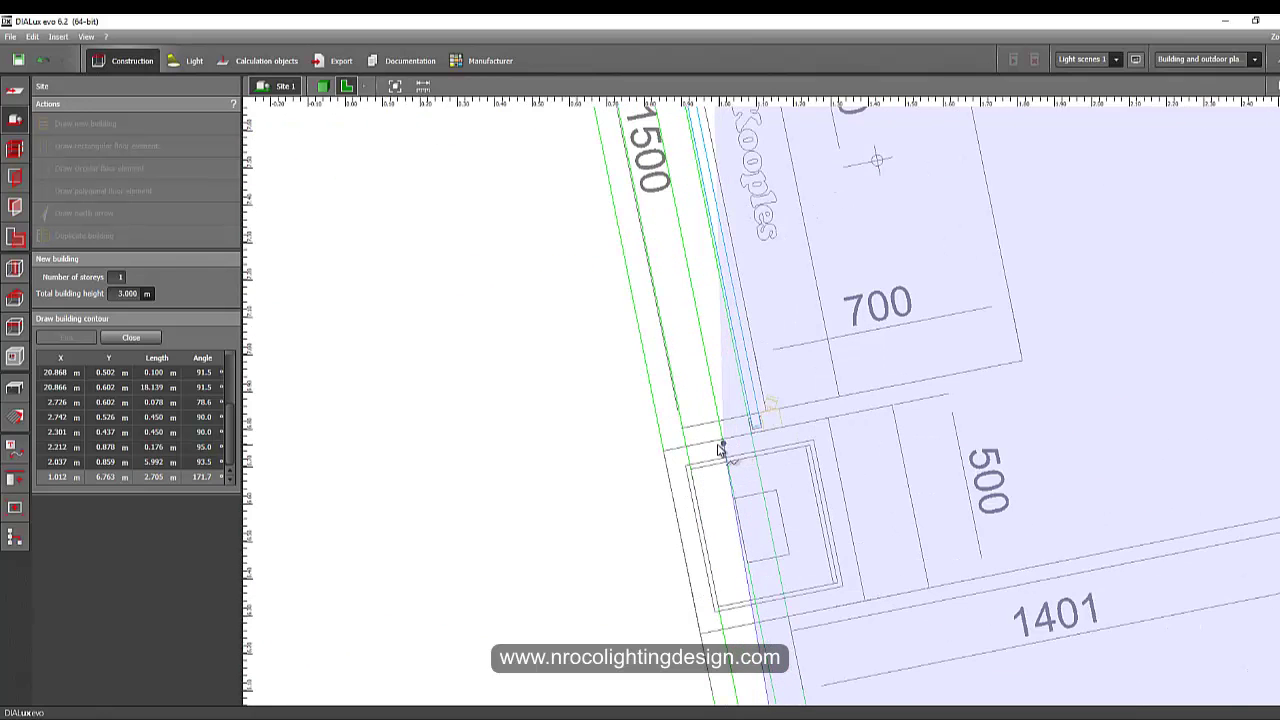
scroll(713, 447, "down", 2)
middle_click_drag(713, 447, 693, 541)
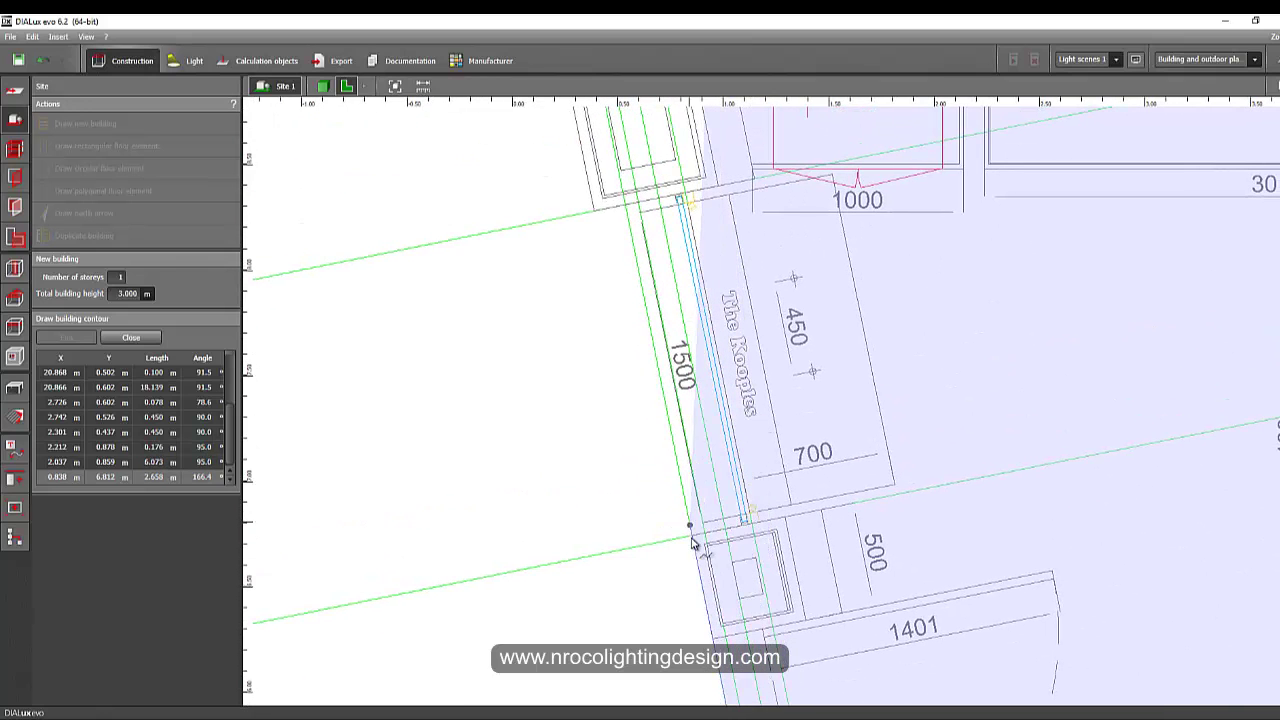
left_click(630, 210)
middle_click_drag(630, 210, 695, 474)
left_click(665, 478)
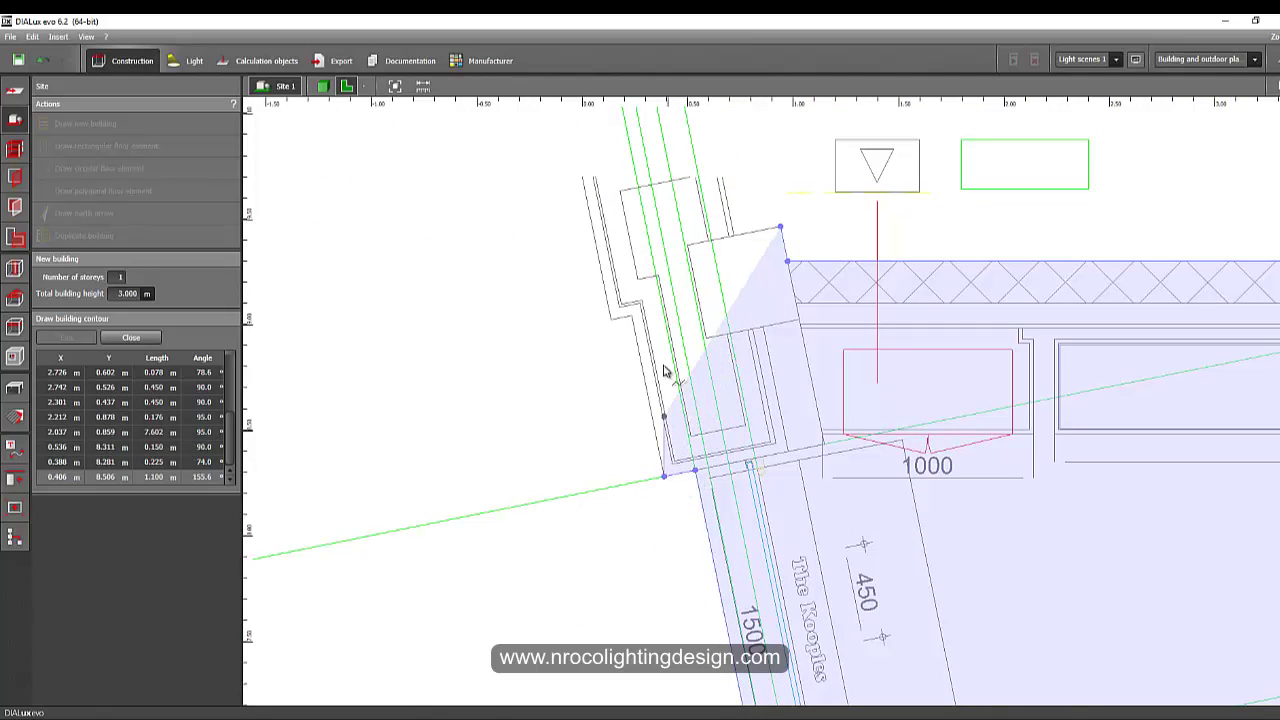
Step: Trace the upper entrance corner by 0.778 m and 0.100 m, join the column corner with a 0.506 m segment, and close the building contour
left_click(632, 318)
left_click(611, 320)
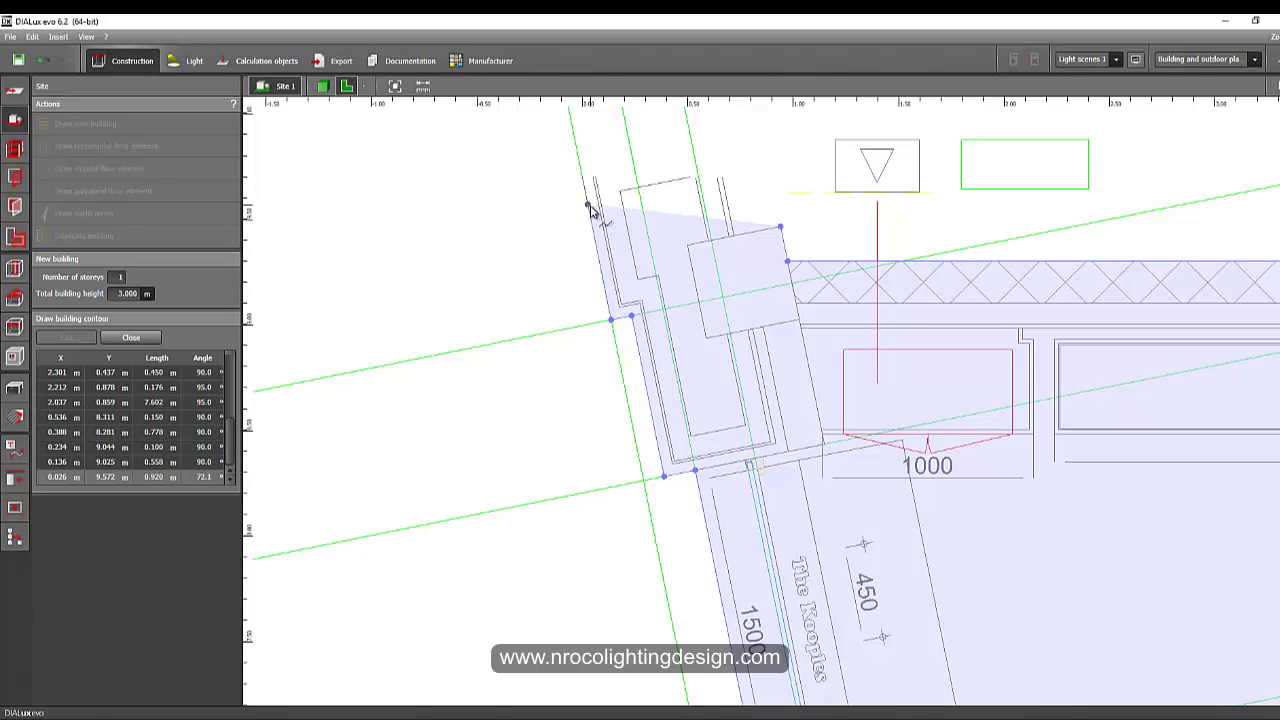
left_click(687, 249)
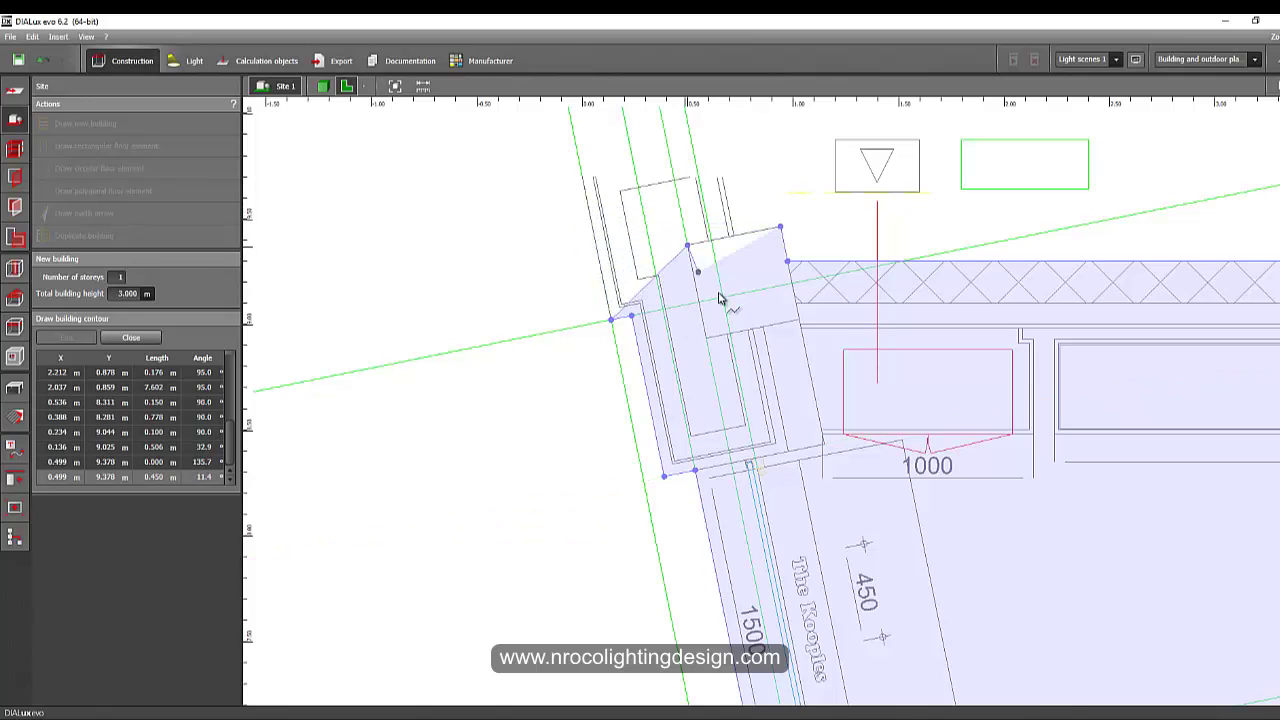
left_click(729, 309)
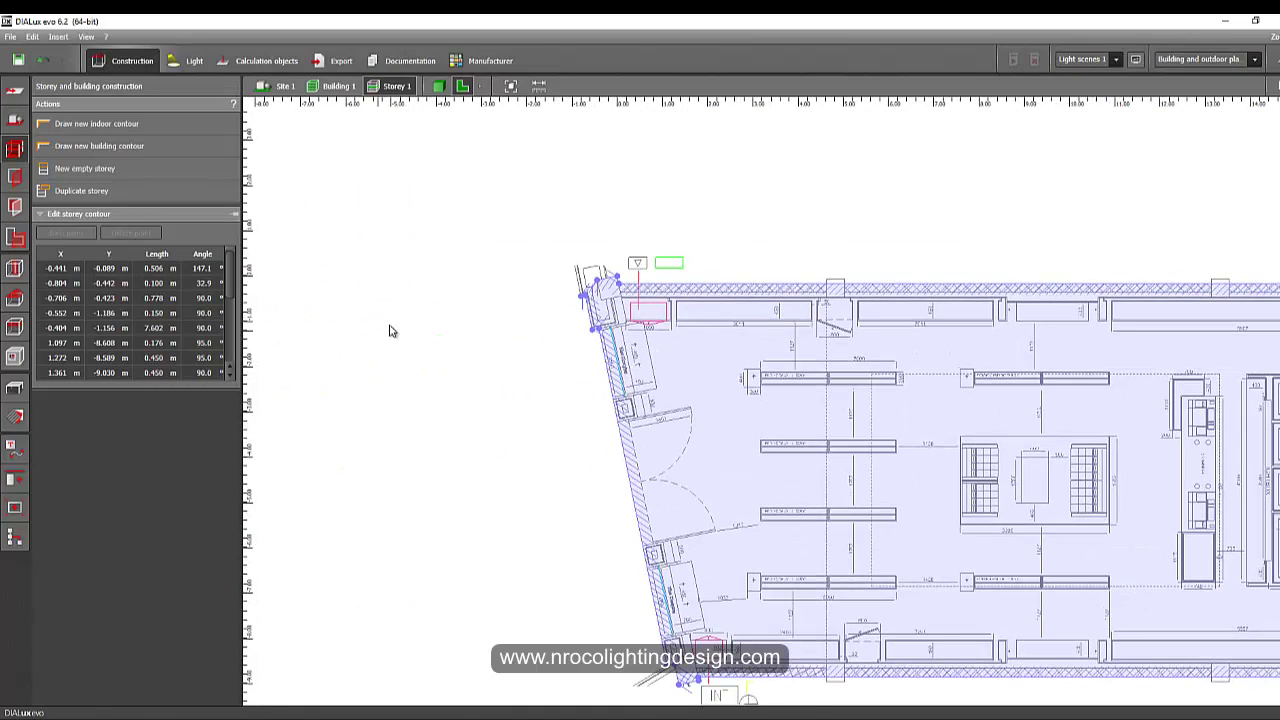
Step: Inspect the extruded building in 3D from the shopfront side and return to the plan view
scroll(583, 292, "up", 5)
left_click_drag(675, 212, 533, 242)
scroll(528, 250, "down", 6)
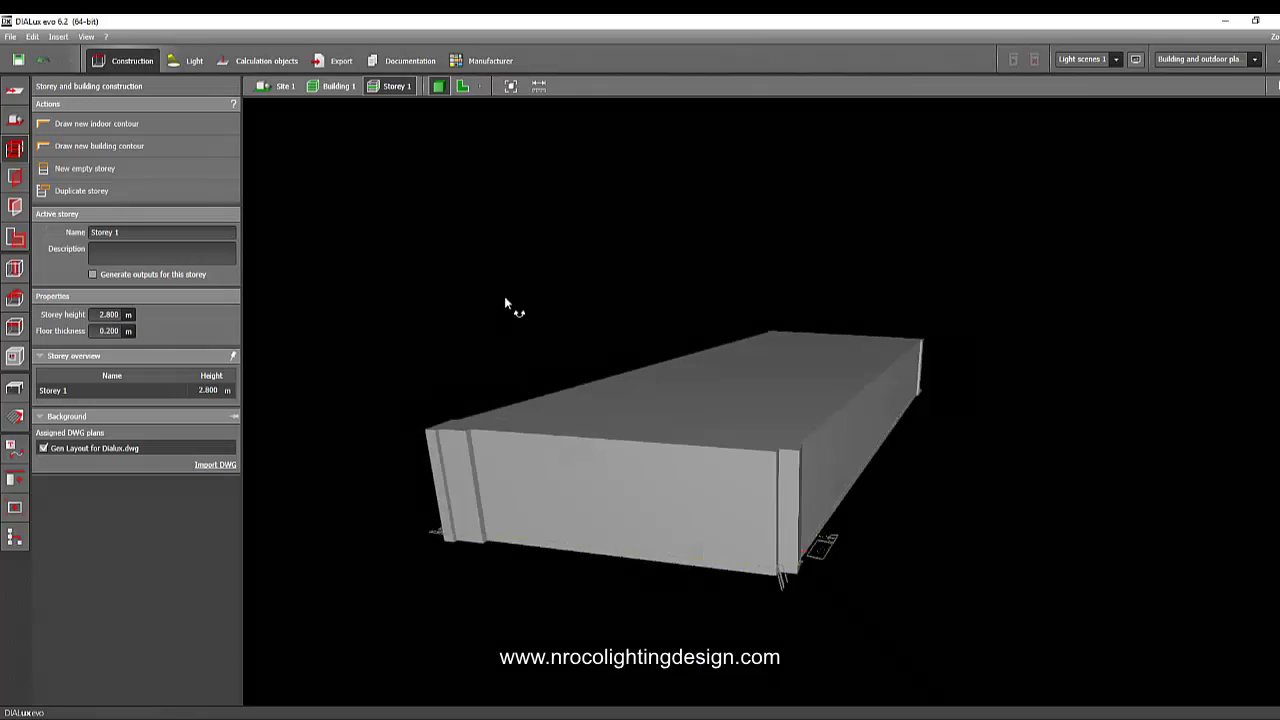
right_click_drag(505, 298, 447, 250)
left_click(462, 86)
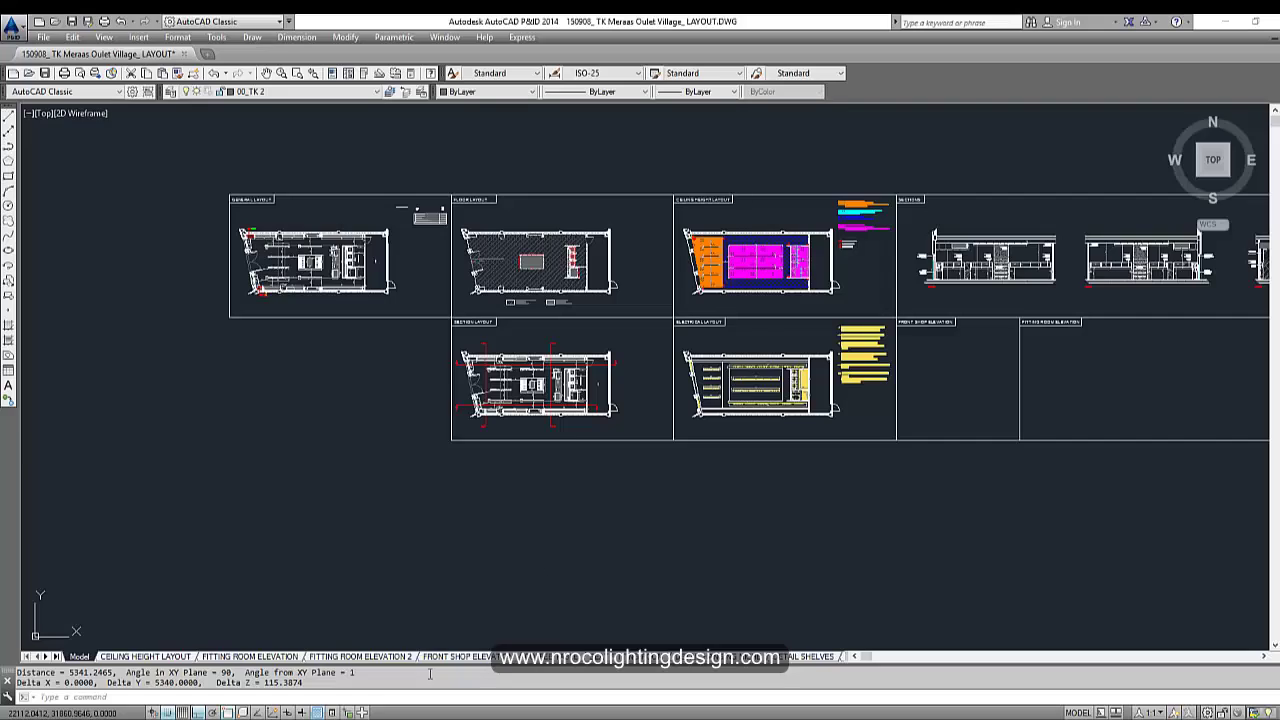
Step: Check the shop section in the AutoCAD drawing and set the height of Storey 1 to 5.34 m in DIALux evo
scroll(737, 120, "up", 10)
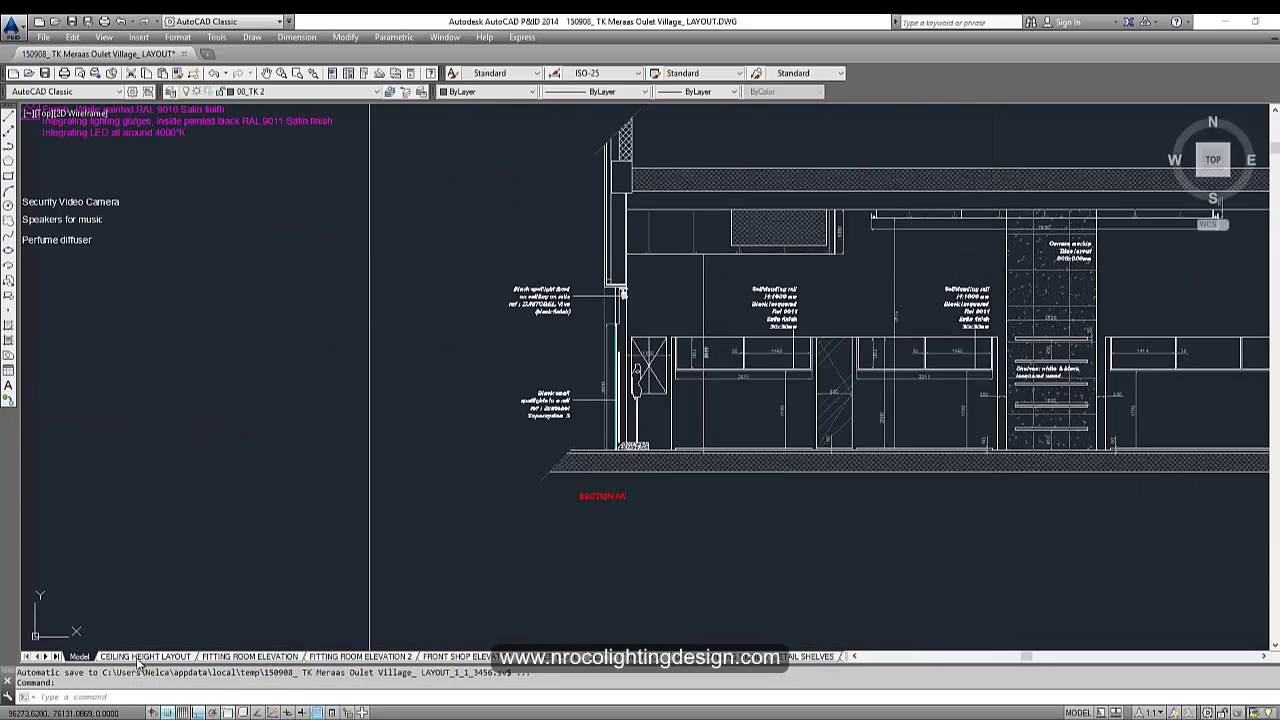
left_click_drag(145, 668, 143, 637)
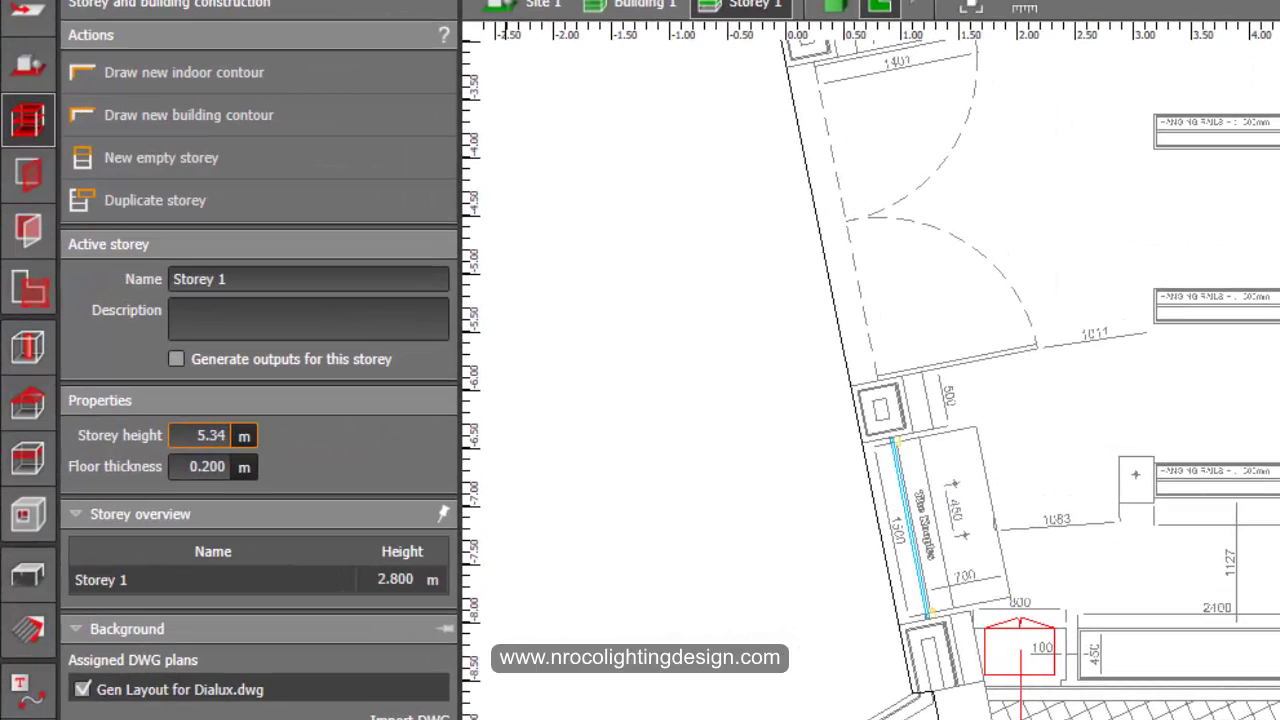
key("Return")
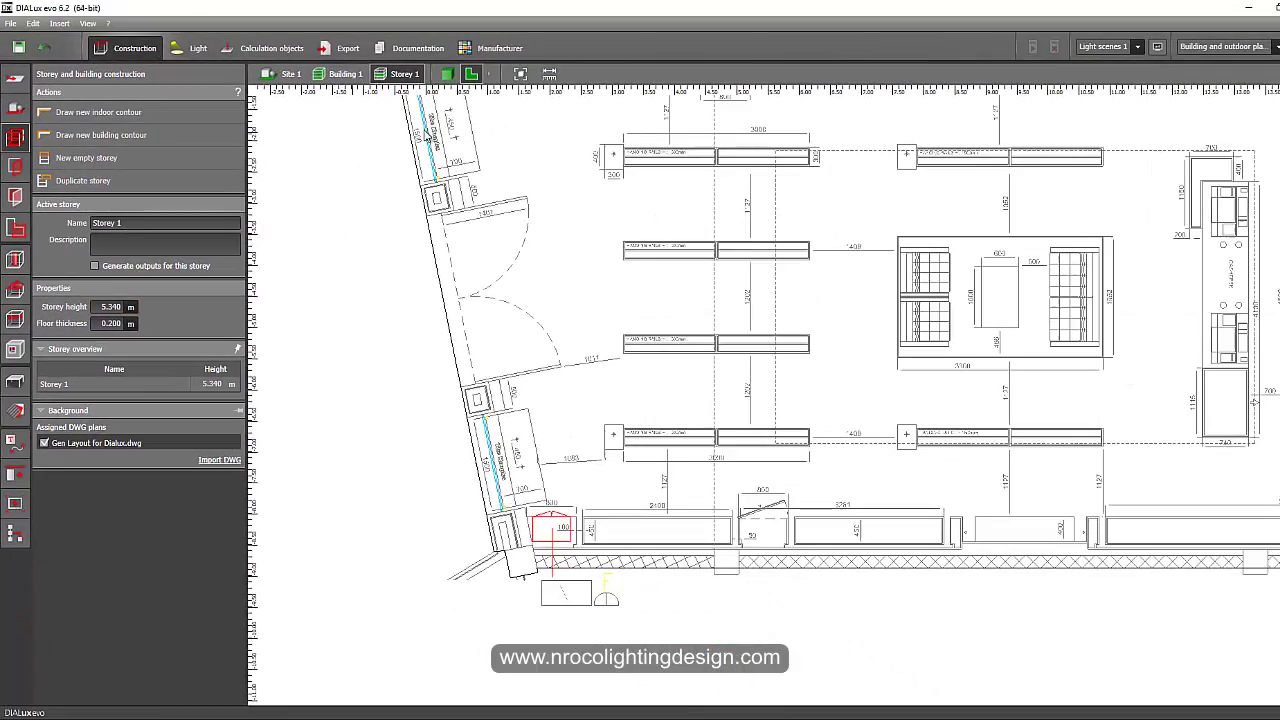
Step: Review the building at its new storey height in 3D and return to the plan view of the whole shop
left_click(448, 75)
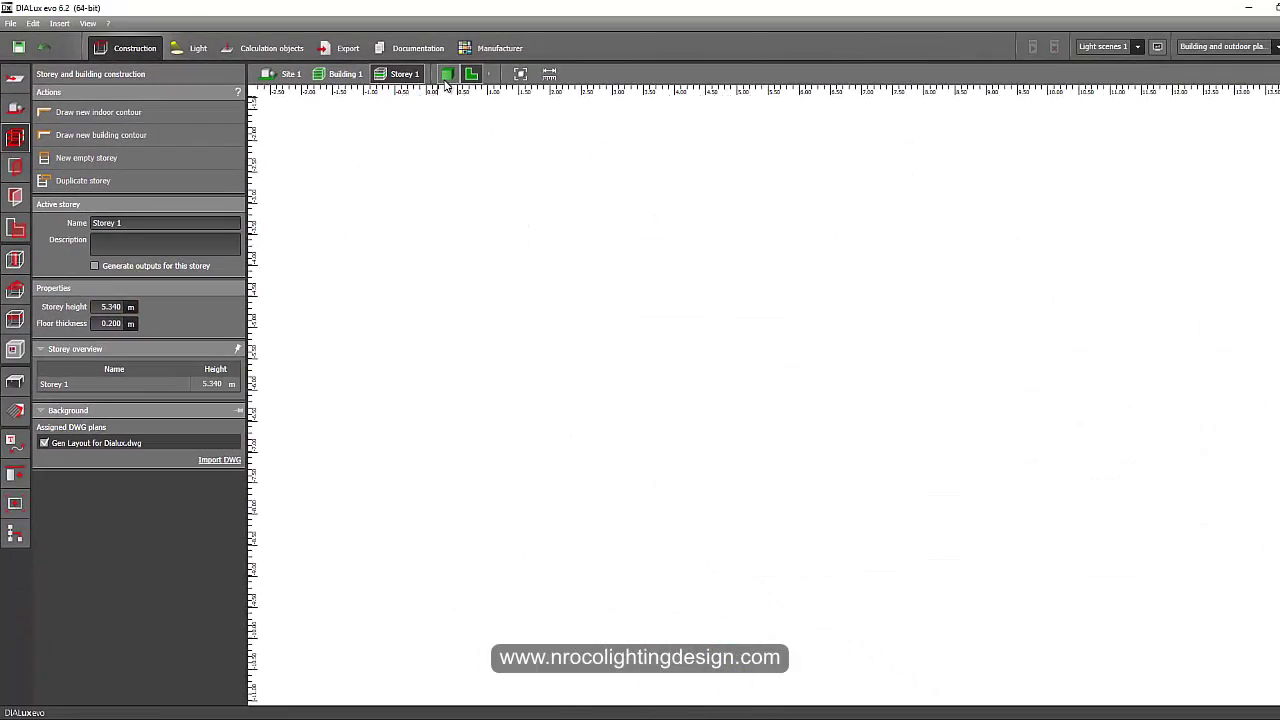
right_click_drag(394, 315, 362, 432)
left_click_drag(362, 432, 355, 415)
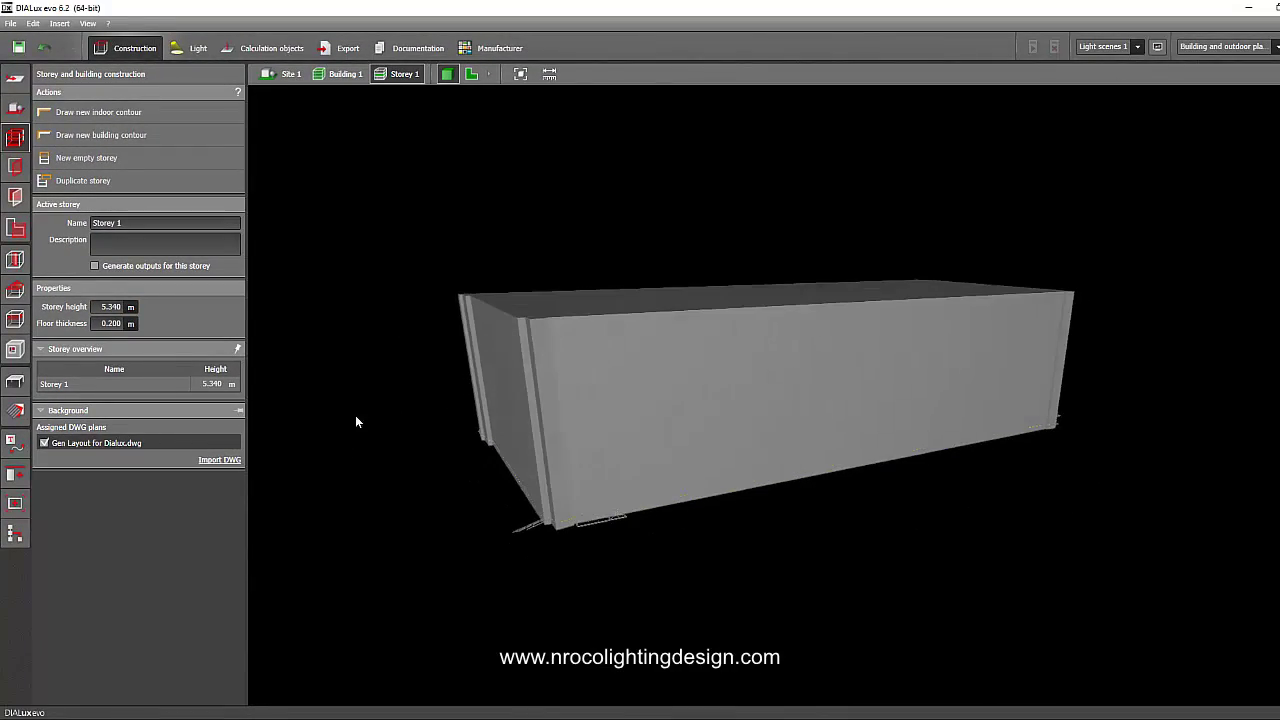
left_click(471, 73)
left_click_drag(425, 235, 402, 385)
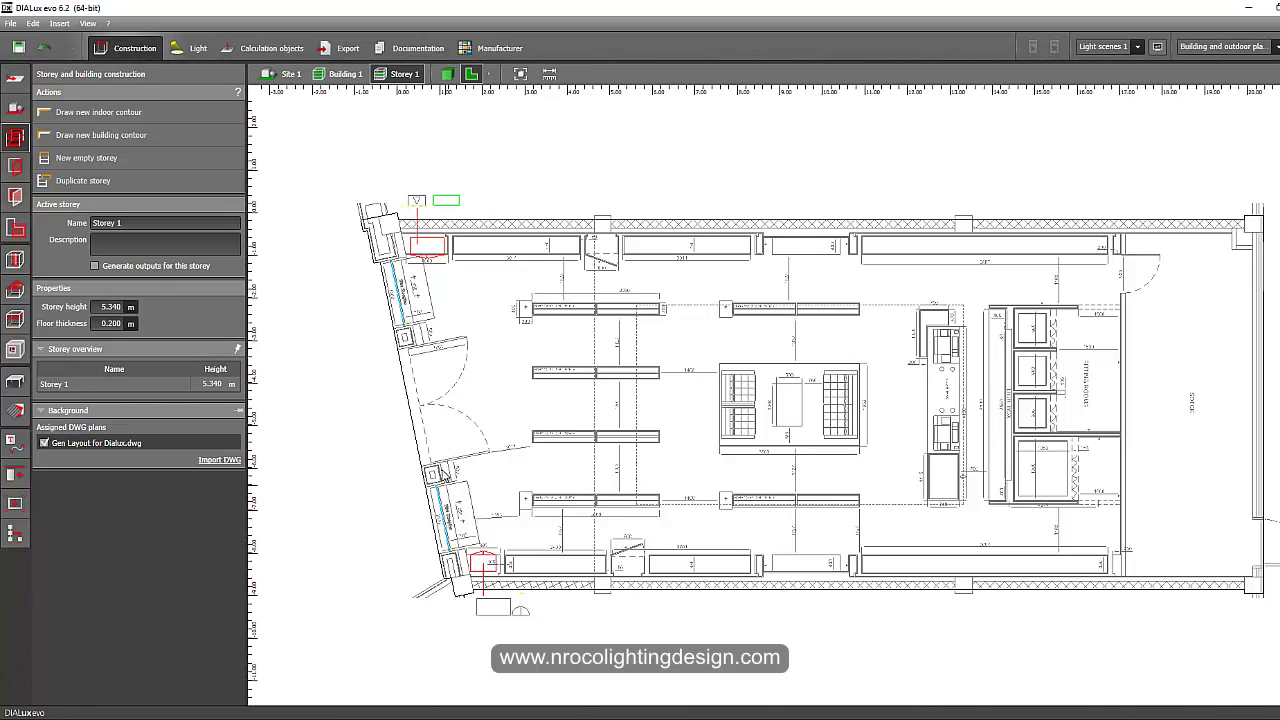
left_click_drag(464, 497, 422, 503)
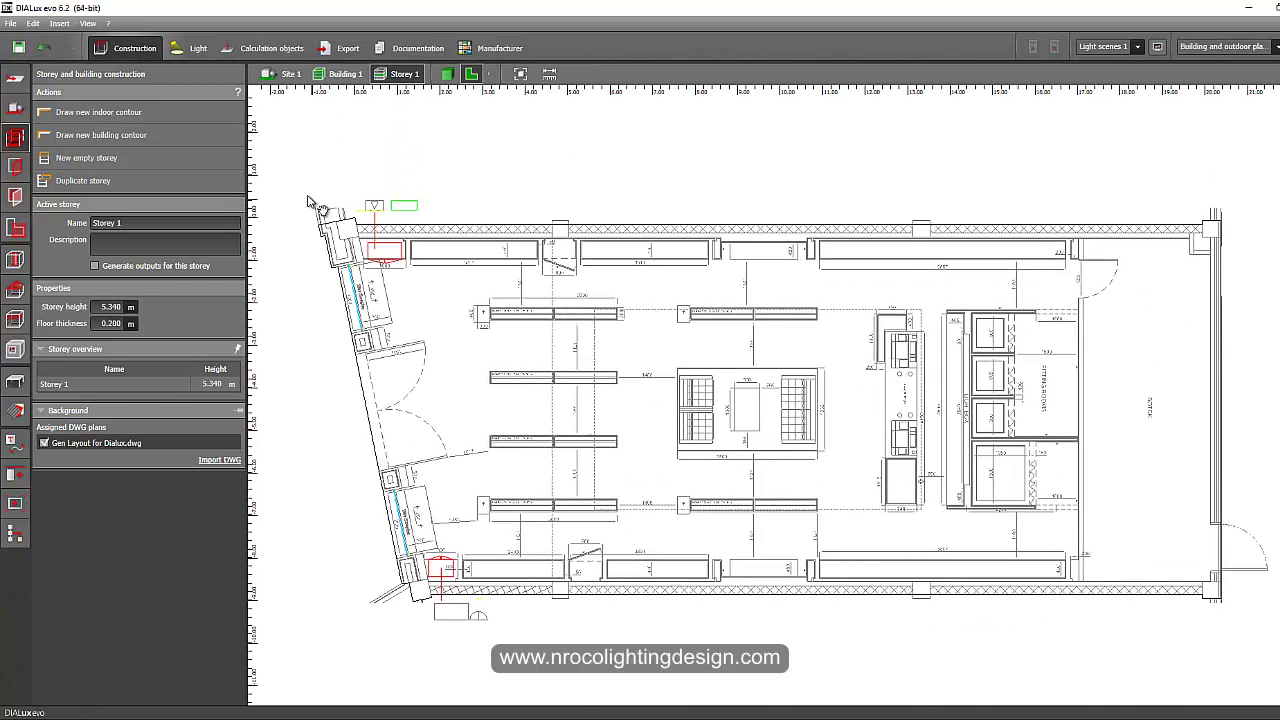
middle_click_drag(308, 202, 320, 194)
middle_click_drag(430, 354, 456, 325)
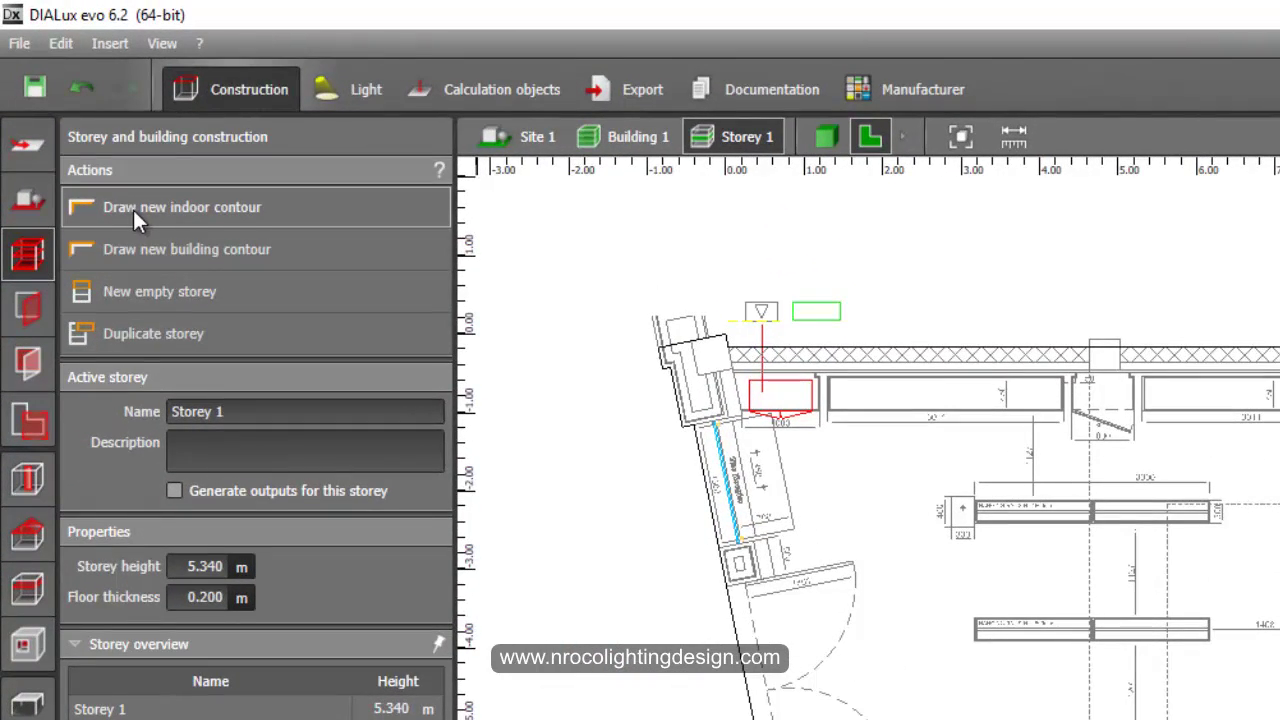
left_click(146, 211)
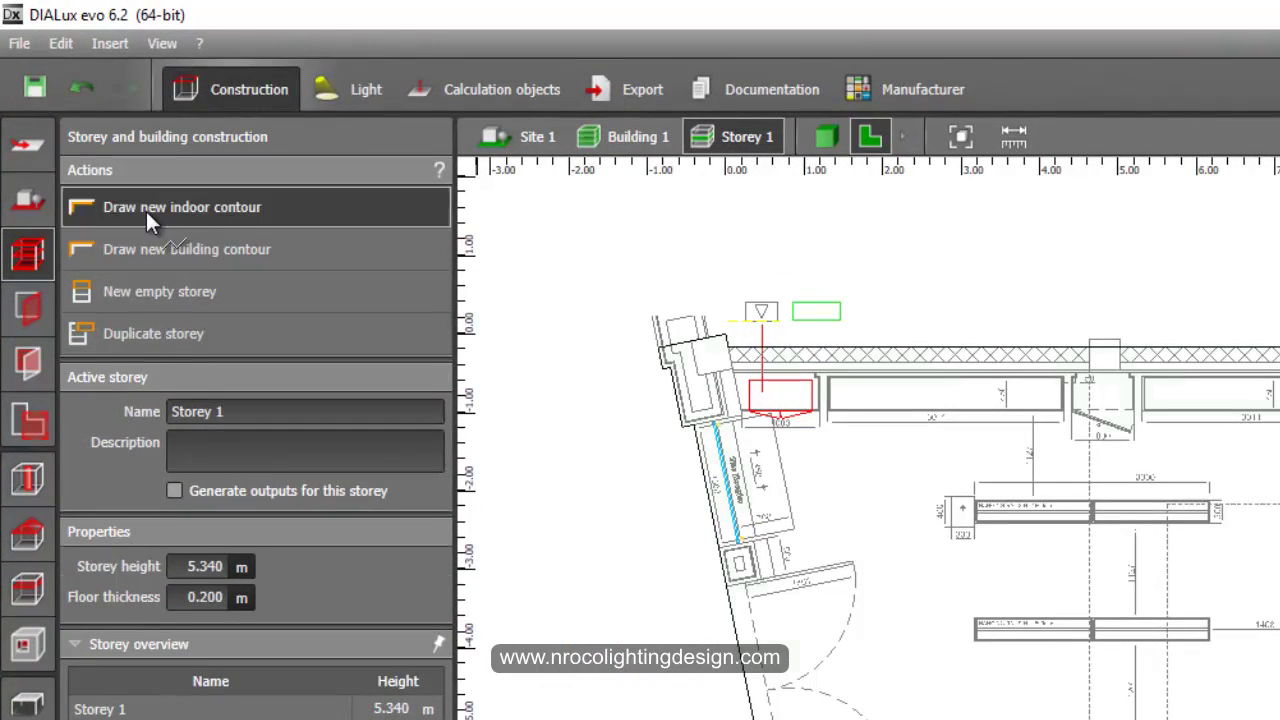
scroll(1039, 565, "up", 3)
scroll(1040, 570, "down", 2)
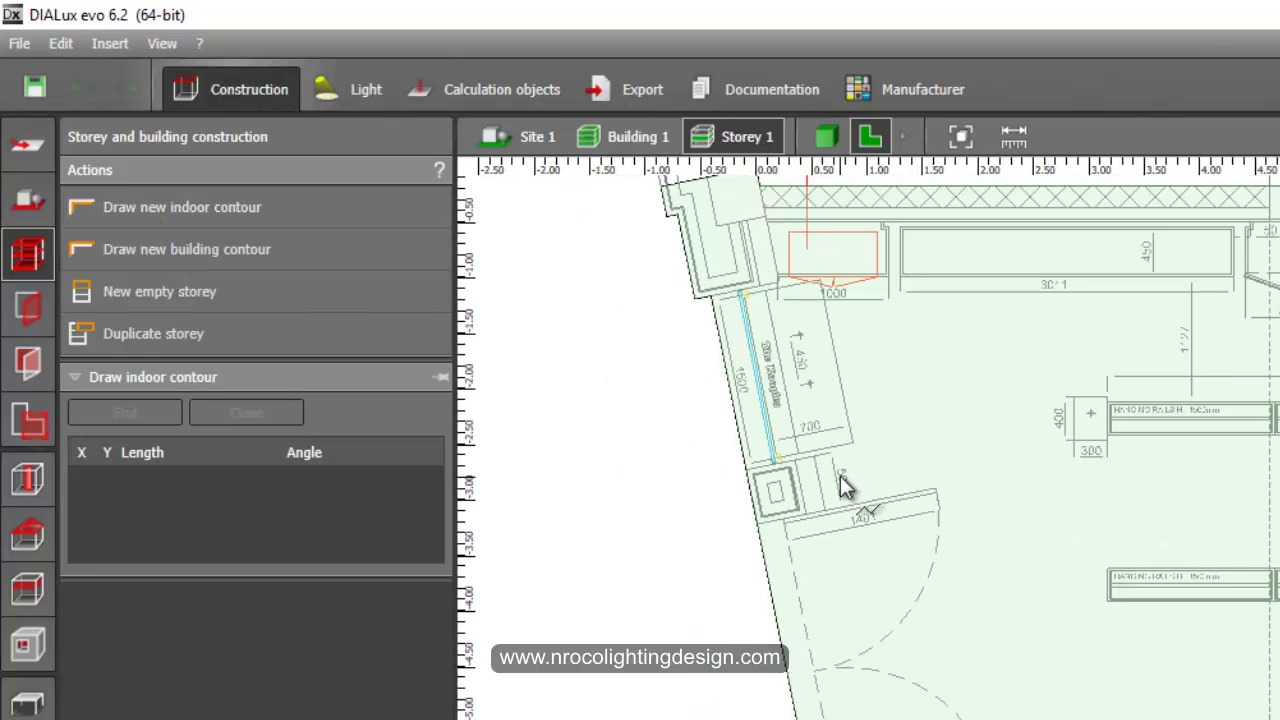
scroll(1073, 495, "up", 5)
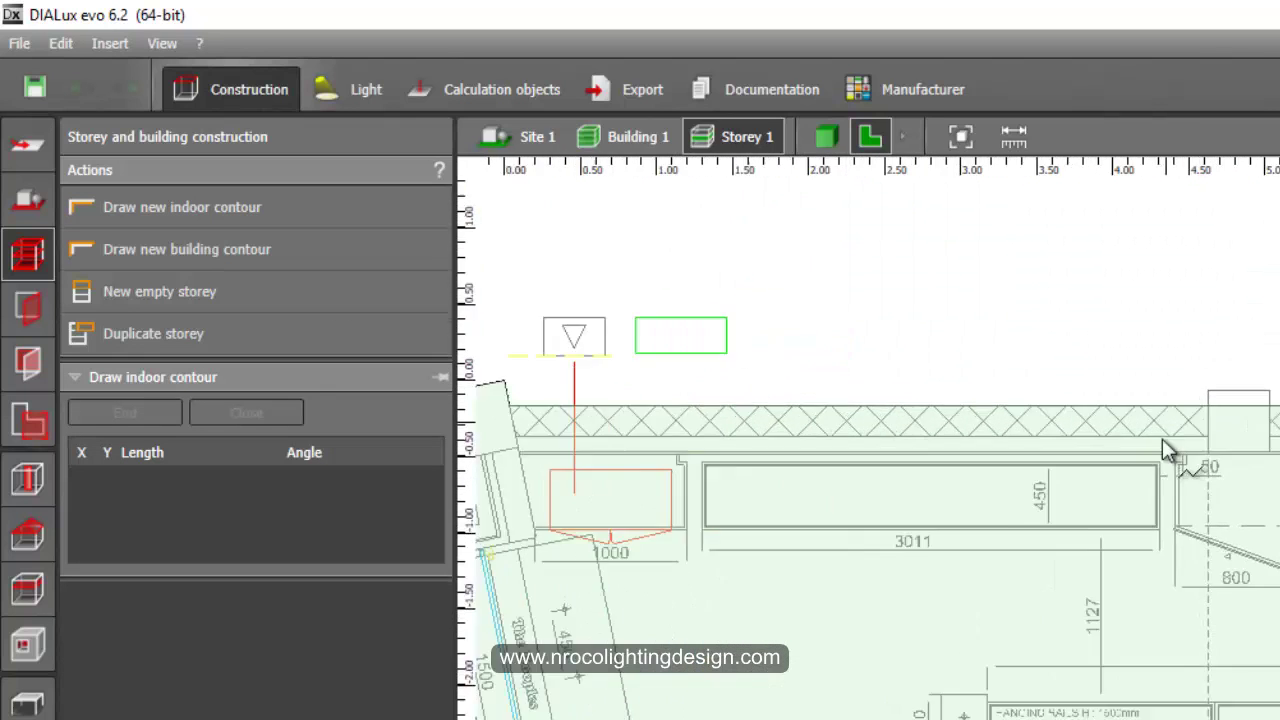
scroll(958, 490, "up", 1)
middle_click_drag(906, 456, 1279, 468)
scroll(967, 424, "up", 5)
scroll(1006, 462, "up", 3)
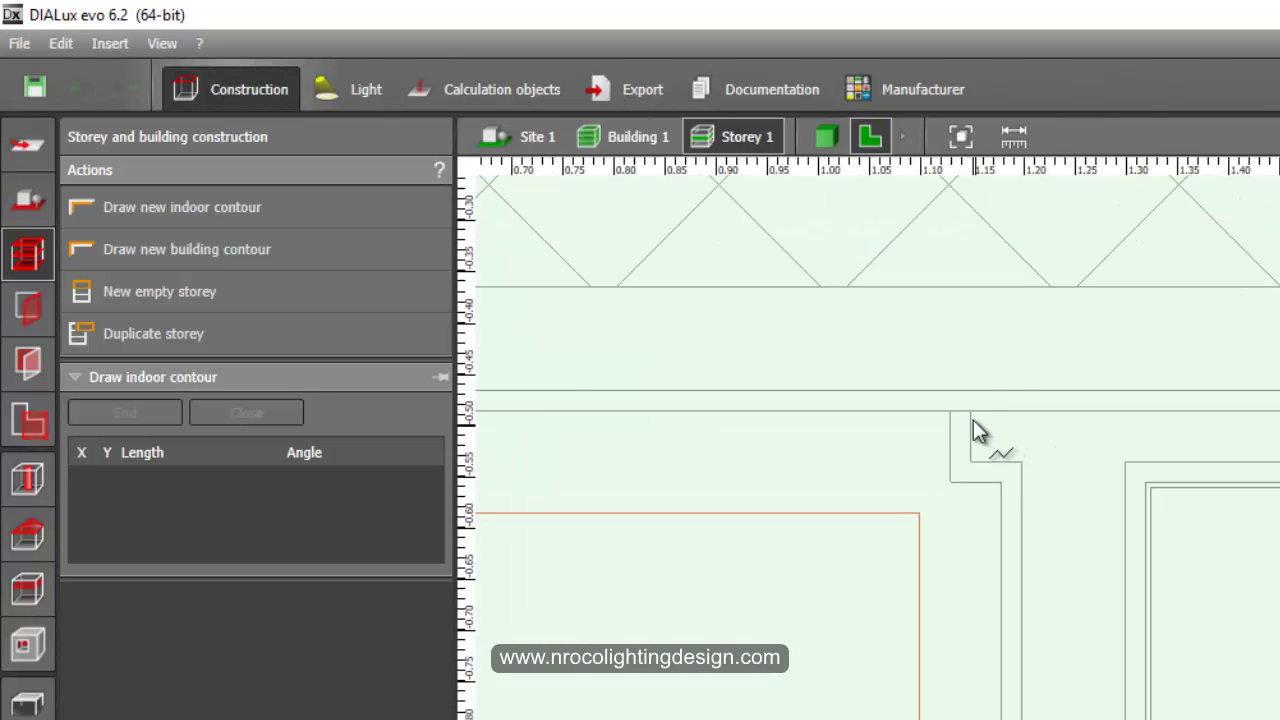
left_click(972, 421)
key("Escape")
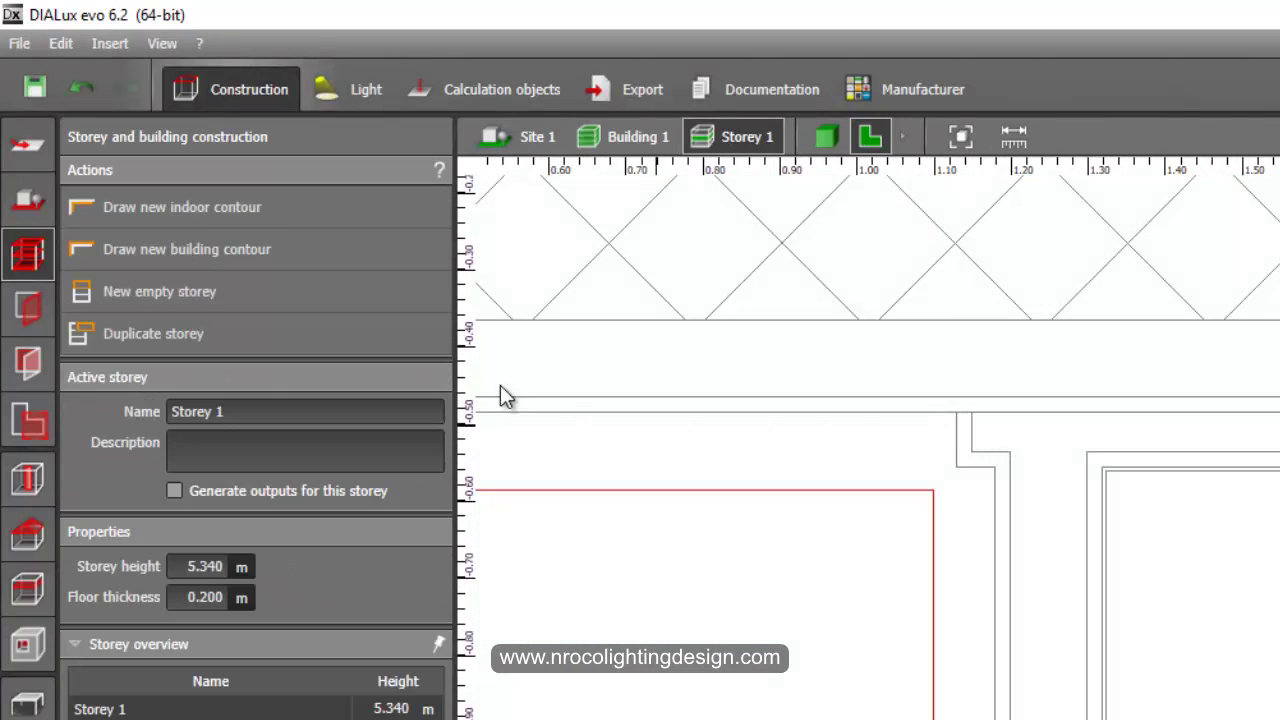
Step: Start a new indoor contour at the corner of the first upper wall partition, tracing its 0.050 m and 0.049 m recess to the wall's inner face
left_click(286, 214)
scroll(1040, 475, "up", 2)
left_click(1000, 452)
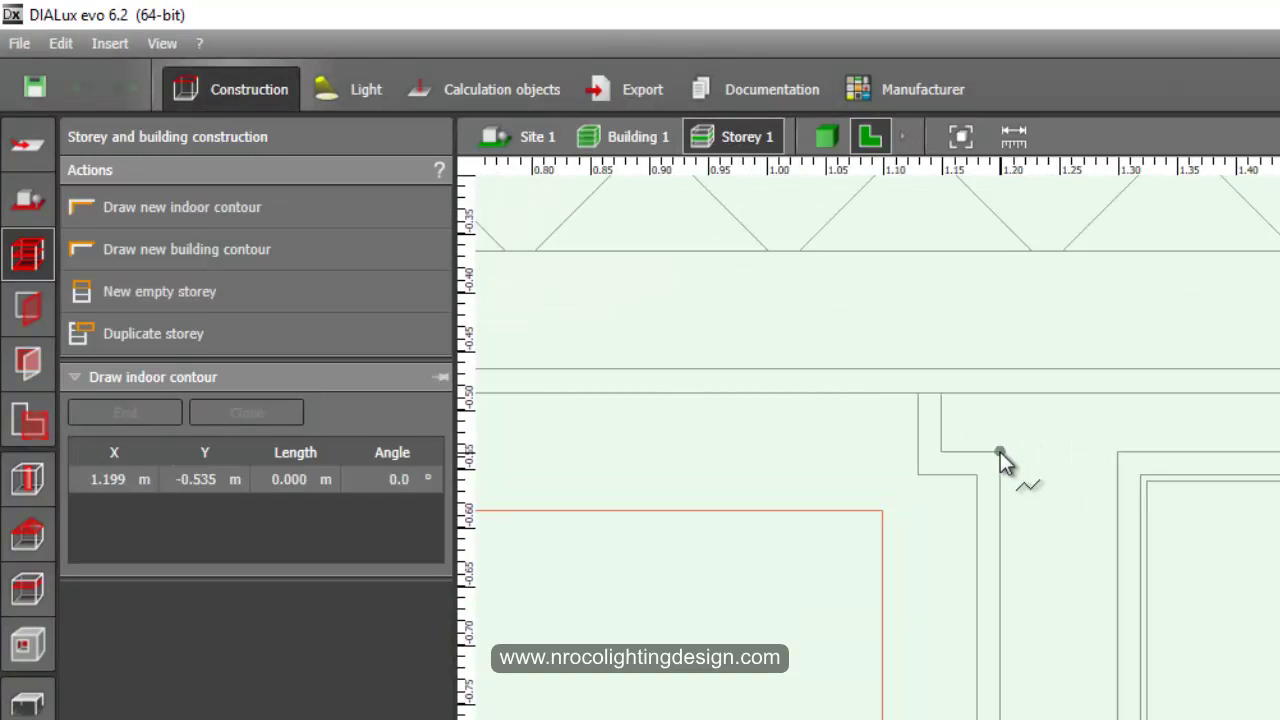
left_click(941, 452)
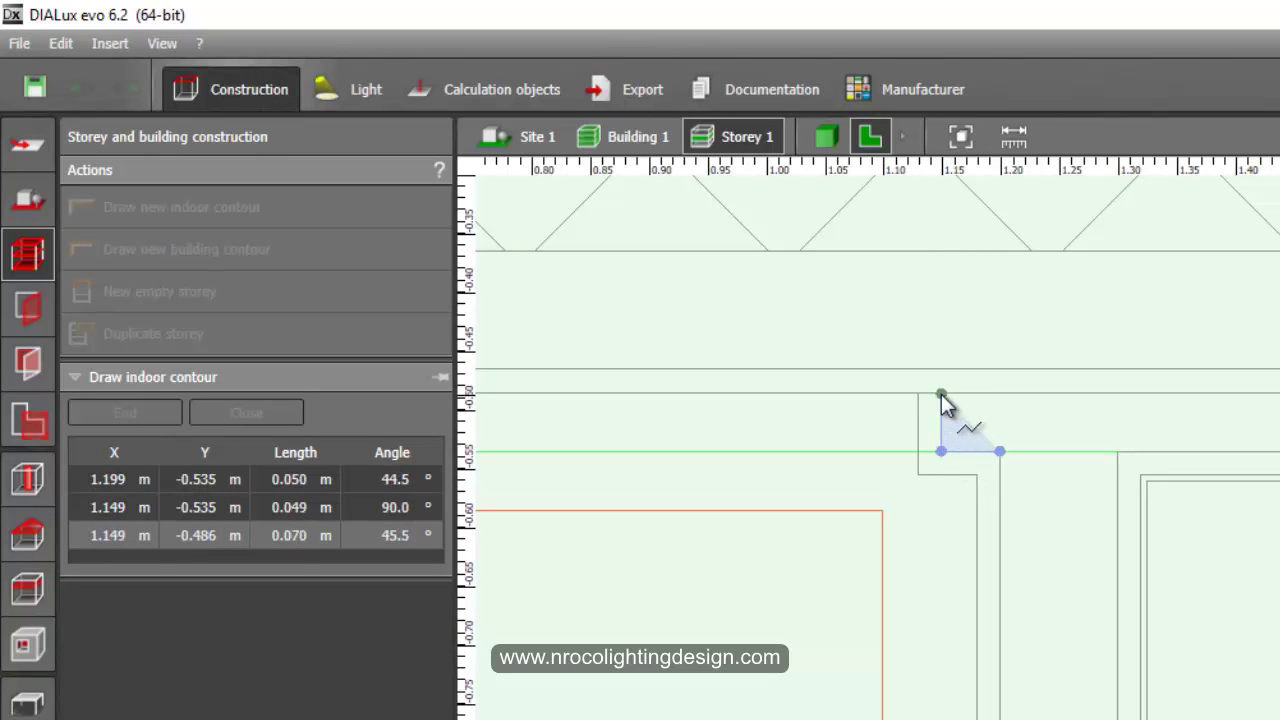
left_click(941, 395)
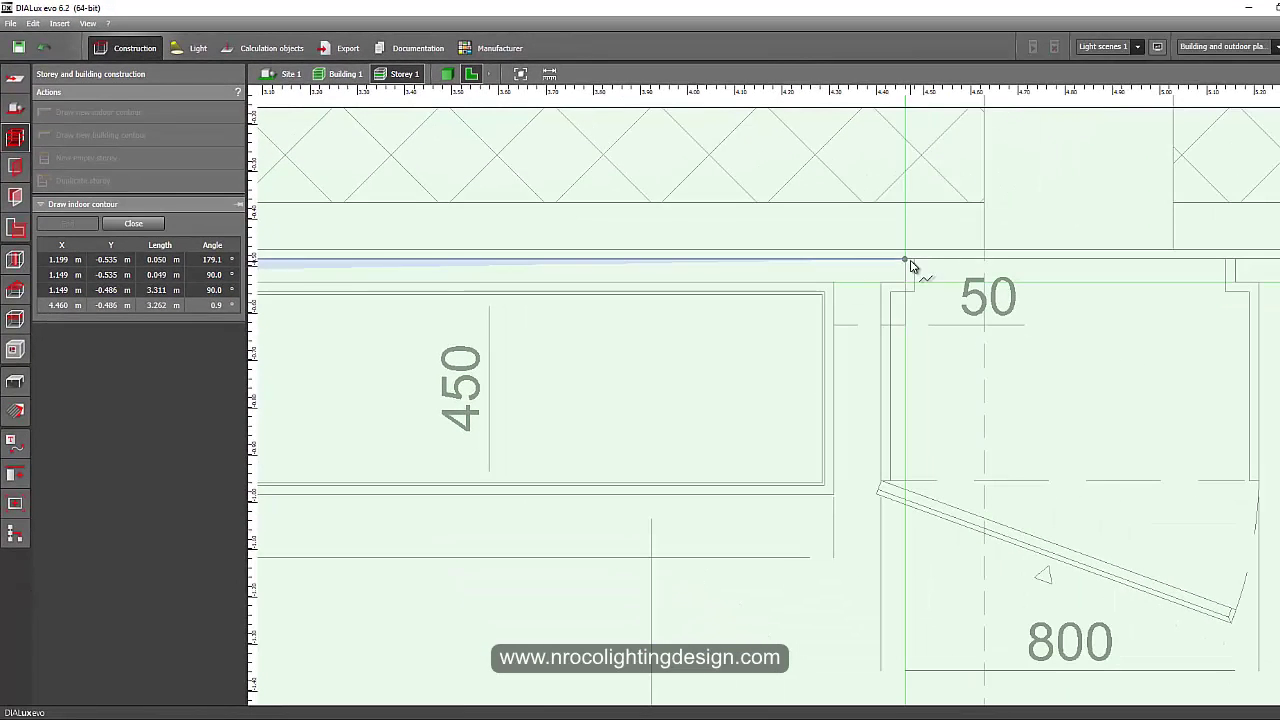
Step: Continue the indoor contour 3.311 m along the upper wall's inner face, around the partition by 0.050 m, 0.050 m and 0.420 m, and 0.800 m across the door niche
left_click(907, 260)
left_click(904, 285)
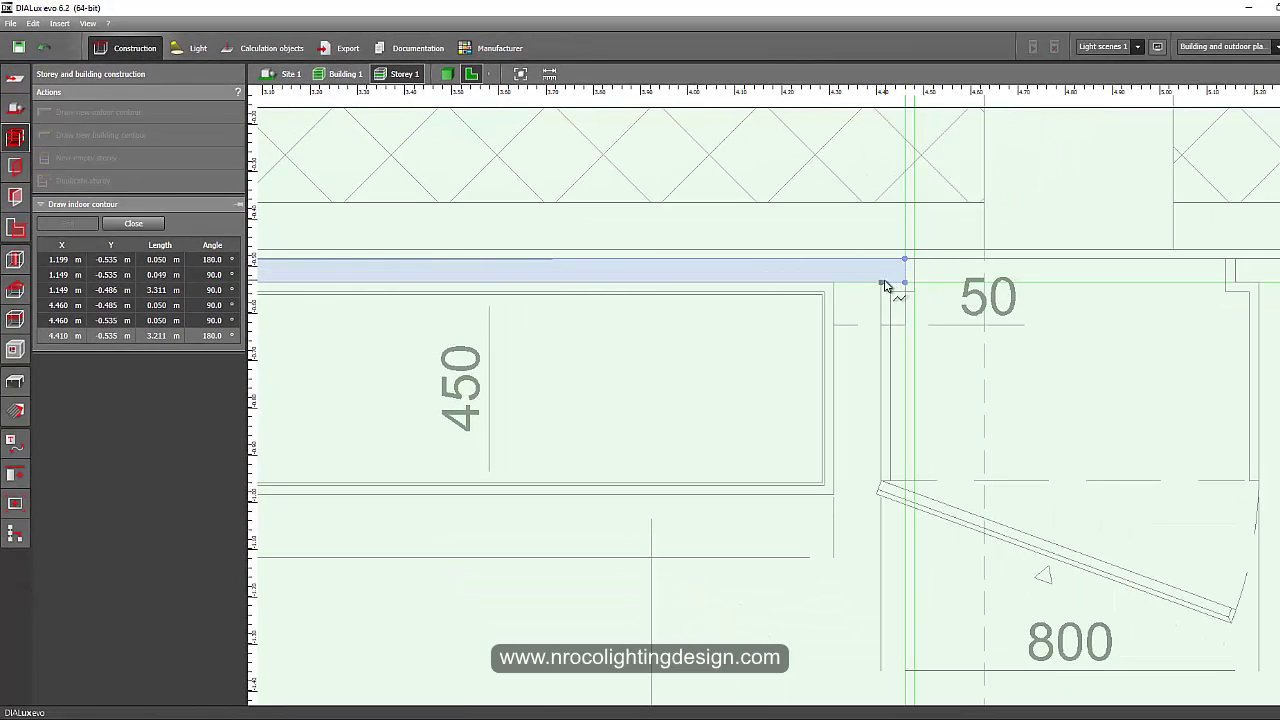
left_click(881, 282)
left_click(882, 482)
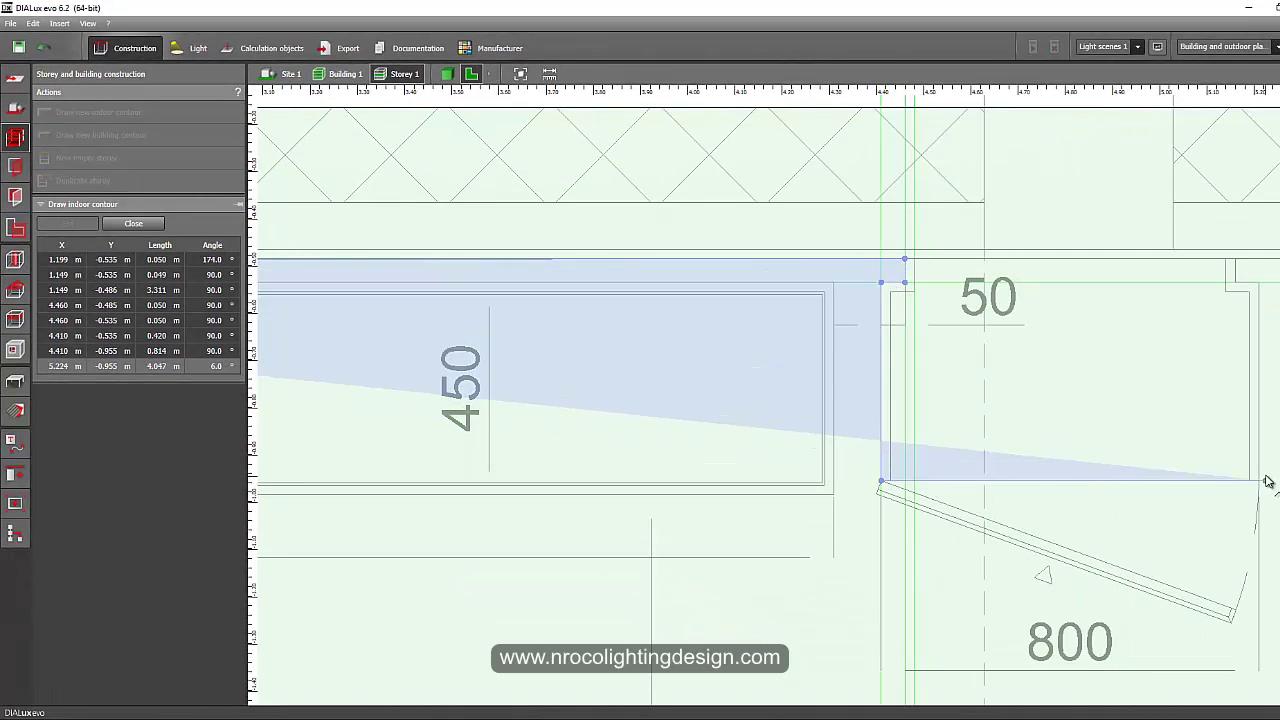
left_click(1258, 482)
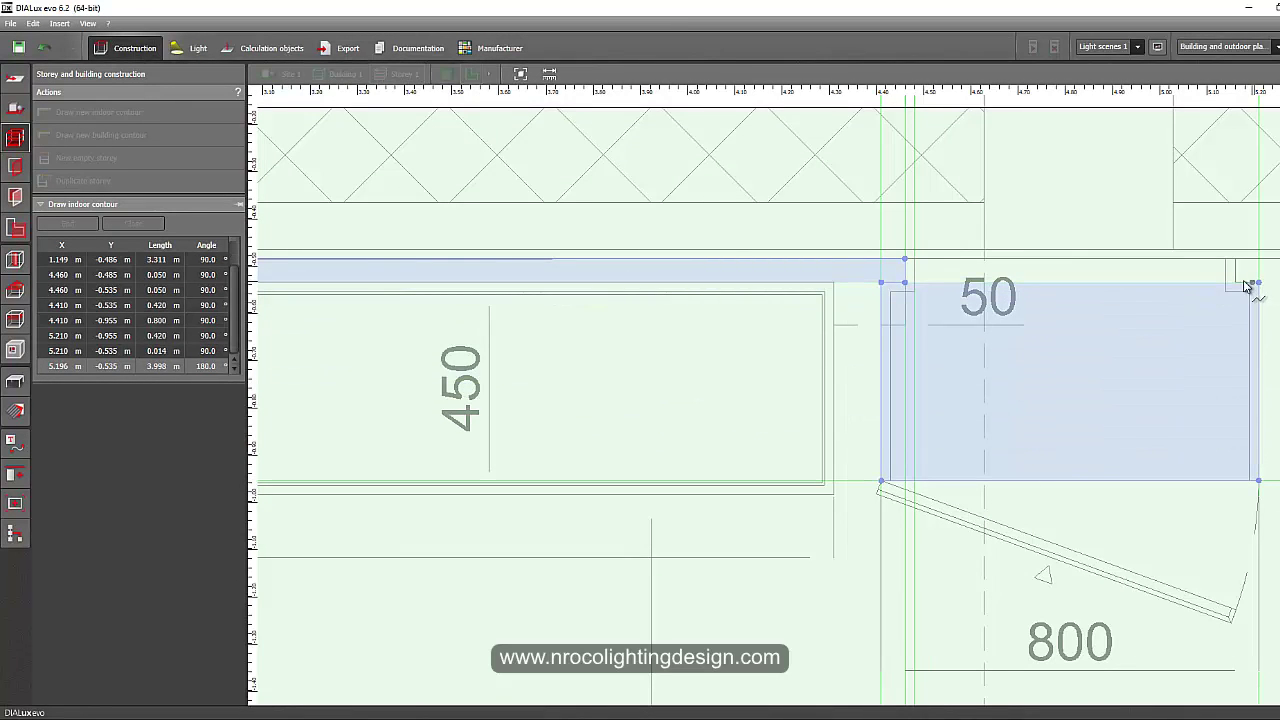
Step: Continue the indoor contour 0.050 m and 0.050 m around the door niche's far corner and 3.311 m along the upper wall's inner face
left_click(1238, 279)
left_click(1239, 260)
scroll(1212, 308, "down", 2)
middle_click_drag(1215, 338, 495, 373)
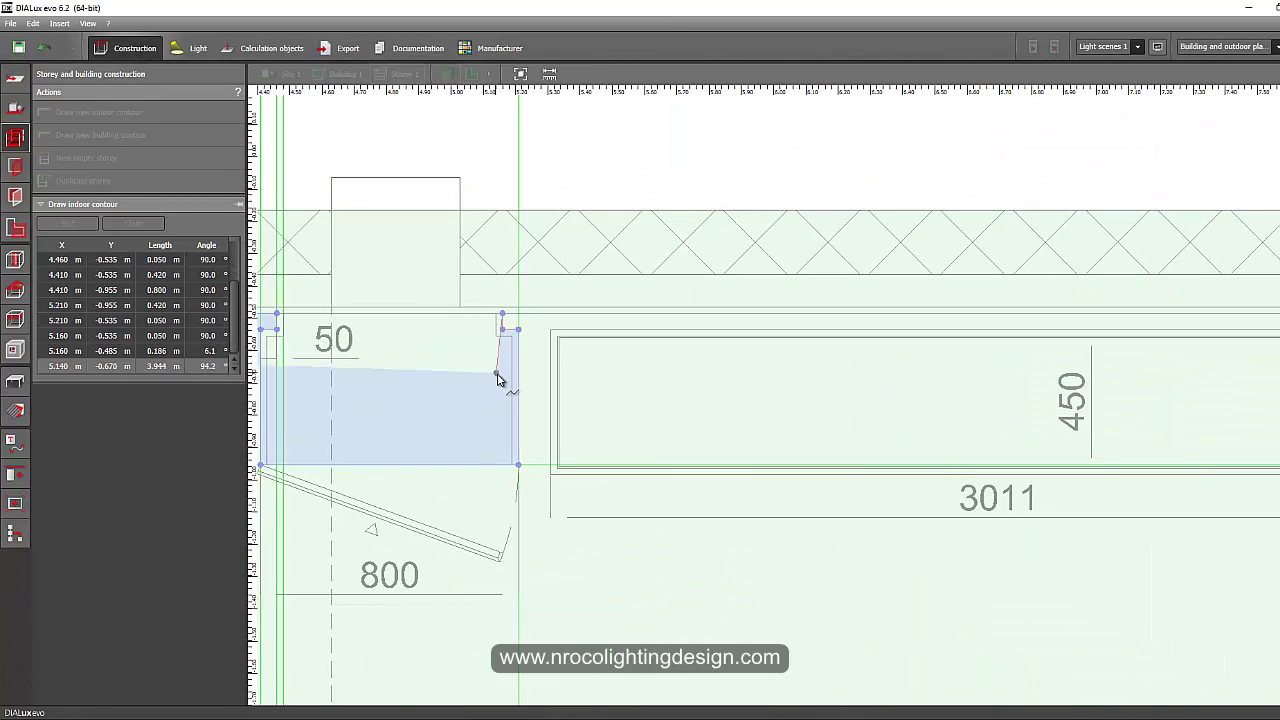
scroll(490, 372, "down", 3)
scroll(951, 306, "up", 4)
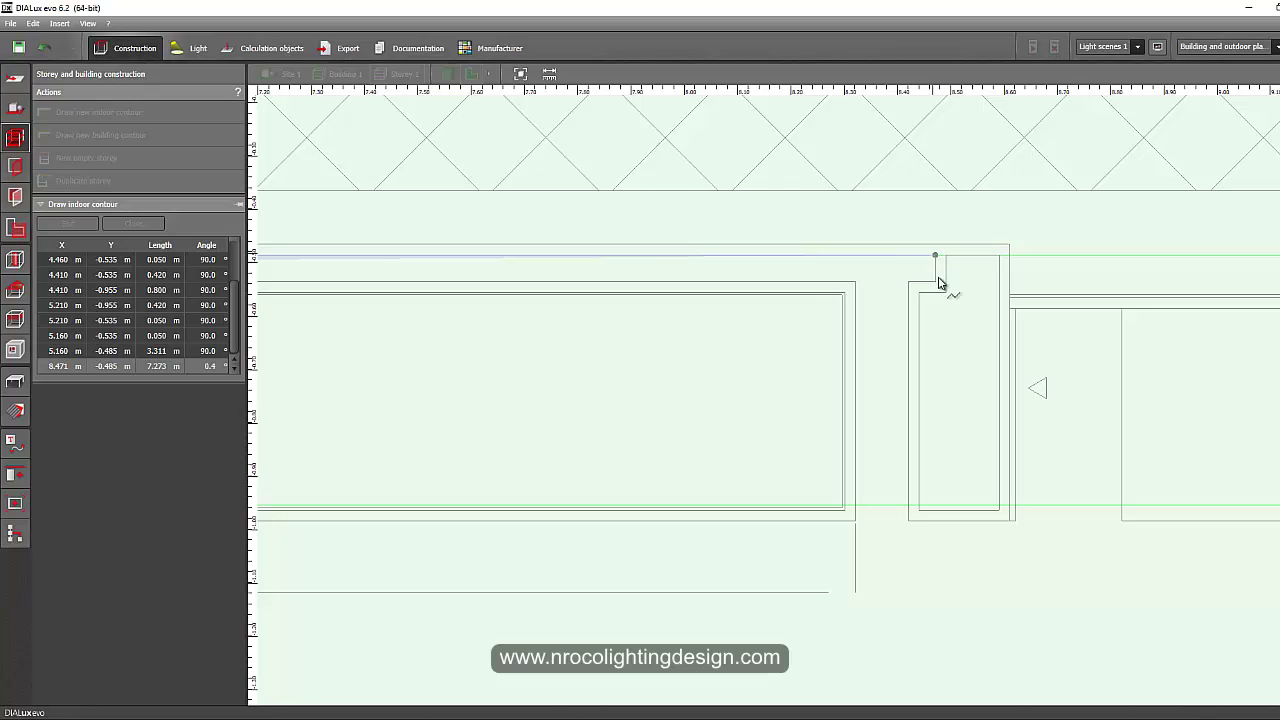
Step: Trace the indoor contour around the next partition with segments of 0.050 m, 0.050 m, 0.450 m, 0.200 m and 0.400 m
left_click(936, 282)
left_click(909, 283)
left_click(910, 522)
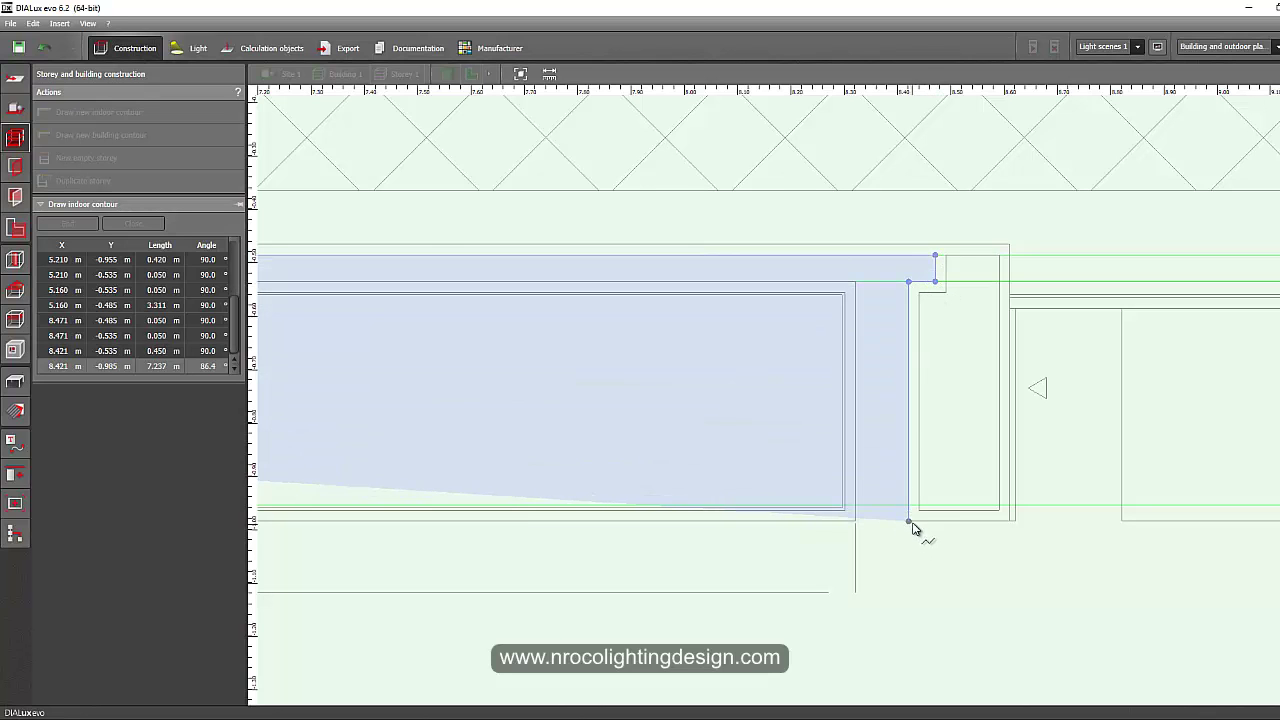
middle_click_drag(1014, 540, 689, 503)
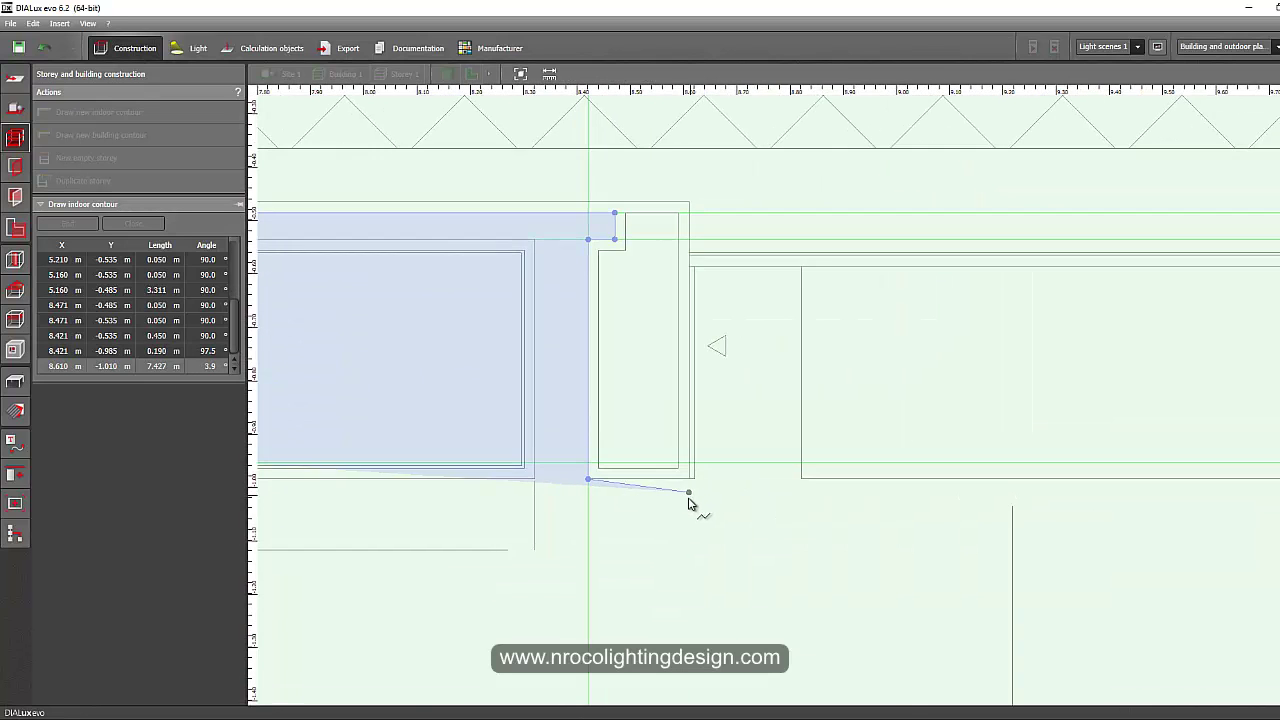
scroll(689, 503, "down", 2)
scroll(702, 500, "up", 1)
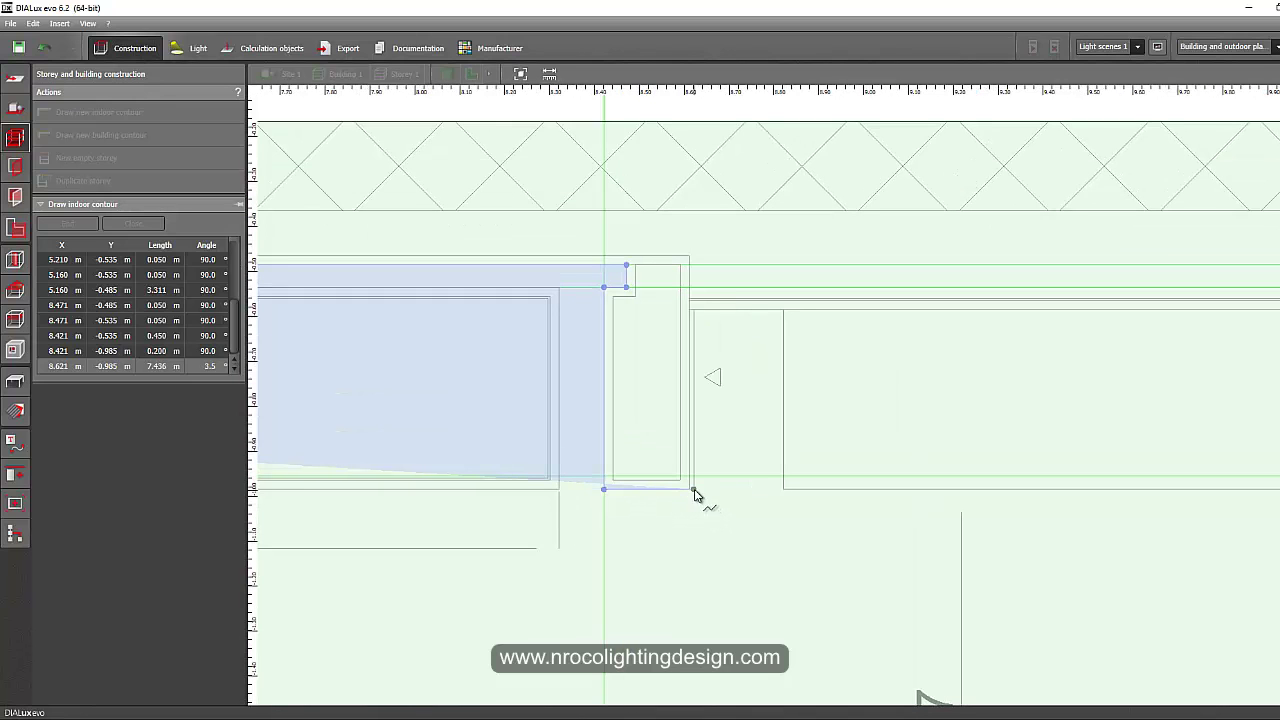
left_click(694, 490)
left_click(700, 319)
Step: Continue the indoor contour 2.000 m along the recessed wall and around the following partition by 0.400 m, 0.200 m, 0.450 m, 0.050 m and 0.050 m
scroll(704, 322, "down", 5)
middle_click_drag(940, 400, 571, 394)
scroll(747, 350, "up", 1)
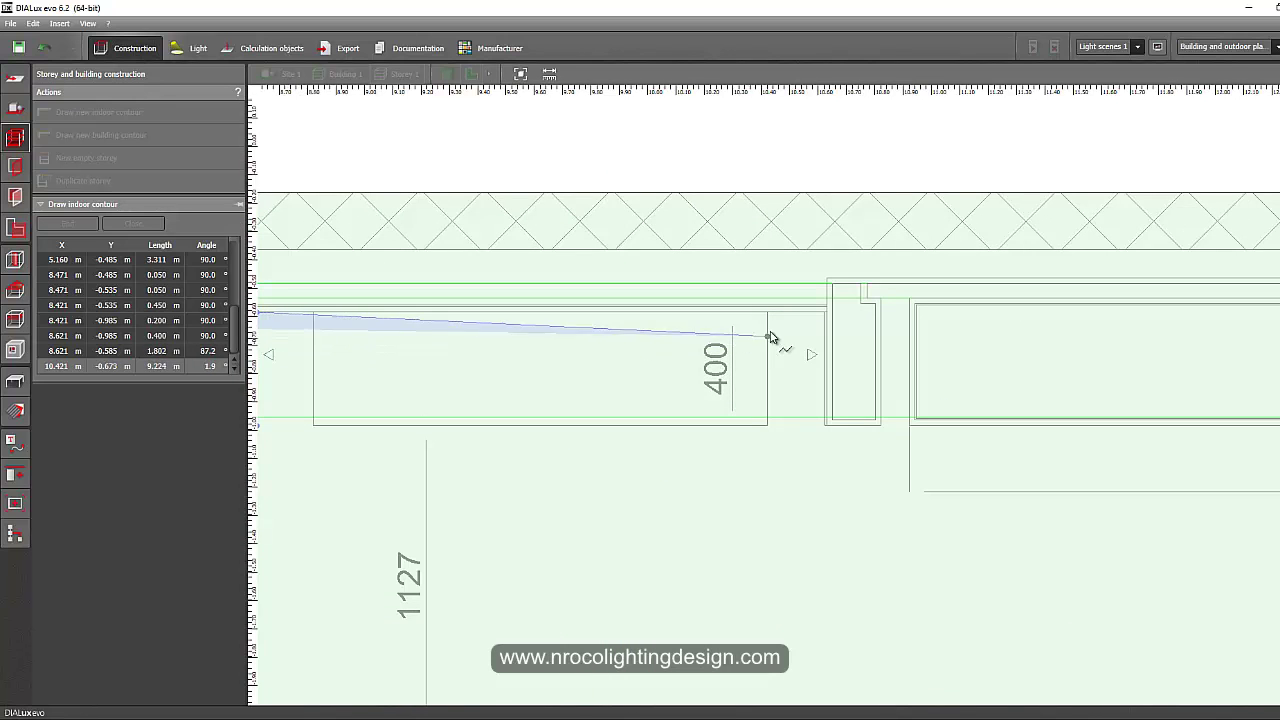
scroll(773, 336, "up", 1)
left_click(842, 307)
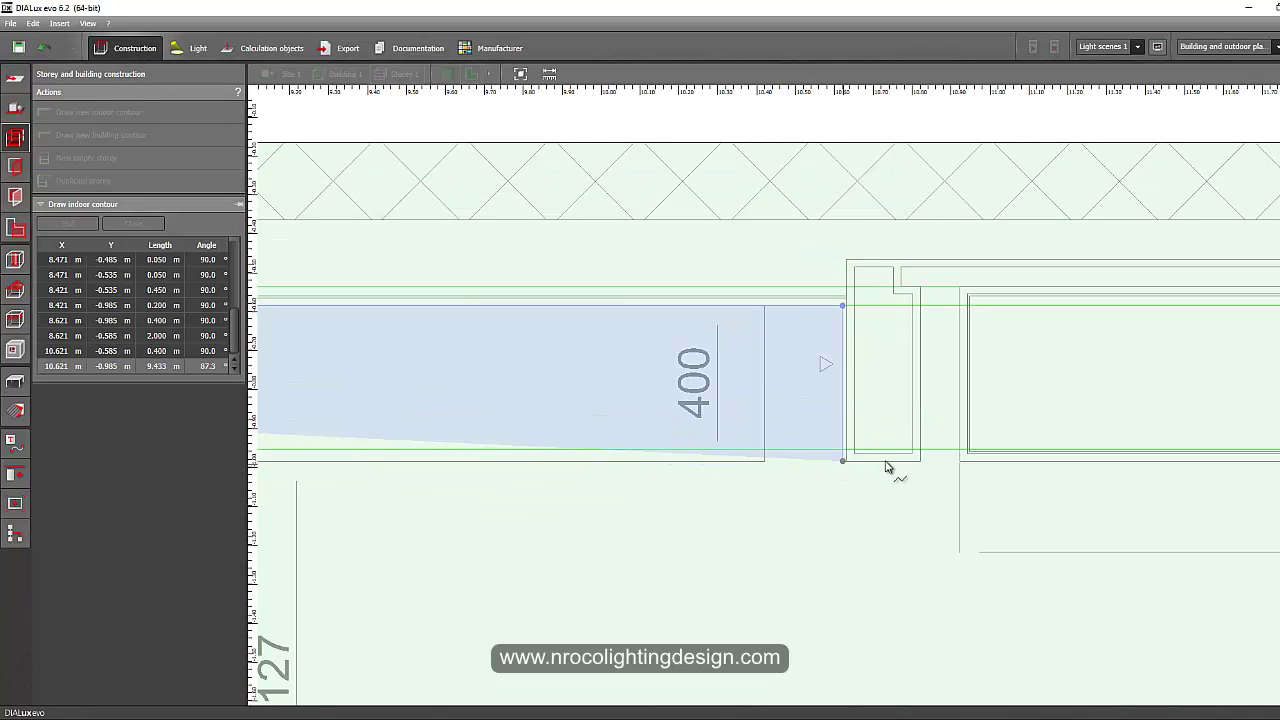
left_click(920, 458)
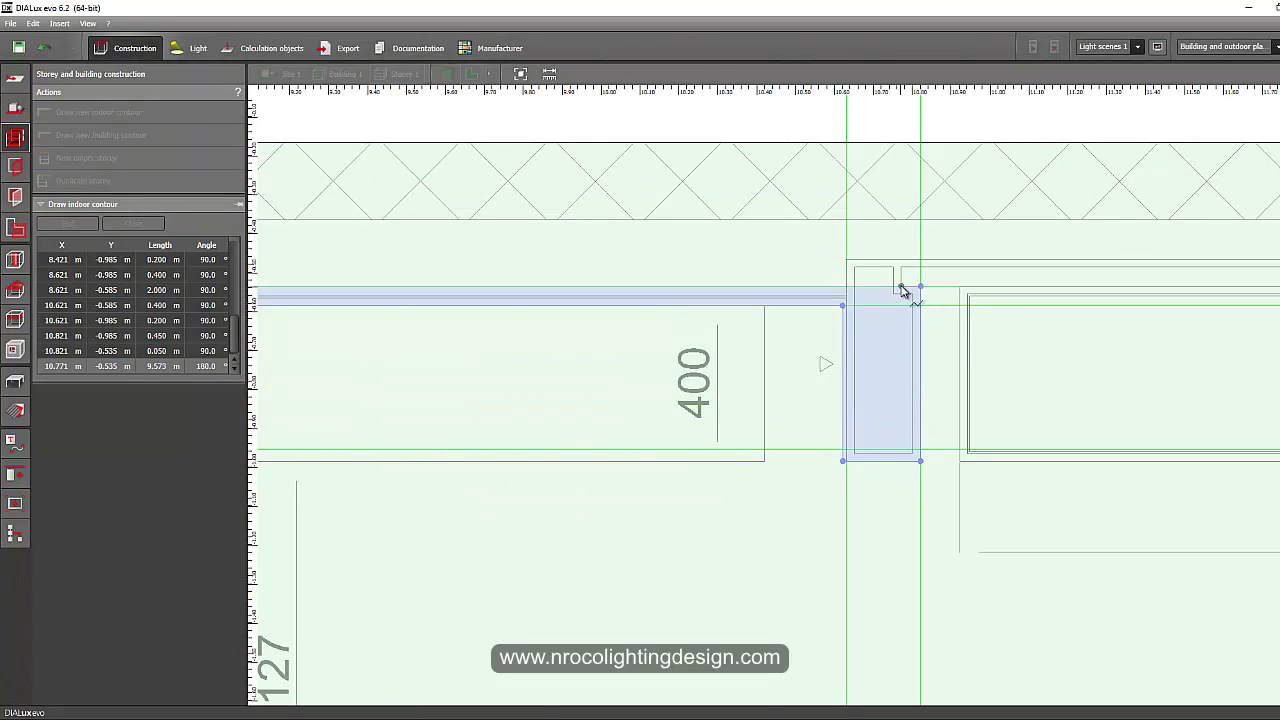
left_click(901, 287)
left_click(901, 267)
Step: Continue the indoor contour 6.107 m along the upper wall, and trace the end partition's 0.050 m, 0.050 m and 0.450 m sides
scroll(930, 318, "down", 1)
middle_click_drag(1035, 341, 435, 358)
middle_click_drag(915, 359, 415, 347)
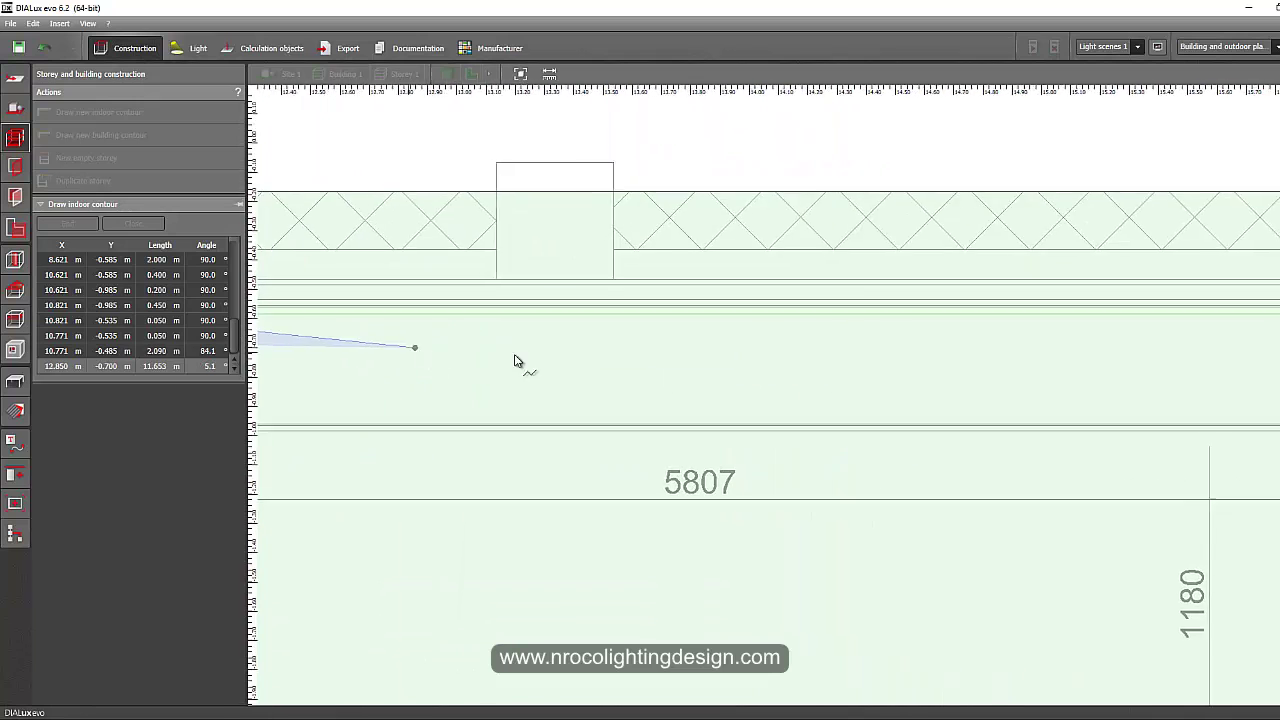
middle_click_drag(1026, 348, 543, 343)
middle_click_drag(1045, 312, 780, 297)
scroll(855, 291, "up", 1)
left_click(842, 256)
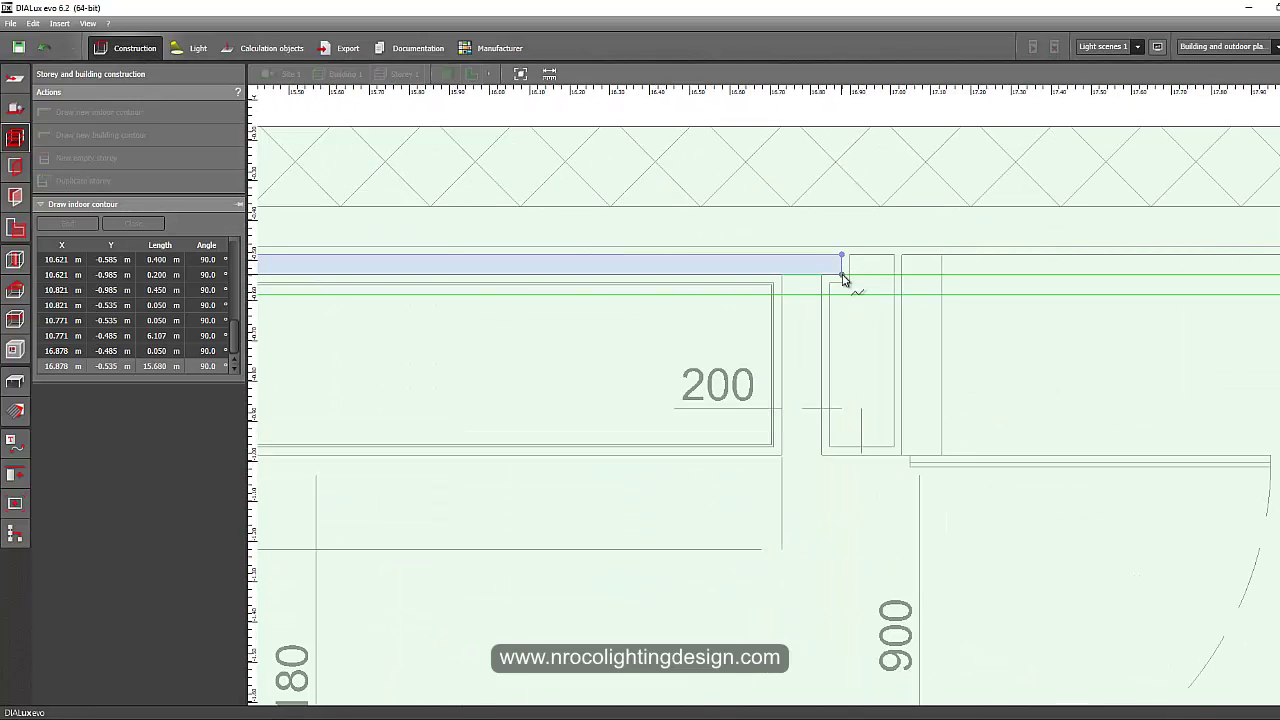
left_click(821, 277)
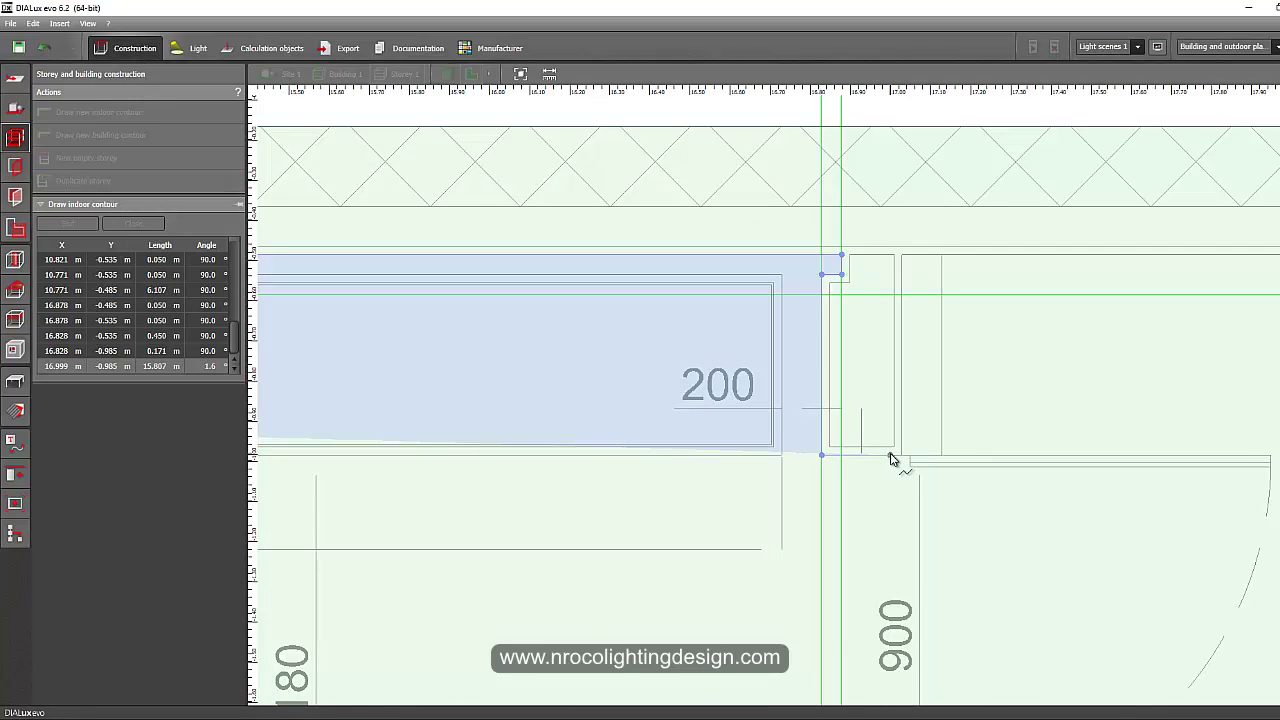
Step: Examine the stockroom door, fitting rooms, lightbox and lower wall on the plan to find the contour's continuing route
scroll(903, 485, "down", 3)
middle_click_drag(920, 585, 694, 243)
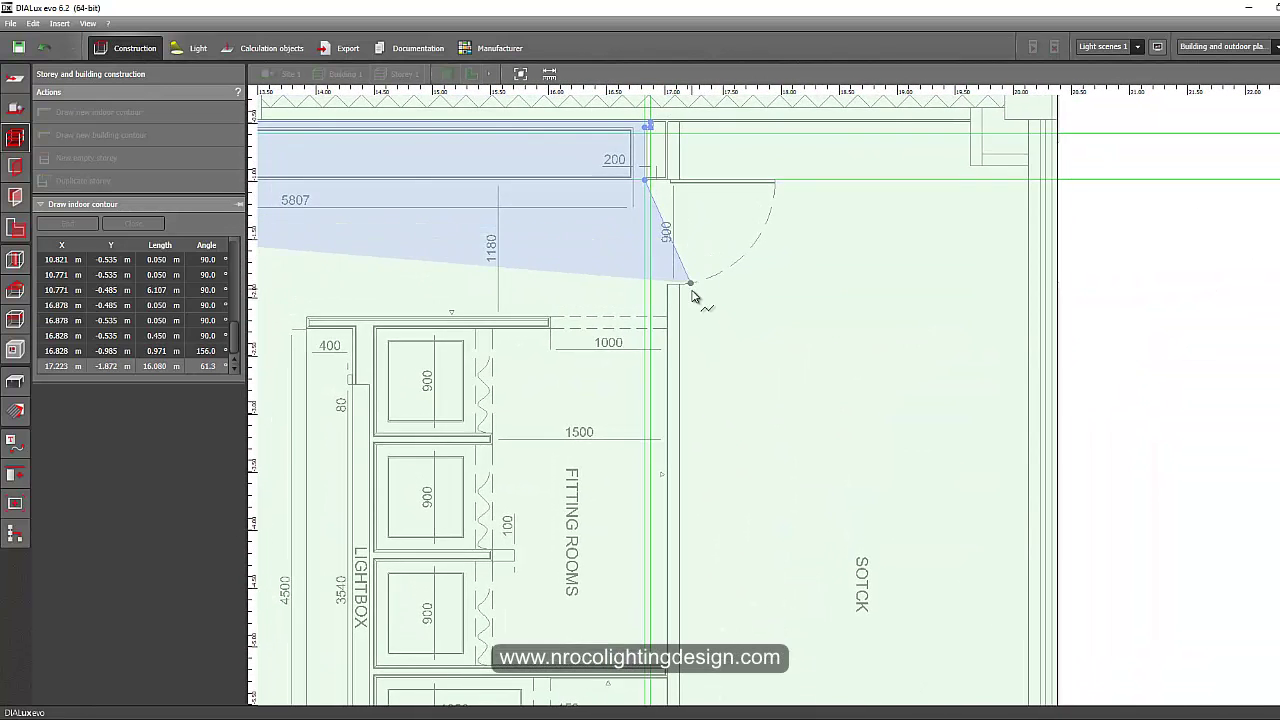
scroll(690, 294, "down", 1)
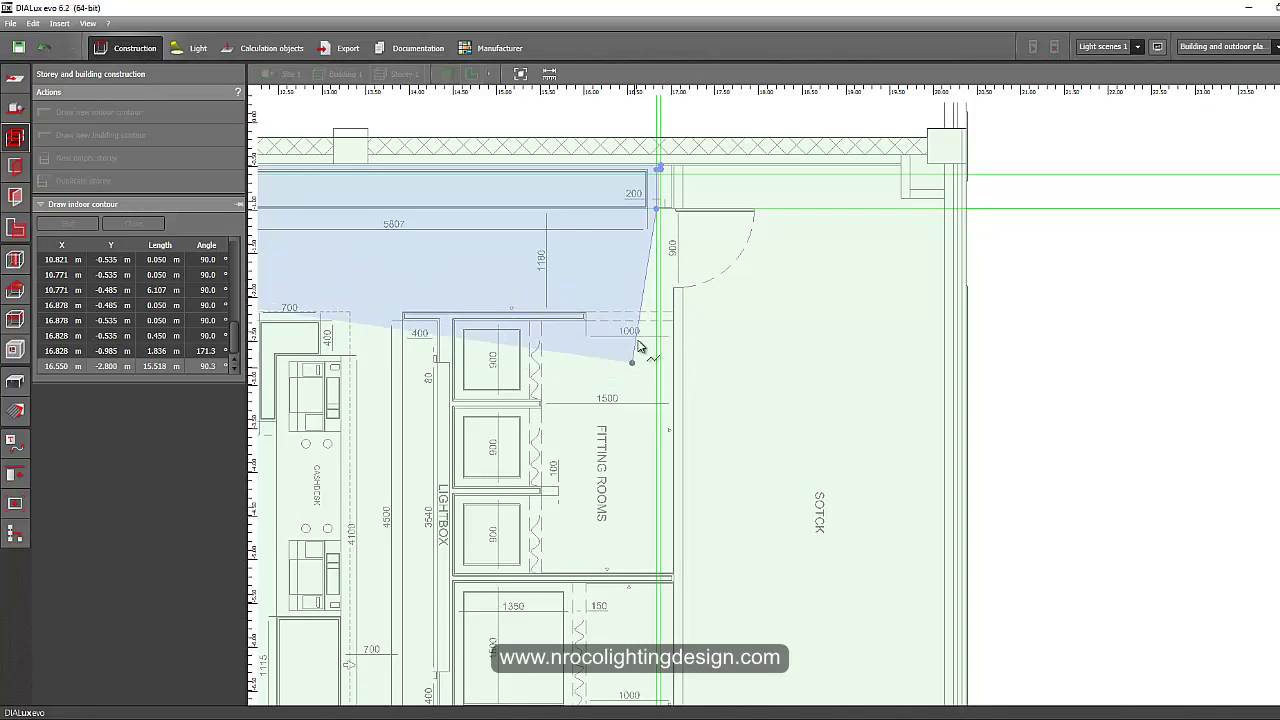
middle_click_drag(637, 351, 749, 257)
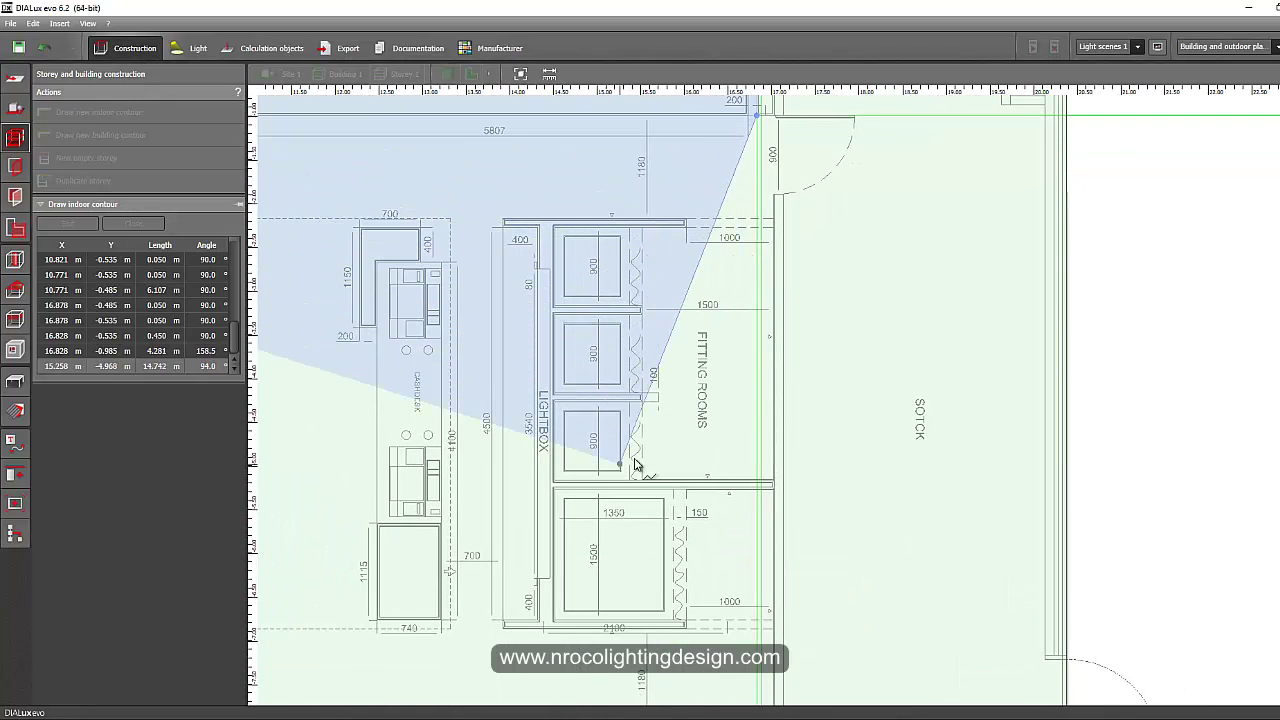
middle_click_drag(650, 470, 823, 349)
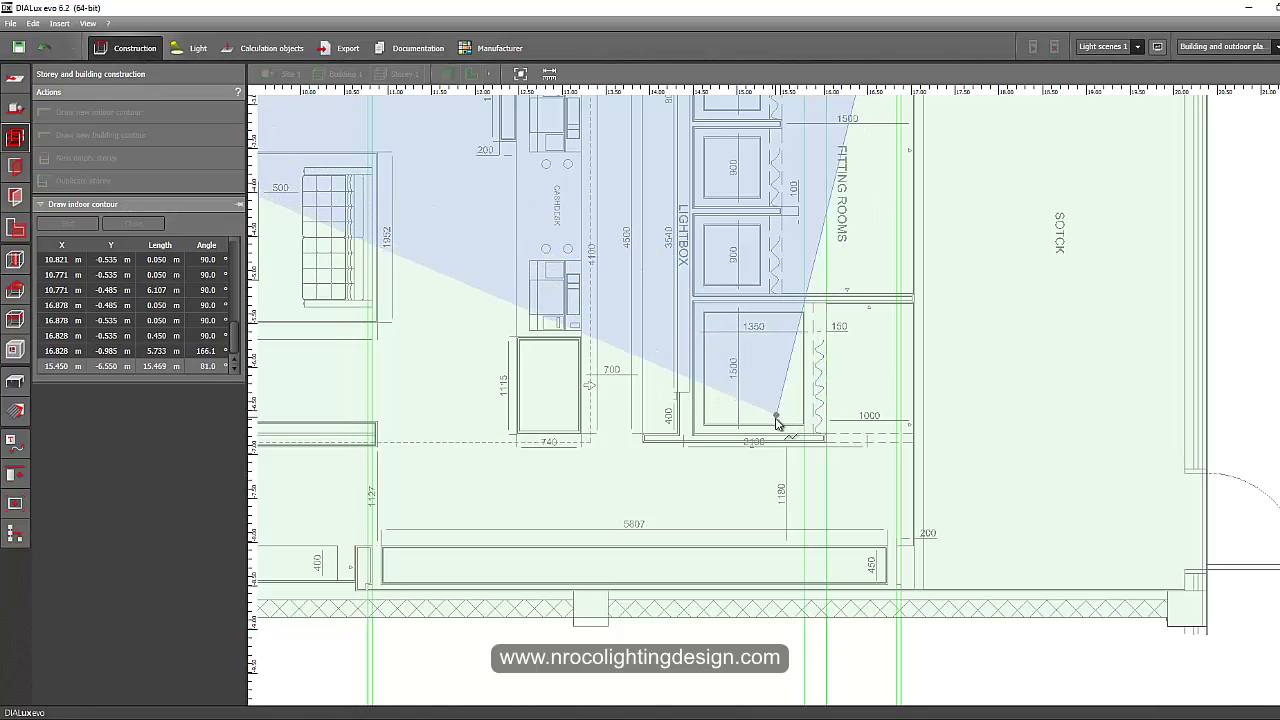
scroll(777, 420, "down", 2)
middle_click_drag(804, 405, 879, 536)
Step: Continue the indoor contour 0.220 m to the stockroom door edge and 1.180 m past the door to the fitting-room entrance
scroll(945, 145, "up", 4)
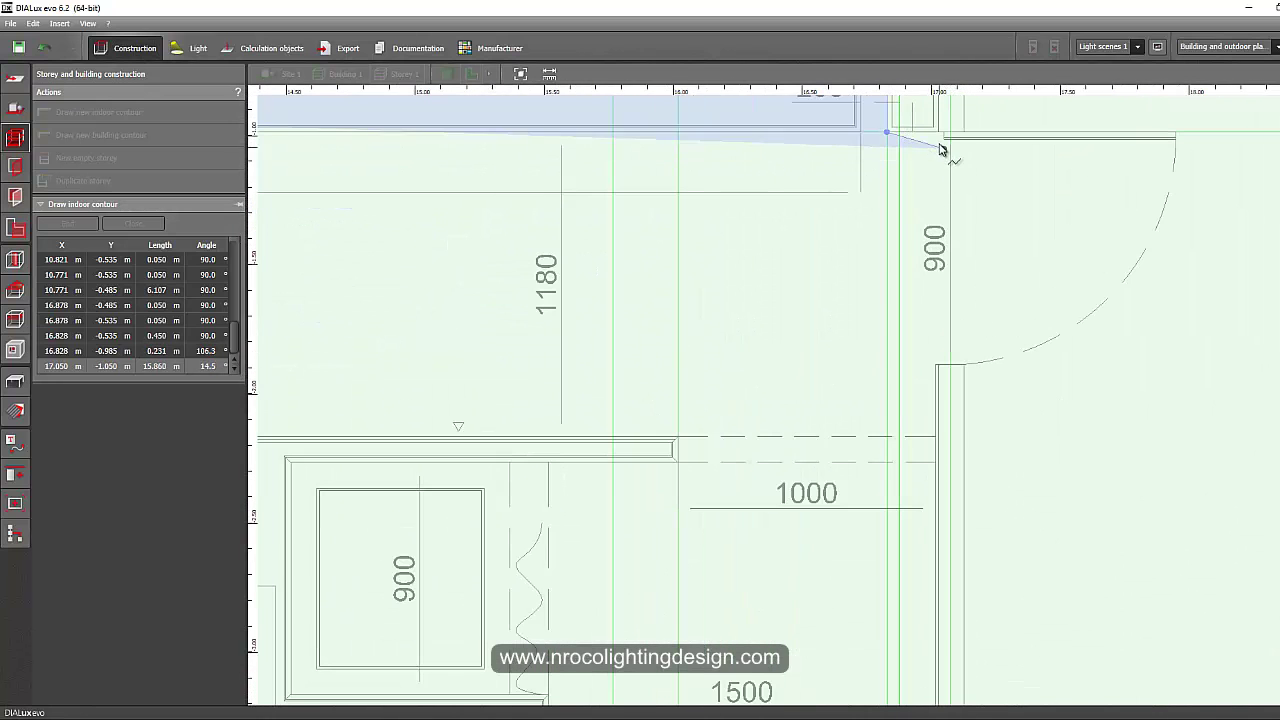
scroll(947, 140, "up", 2)
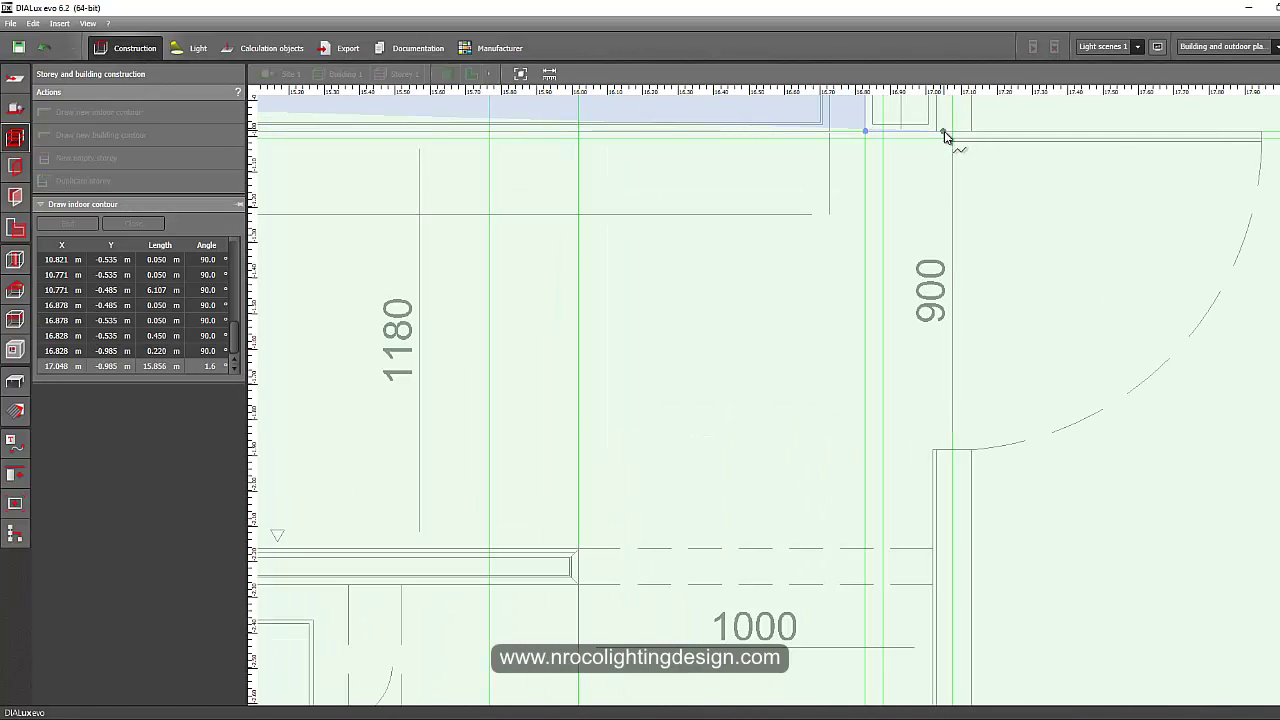
left_click(943, 132)
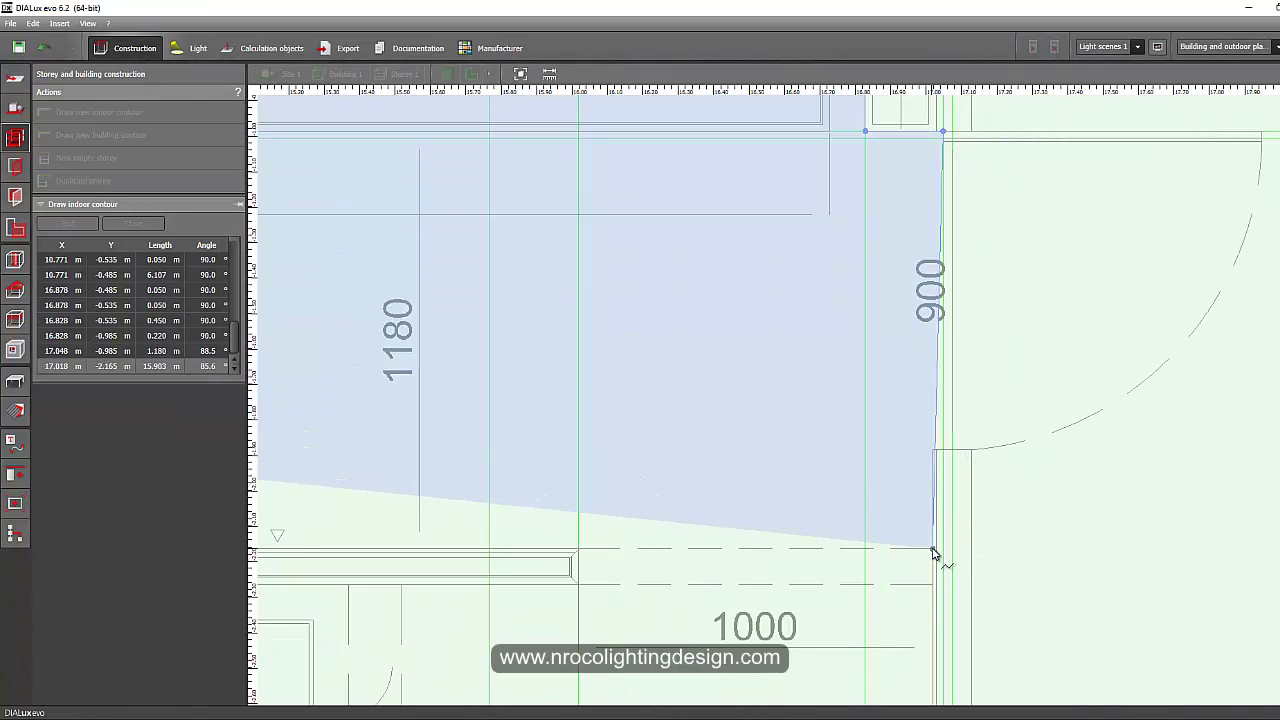
left_click(933, 553)
Step: Trace the indoor contour 3.100 m along the fitting-room block's upper face and around its end by 0.100 m and 0.400 m
scroll(940, 500, "down", 3)
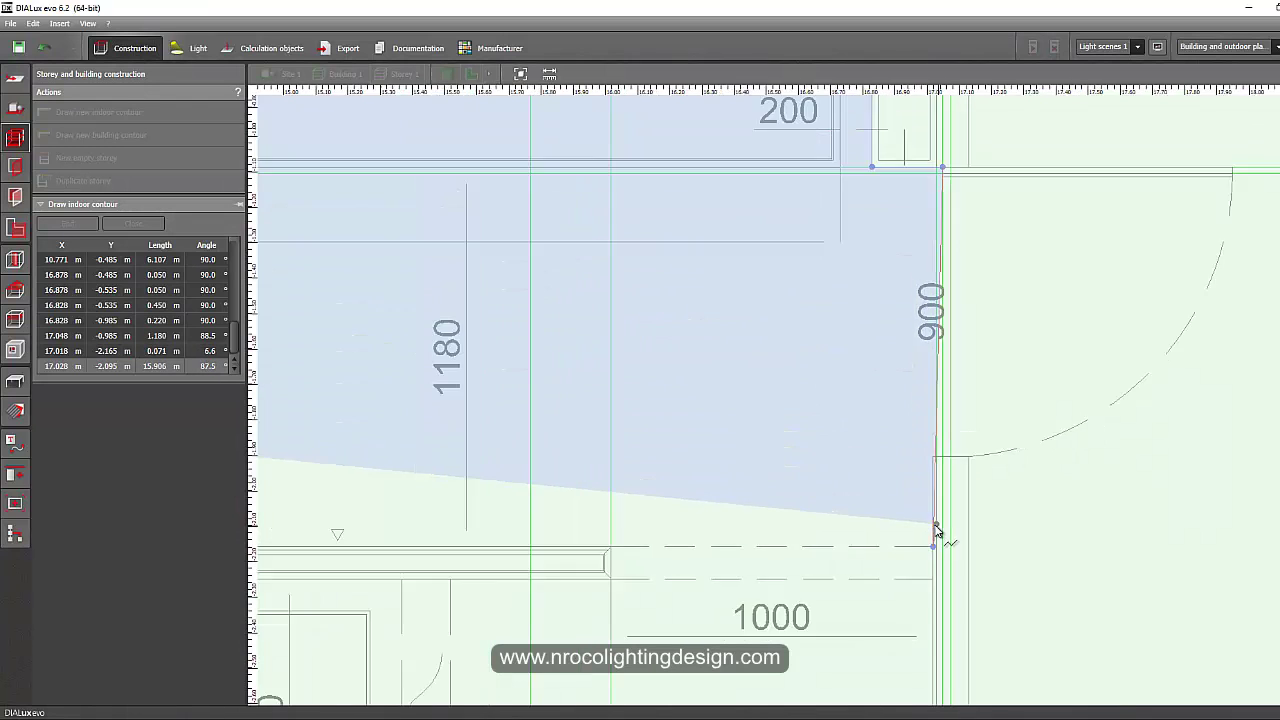
scroll(942, 432, "down", 2)
middle_click_drag(455, 545, 671, 334)
scroll(628, 334, "up", 6)
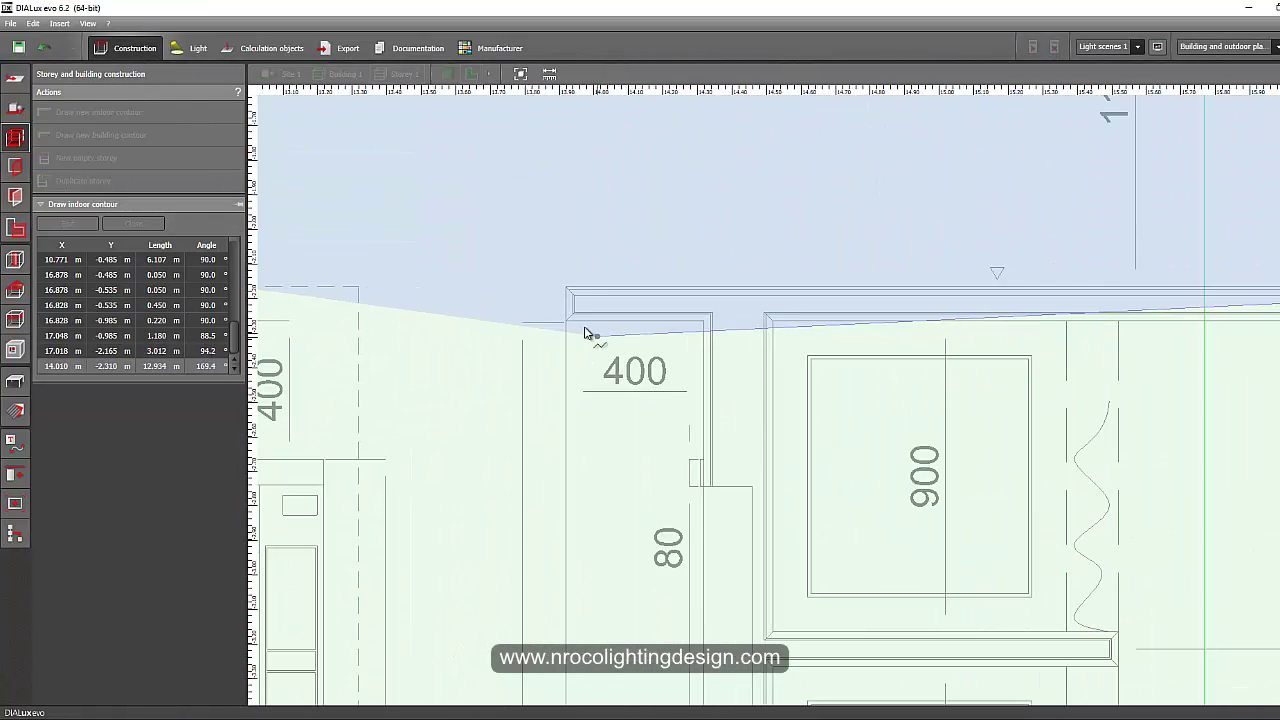
left_click(569, 291)
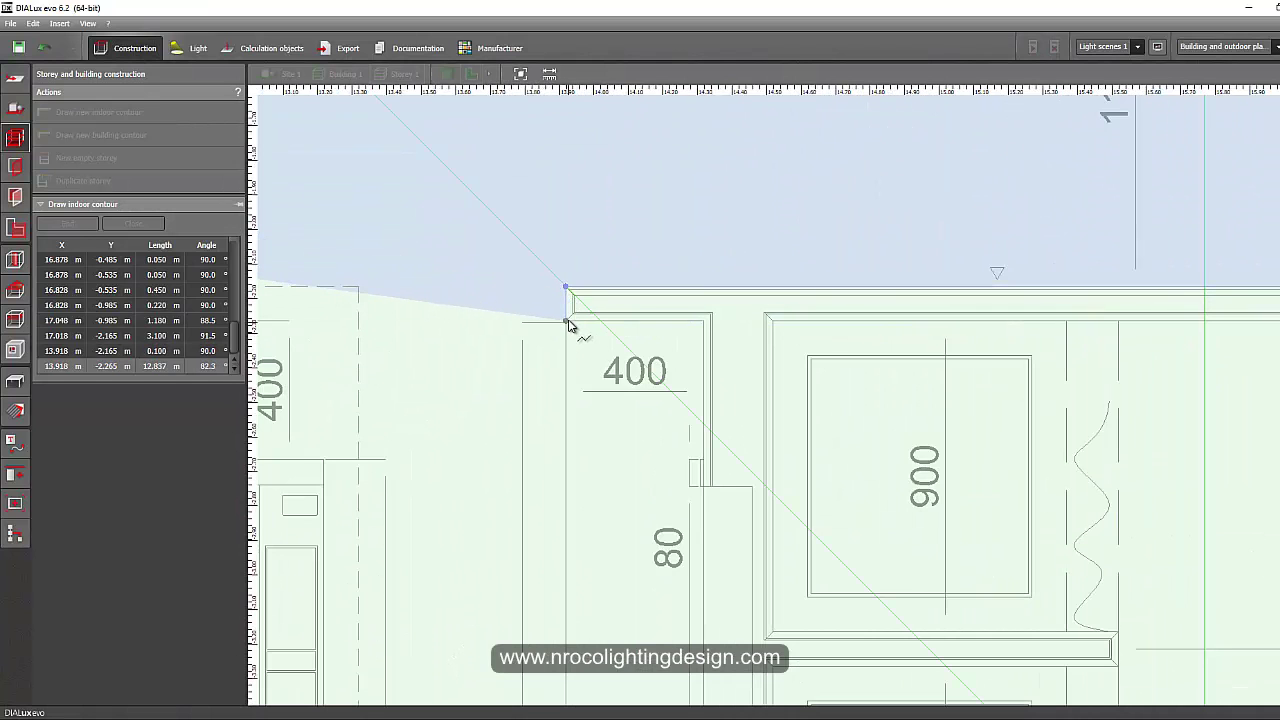
left_click(574, 341)
scroll(590, 417, "down", 3)
middle_click_drag(669, 645, 761, 298)
scroll(736, 390, "down", 3)
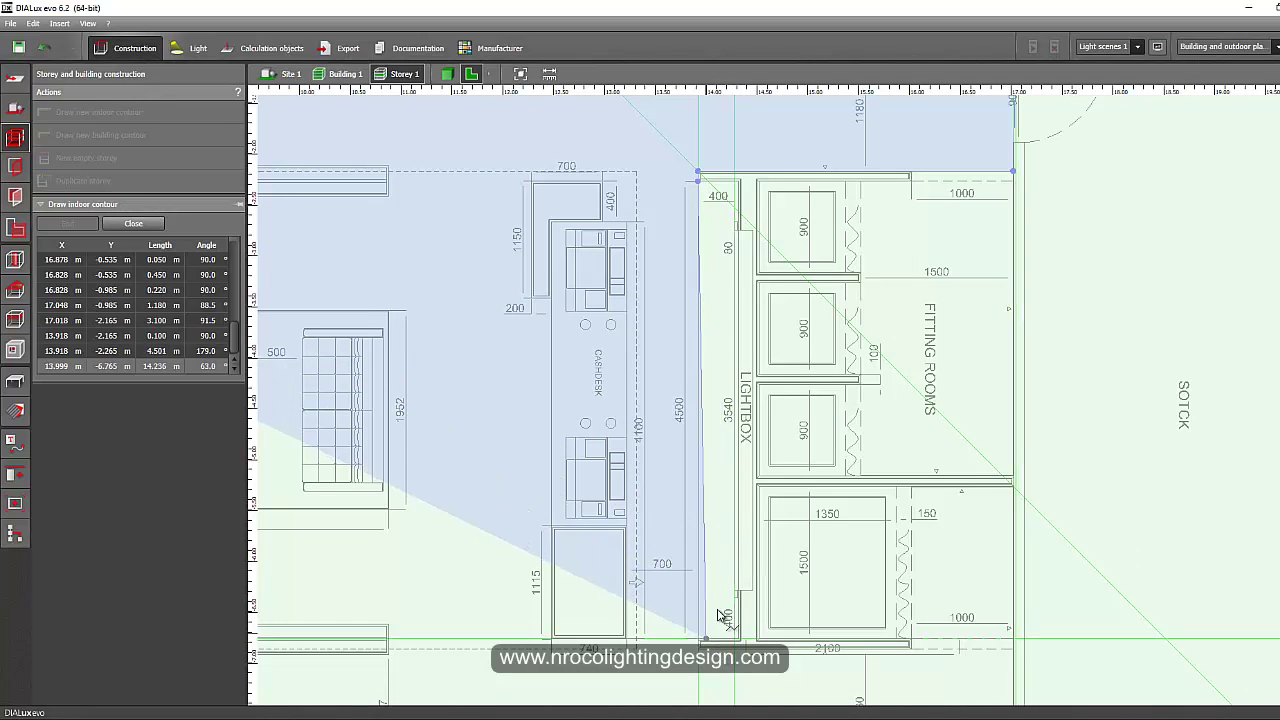
scroll(757, 175, "up", 5)
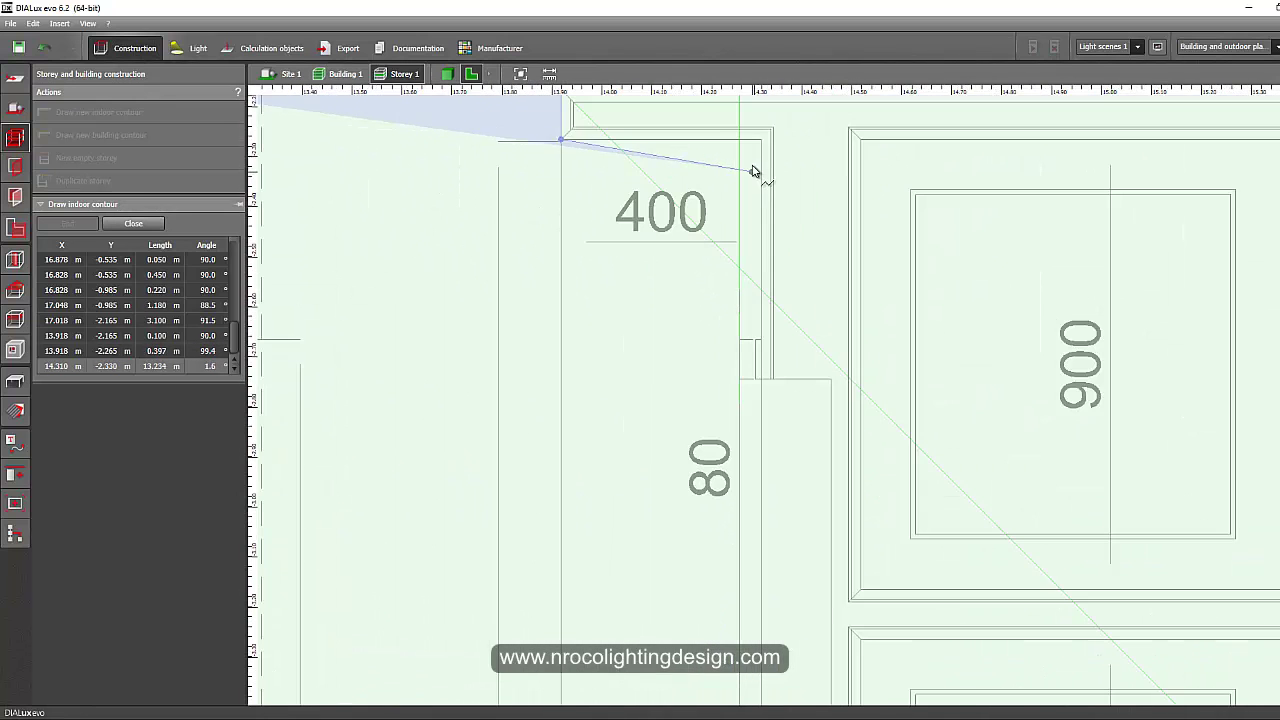
left_click(762, 165)
Step: Continue the indoor contour 0.480 m down to the lightbox's upper end and 0.140 m into its recess
scroll(708, 337, "down", 4)
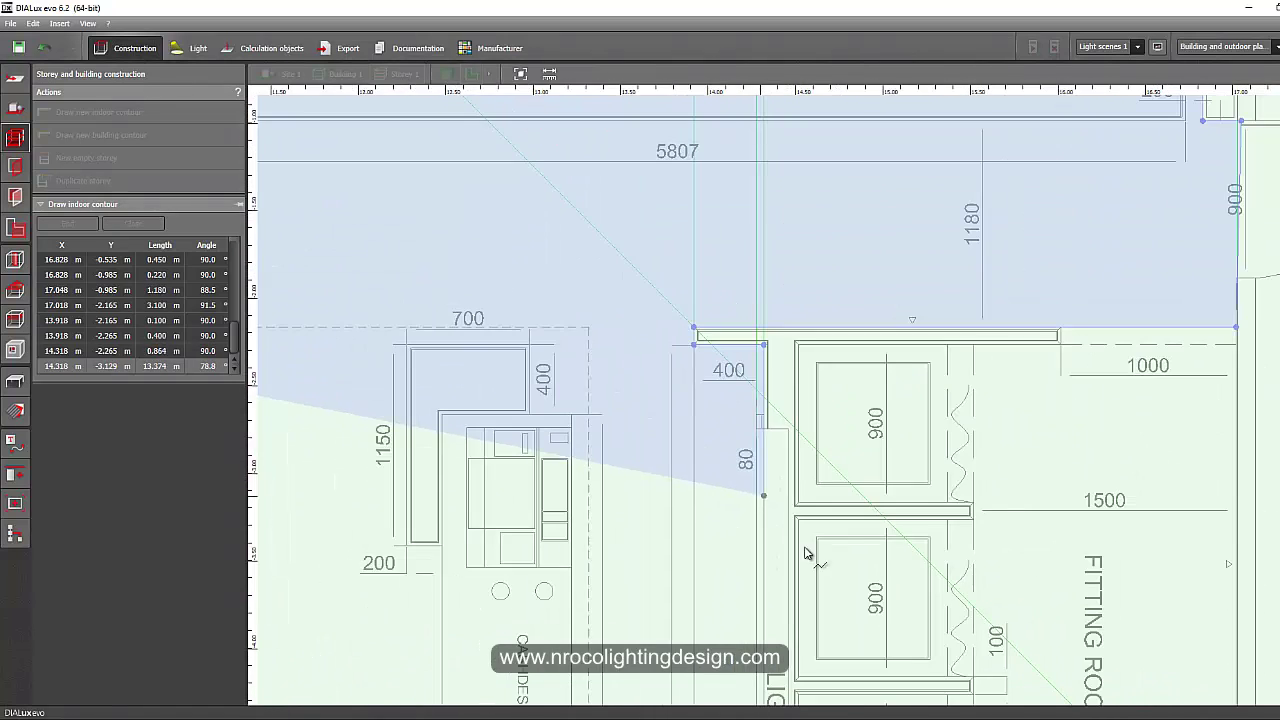
scroll(726, 363, "up", 2)
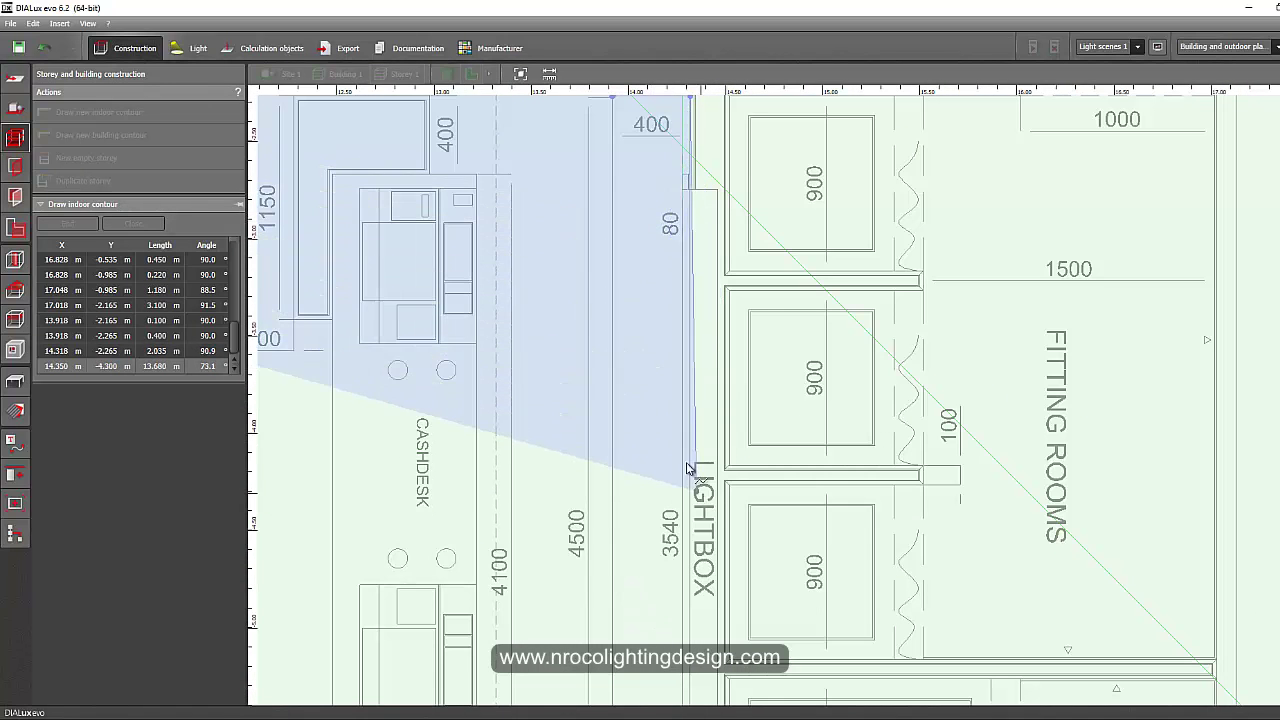
middle_click_drag(692, 603, 681, 370)
scroll(681, 370, "down", 2)
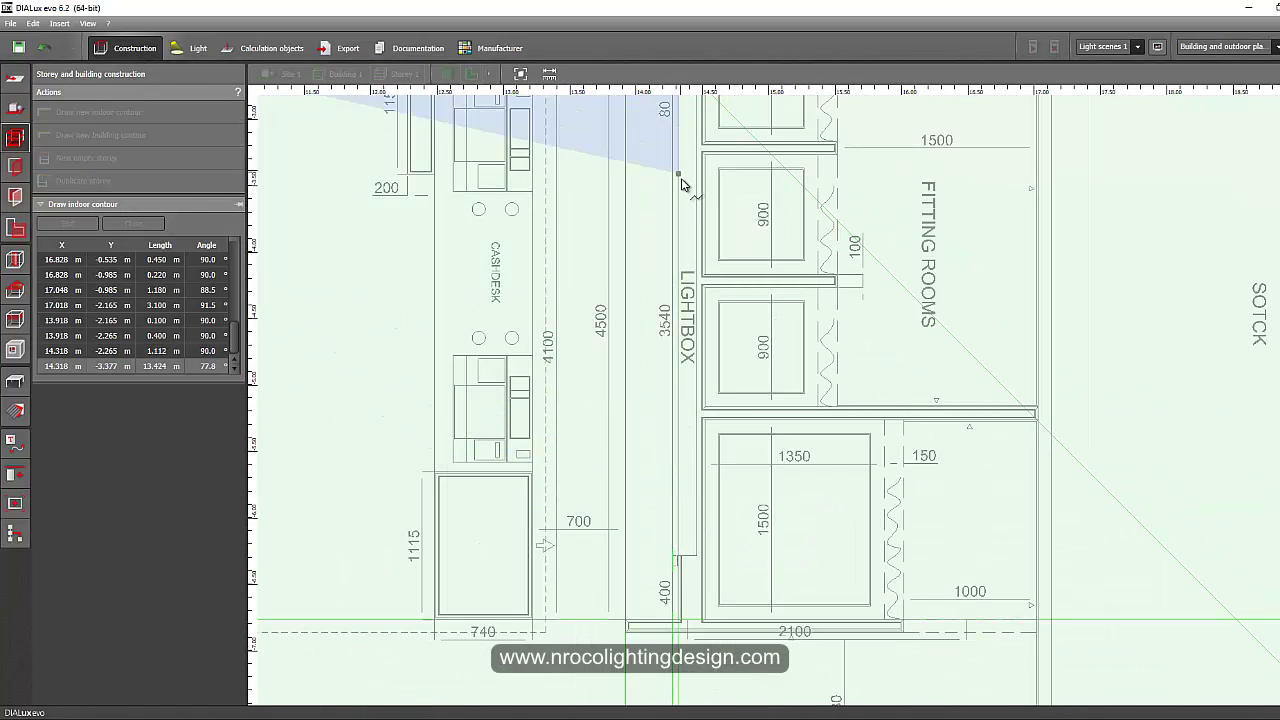
middle_click_drag(686, 171, 706, 366)
scroll(700, 367, "up", 3)
scroll(695, 367, "up", 2)
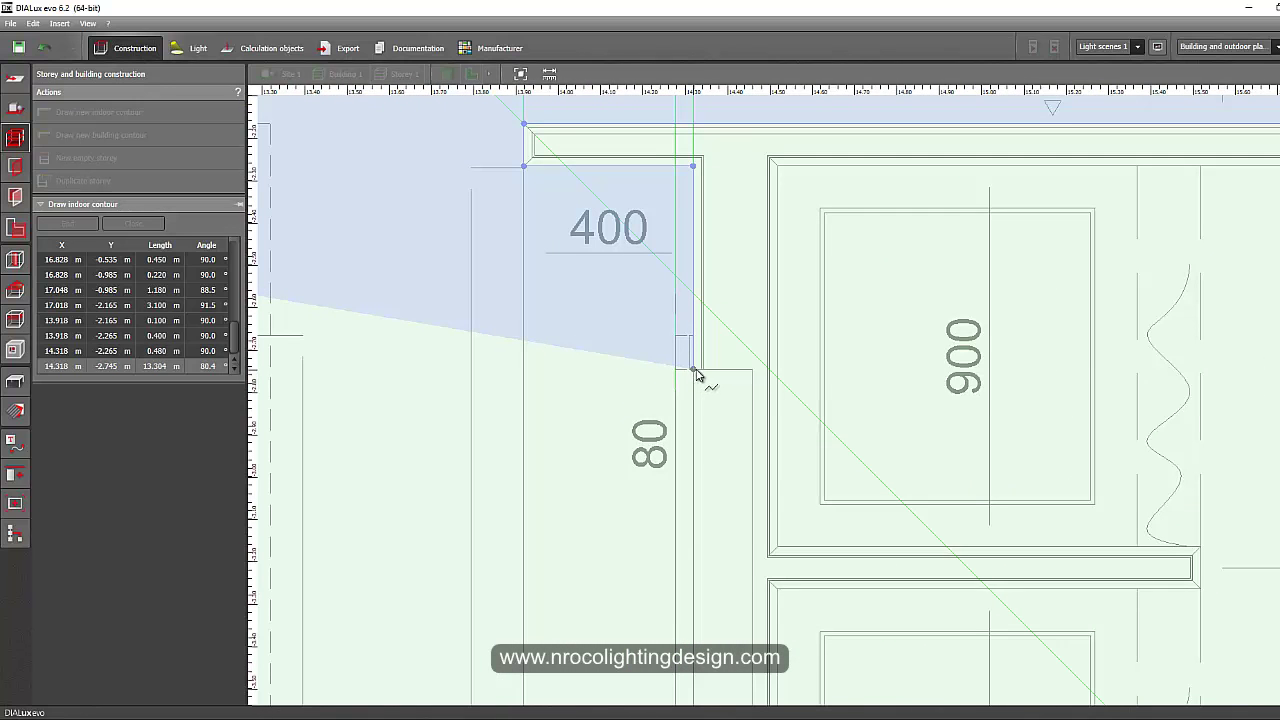
left_click(753, 375)
Step: Trace the indoor contour 3.540 m down the lightbox recess and around its lower end by 0.140 m, 0.480 m, 0.400 m and 0.090 m
scroll(748, 437, "down", 4)
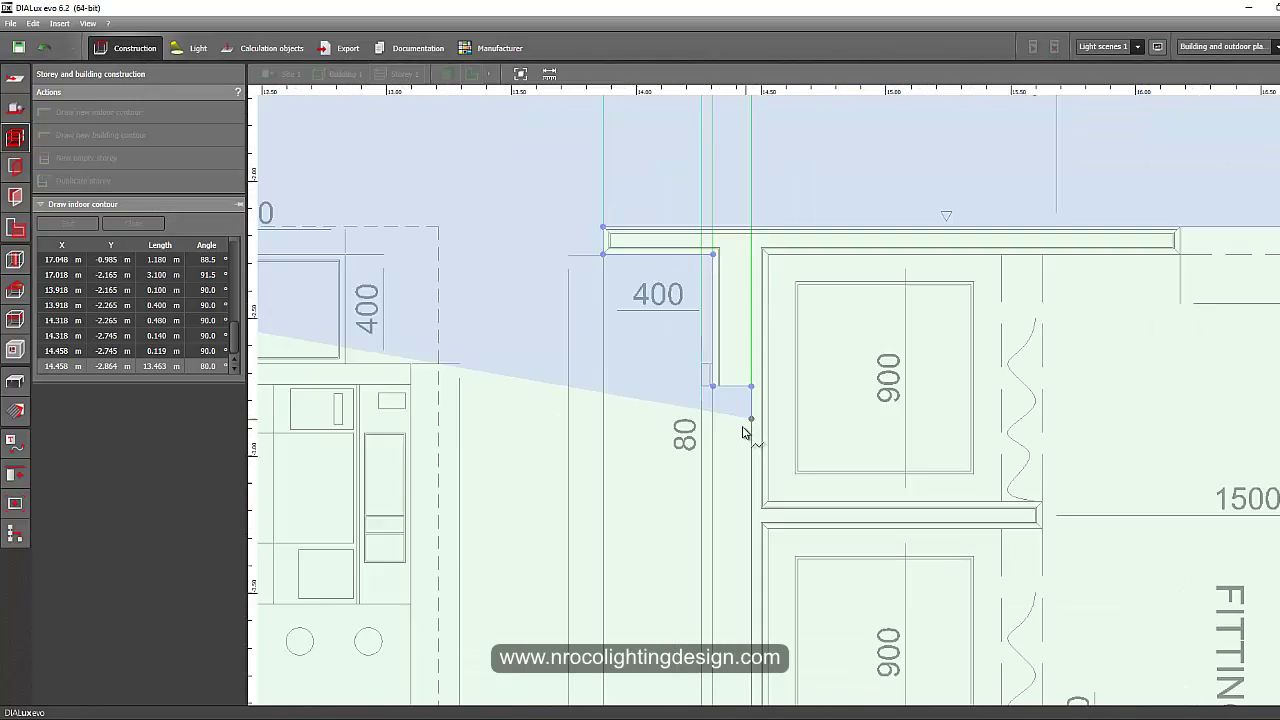
middle_click_drag(716, 685, 652, 330)
middle_click_drag(655, 477, 641, 202)
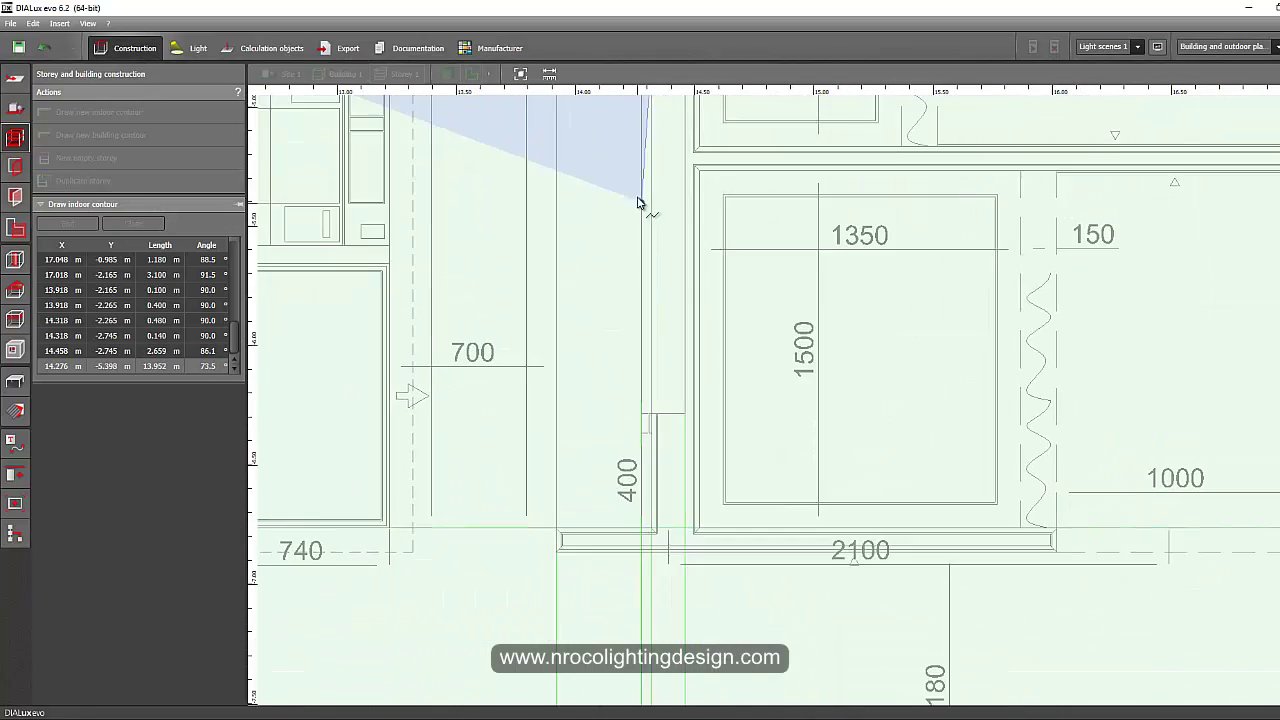
scroll(667, 398, "up", 3)
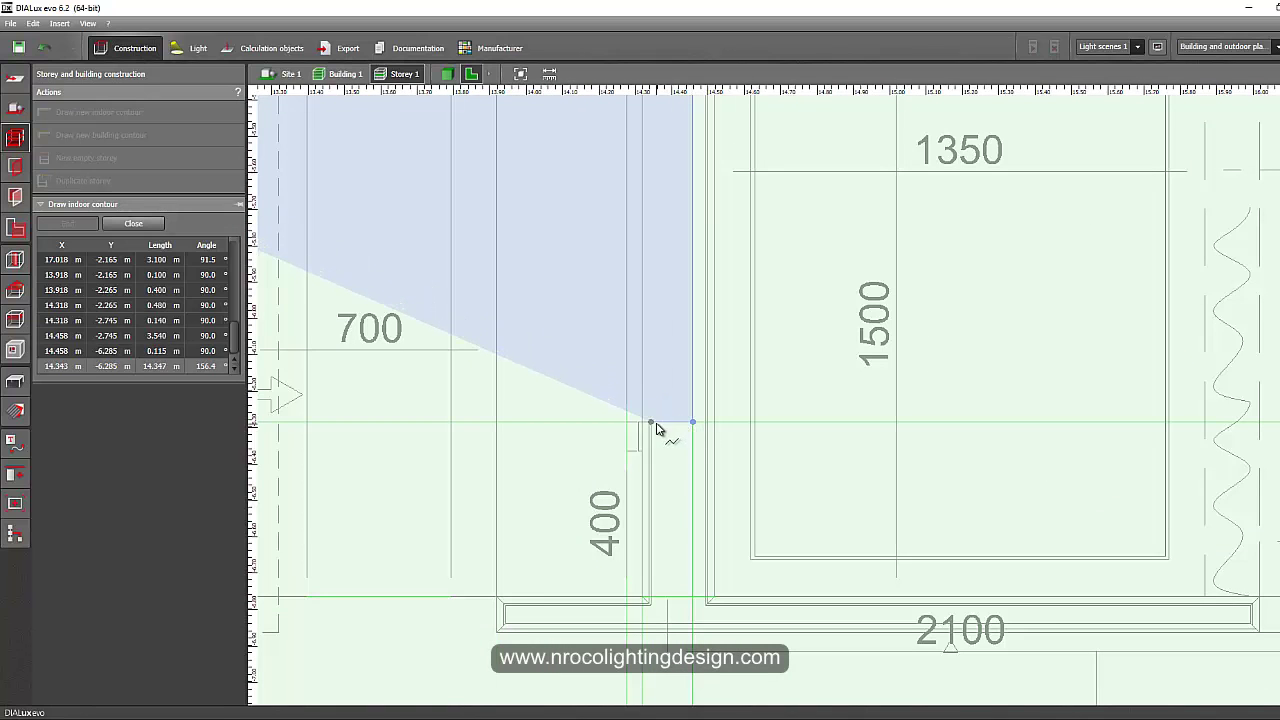
left_click(645, 433)
left_click(645, 600)
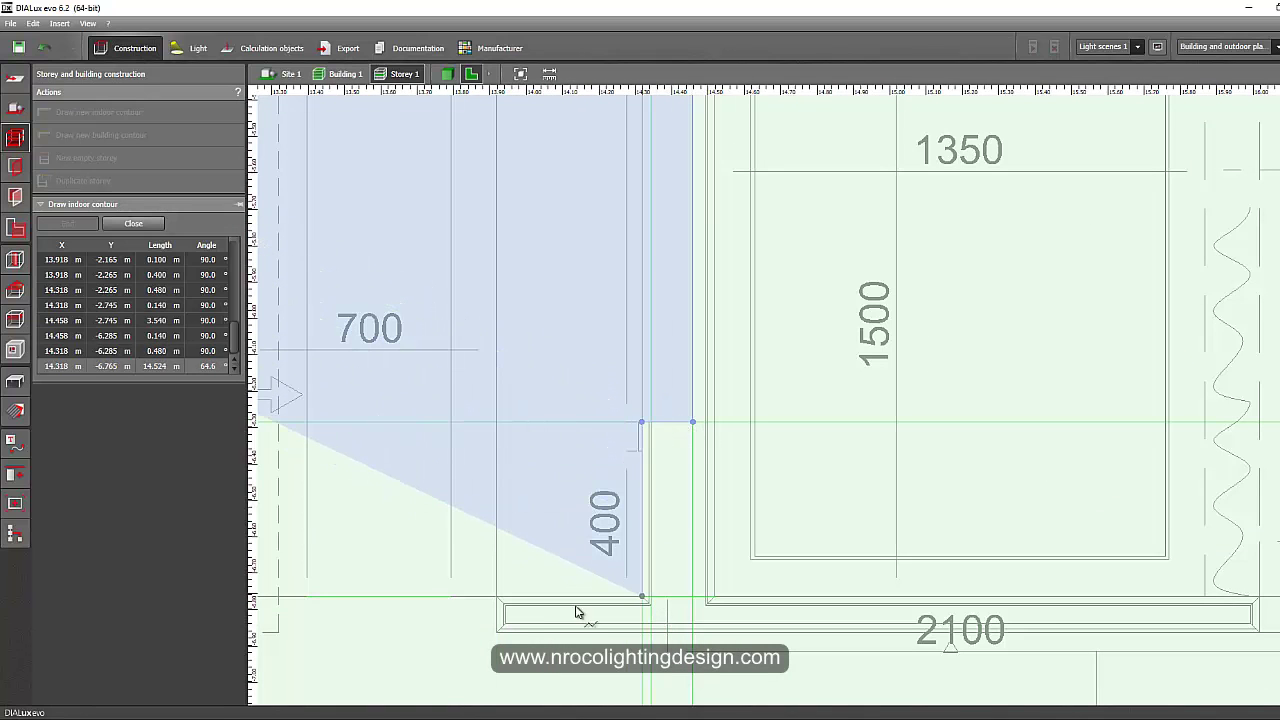
left_click(500, 625)
Step: Continue the indoor contour 3.100 m along the fitting-room block's lower face to the stockroom wall
scroll(540, 620, "down", 4)
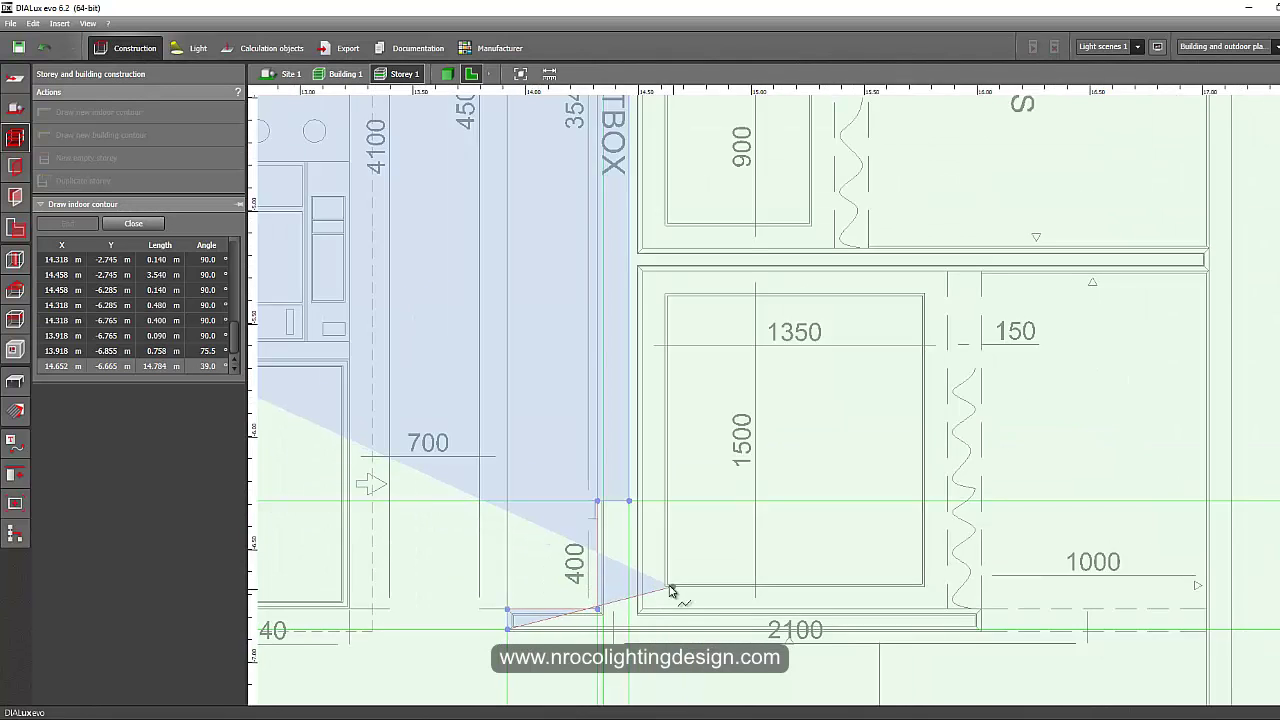
scroll(780, 480, "down", 2)
scroll(790, 495, "down", 2)
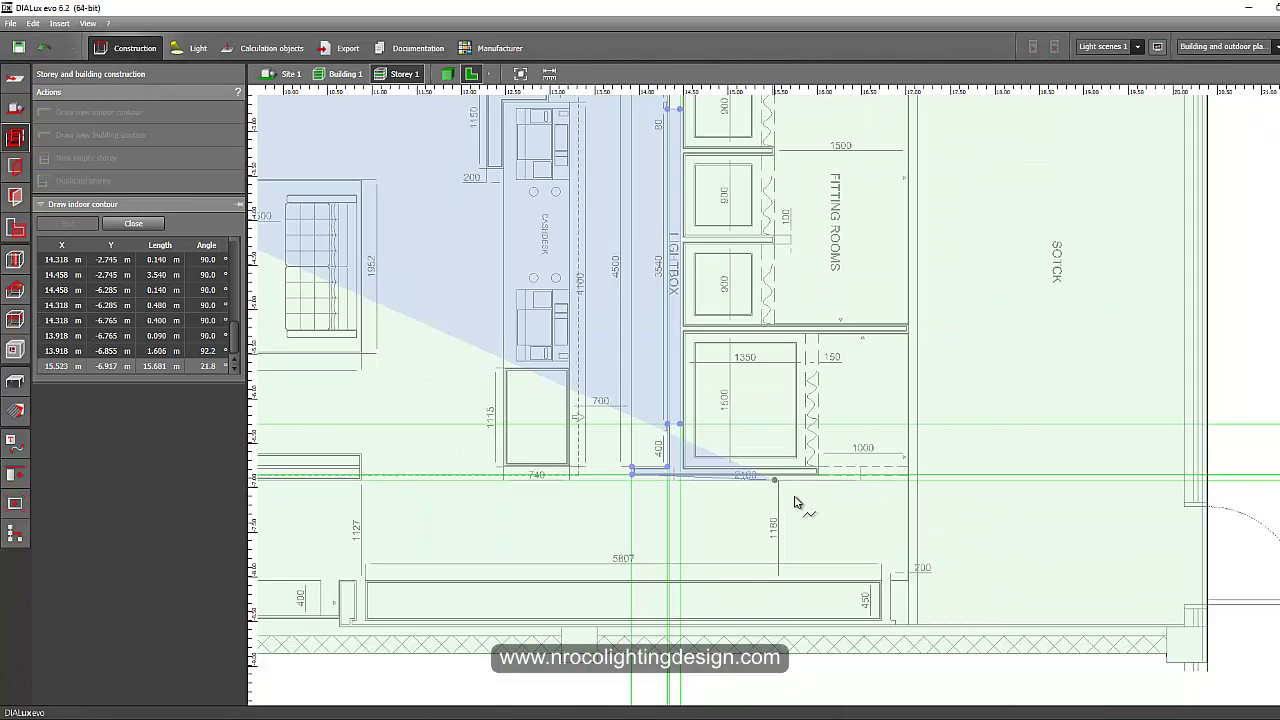
scroll(797, 503, "up", 6)
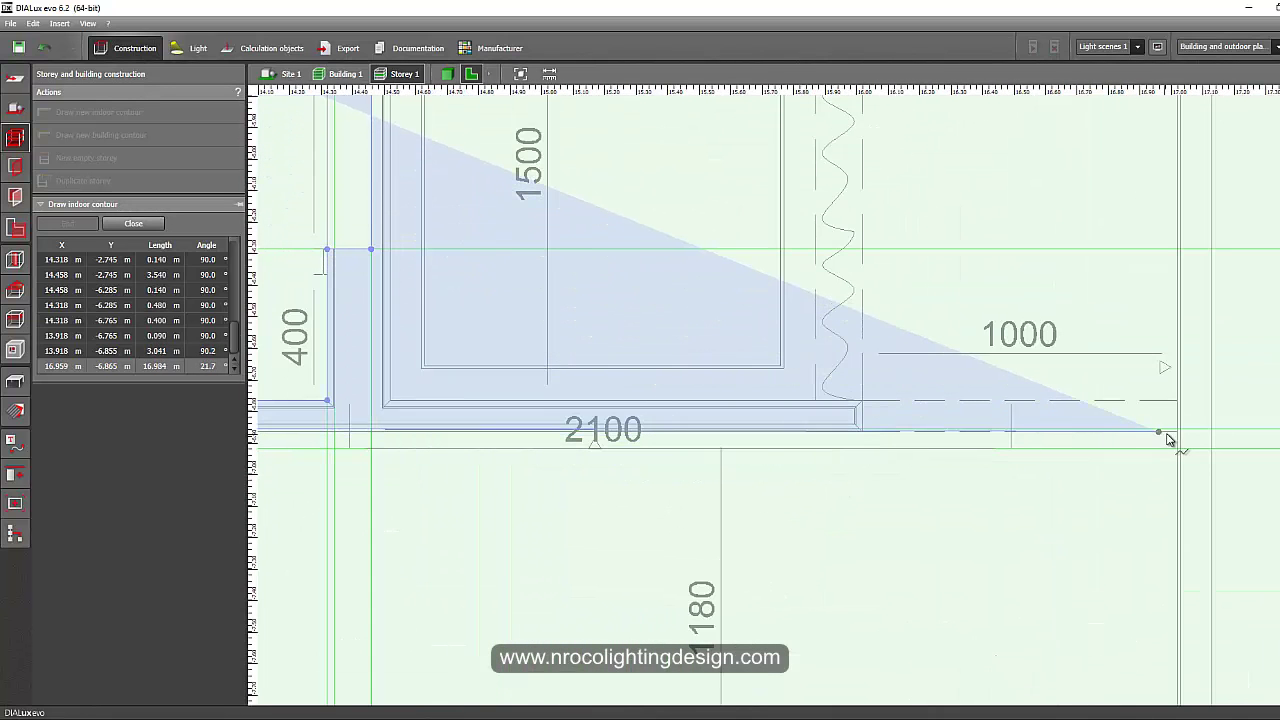
left_click(1176, 437)
scroll(1160, 449, "down", 2)
middle_click_drag(1135, 497, 1000, 423)
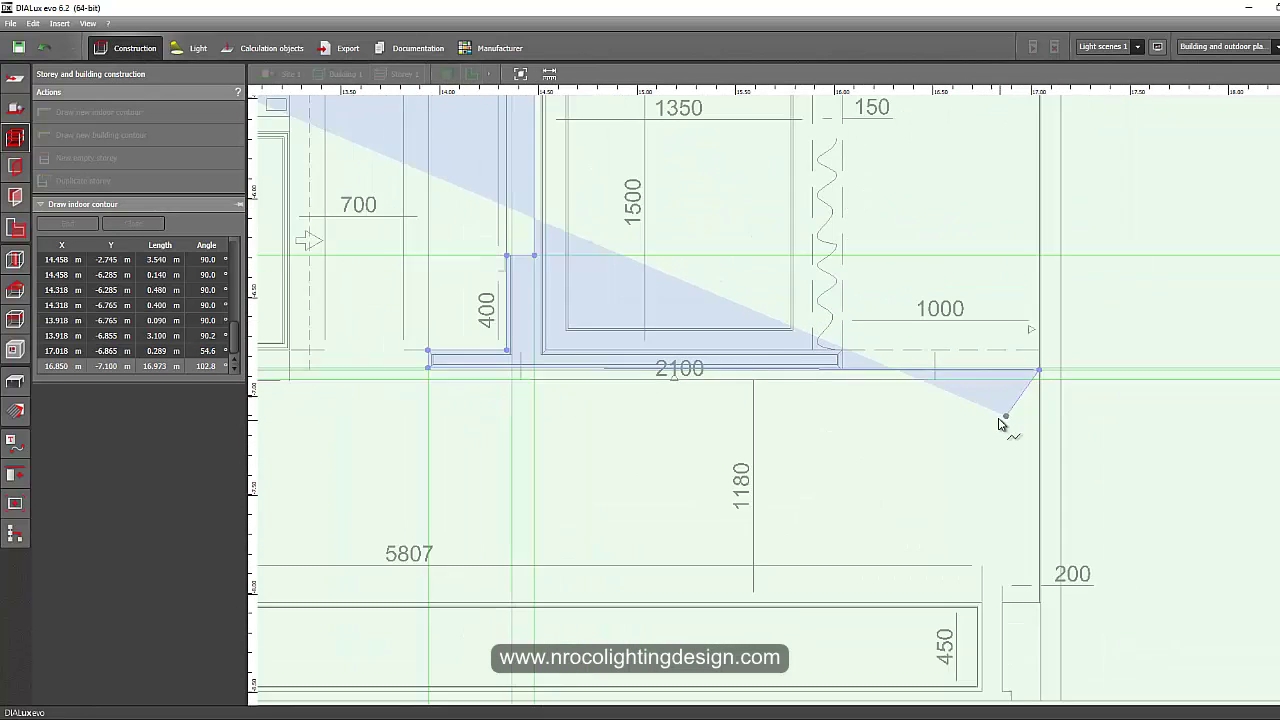
Step: Undo the indoor contour's 3.100 m and 0.090 m segments along the fitting-room block's lower face and end
left_click(43, 49)
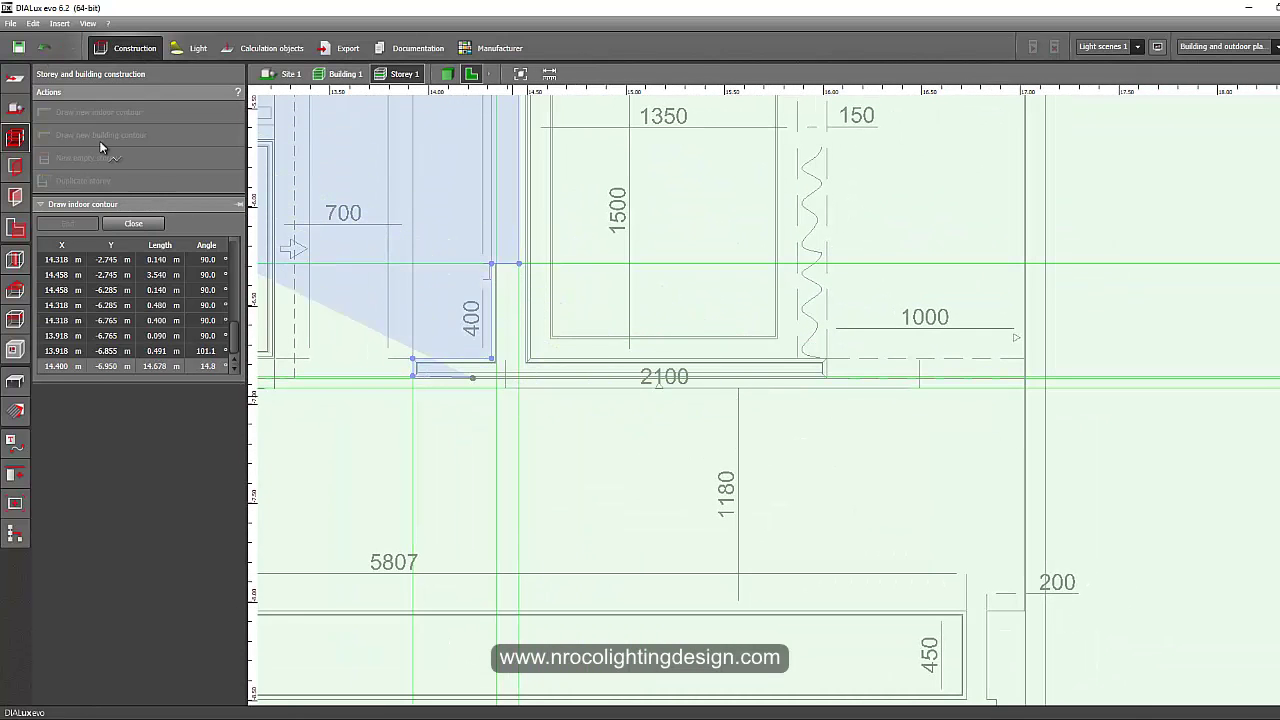
scroll(1034, 394, "up", 3)
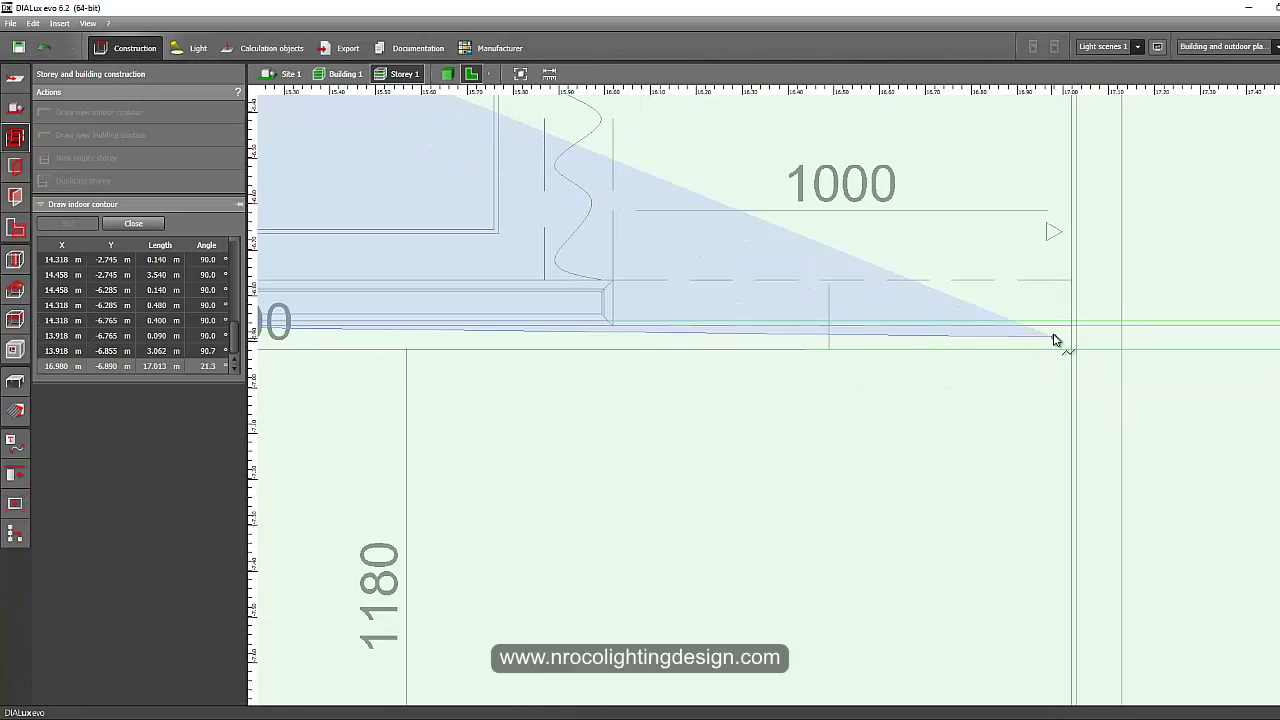
left_click(1051, 434)
scroll(1000, 530, "down", 2)
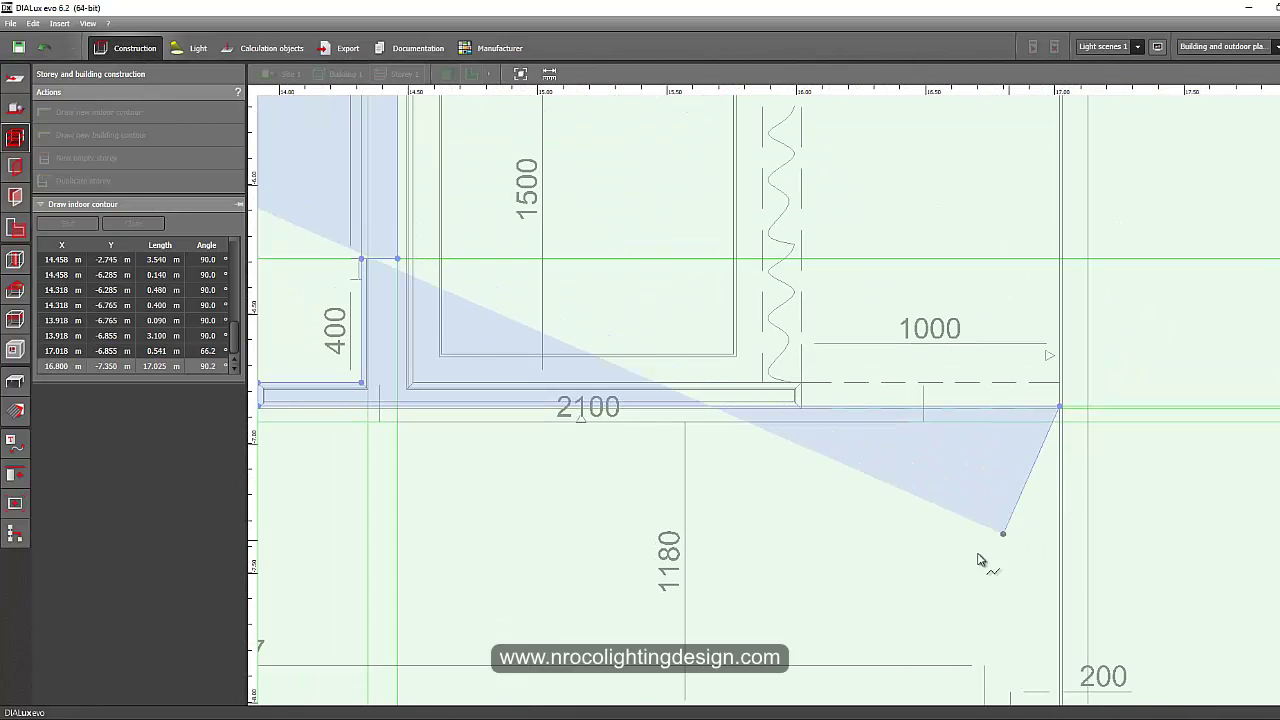
scroll(467, 390, "up", 2)
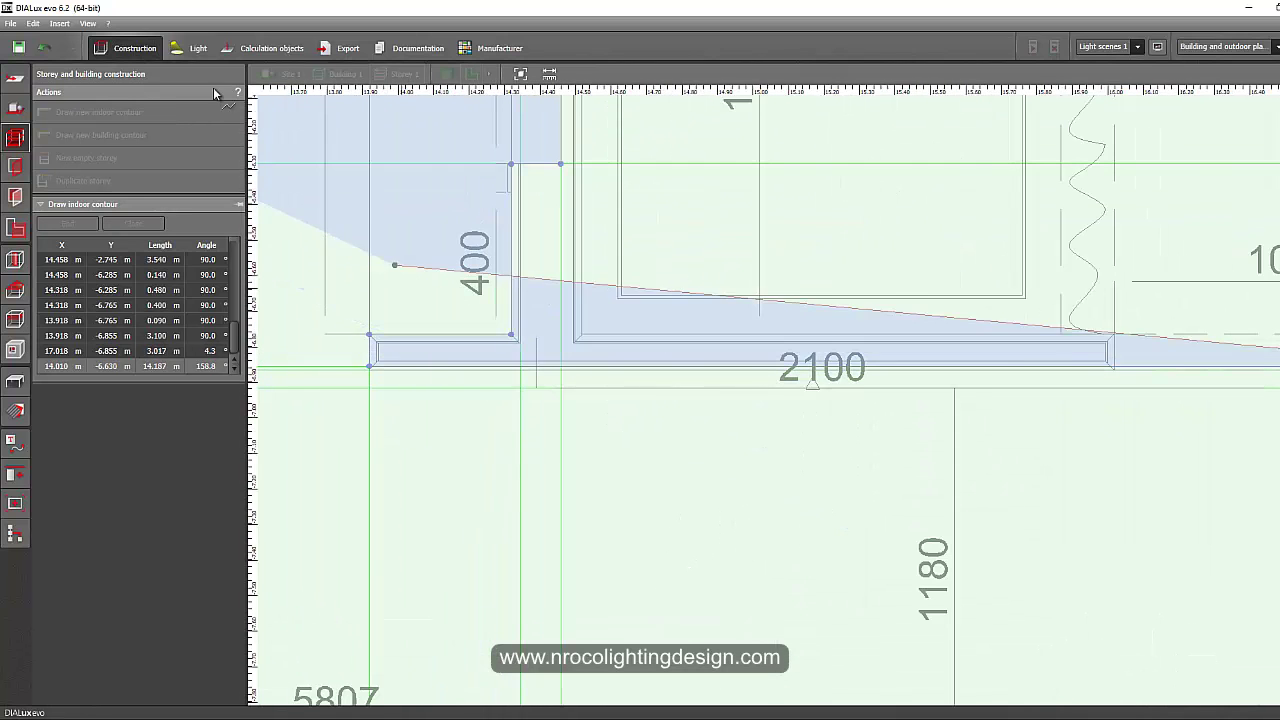
left_click(46, 55)
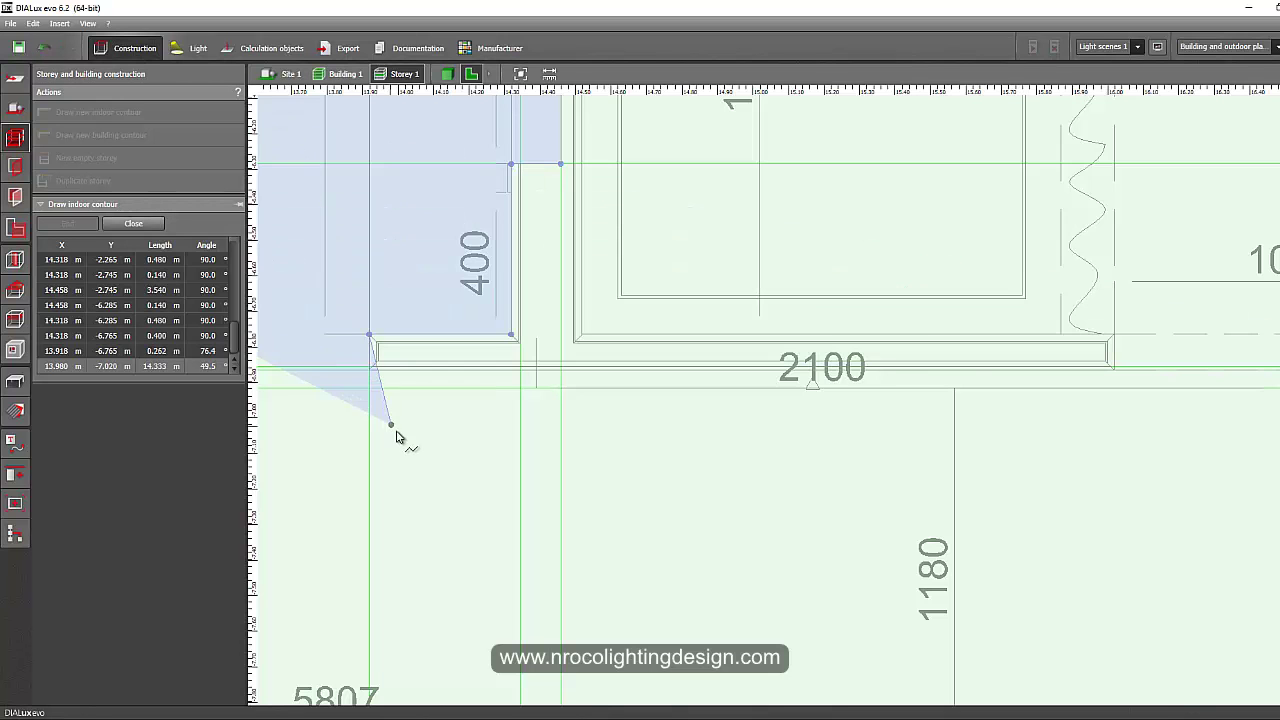
Step: Retrace the indoor contour 0.100 m down the fitting-room block's end and 3.100 m along its lower face to the stockroom wall
scroll(400, 434, "up", 2)
left_click(355, 344)
left_click(355, 333)
scroll(484, 336, "down", 2)
middle_click_drag(910, 400, 407, 357)
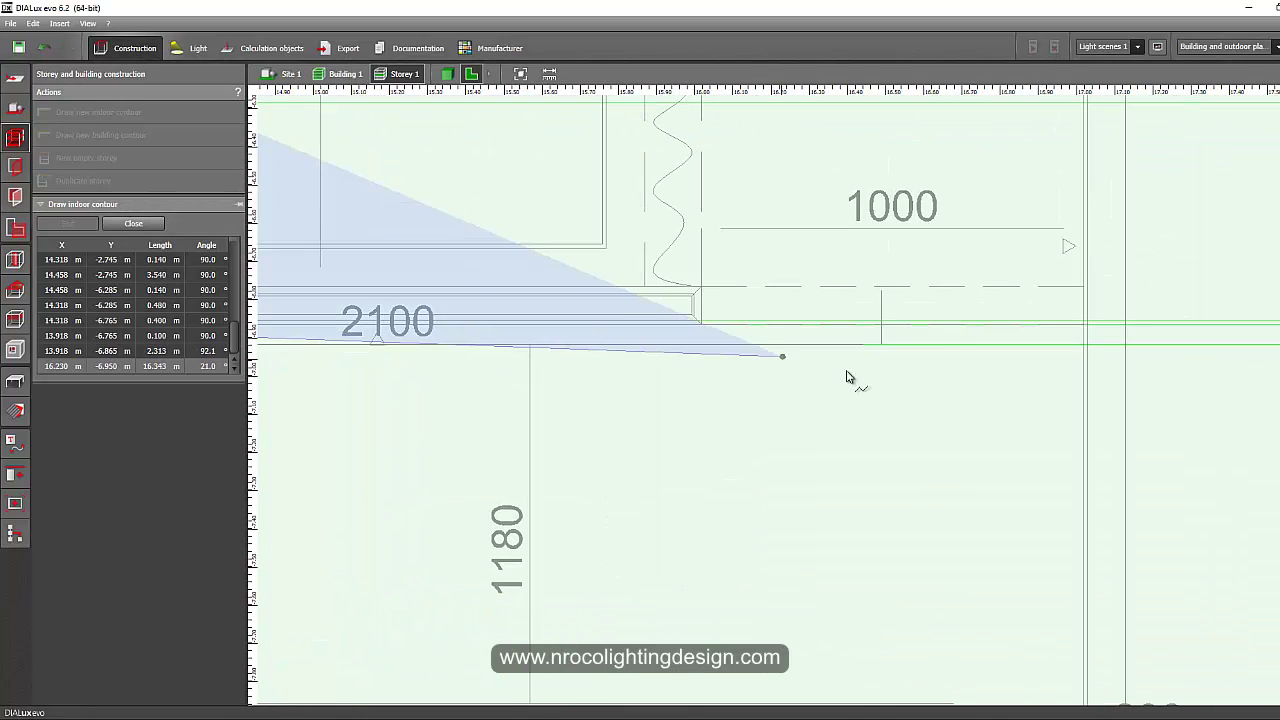
left_click(1082, 328)
Step: Trace the indoor contour 1.180 m down the stockroom wall and around the corner pier by 0.190 m, 0.450 m, 0.050 m and 0.050 m
scroll(1050, 495, "down", 3)
middle_click_drag(986, 555, 915, 278)
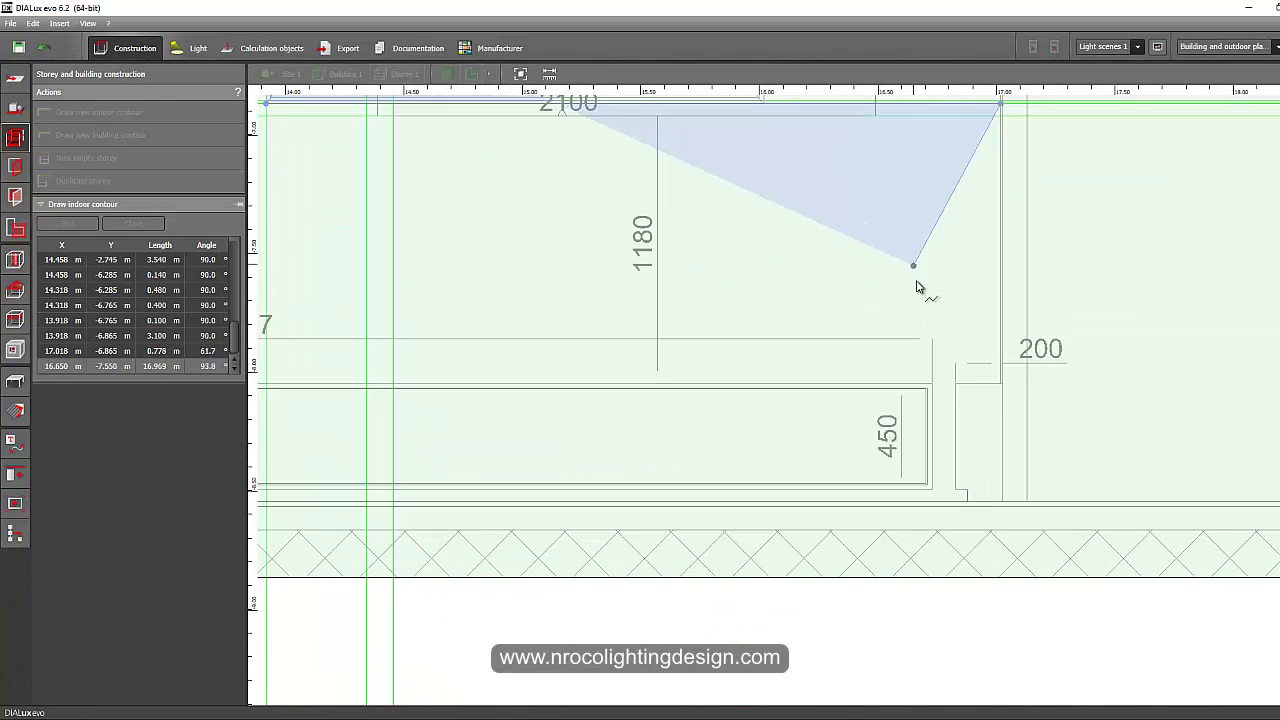
scroll(963, 352, "up", 2)
left_click(1012, 388)
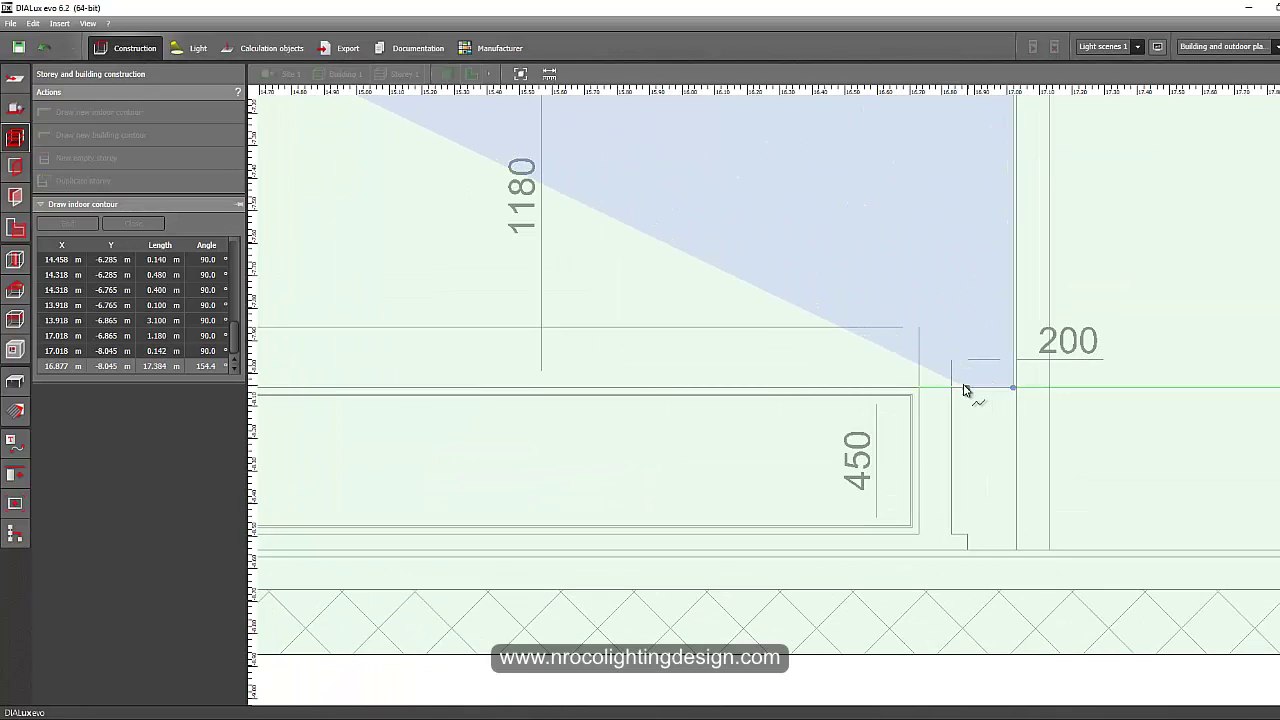
left_click(951, 387)
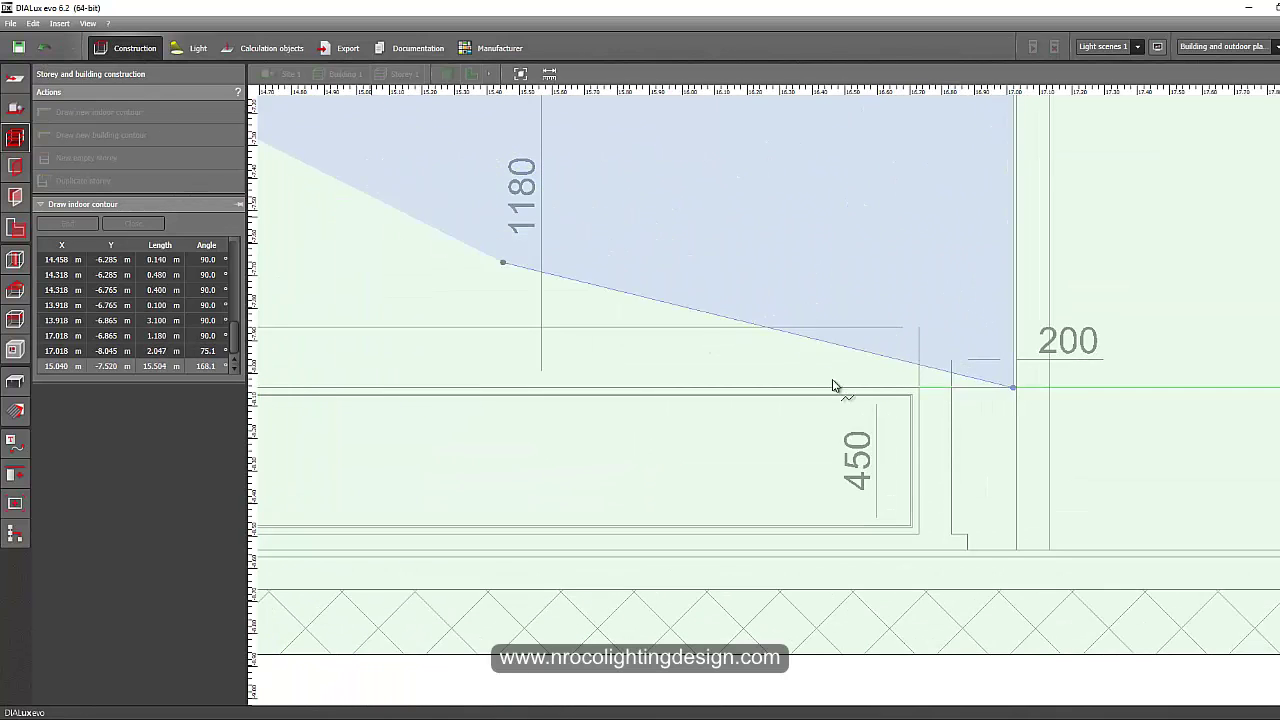
left_click(953, 535)
left_click(967, 535)
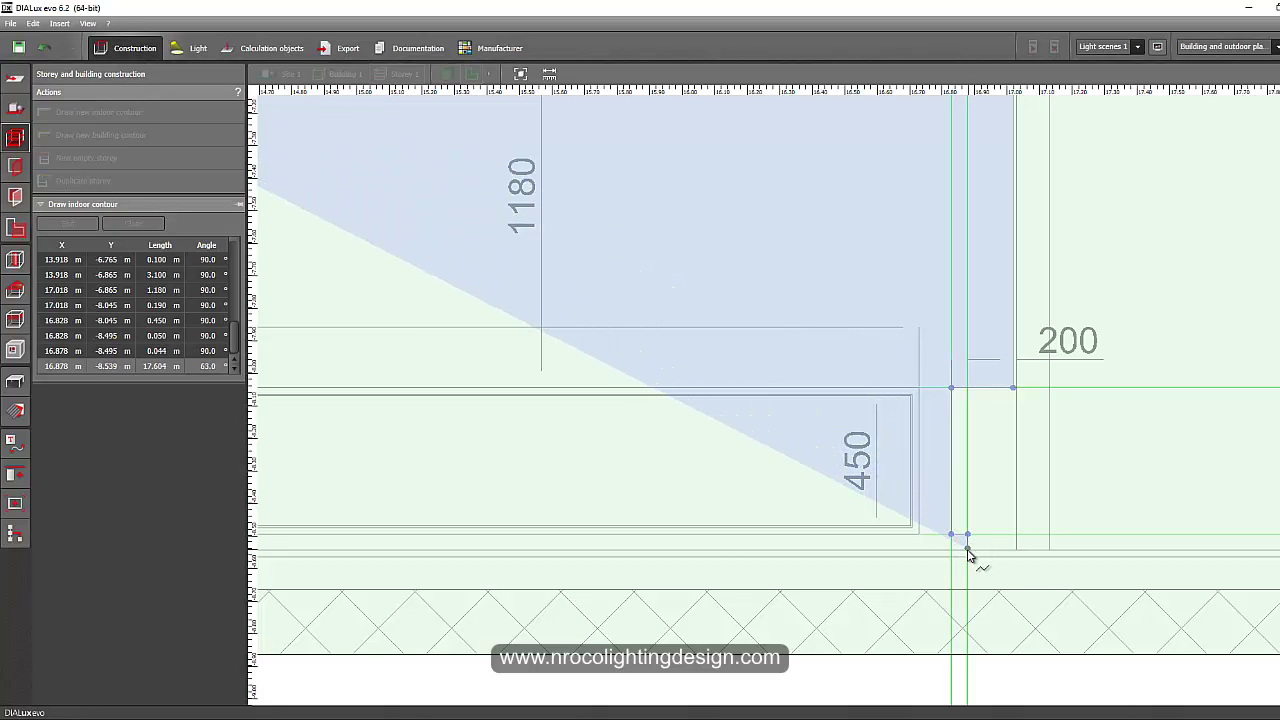
left_click(967, 551)
Step: Trace the indoor contour 6.107 m along the lower wall behind the 5807 unit and 0.050 m up at the next pier
scroll(912, 556, "down", 2)
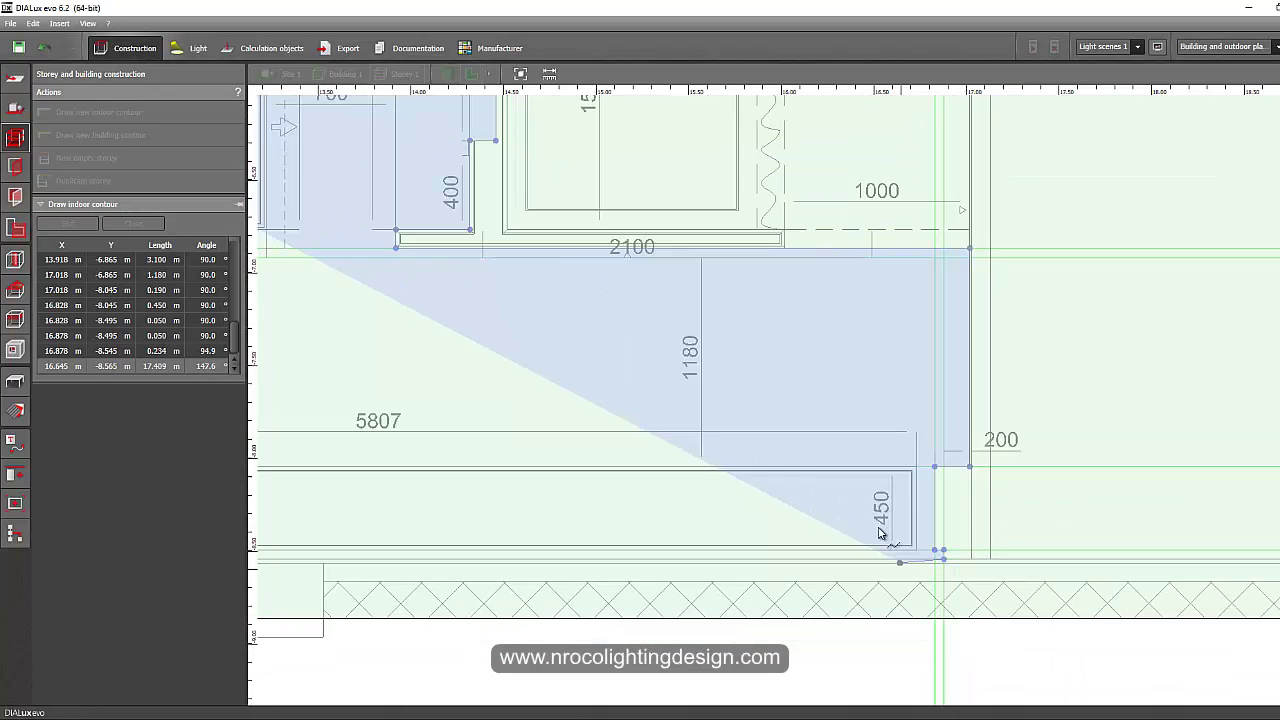
scroll(530, 511, "down", 1)
middle_click_drag(374, 566, 858, 511)
scroll(472, 487, "up", 4)
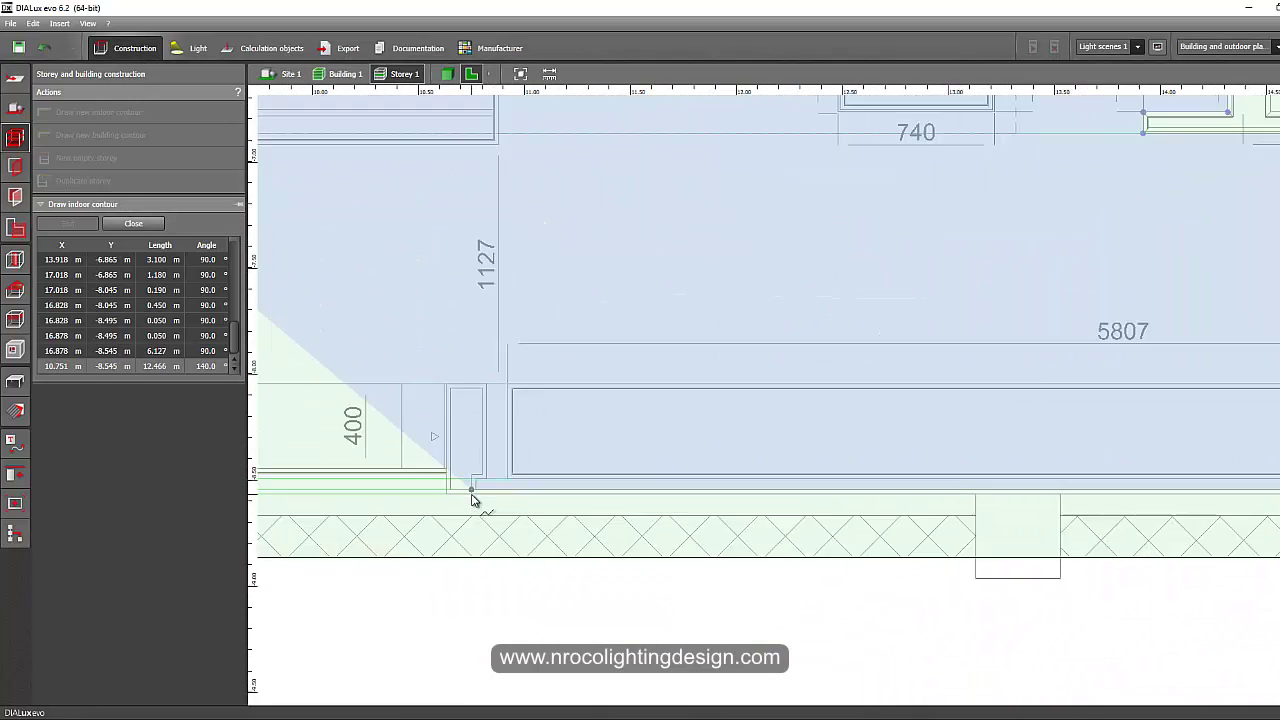
left_click(476, 485)
left_click(476, 465)
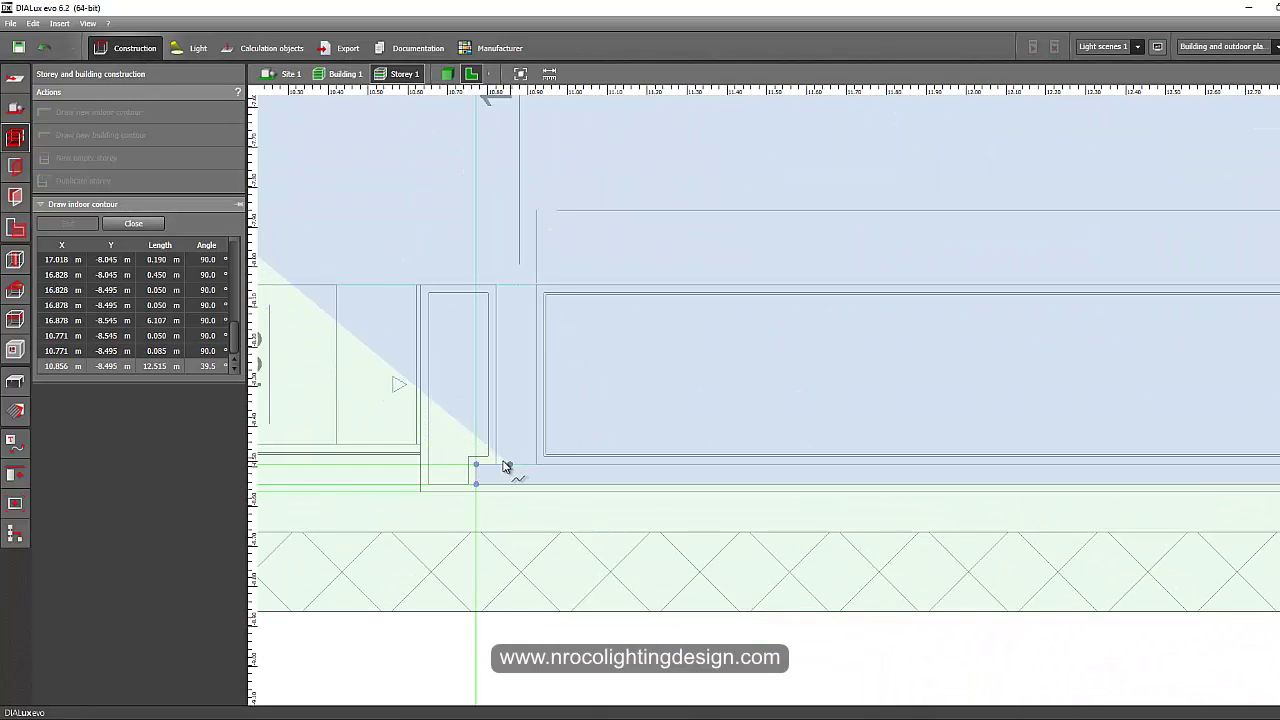
Step: Continue the indoor contour around the pier by 0.050 m, 0.450 m, 0.200 m and 0.400 m into the recess beside it
left_click(497, 395)
left_click(494, 286)
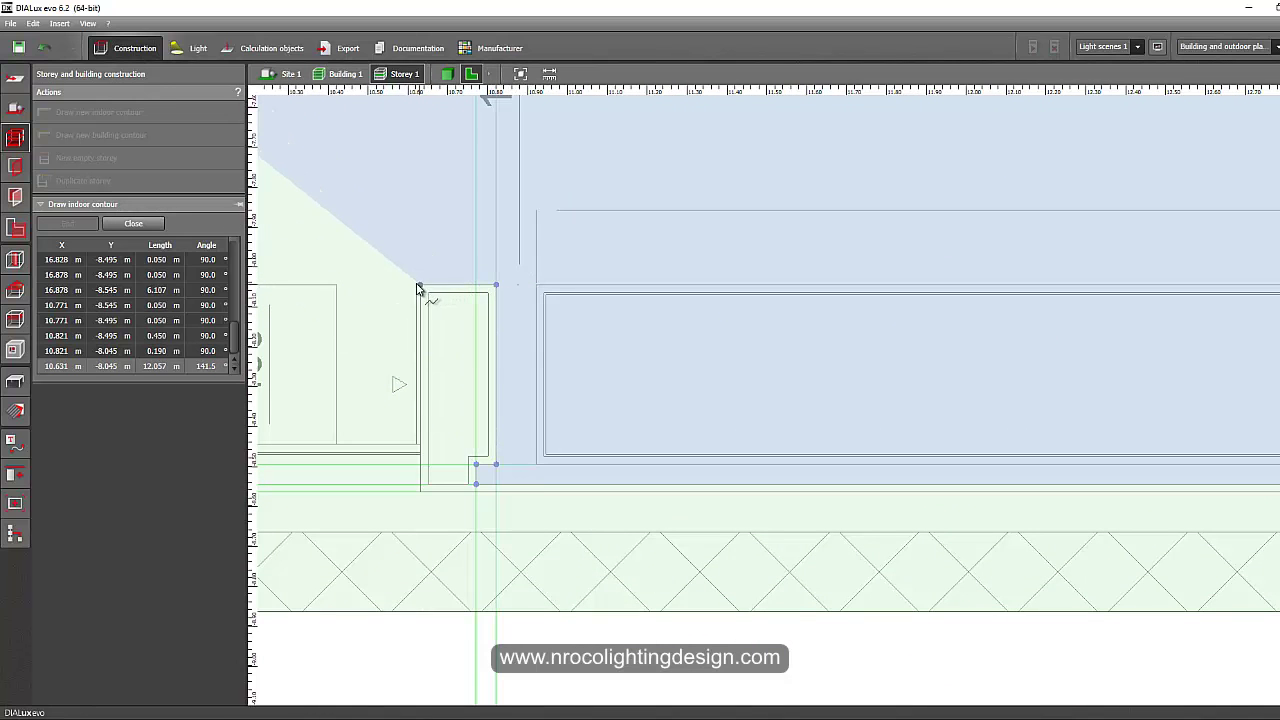
left_click(423, 412)
left_click(416, 447)
Step: Trace the indoor contour 2.000 m along the recess's back, 0.400 m up its far side and 0.200 m across the adjacent pier
scroll(415, 450, "down", 1)
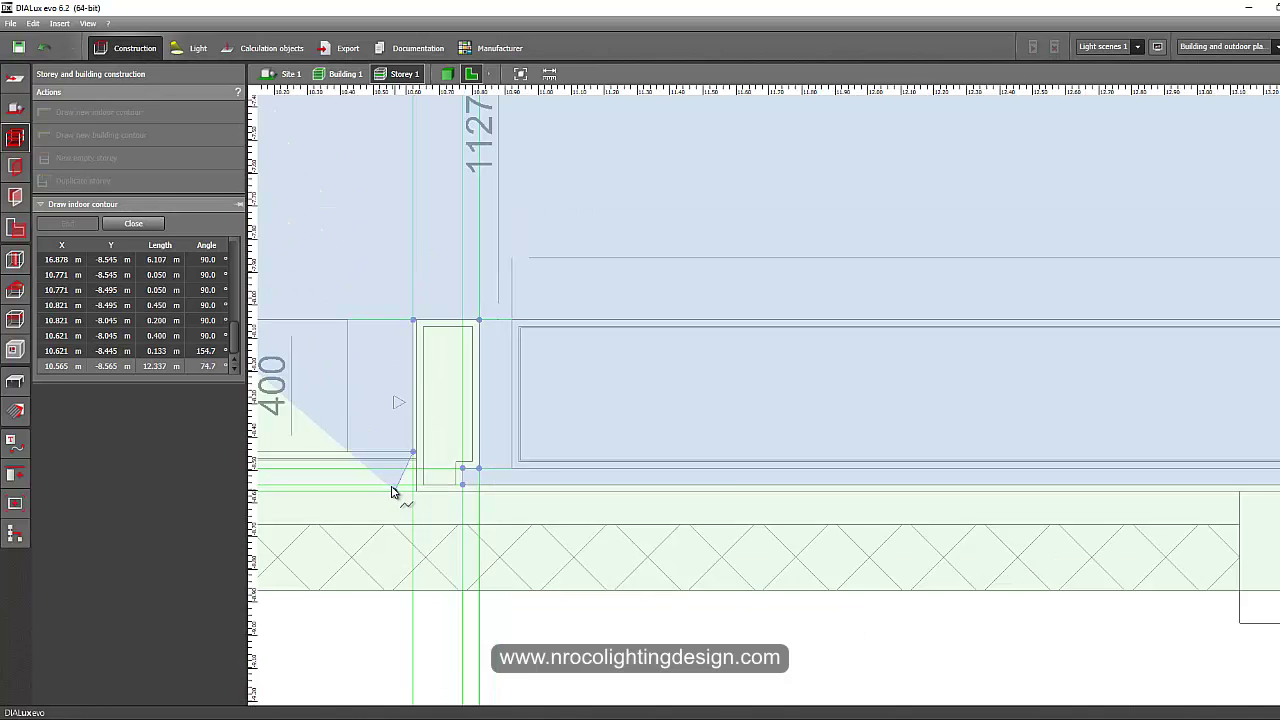
middle_click_drag(397, 490, 945, 438)
scroll(838, 490, "down", 1)
scroll(515, 430, "up", 2)
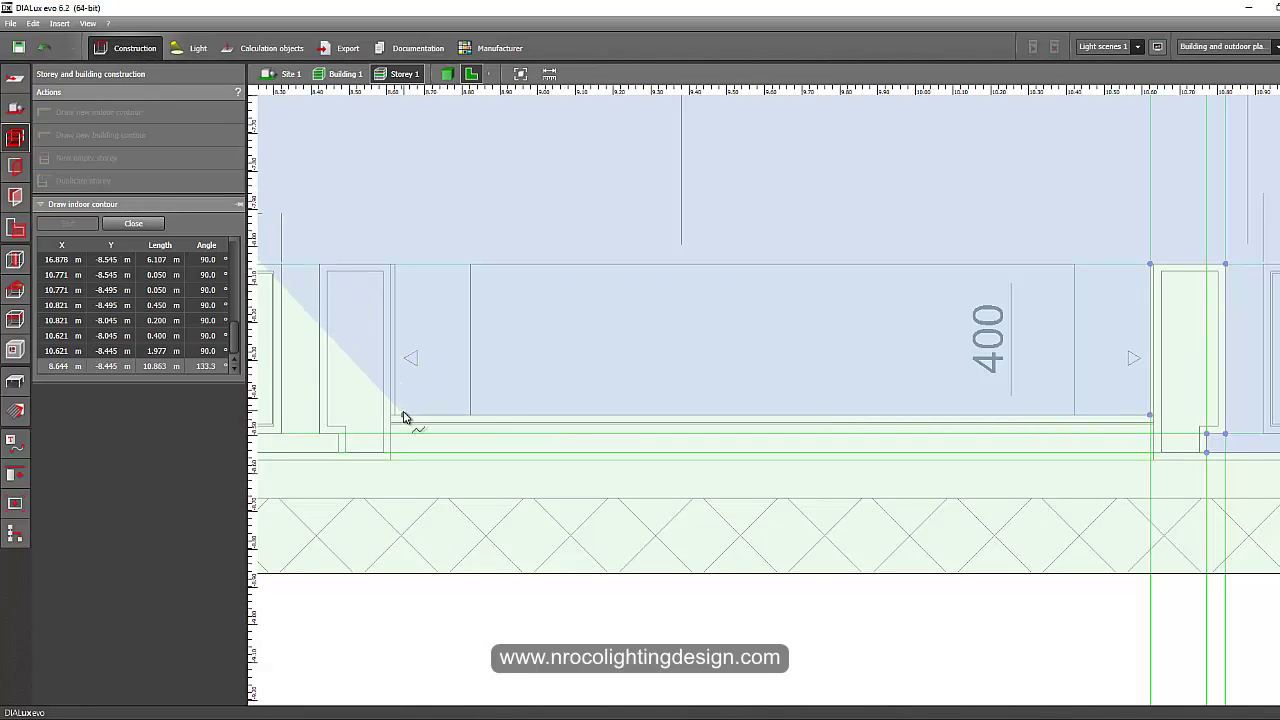
left_click(396, 412)
left_click(320, 265)
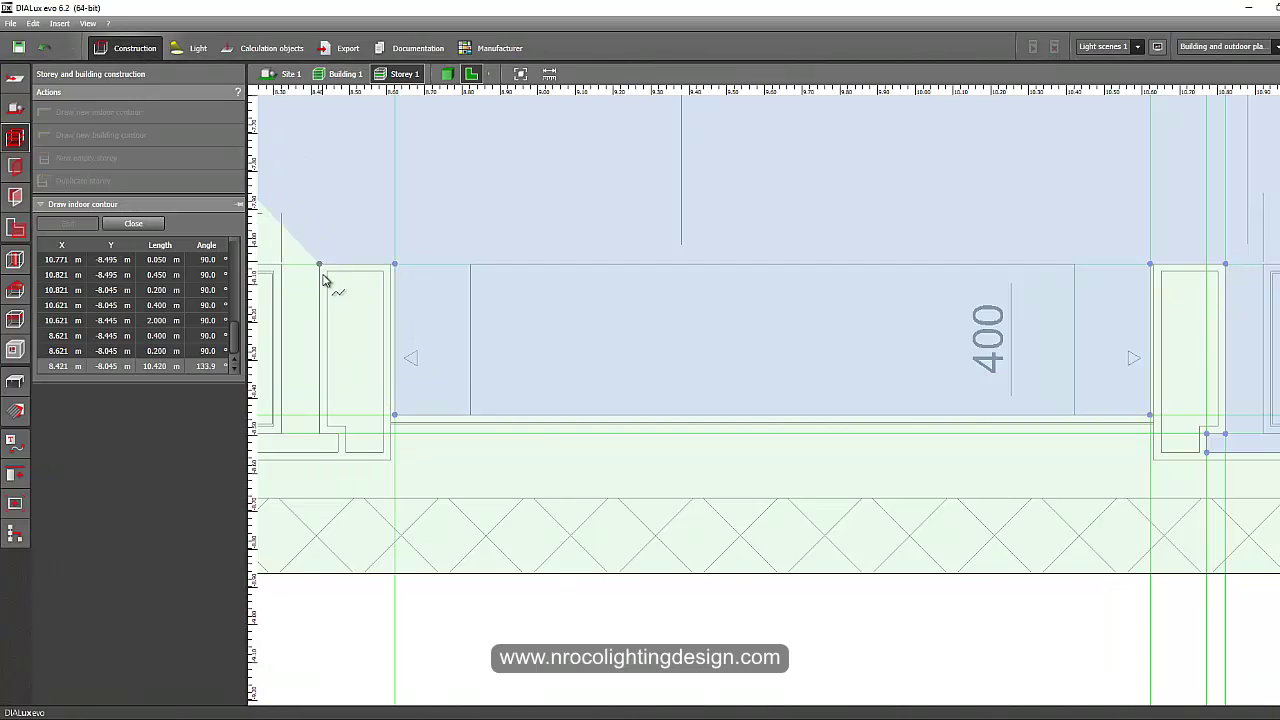
Step: Continue the indoor contour 0.450 m down the pier's far side and around its notch by 0.050 m and 0.050 m
middle_click_drag(300, 453, 610, 421)
left_click(630, 402)
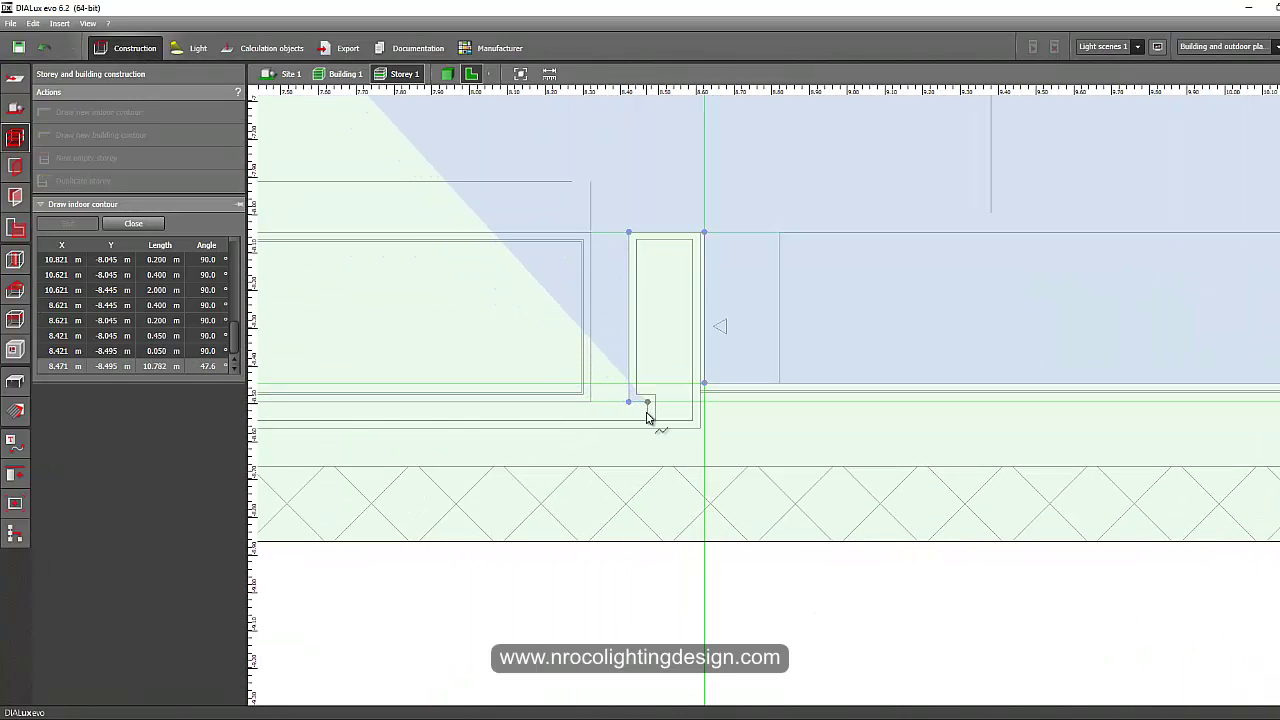
left_click(647, 405)
left_click(647, 420)
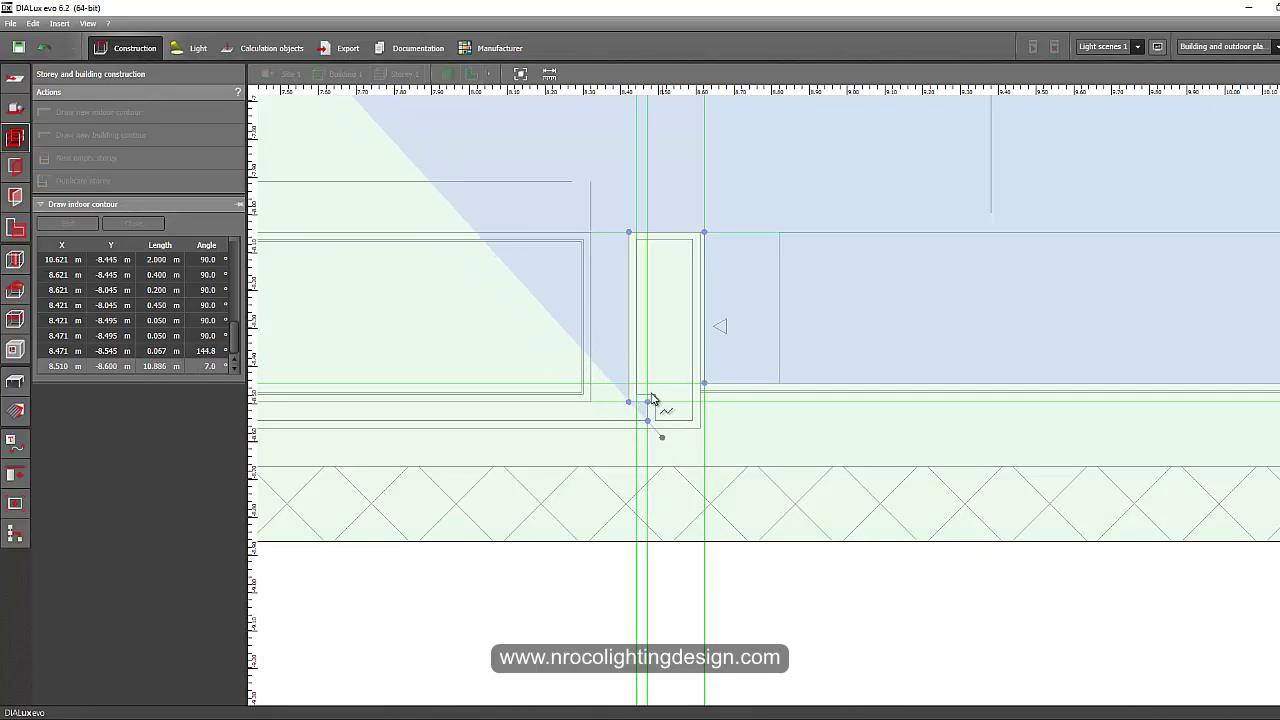
Step: Trace the indoor contour 2.699 m along the lower wall behind the 3261 unit and 0.050 m up beside the 800 mm door
scroll(628, 419, "down", 4)
middle_click_drag(540, 410, 1016, 431)
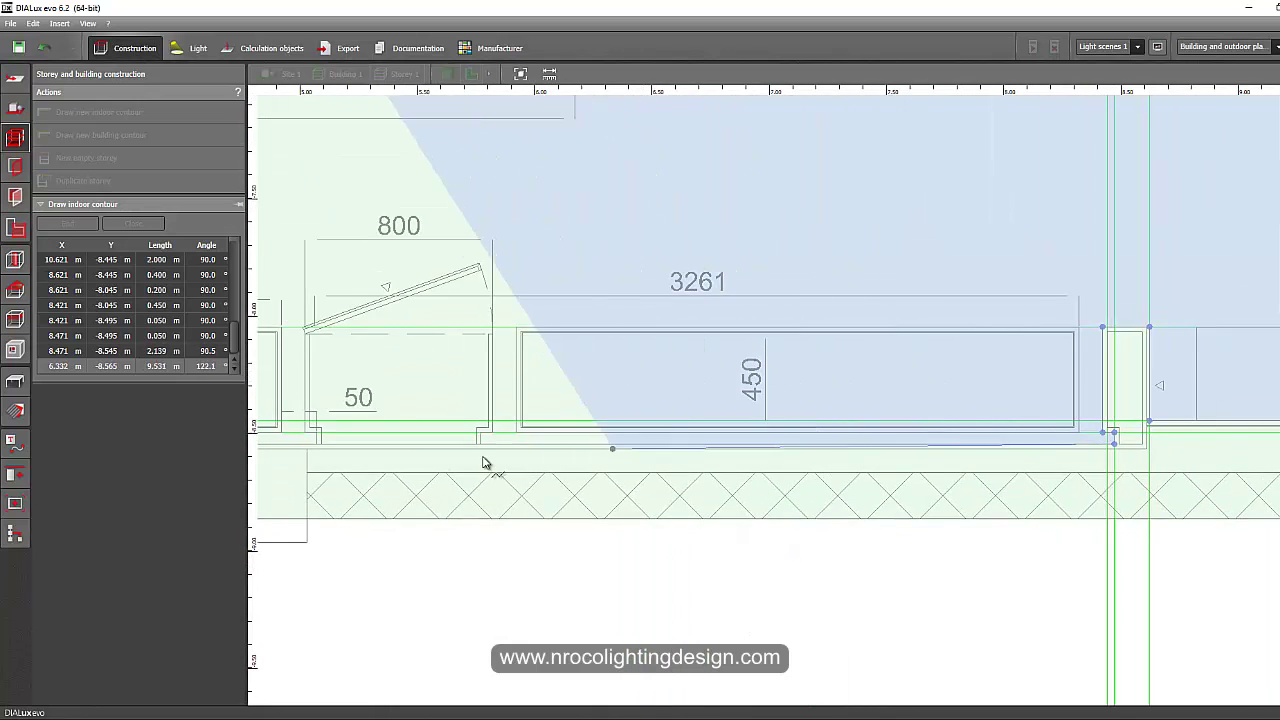
scroll(500, 455, "up", 2)
left_click(514, 440)
left_click(515, 424)
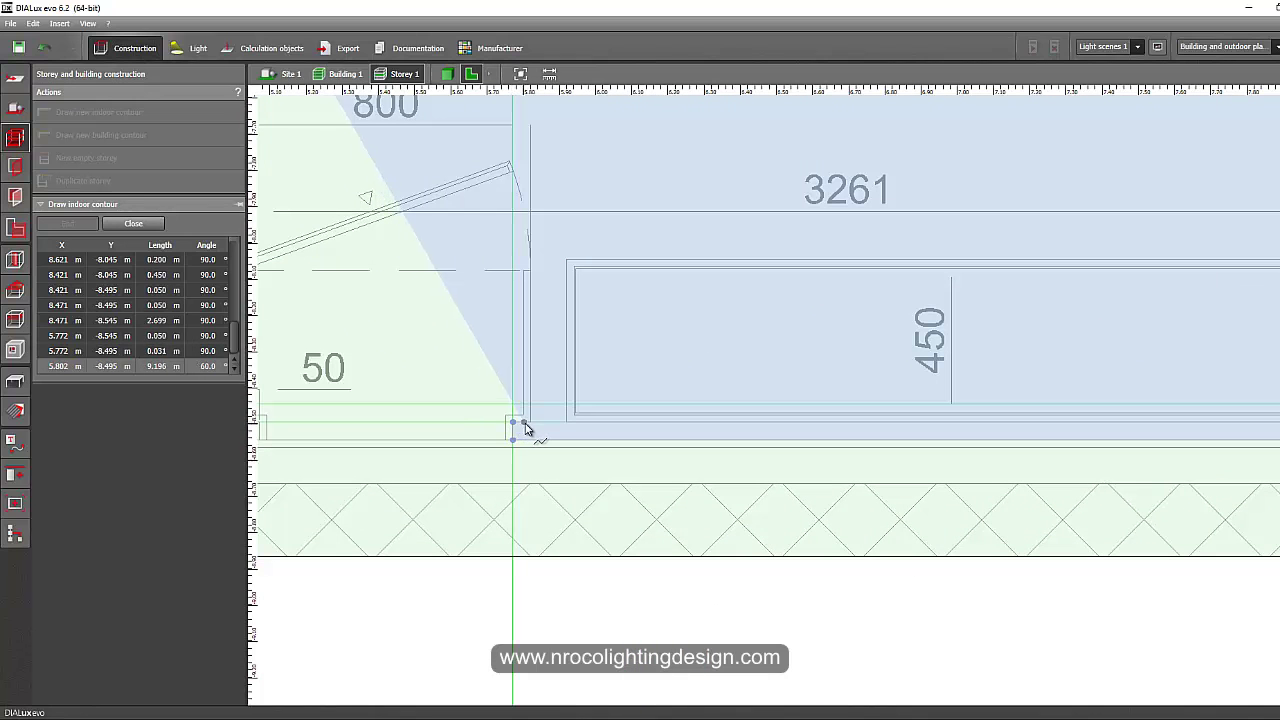
Step: Trace the indoor contour around the 800 mm door's recess by 0.049 m, 0.420 m, 0.800 m, 0.420 m, 0.050 m and 0.050 m
left_click(530, 424)
left_click(530, 276)
middle_click_drag(451, 326, 671, 327)
left_click(461, 275)
left_click(462, 422)
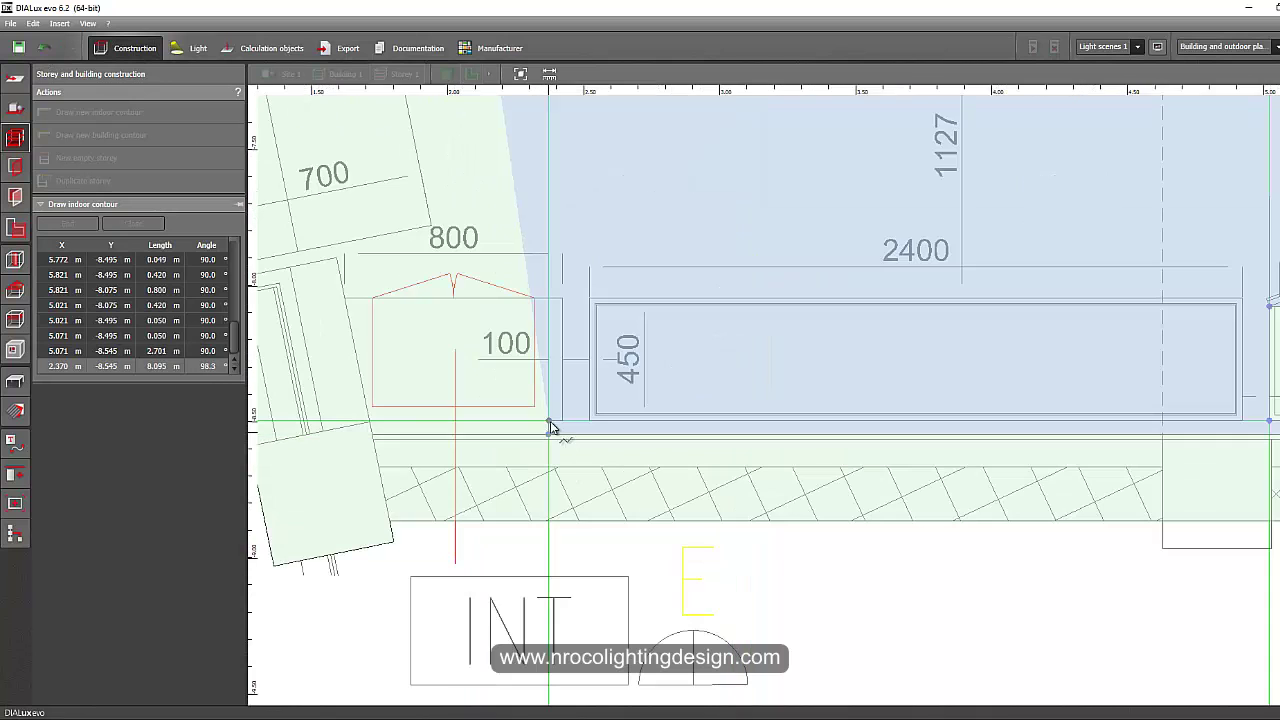
Step: Trace the indoor contour 2.701 m behind the 2400 unit, 0.050 m, 0.050 m and 0.450 m around the corner, and 0.800 m across the cabinet front
left_click(566, 427)
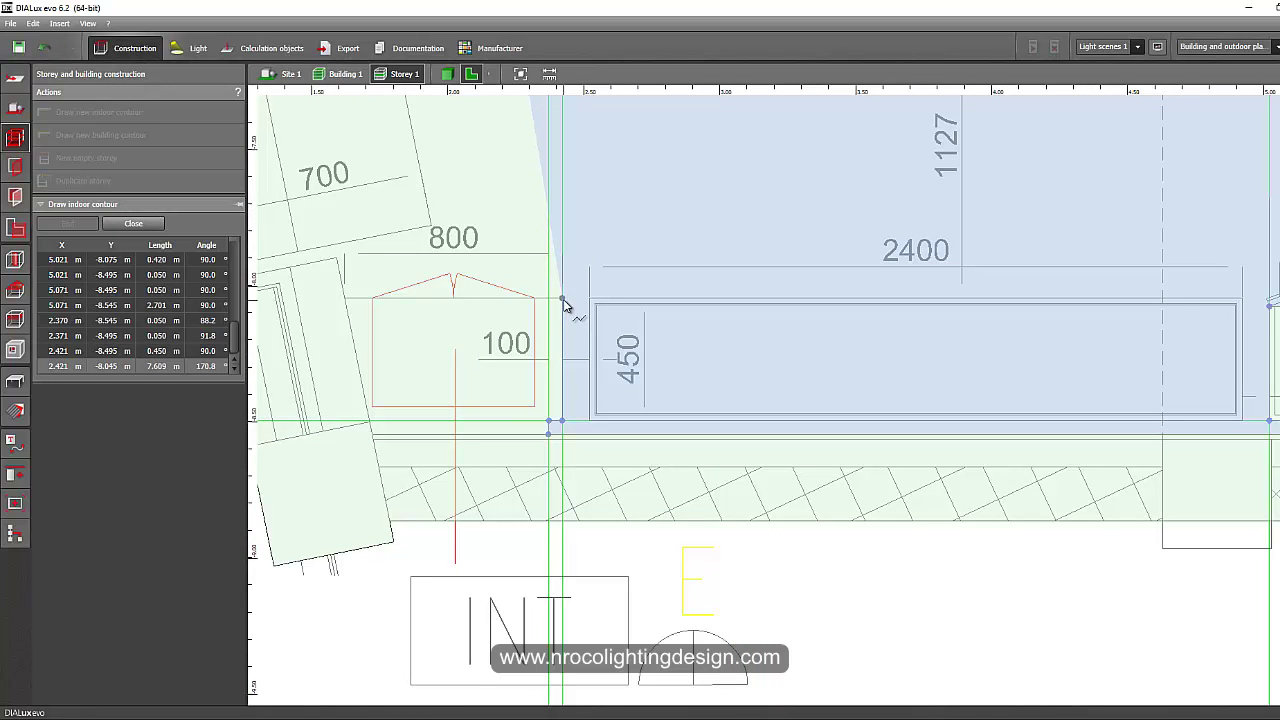
left_click(564, 303)
scroll(571, 294, "down", 3)
scroll(575, 365, "up", 5)
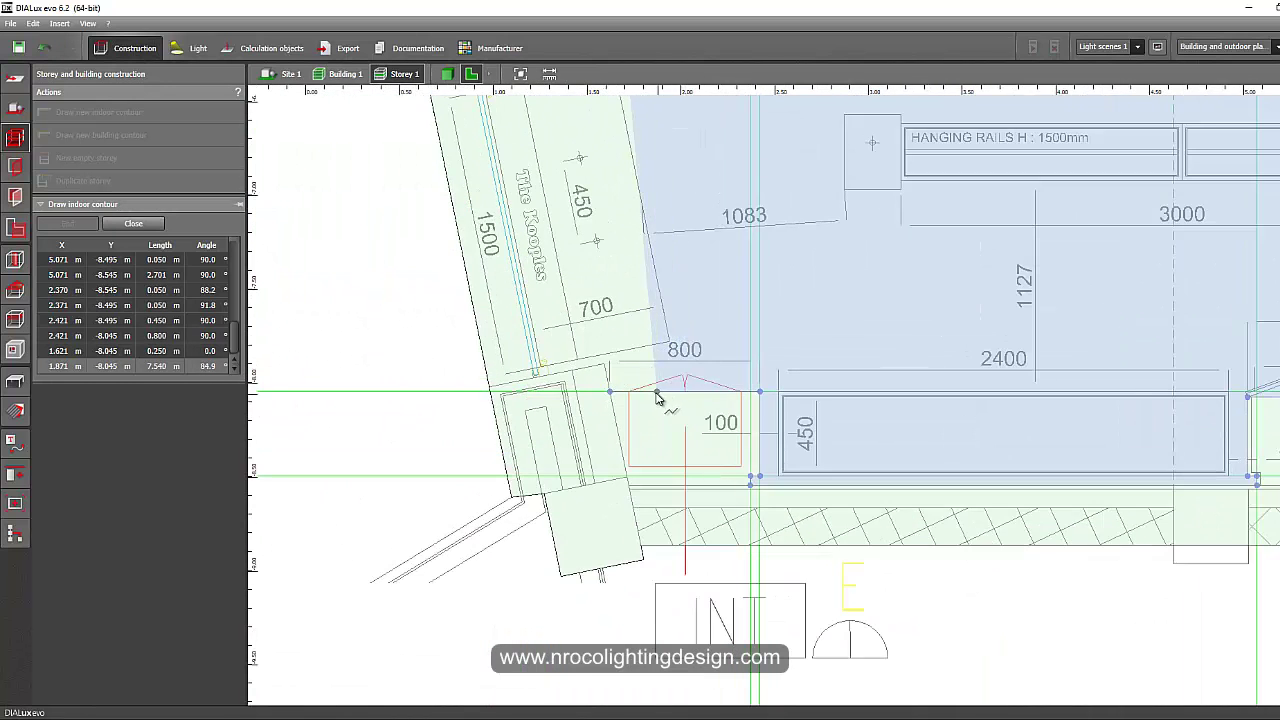
Step: Continue the indoor contour 0.152 m and 0.350 m around the shopfront's lower pier to the window glazing
left_click(577, 352)
scroll(577, 352, "down", 2)
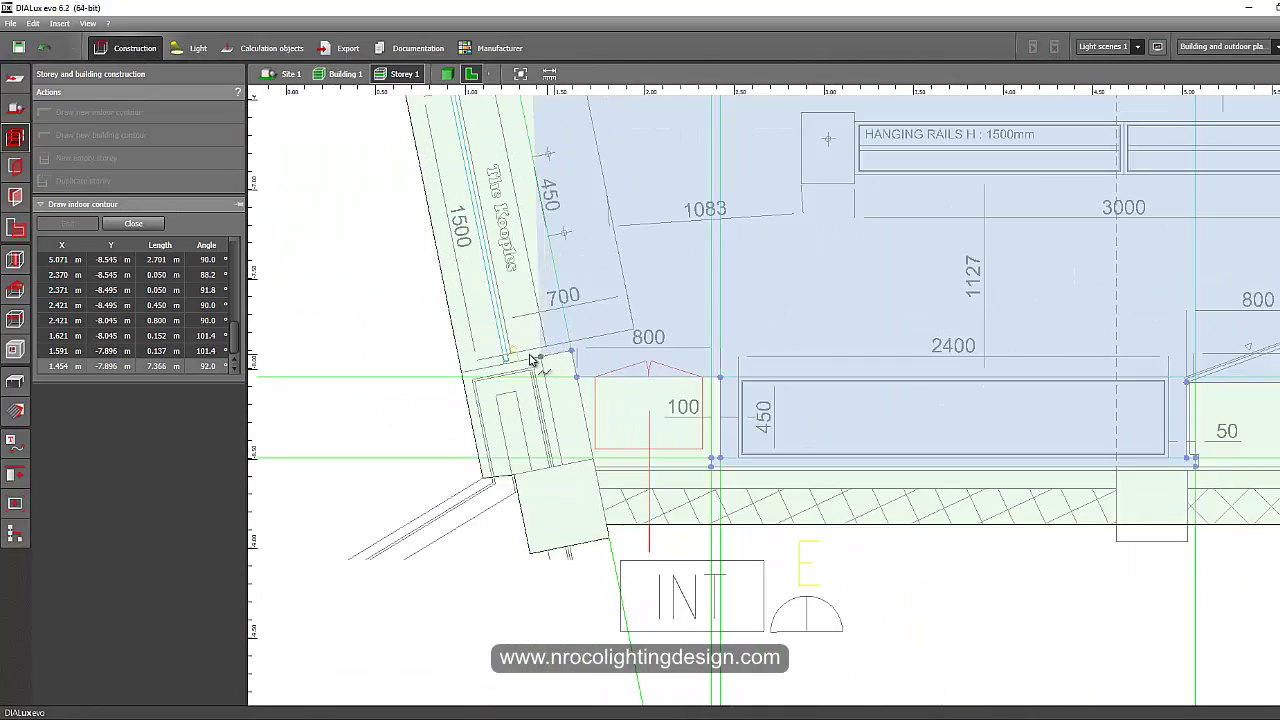
scroll(505, 365, "up", 4)
scroll(496, 370, "up", 1)
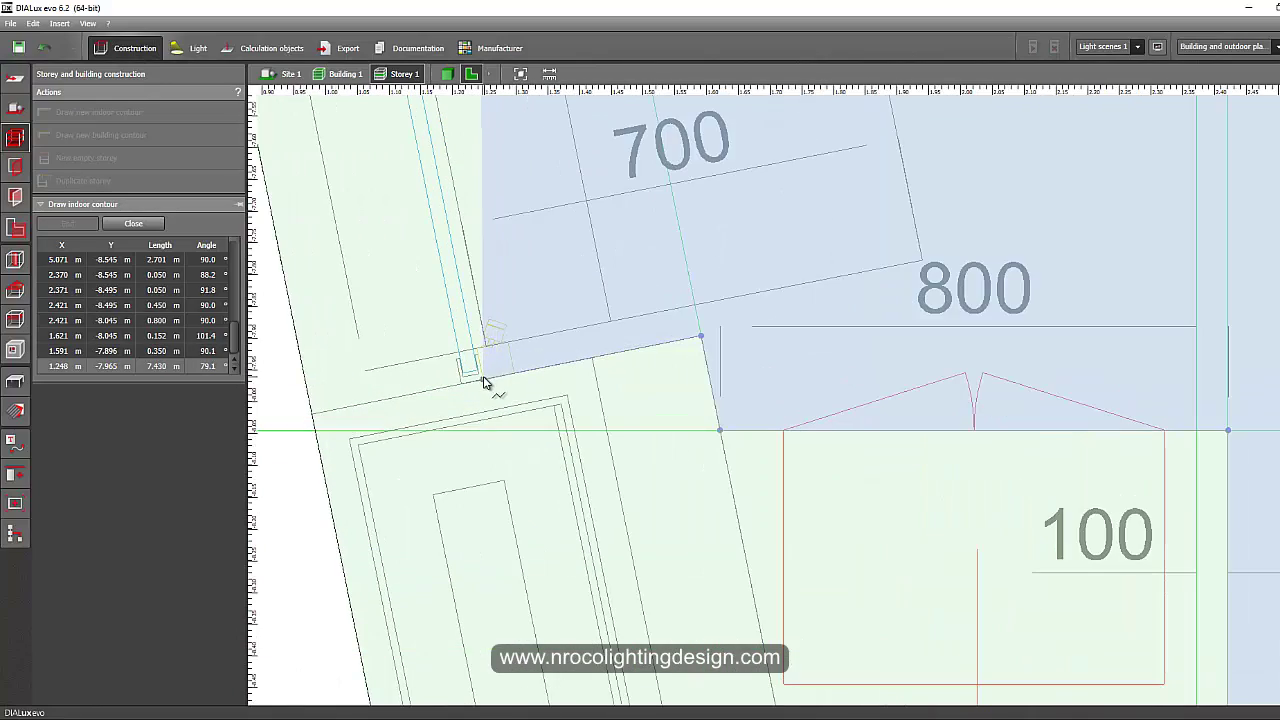
left_click(484, 383)
Step: Trace the indoor contour 1.600 m along the lower shop window's glazing to the pier beside the entrance
scroll(508, 363, "down", 2)
scroll(500, 320, "up", 5)
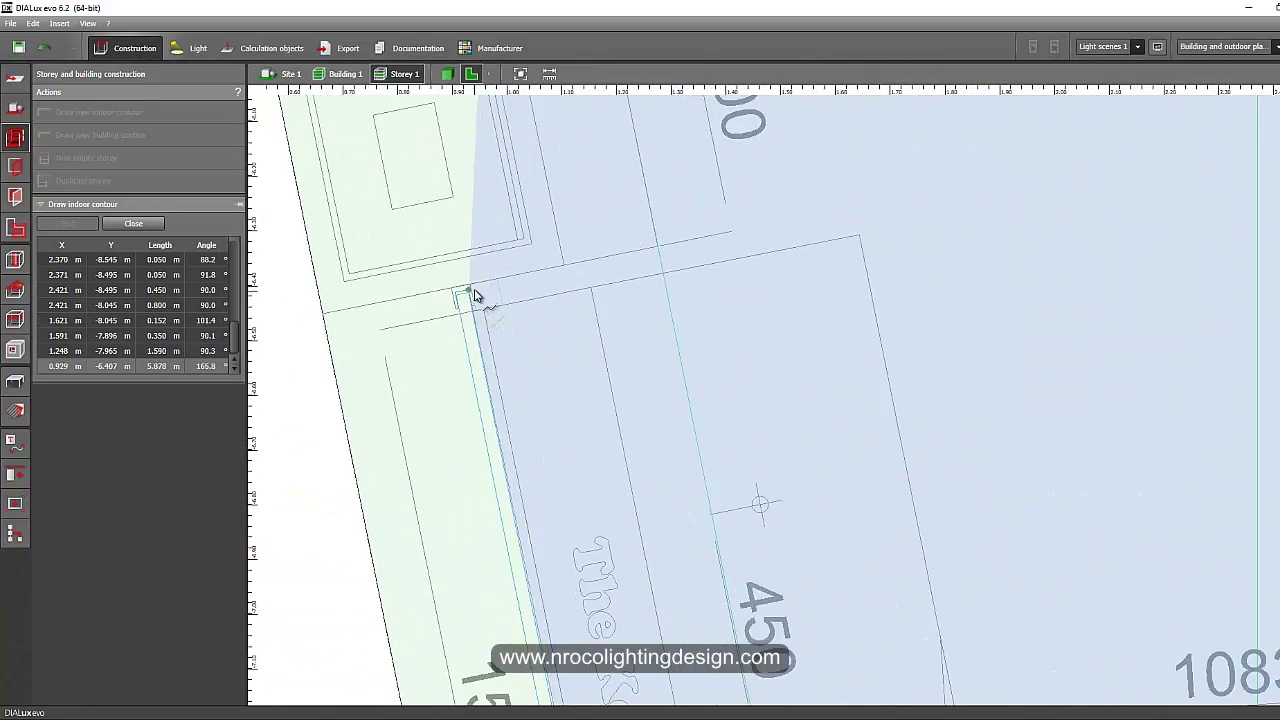
left_click(540, 276)
Step: Continue the indoor contour around the lower entrance pier by 0.175 m, 0.500 m and 0.210 m
scroll(620, 285, "down", 6)
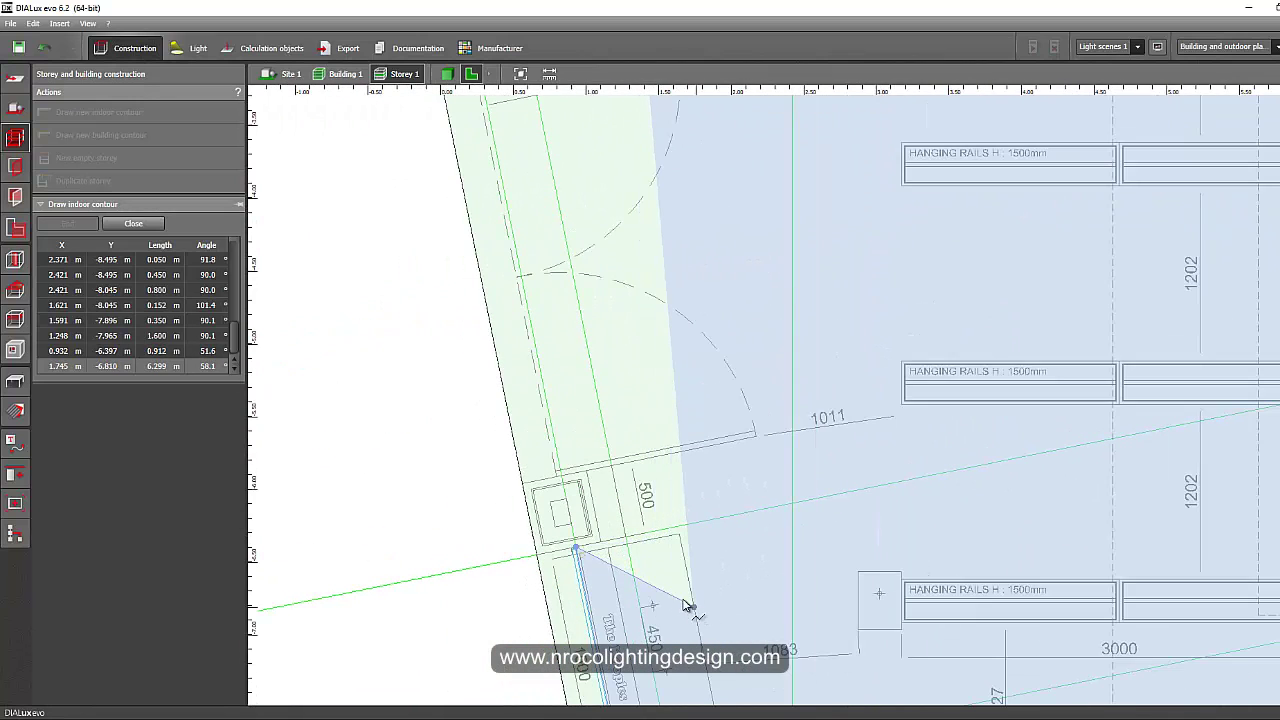
scroll(686, 603, "down", 1)
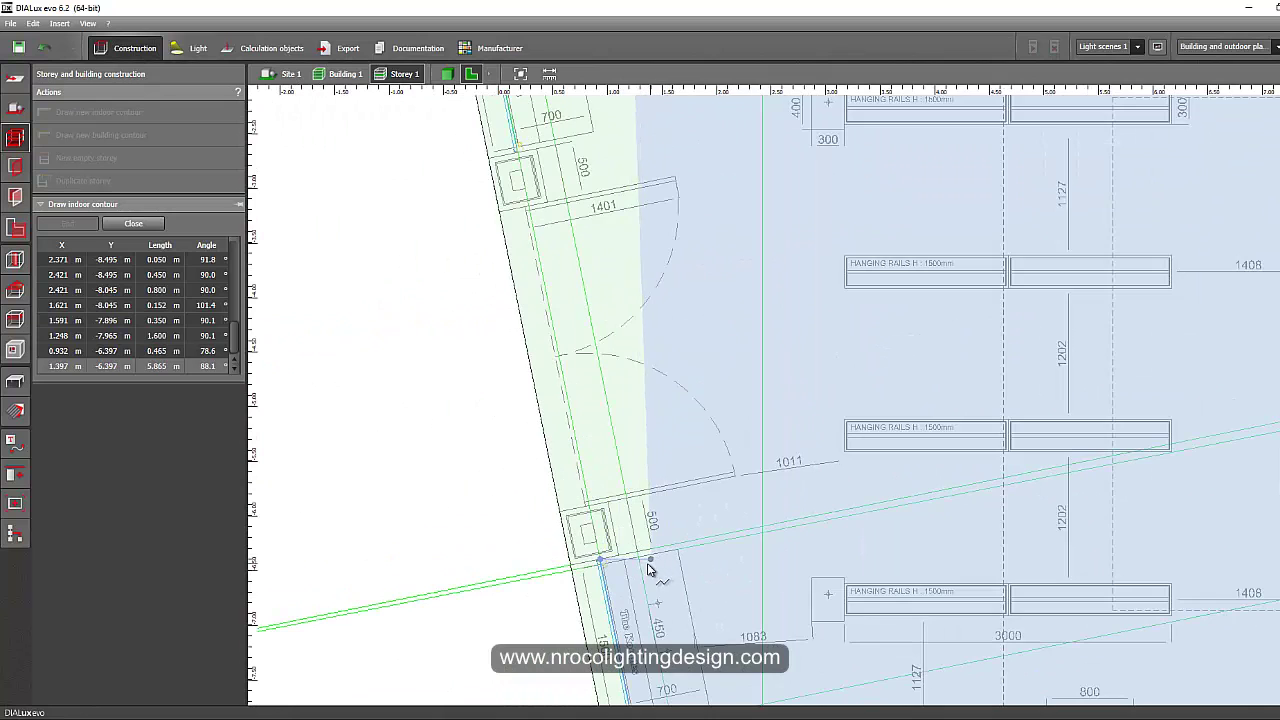
scroll(648, 569, "up", 4)
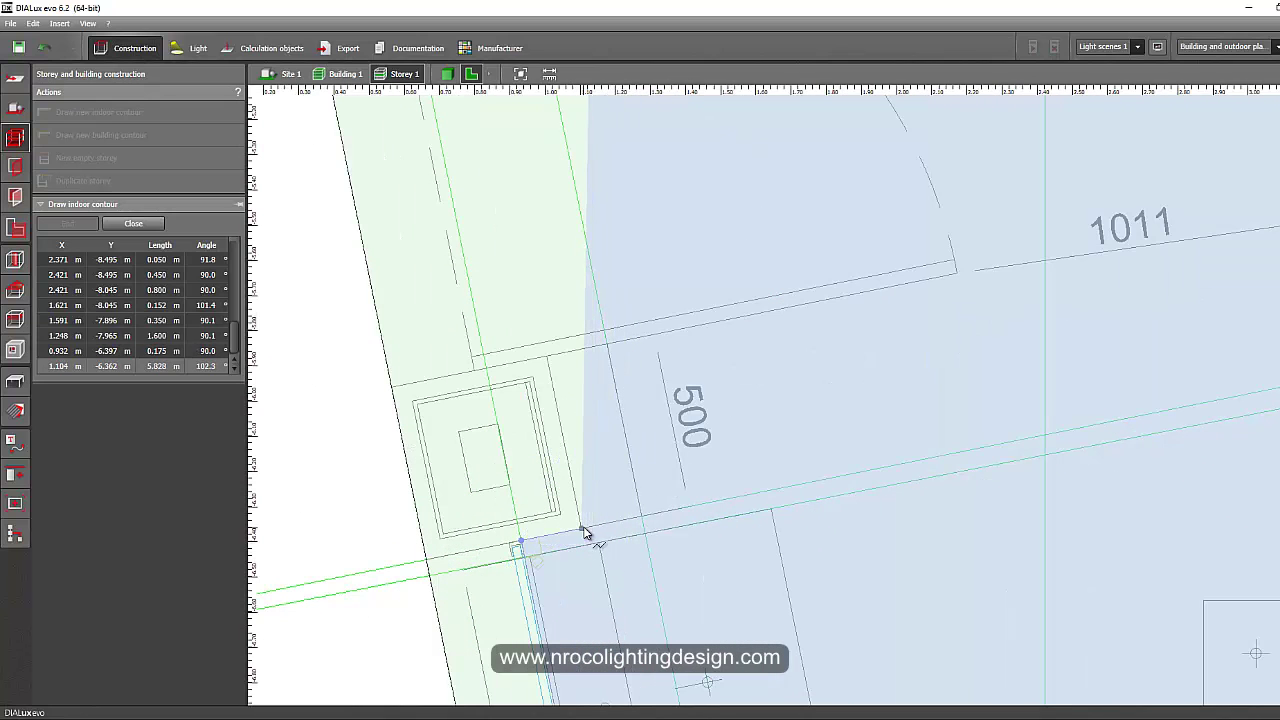
left_click(553, 358)
left_click(543, 358)
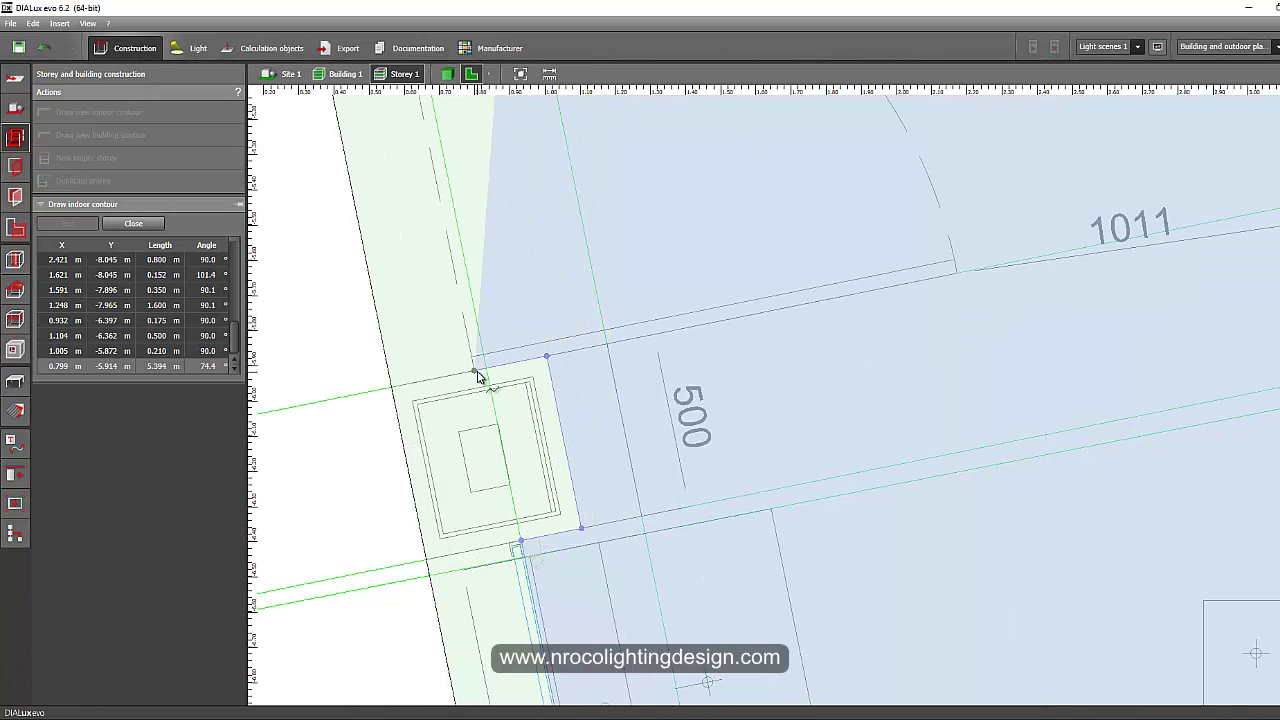
left_click(477, 371)
Step: Trace the indoor contour 2.801 m across the entrance and around the upper entrance pier by 0.210 m, 0.500 m and 0.175 m
scroll(486, 377, "down", 2)
middle_click_drag(523, 249, 597, 569)
middle_click_drag(503, 230, 523, 297)
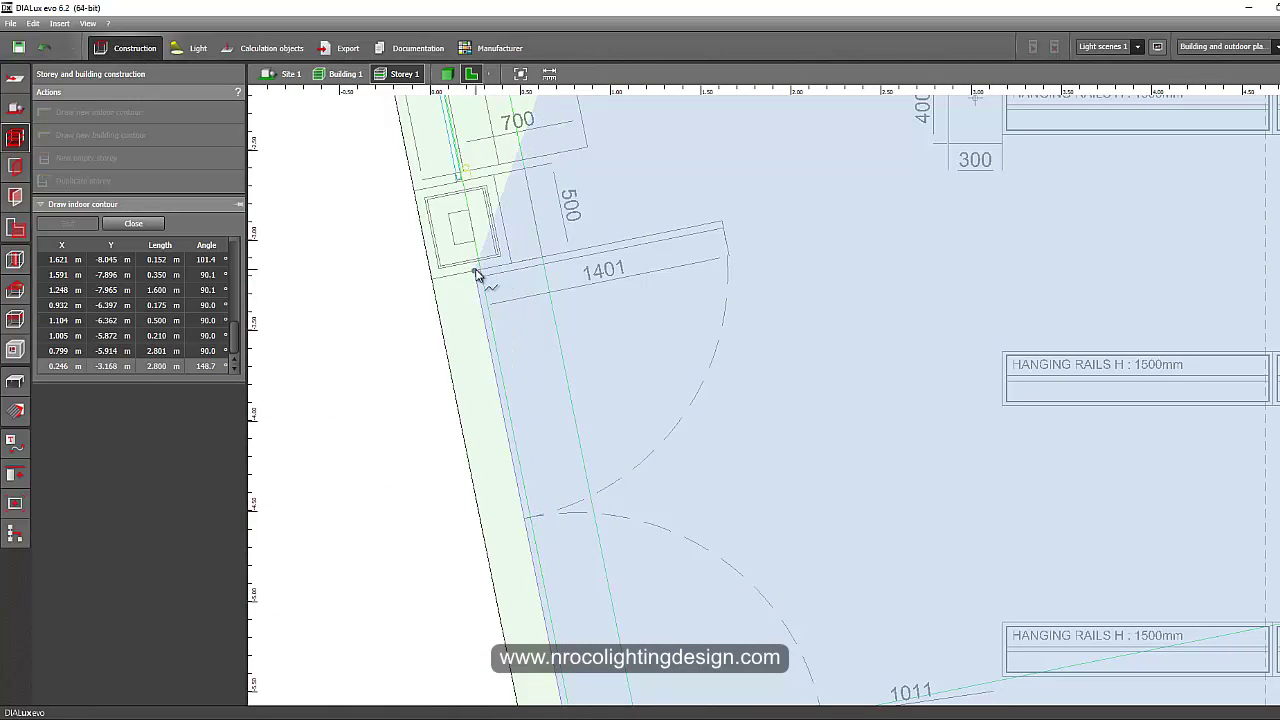
left_click(474, 271)
left_click(509, 260)
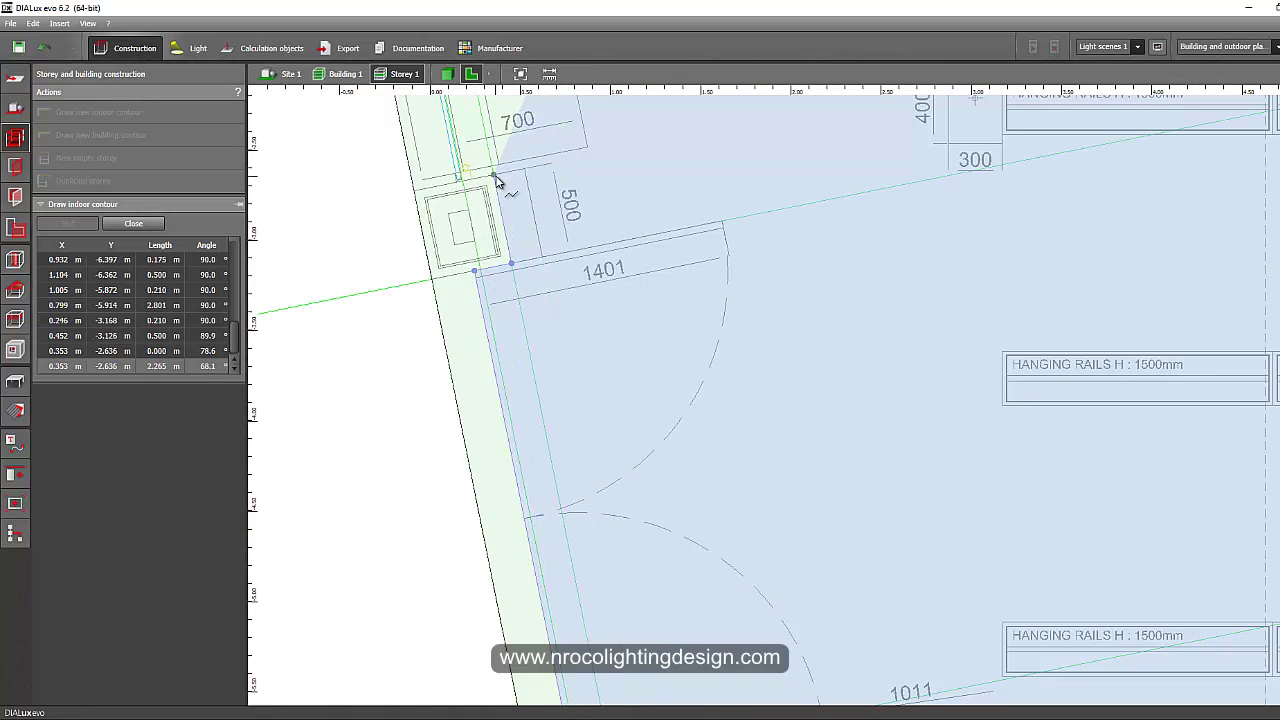
scroll(497, 180, "up", 5)
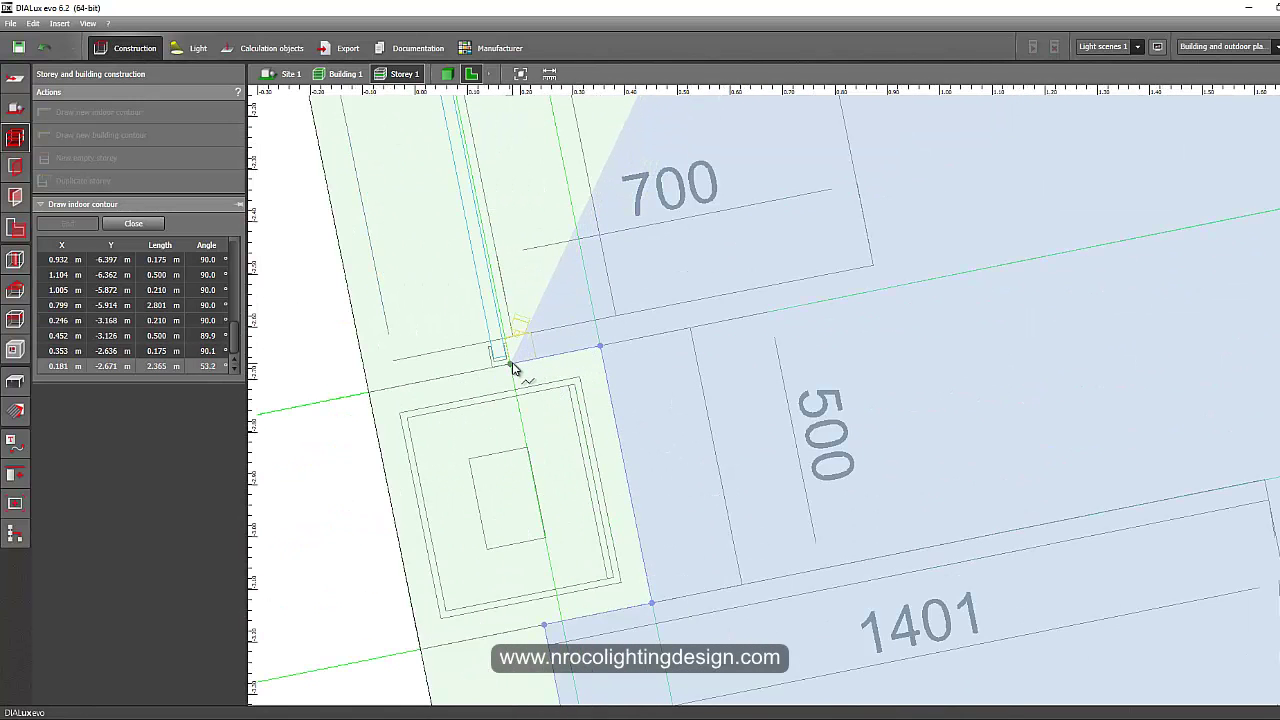
left_click(512, 364)
Step: Trace the indoor contour 1.600 m along the upper shop window's glazing and 0.350 m to the upper wall cabinet
scroll(518, 358, "down", 5)
middle_click_drag(520, 170, 558, 532)
scroll(452, 216, "up", 6)
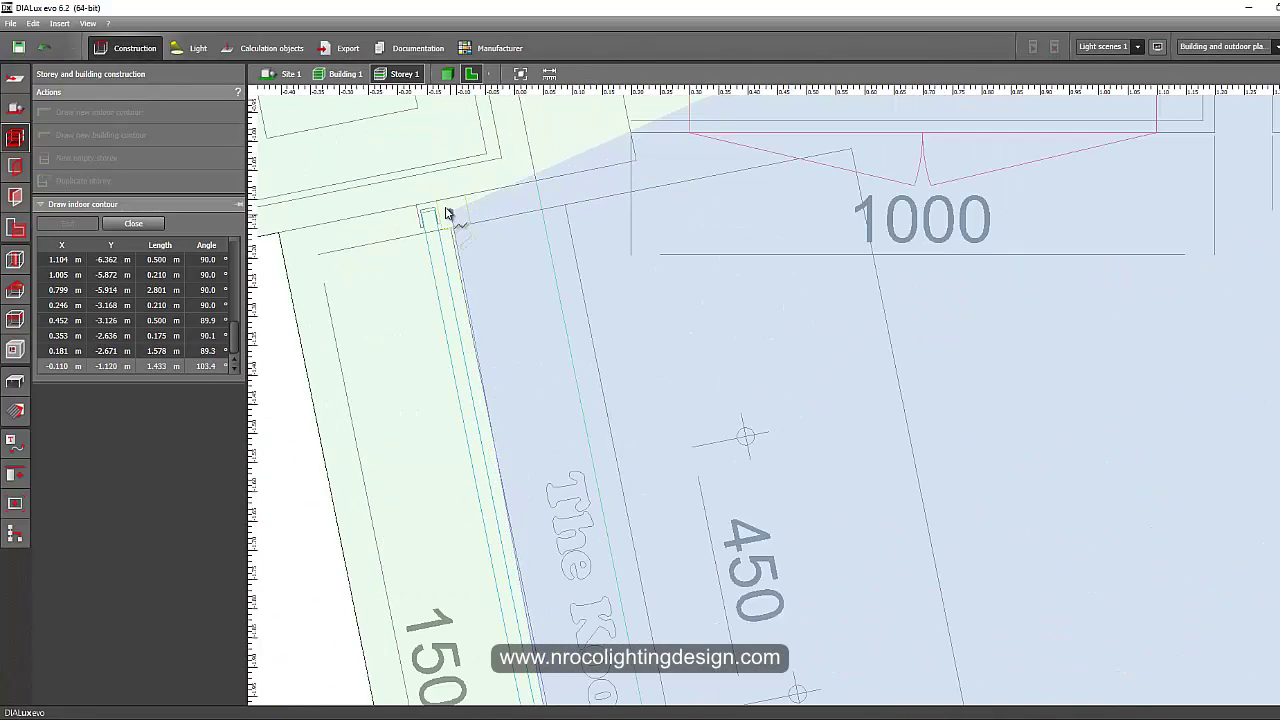
left_click(437, 203)
scroll(661, 208, "down", 5)
middle_click_drag(664, 252, 585, 395)
scroll(595, 369, "up", 4)
left_click(554, 298)
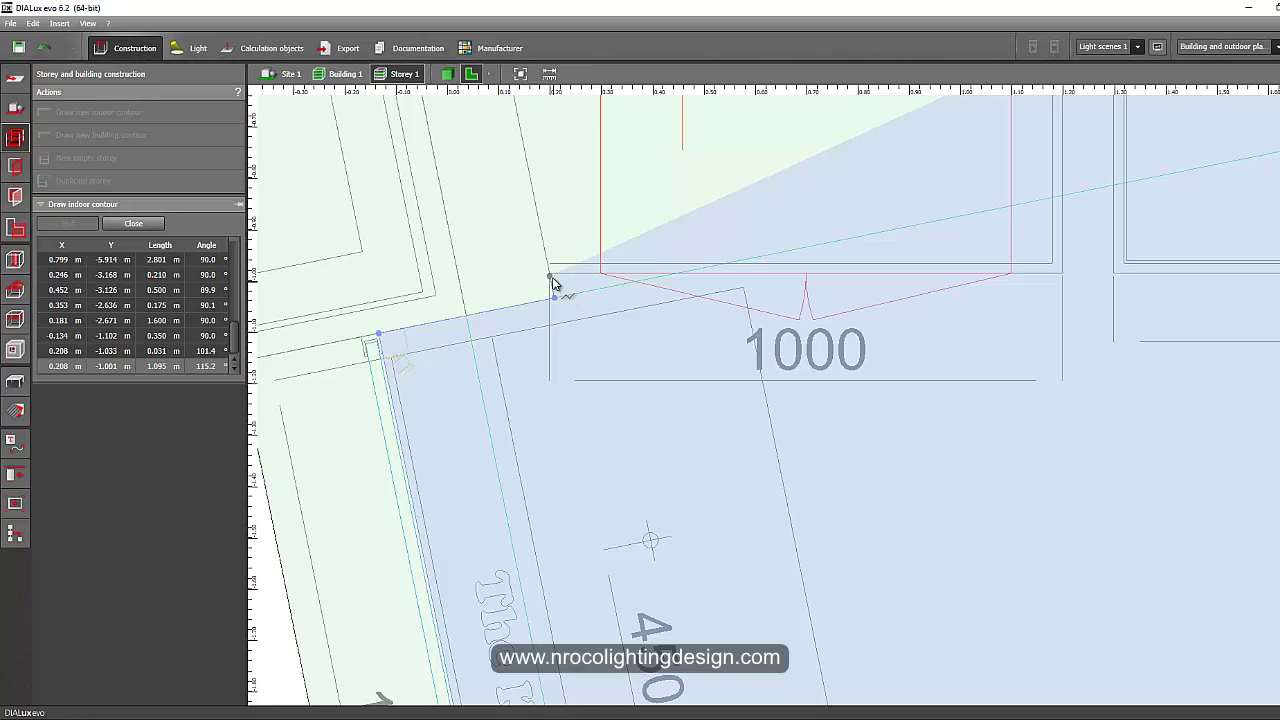
Step: Continue the indoor contour by 0.049 m and along the front of the 1000 mm cabinet, closing the shop's outline
left_click(570, 292)
scroll(570, 292, "down", 3)
scroll(725, 380, "up", 2)
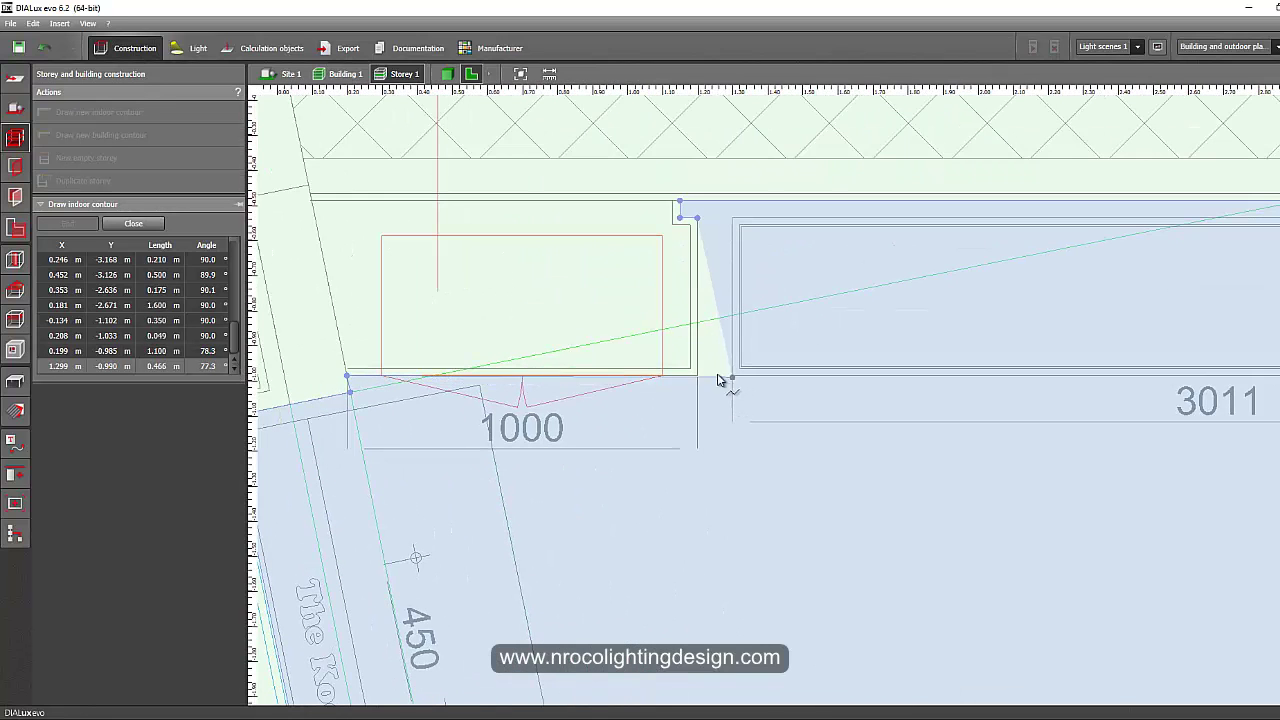
left_click(699, 373)
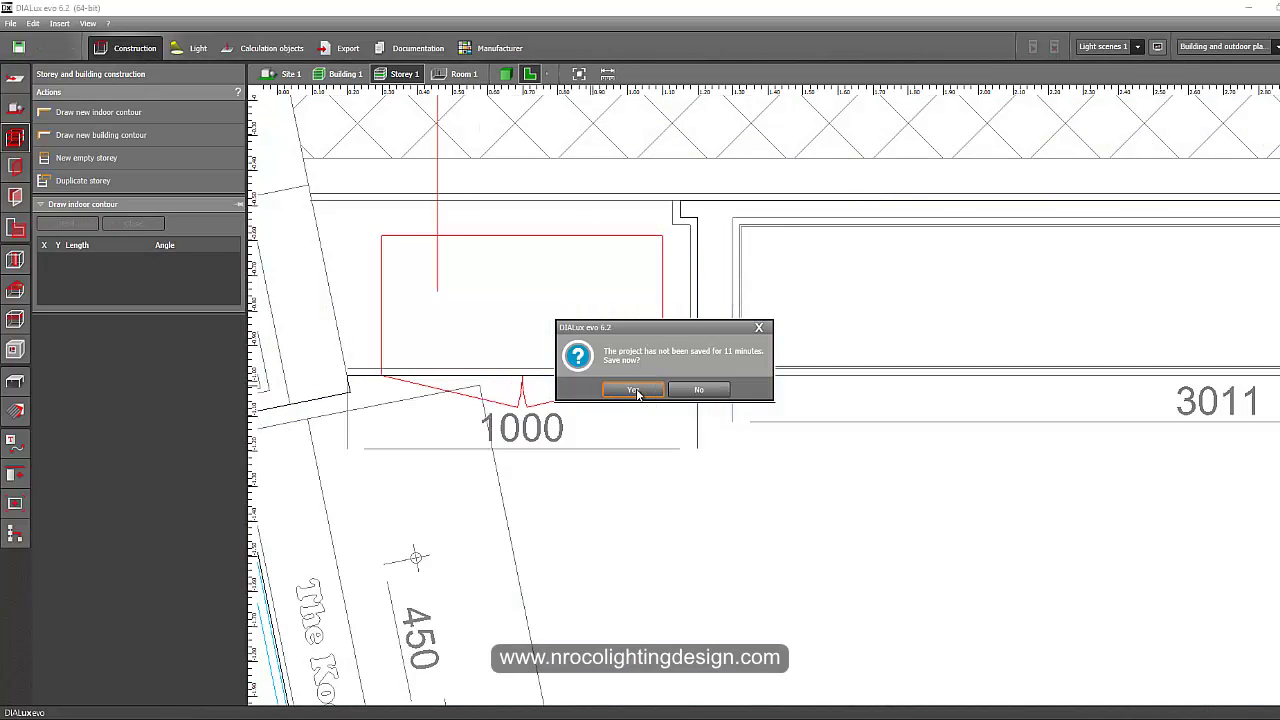
Step: Save the project as Retail Lighting Design Tutorial in the Documents folder The Kooples Lighting Design Tutorial
left_click(634, 390)
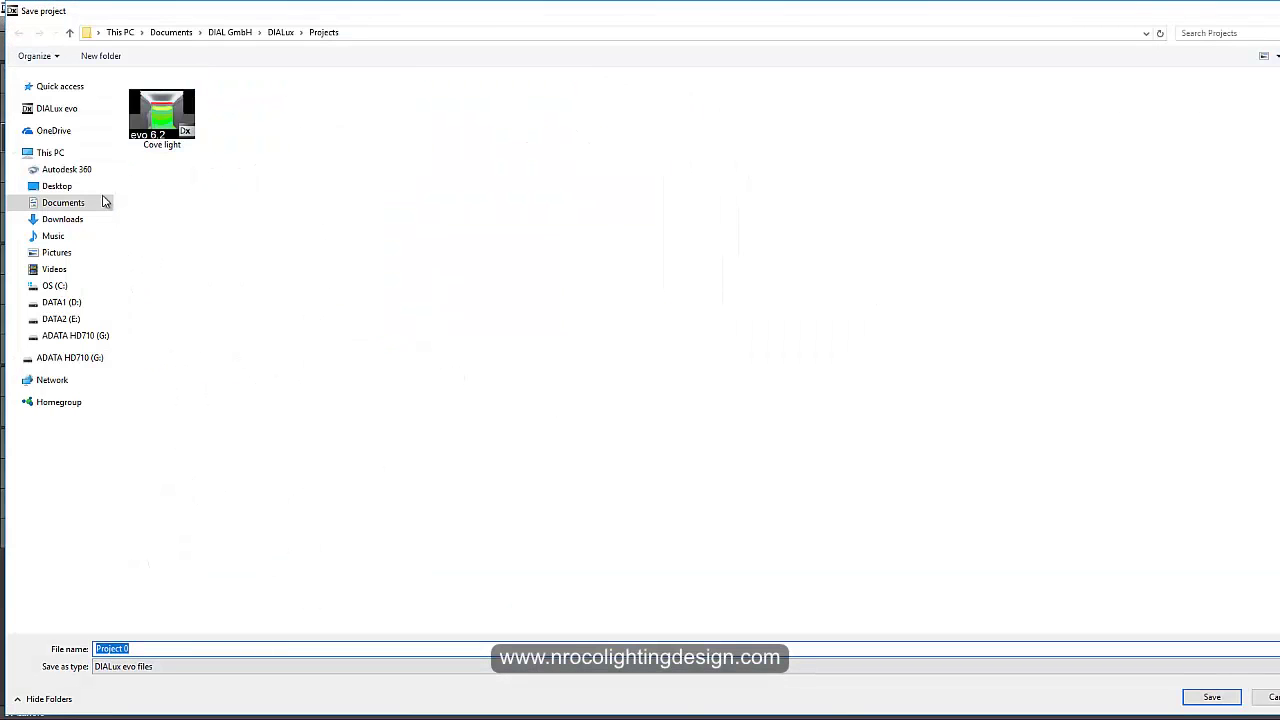
left_click(63, 205)
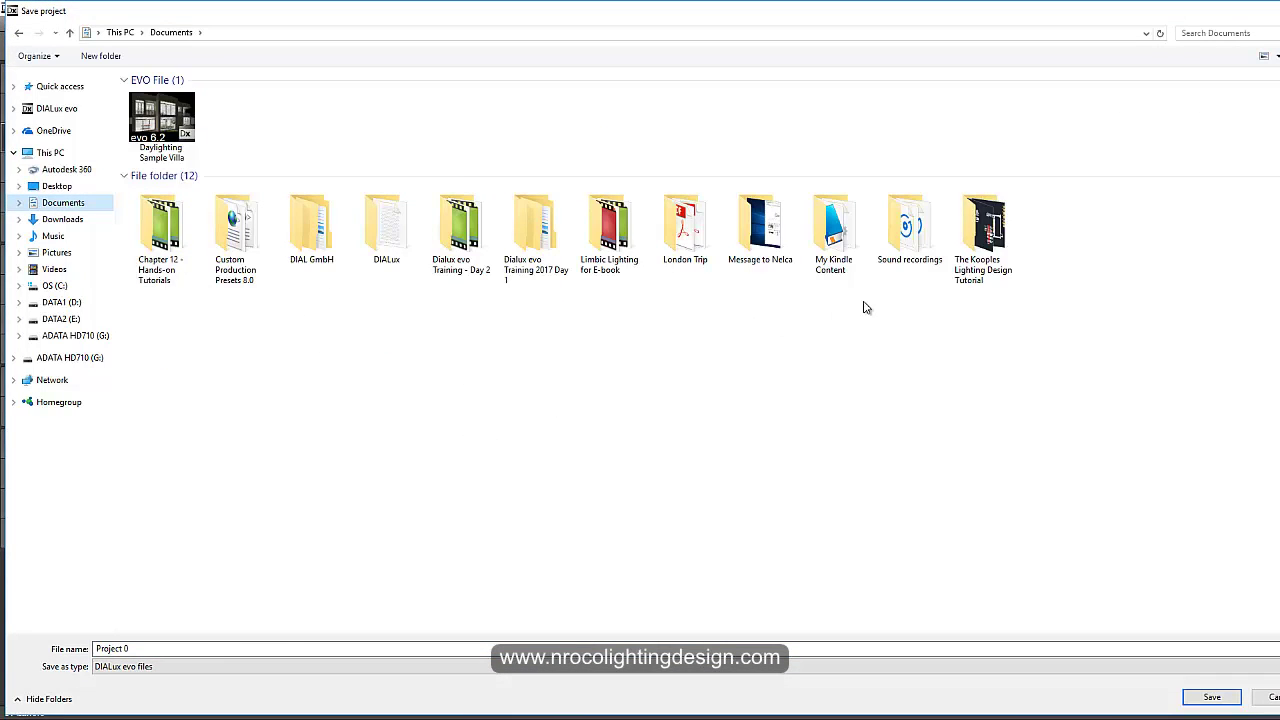
double_click(983, 232)
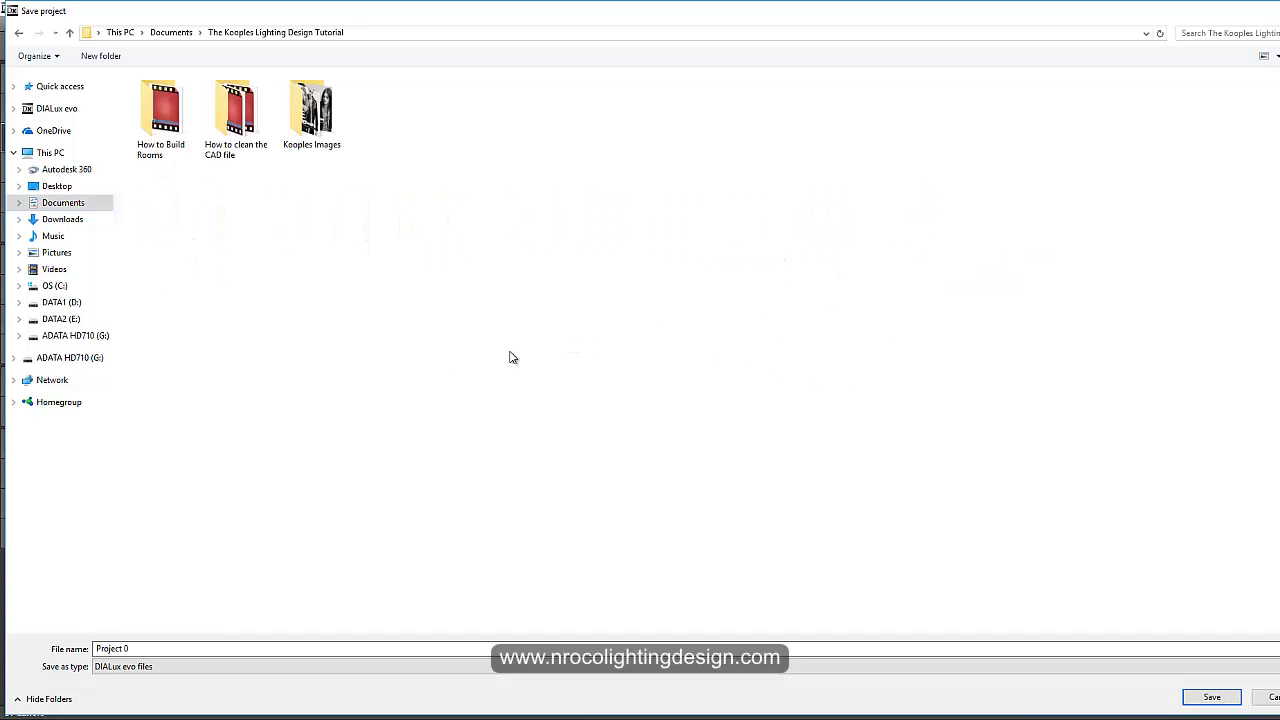
left_click(203, 647)
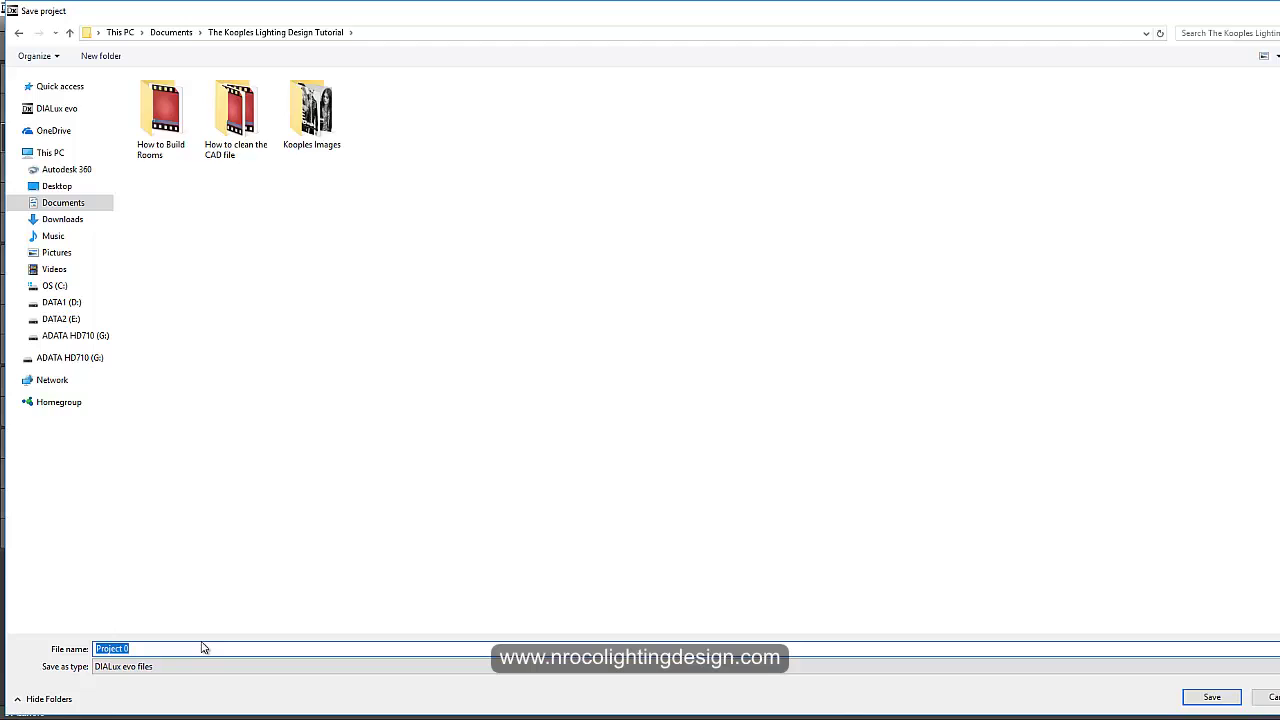
type("Retail Lighting Design Tutorial")
key("Return")
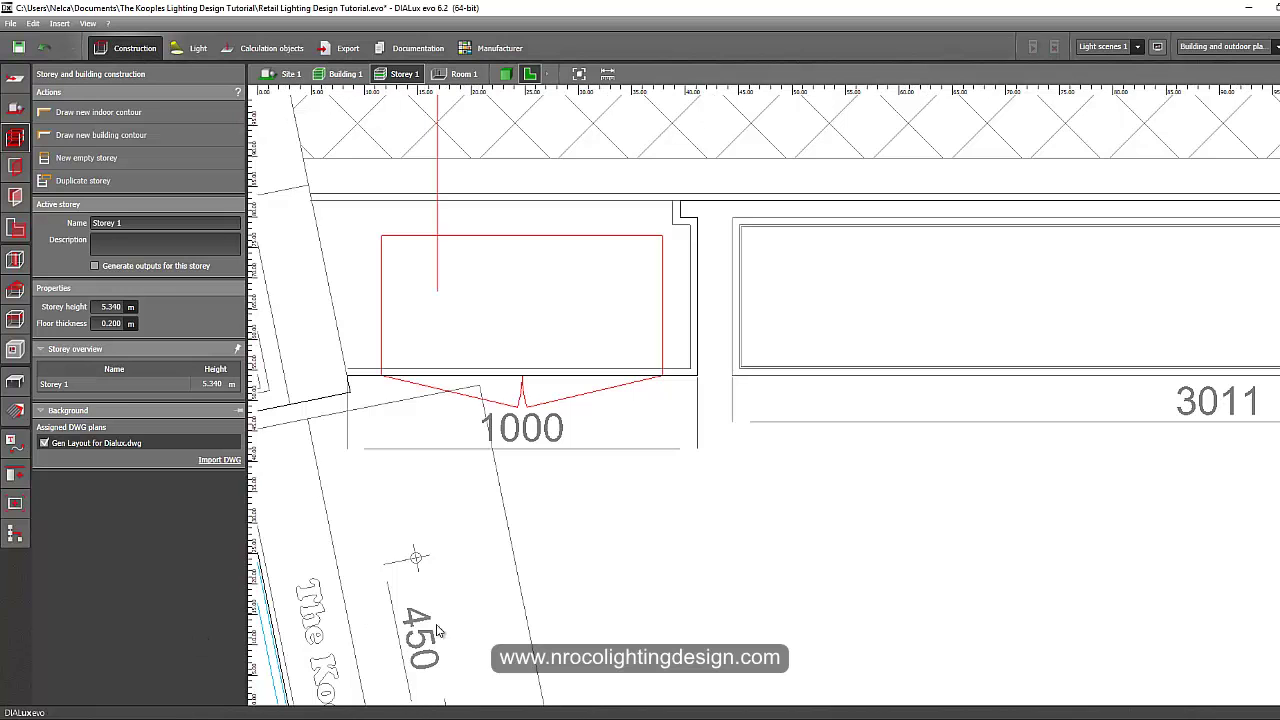
Step: View the shop model in 3D from another angle and return to the floor plan
middle_click_drag(490, 408, 440, 365)
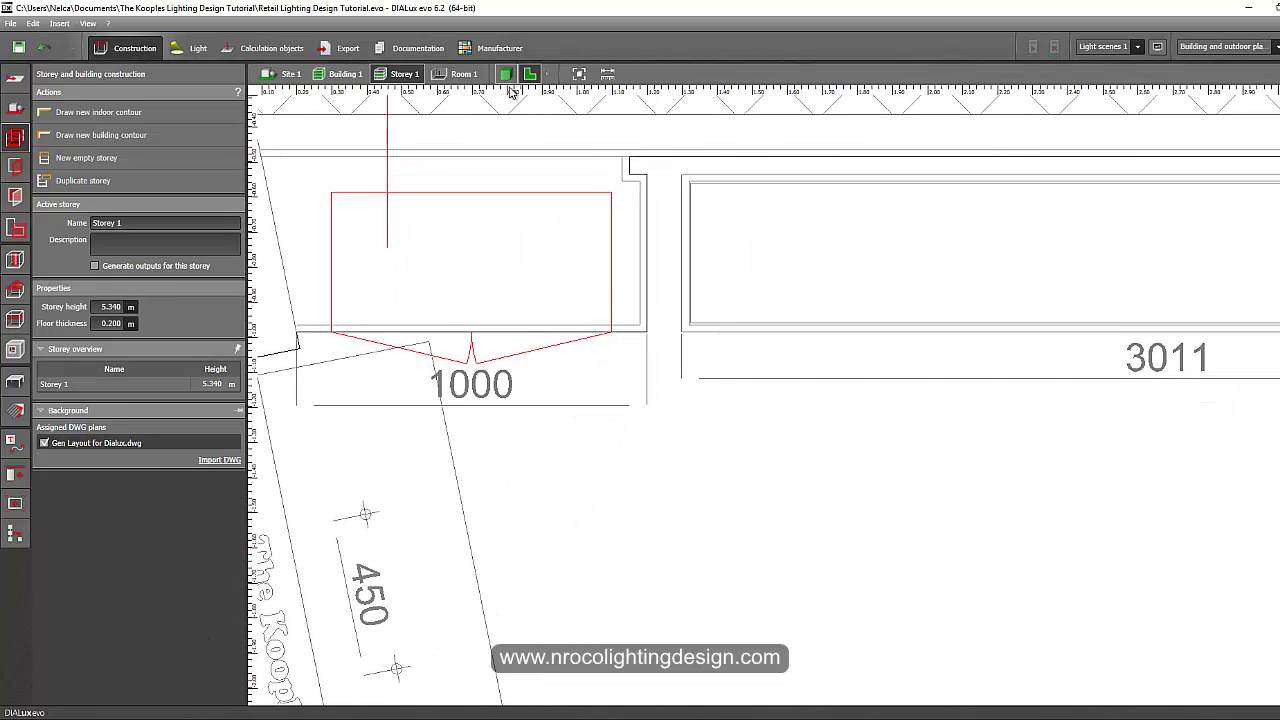
left_click(505, 74)
left_click_drag(494, 307, 420, 499)
left_click(532, 75)
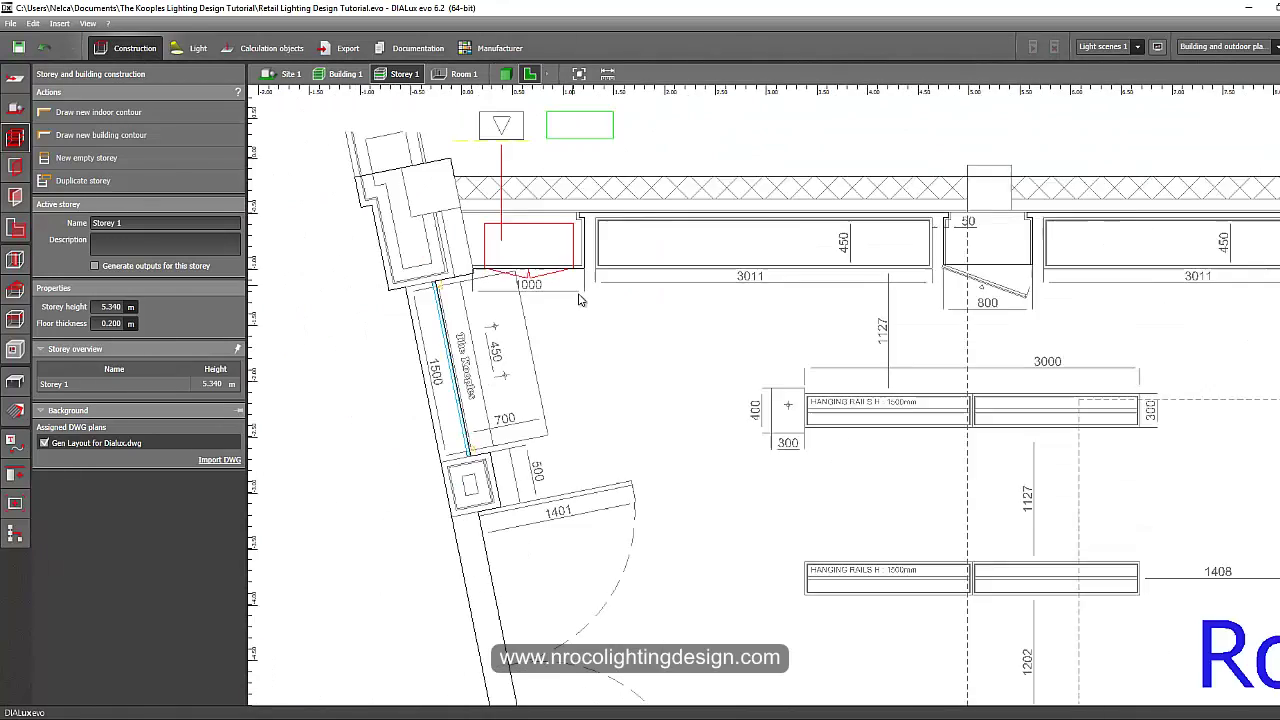
Step: Examine the layout of the fitting-room cubicles and their partitions beside the stock room in the floor plan
scroll(580, 368, "up", 5)
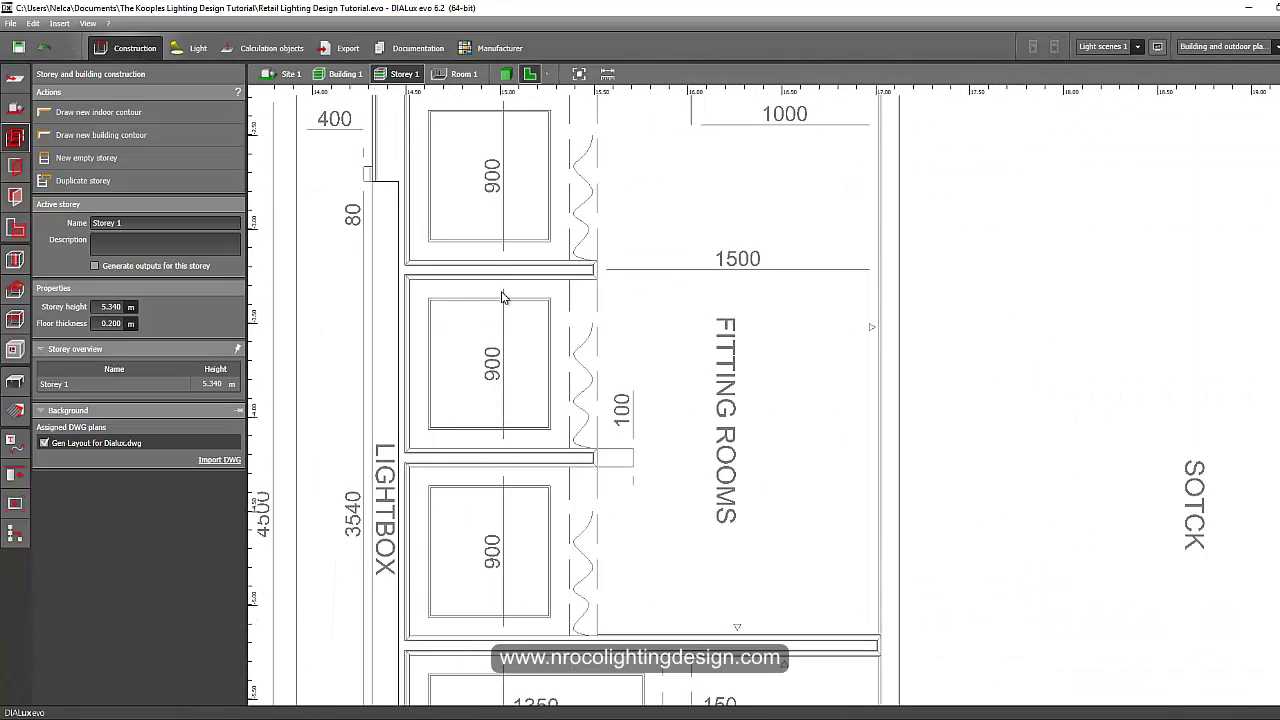
scroll(476, 384, "up", 1)
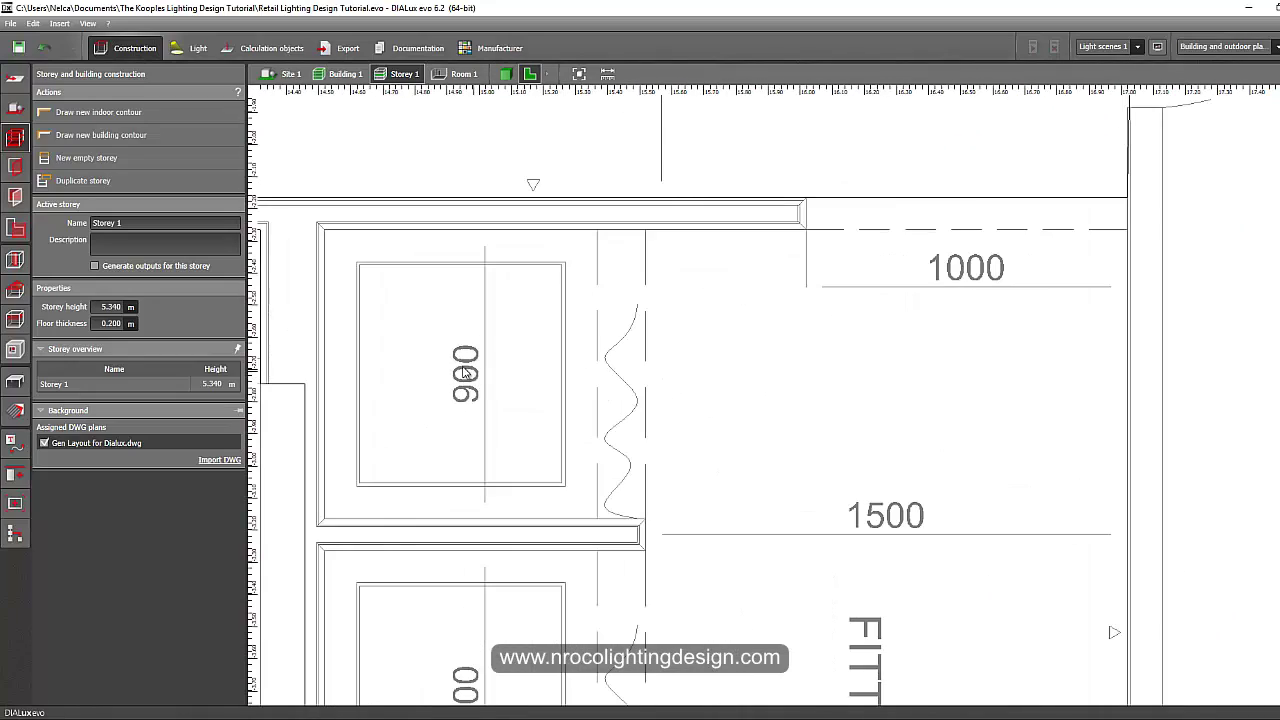
scroll(490, 332, "down", 4)
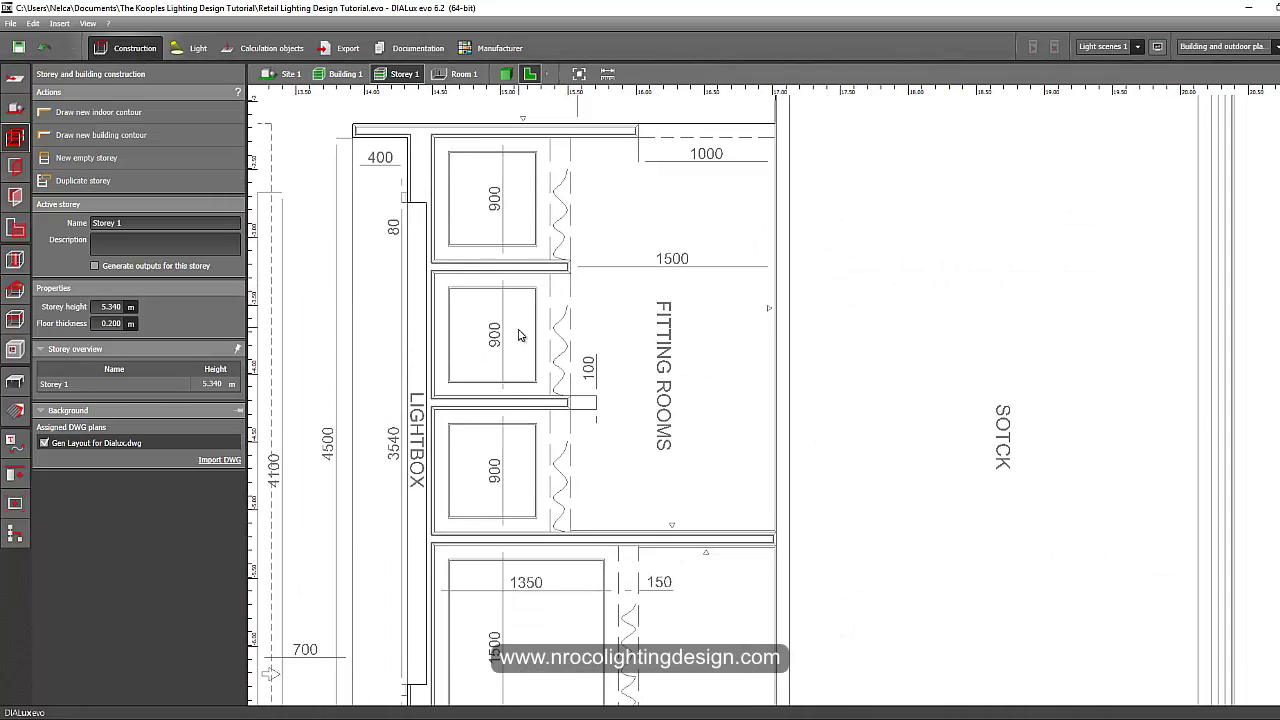
scroll(479, 204, "down", 2)
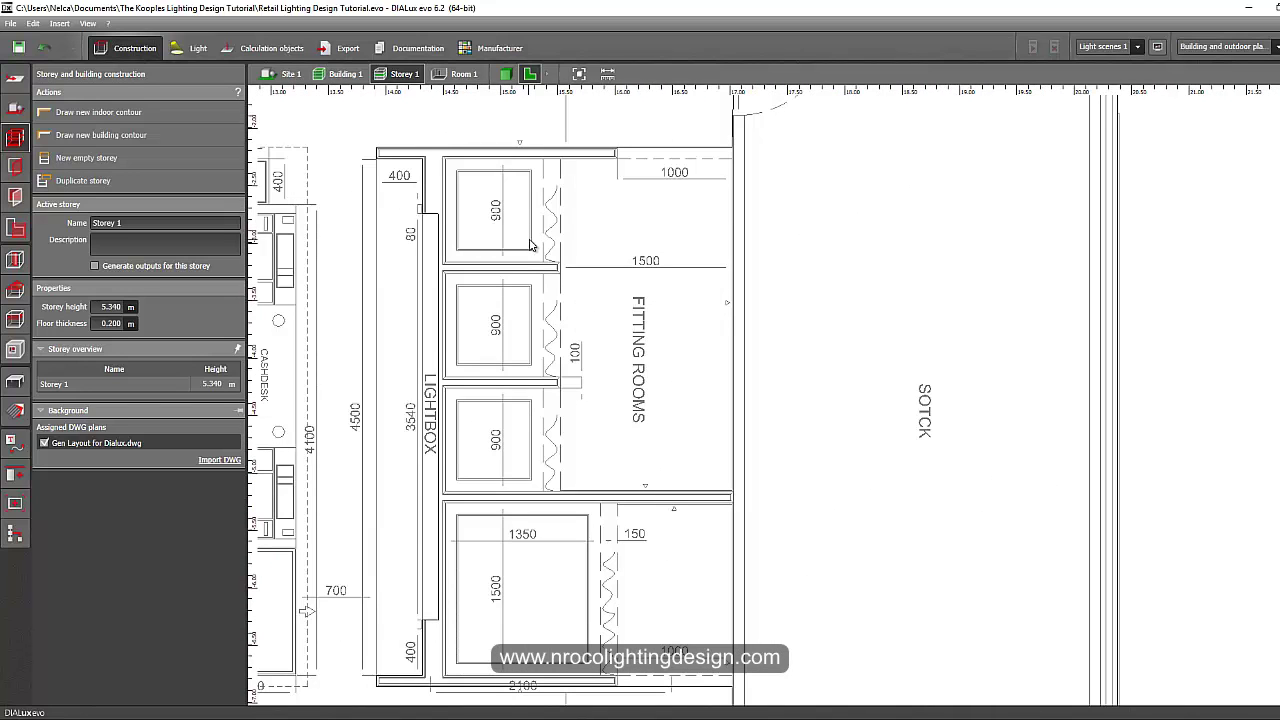
scroll(531, 245, "up", 1)
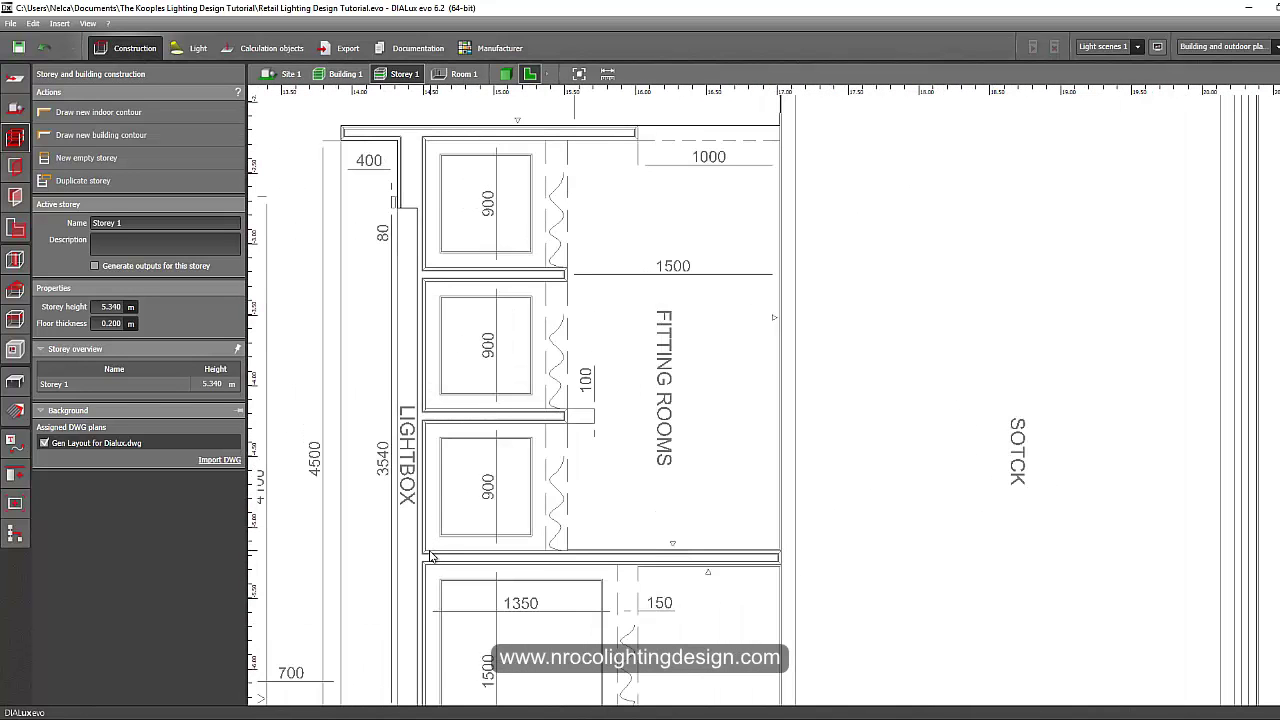
scroll(690, 305, "down", 2)
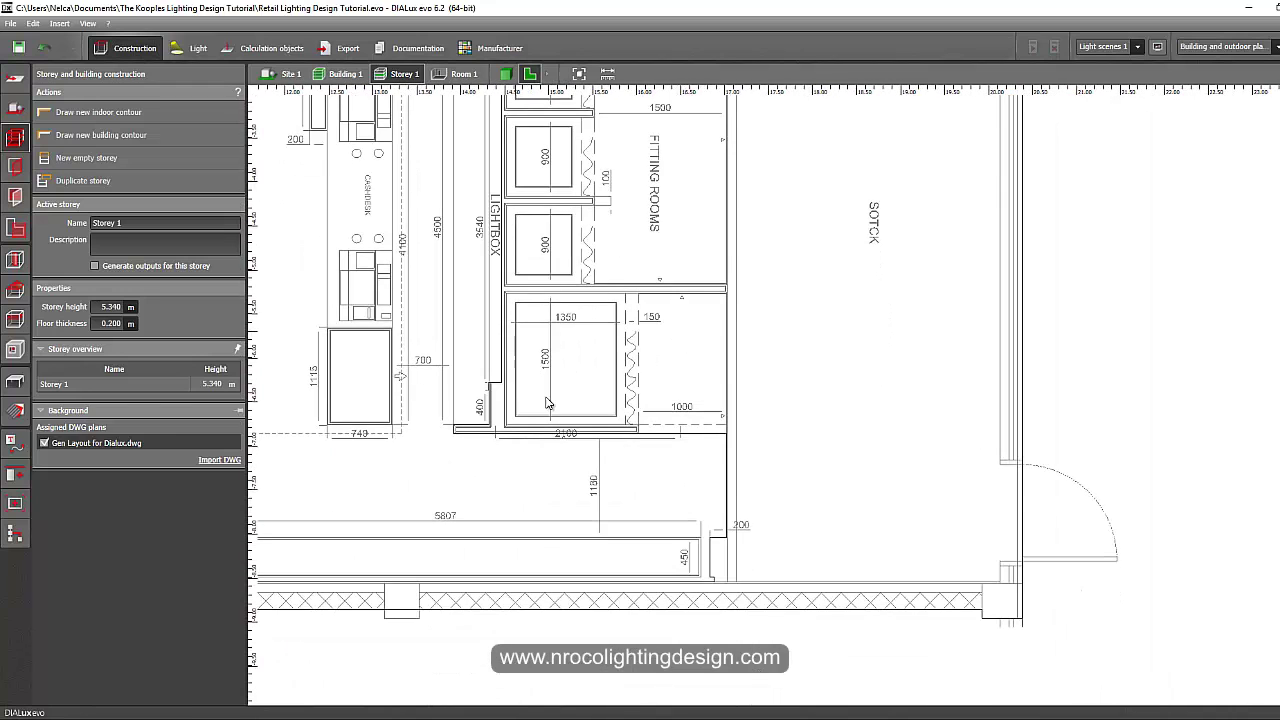
middle_click_drag(672, 208, 646, 438)
scroll(540, 295, "up", 2)
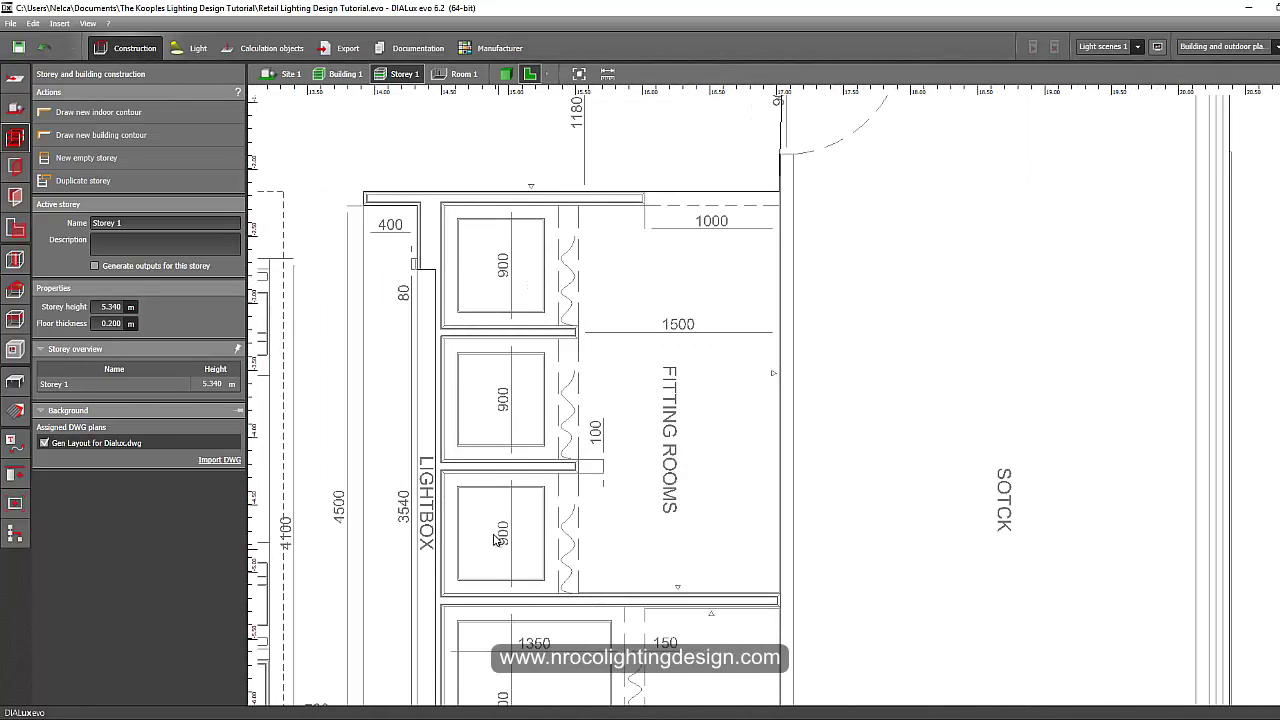
Step: Start an indoor contour for the fitting rooms, tracing 0.900 m along the first cubicle and around its 1.000 by 0.100 m partition
left_click(98, 114)
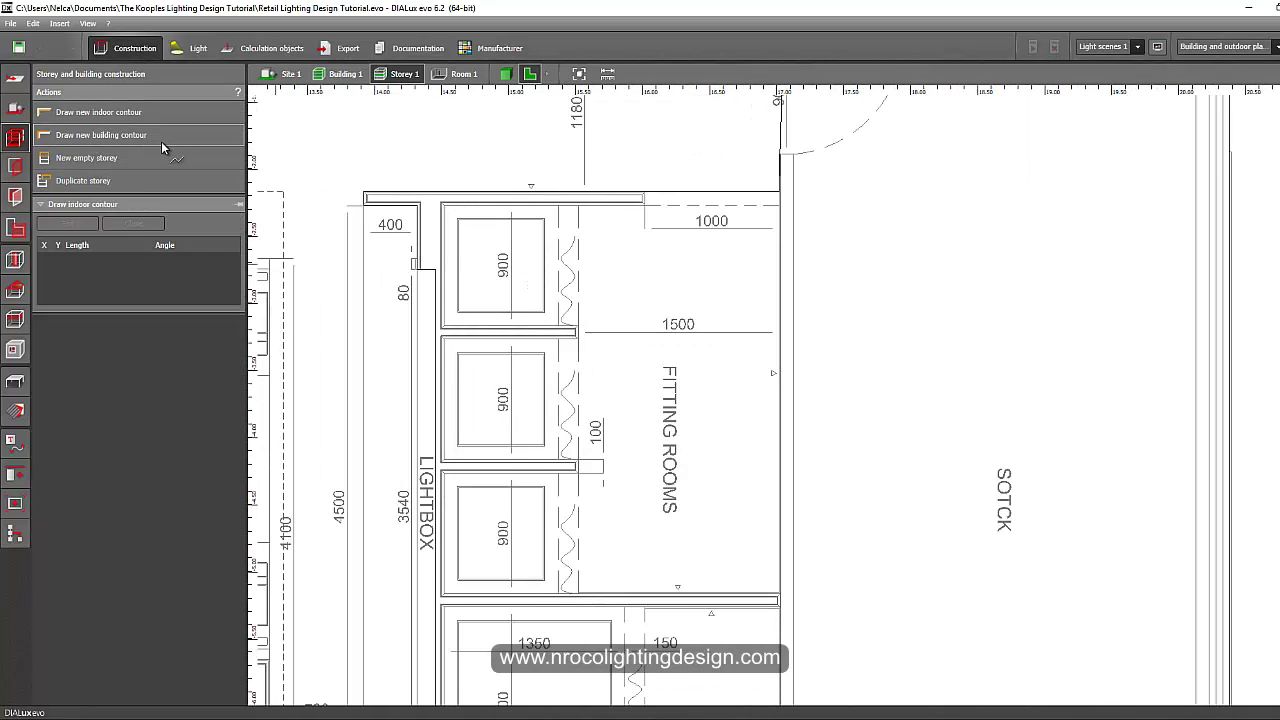
scroll(436, 268, "up", 4)
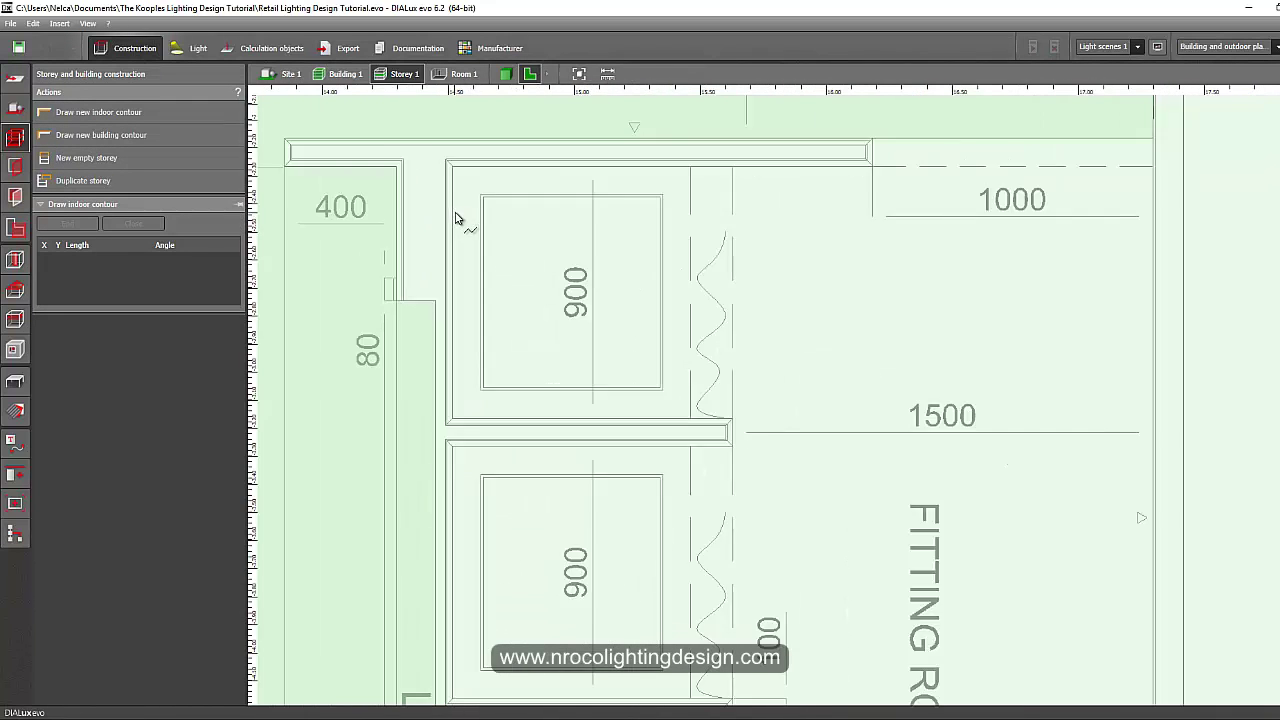
left_click(443, 205)
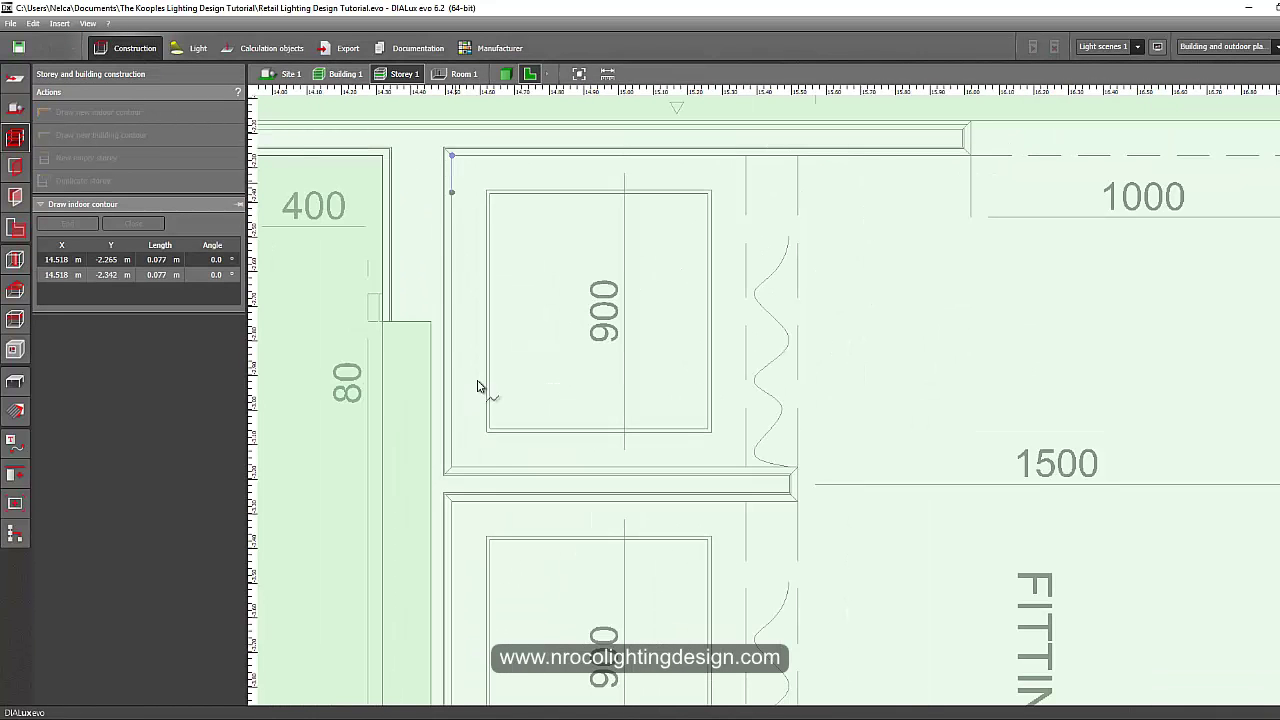
left_click(453, 468)
left_click(798, 468)
left_click(799, 501)
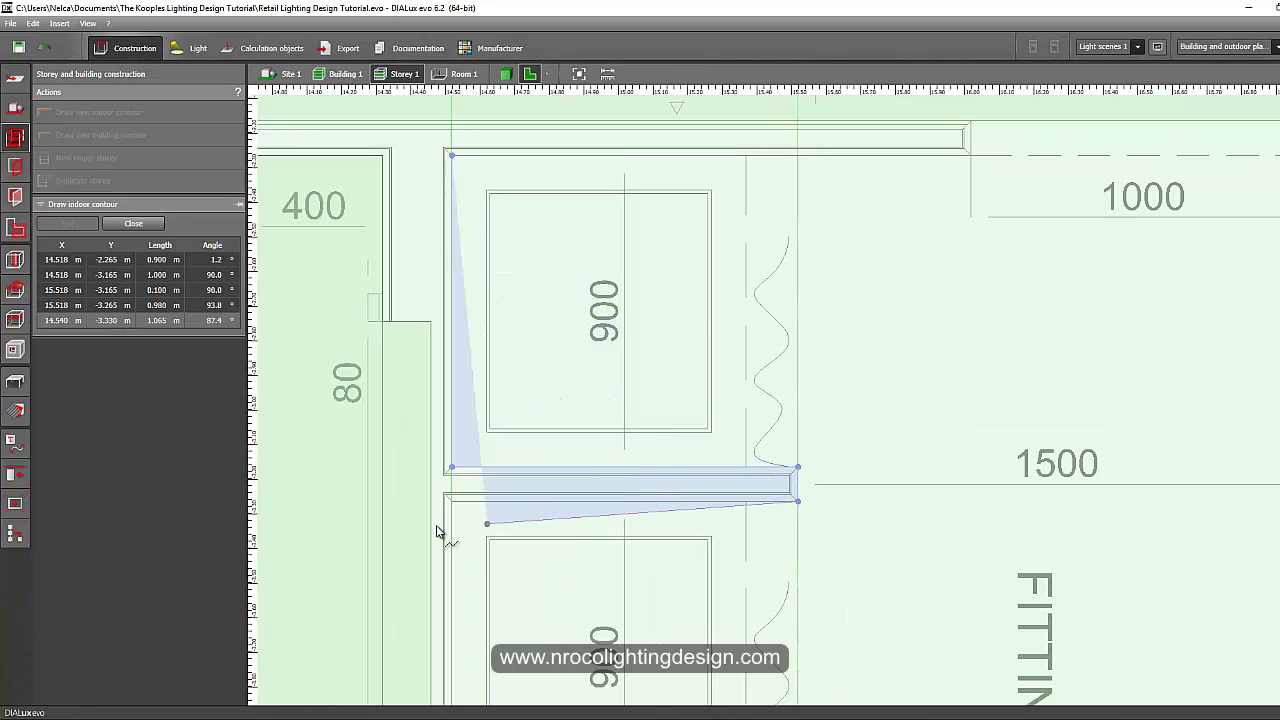
left_click(457, 503)
Step: Continue the fitting-room contour 0.900 m along the second cubicle and around its 1.000 by 0.100 m partition
middle_click_drag(488, 566, 437, 212)
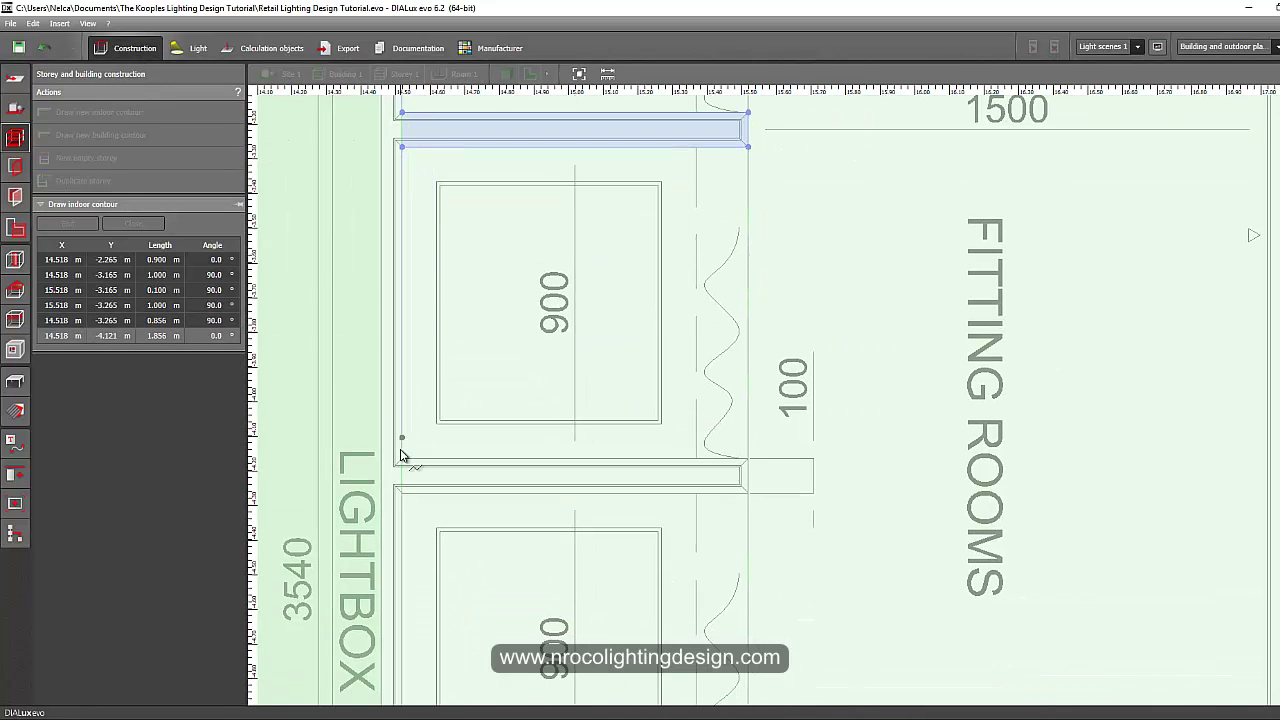
left_click(400, 462)
left_click(750, 461)
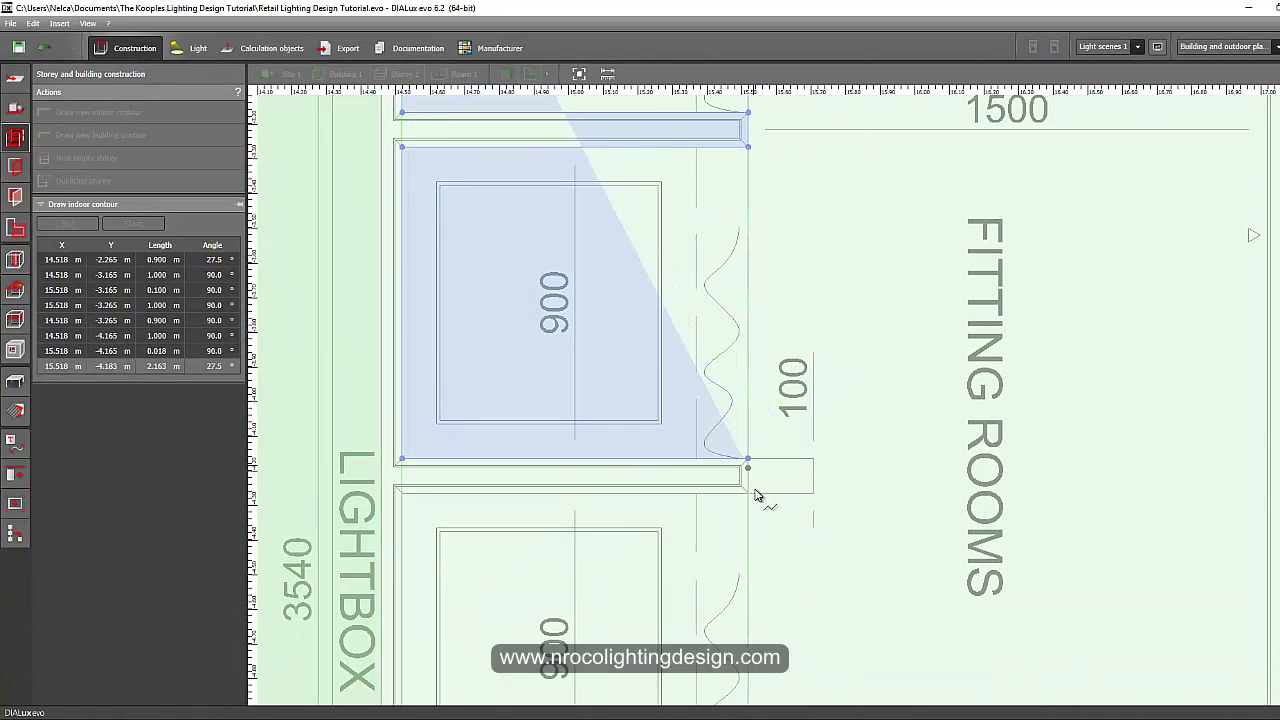
left_click(754, 499)
left_click(409, 501)
Step: Continue the fitting-room contour 0.900 m along the third cubicle and 2.510 m across to the stock room wall
middle_click_drag(440, 571, 403, 203)
scroll(463, 500, "down", 2)
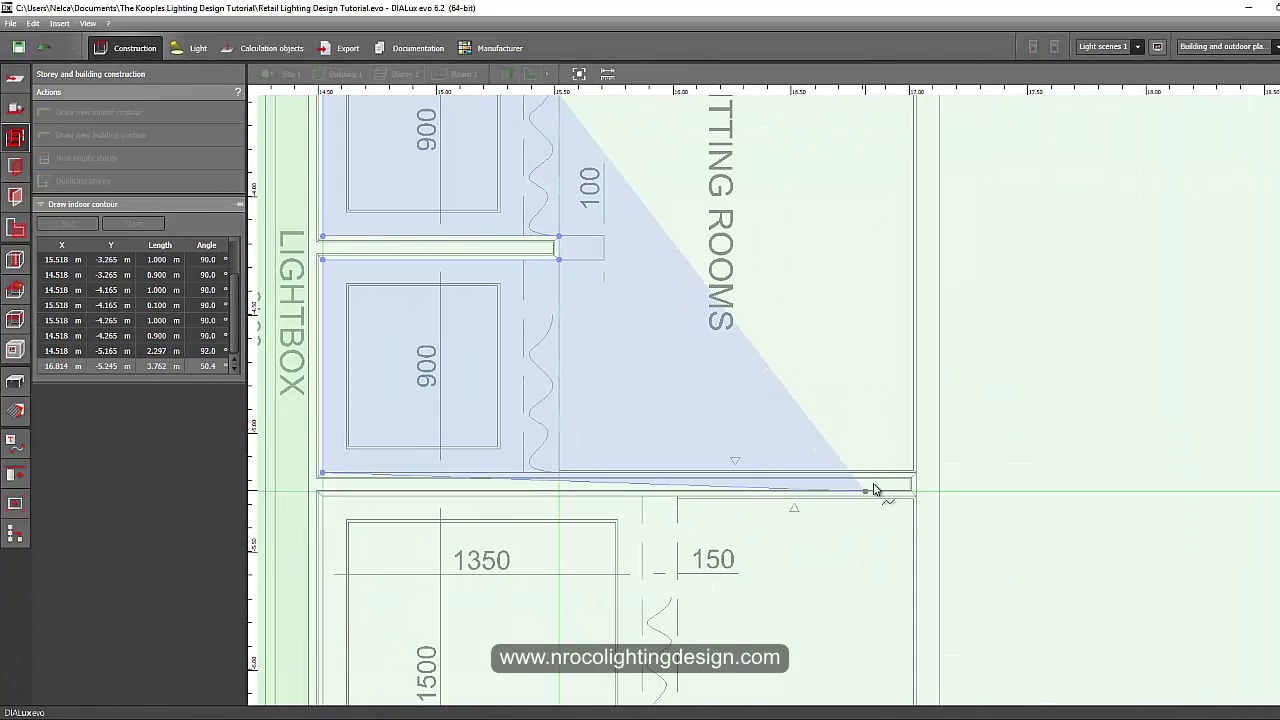
left_click(914, 474)
scroll(915, 477, "up", 3)
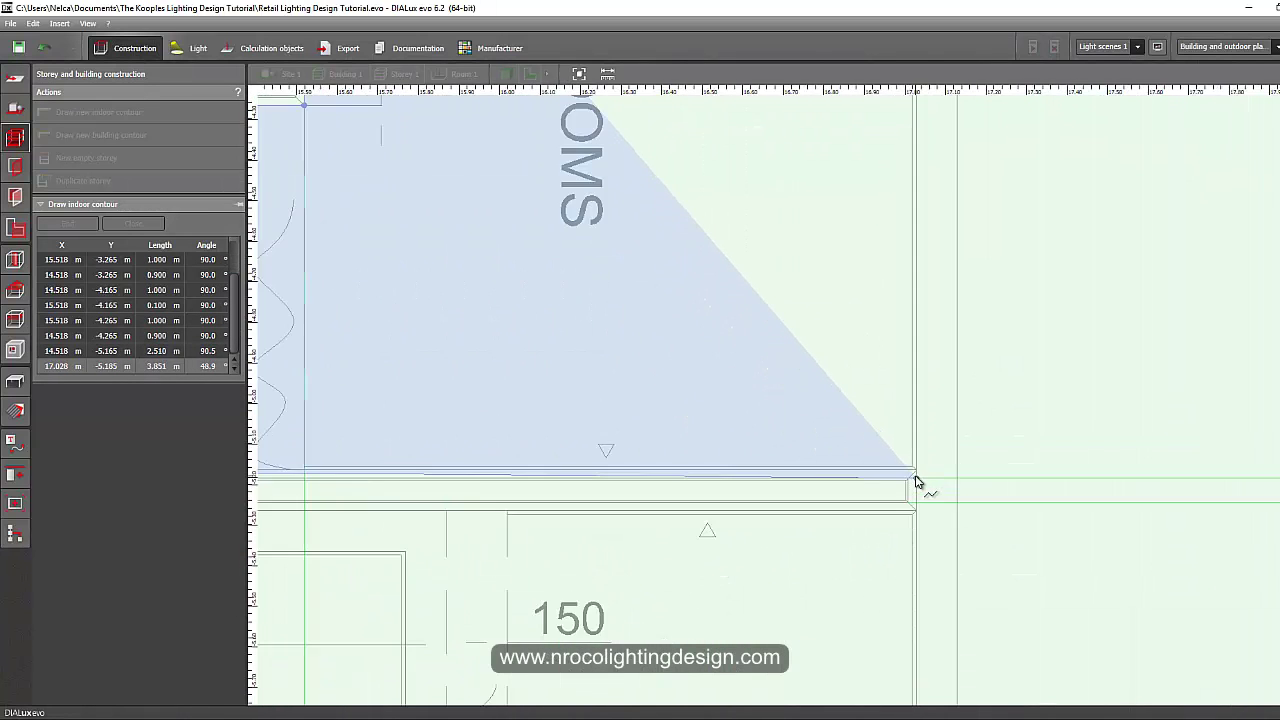
left_click(917, 473)
Step: Run the fitting-room contour 2.900 m up the stock room wall to the 1000 mm opening and close the polygon
scroll(916, 474, "down", 3)
middle_click_drag(910, 250, 862, 672)
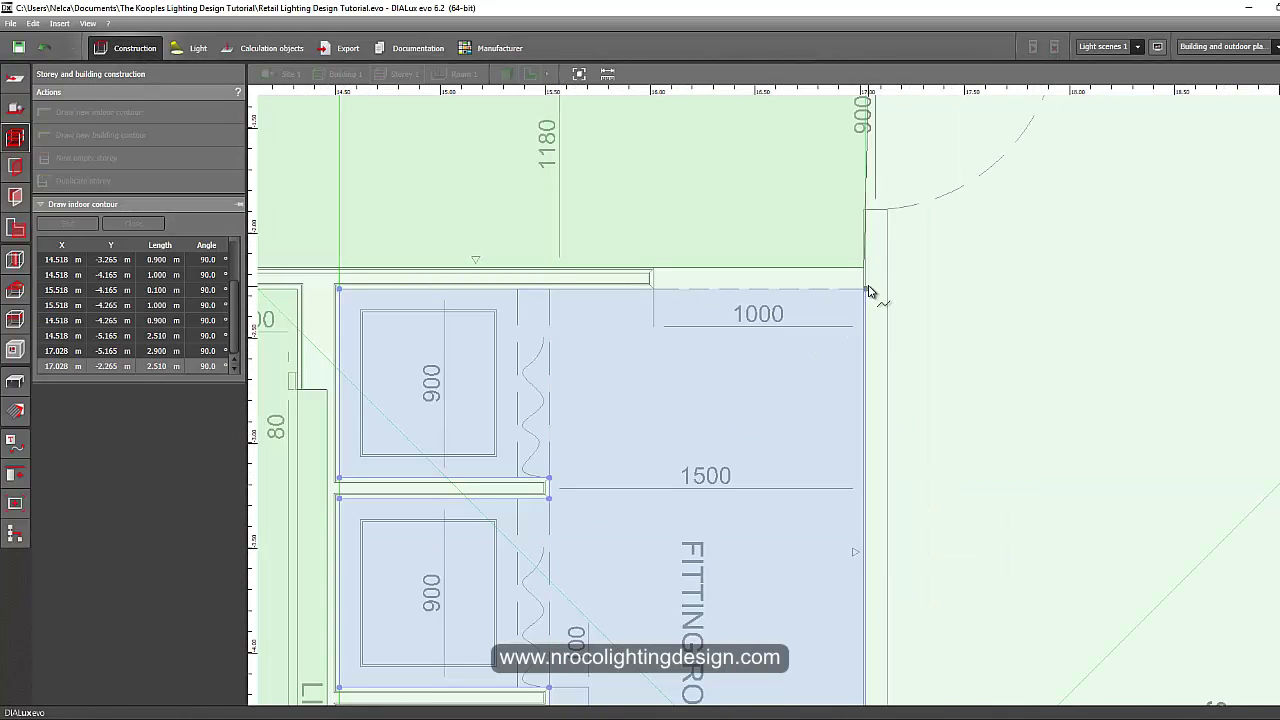
left_click(867, 291)
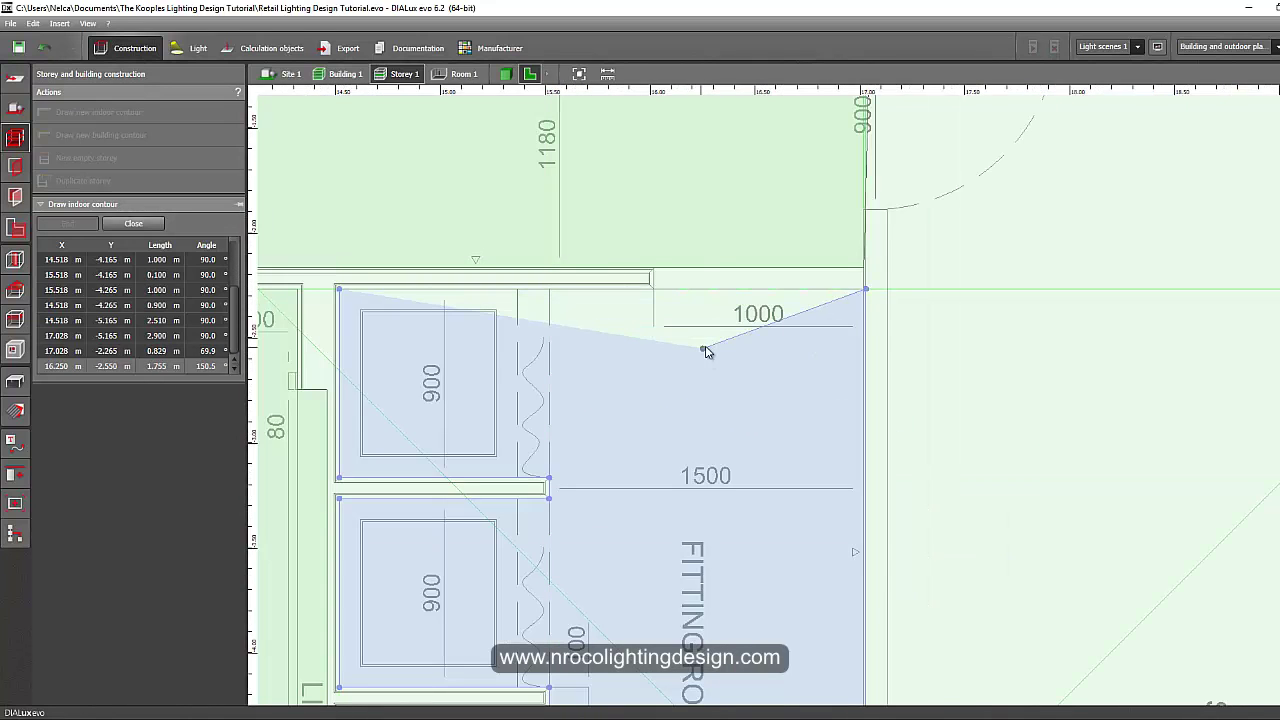
left_click(732, 356)
scroll(668, 440, "down", 4)
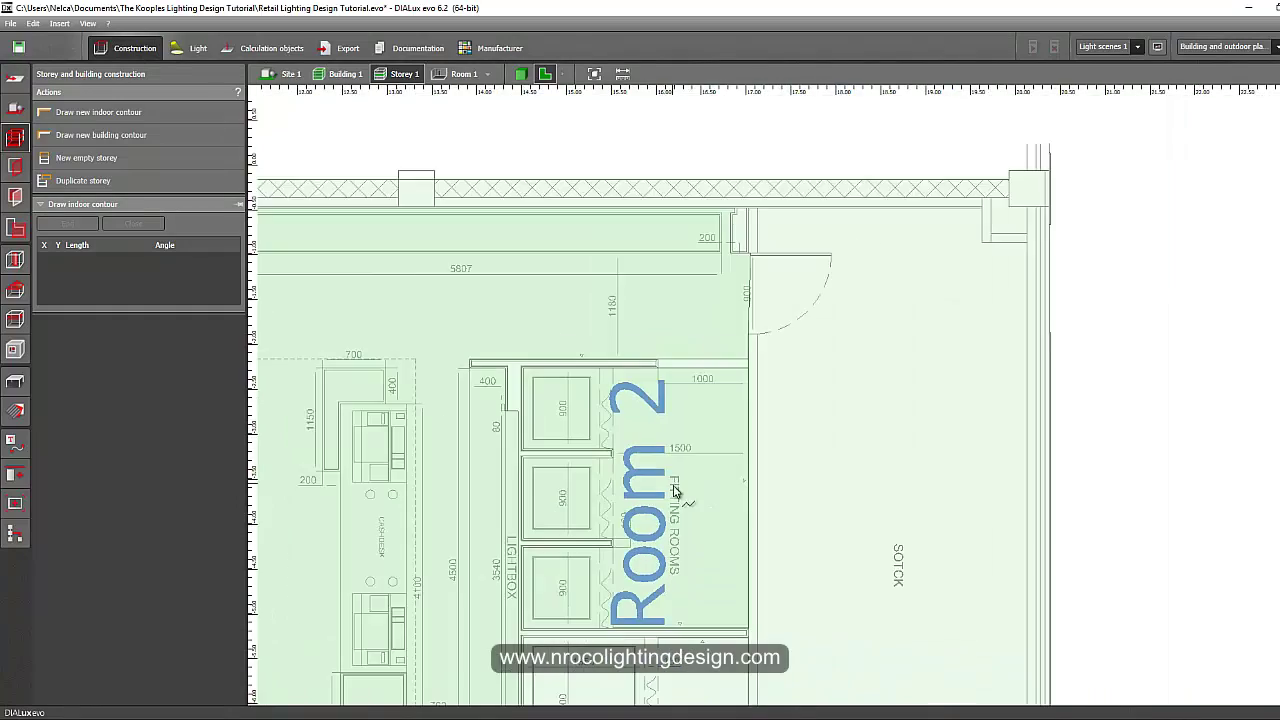
Step: Start an indoor contour for the large fitting room below, tracing 1.500 m along its wall on the lightbox side
scroll(613, 323, "up", 3)
mouse_move(589, 322)
middle_mouse_down()
mouse_move(642, 480)
mouse_move(650, 470)
middle_mouse_up()
scroll(643, 481, "down", 2)
scroll(643, 578, "up", 5)
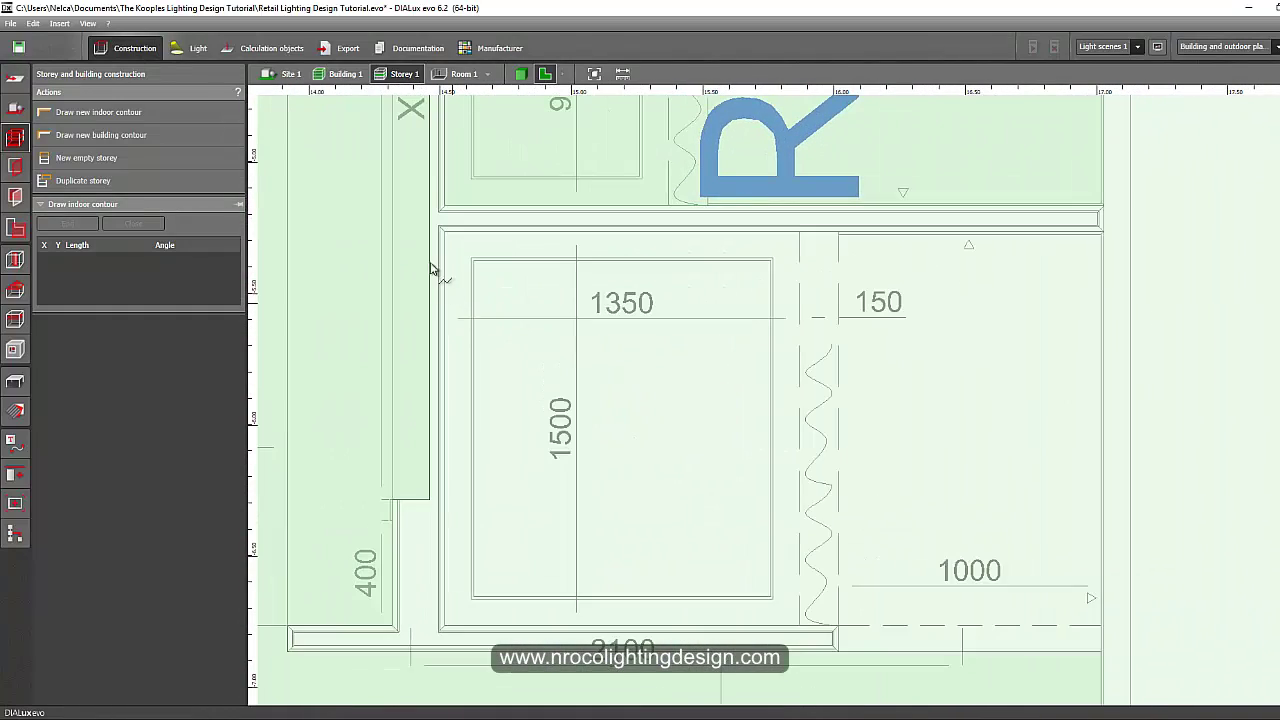
scroll(443, 241, "up", 2)
left_click(447, 235)
scroll(452, 300, "down", 3)
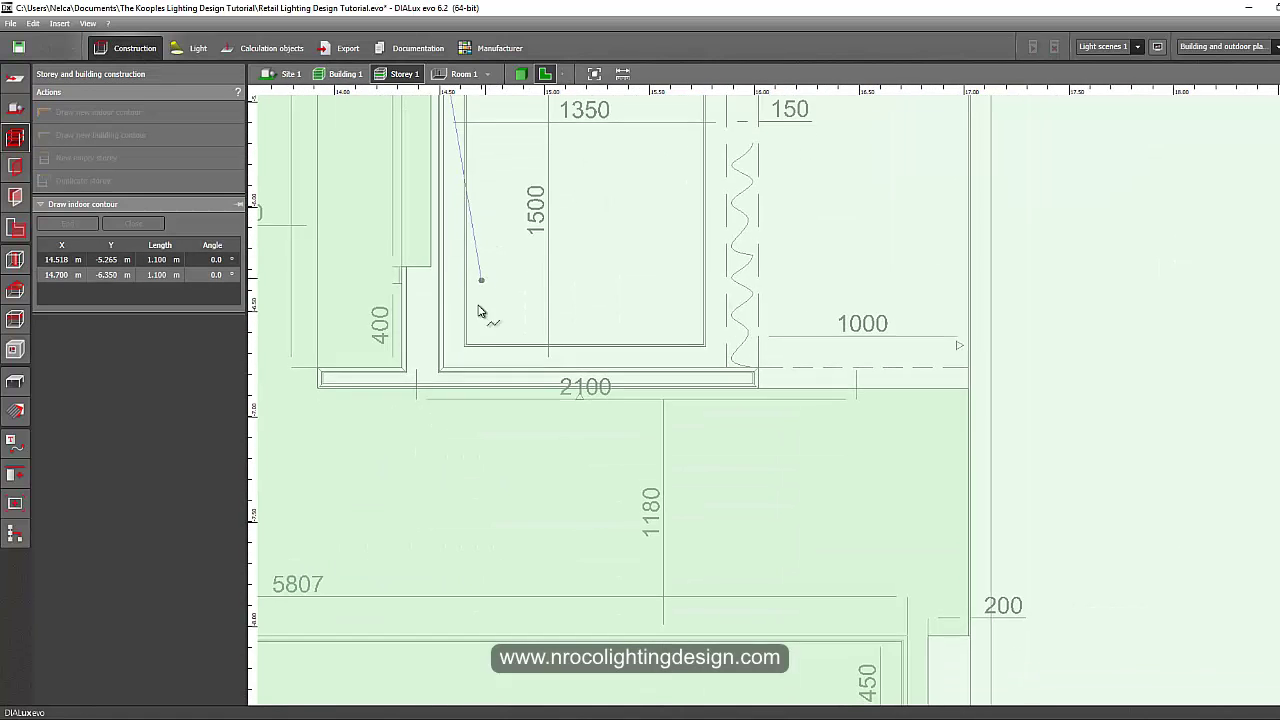
scroll(440, 390, "up", 3)
left_click(434, 388)
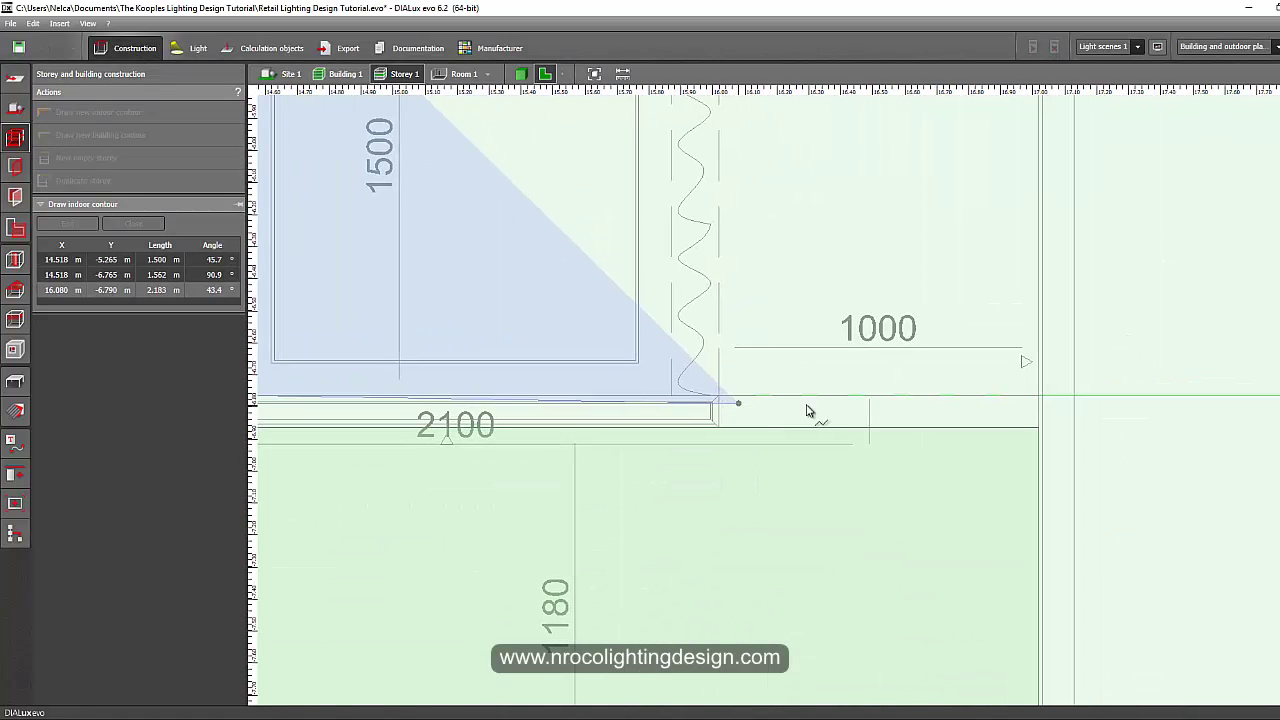
Step: Continue the large fitting room's contour 2.500 m to the stock room wall, follow that wall 1.500 m and close the polygon
left_click(1038, 397)
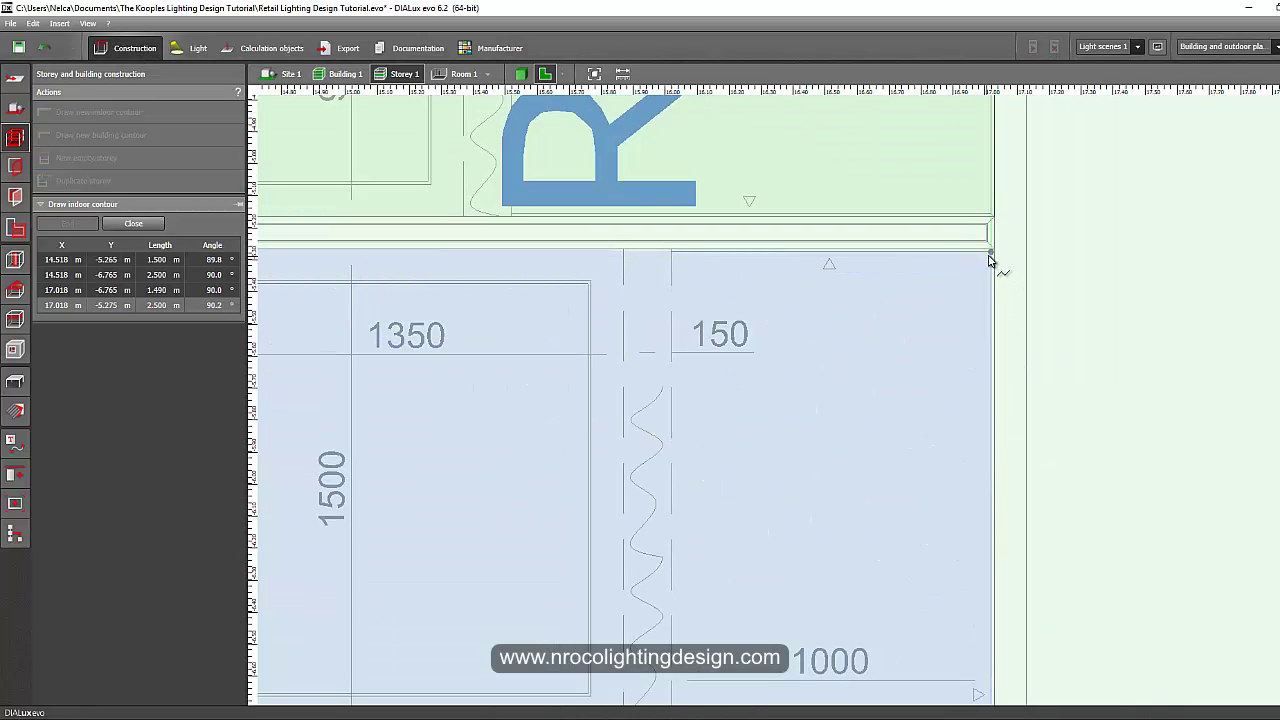
left_click(990, 251)
right_click(786, 319)
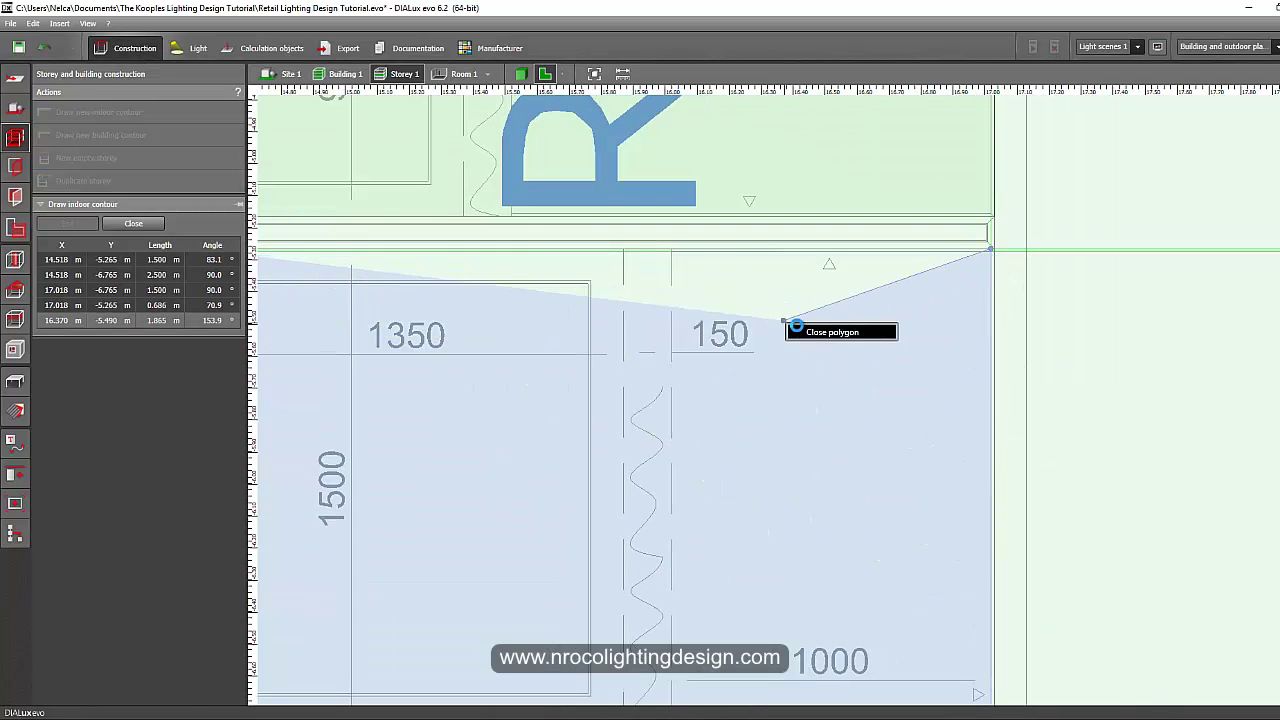
left_click(796, 332)
Step: Move the shop contour's corner beside the 900 mm stock room door onto the wall line, making the short return 0.190 m long
scroll(794, 345, "down", 3)
scroll(740, 480, "down", 4)
middle_click_drag(740, 480, 786, 237)
scroll(790, 235, "down", 5)
middle_click_drag(908, 198, 700, 440)
scroll(733, 215, "up", 1)
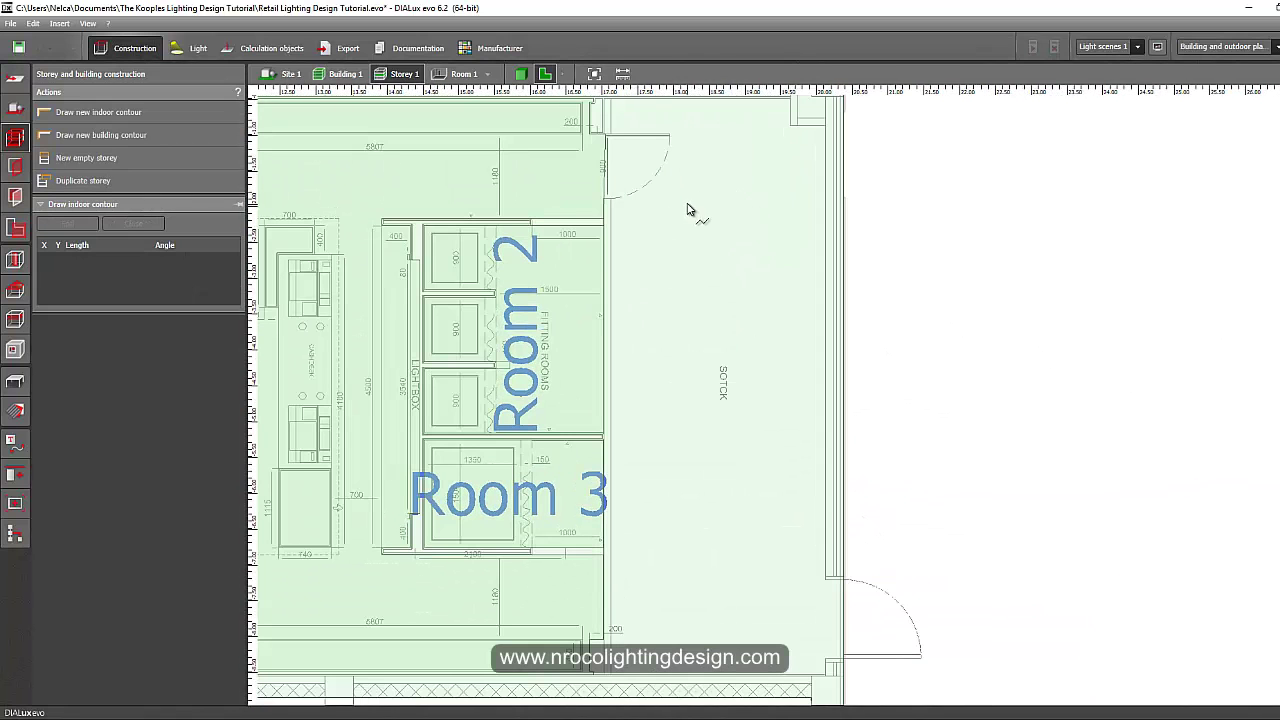
middle_click_drag(688, 209, 681, 308)
scroll(648, 272, "up", 3)
scroll(587, 255, "up", 2)
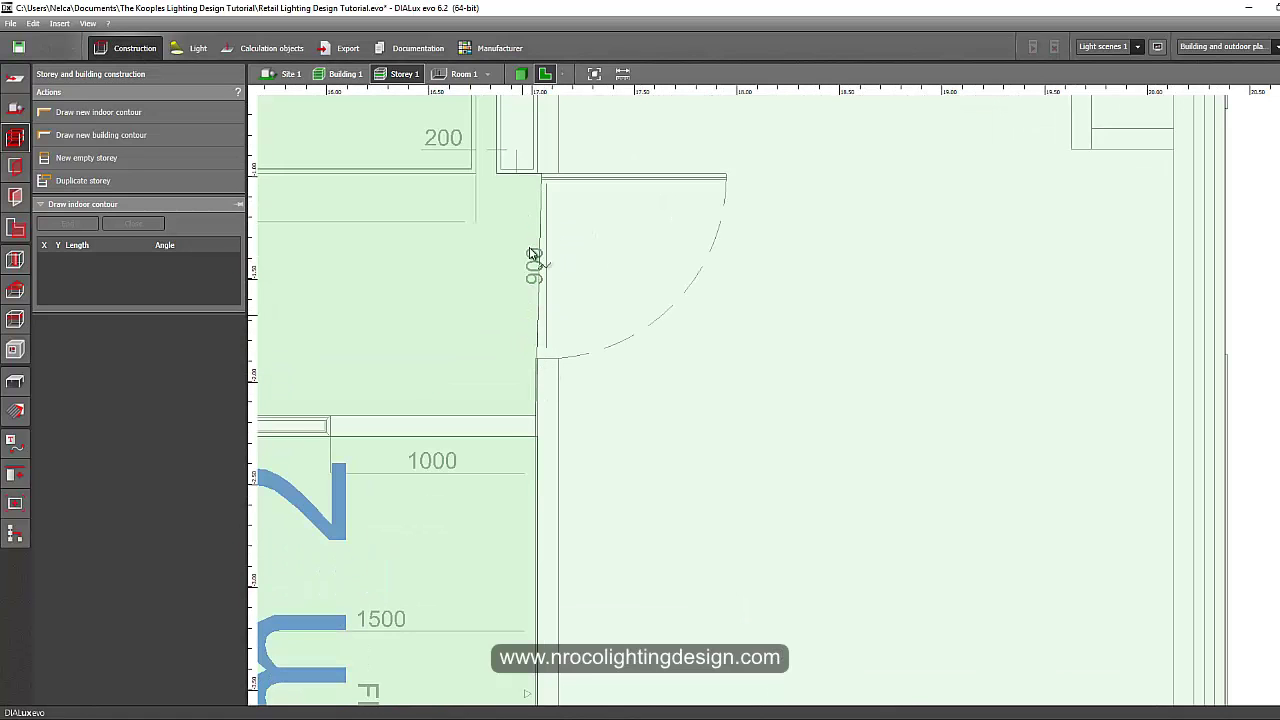
key("Escape")
left_click(518, 209)
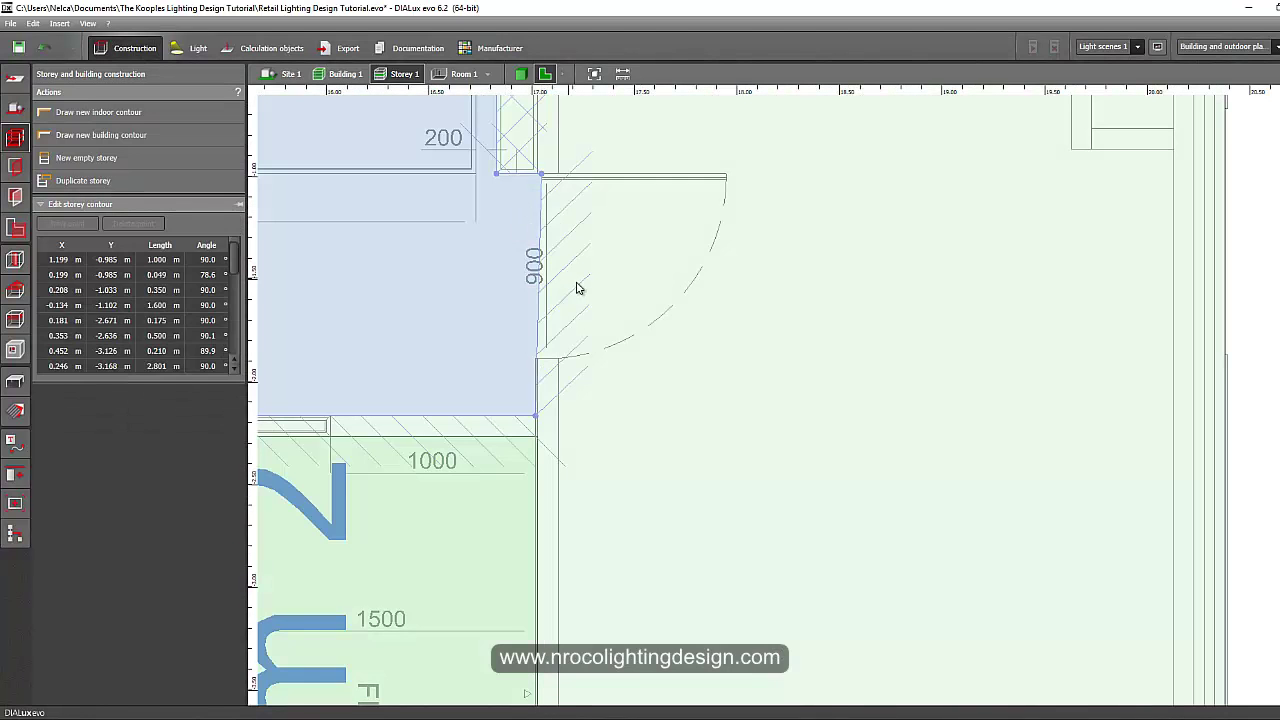
key("Delete")
middle_click_drag(556, 311, 718, 447)
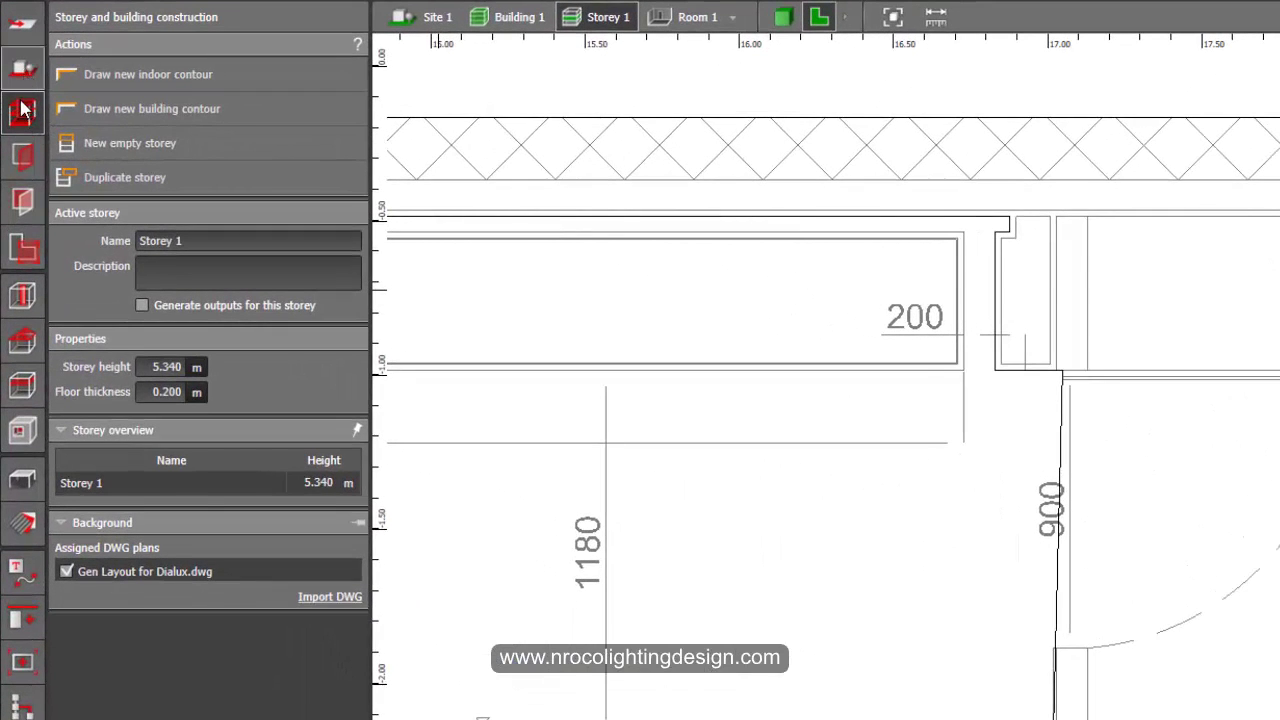
left_click(22, 70)
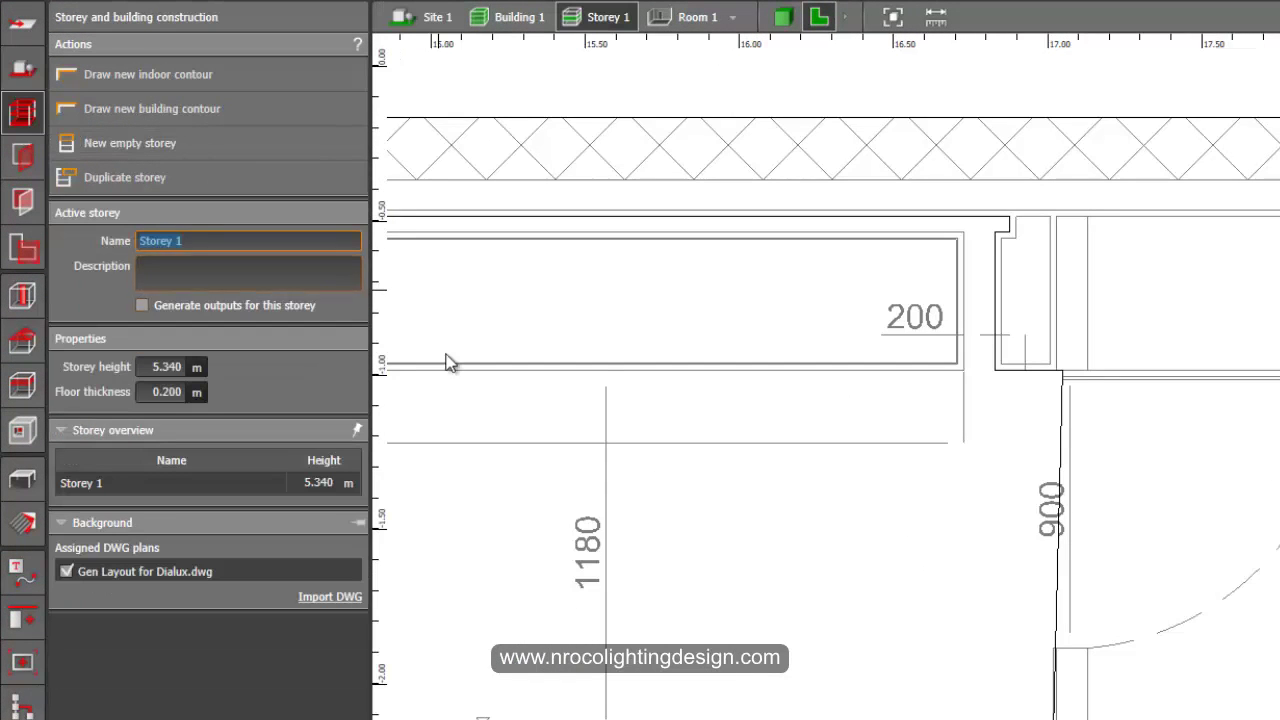
left_click_drag(999, 438, 752, 431)
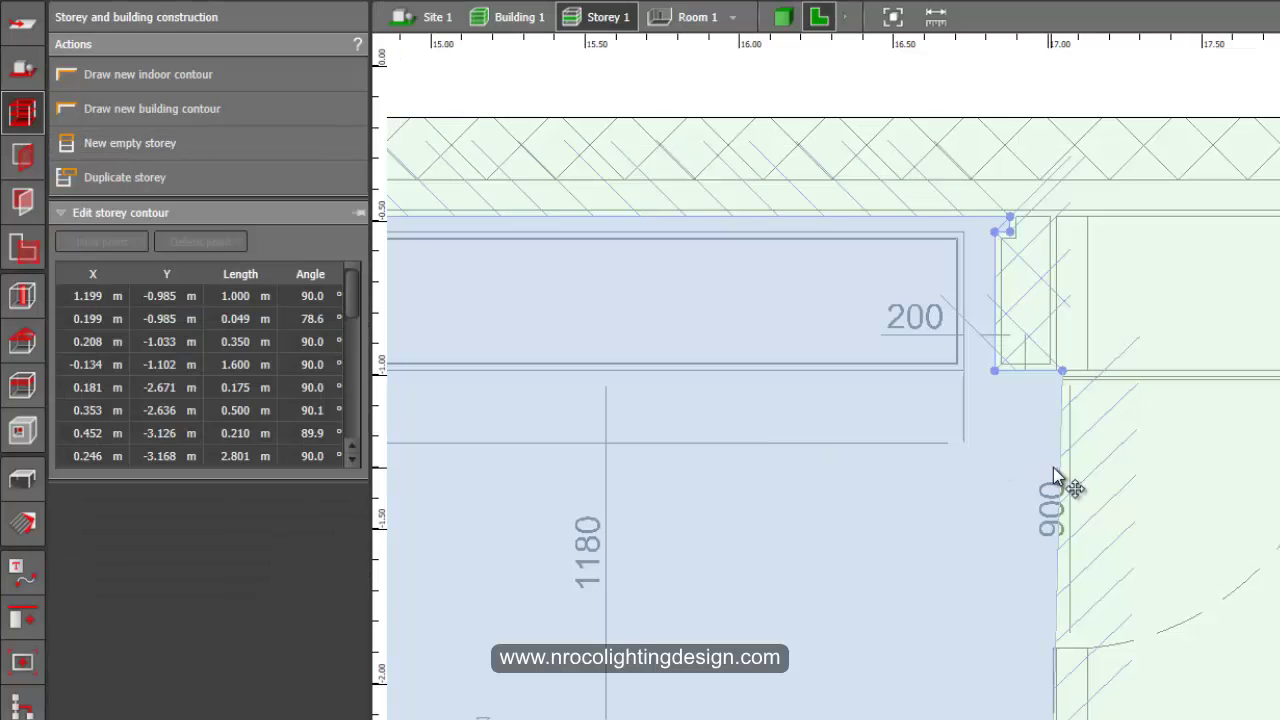
left_click_drag(1065, 371, 1049, 371)
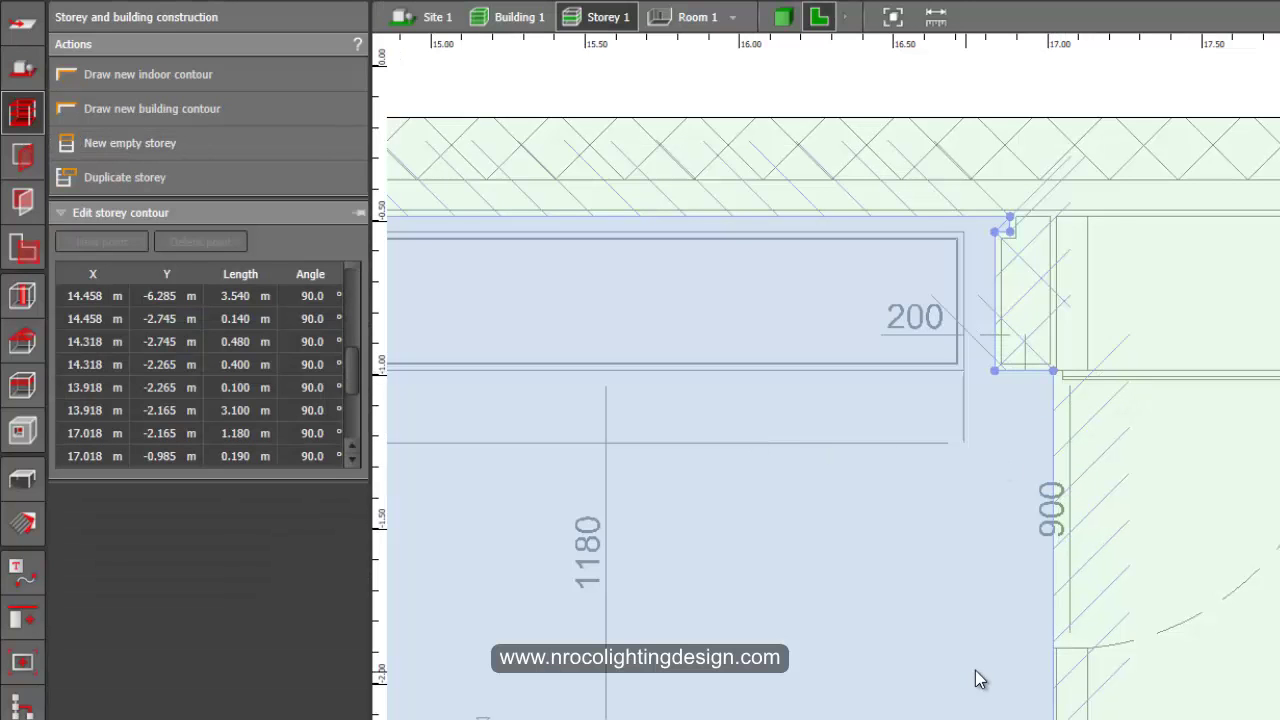
left_click(1146, 506)
Step: Start an indoor contour for the stock room, tracing 2.501 m along the upper wall, then 0.380 m and 0.500 m around the corner column
scroll(1146, 506, "down", 2)
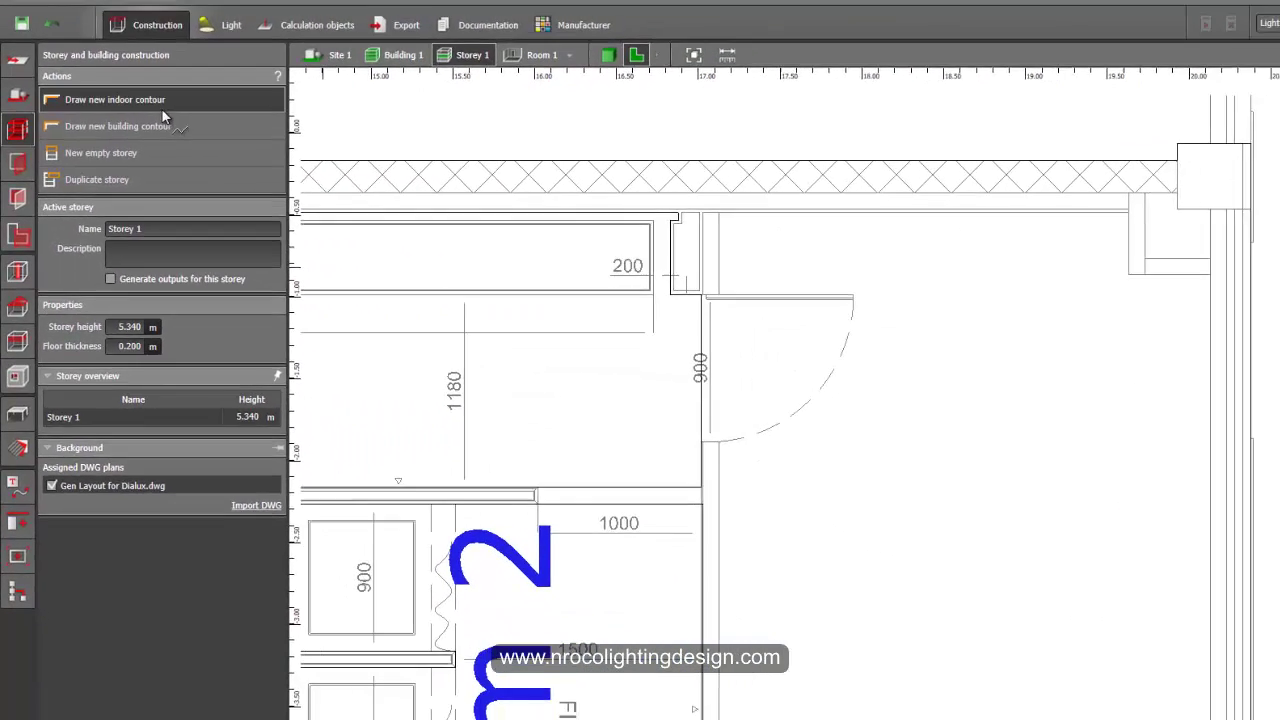
left_click(161, 106)
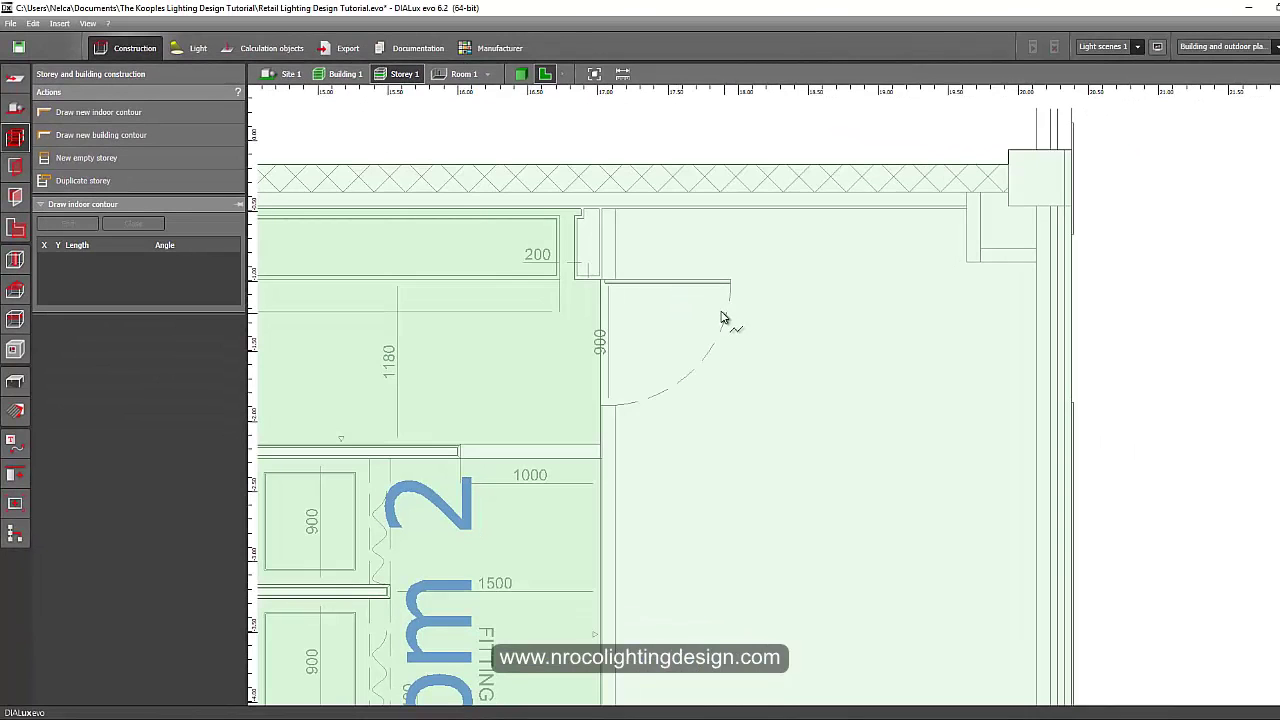
right_click_drag(724, 318, 669, 281)
scroll(607, 229, "up", 2)
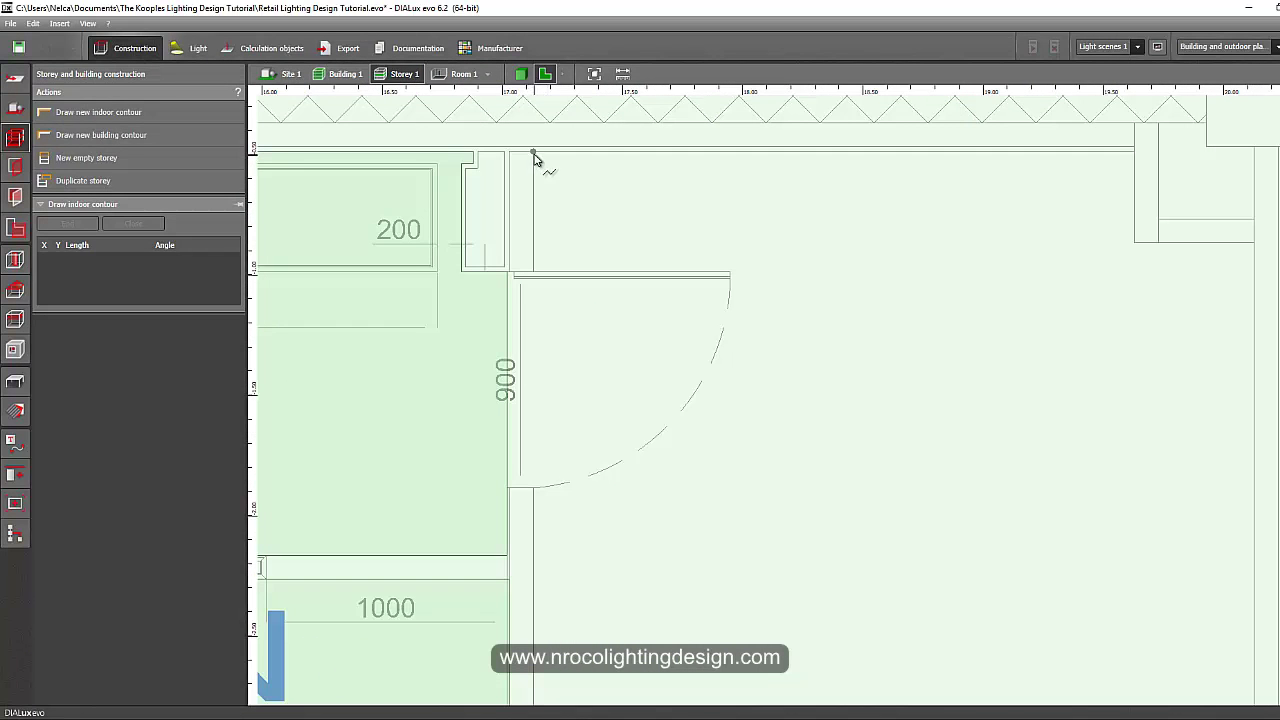
left_click(1133, 153)
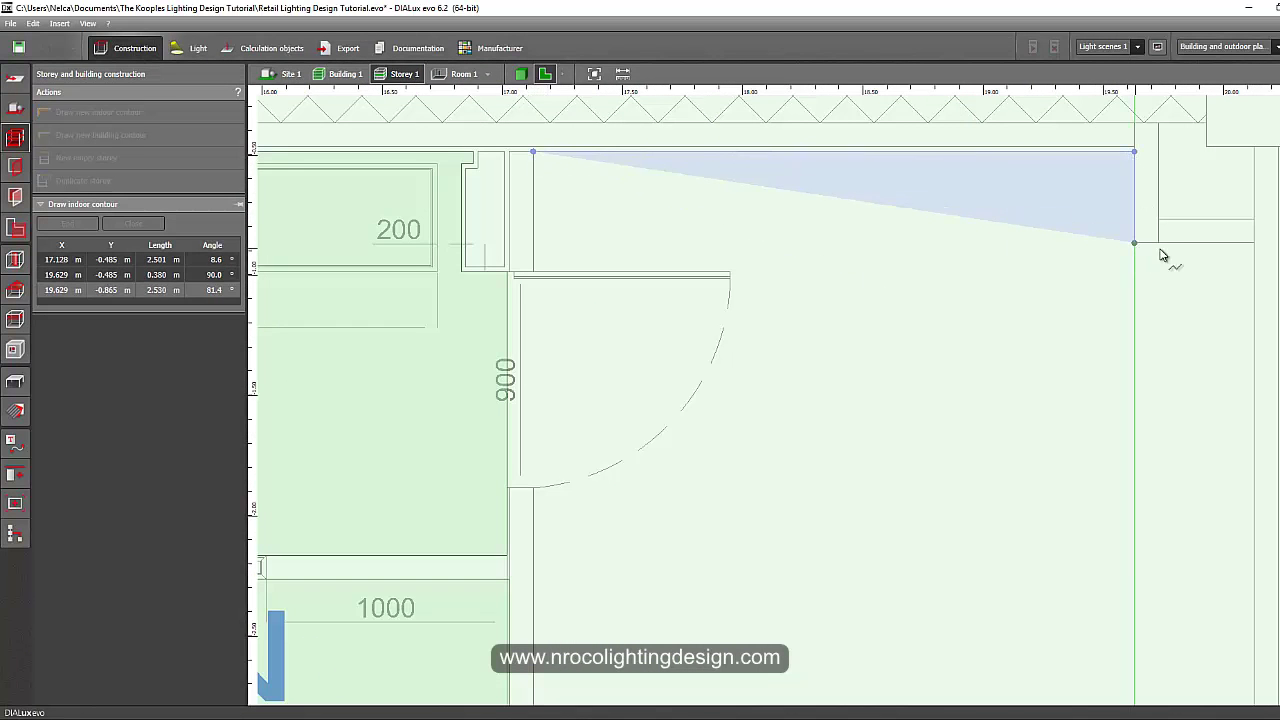
scroll(1178, 378, "down", 5)
middle_click_drag(1135, 490, 819, 221)
middle_click_drag(855, 595, 845, 450)
scroll(845, 450, "up", 2)
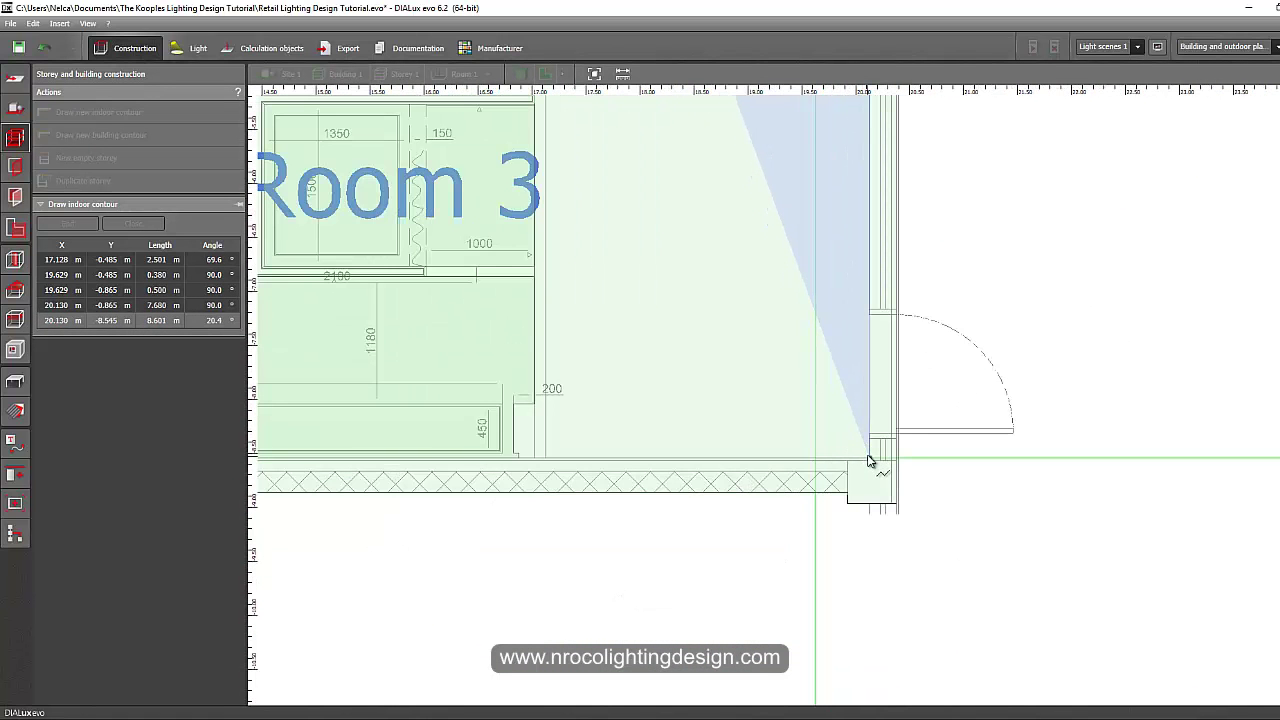
left_click(869, 461)
scroll(915, 320, "down", 2)
right_click_drag(911, 300, 727, 502)
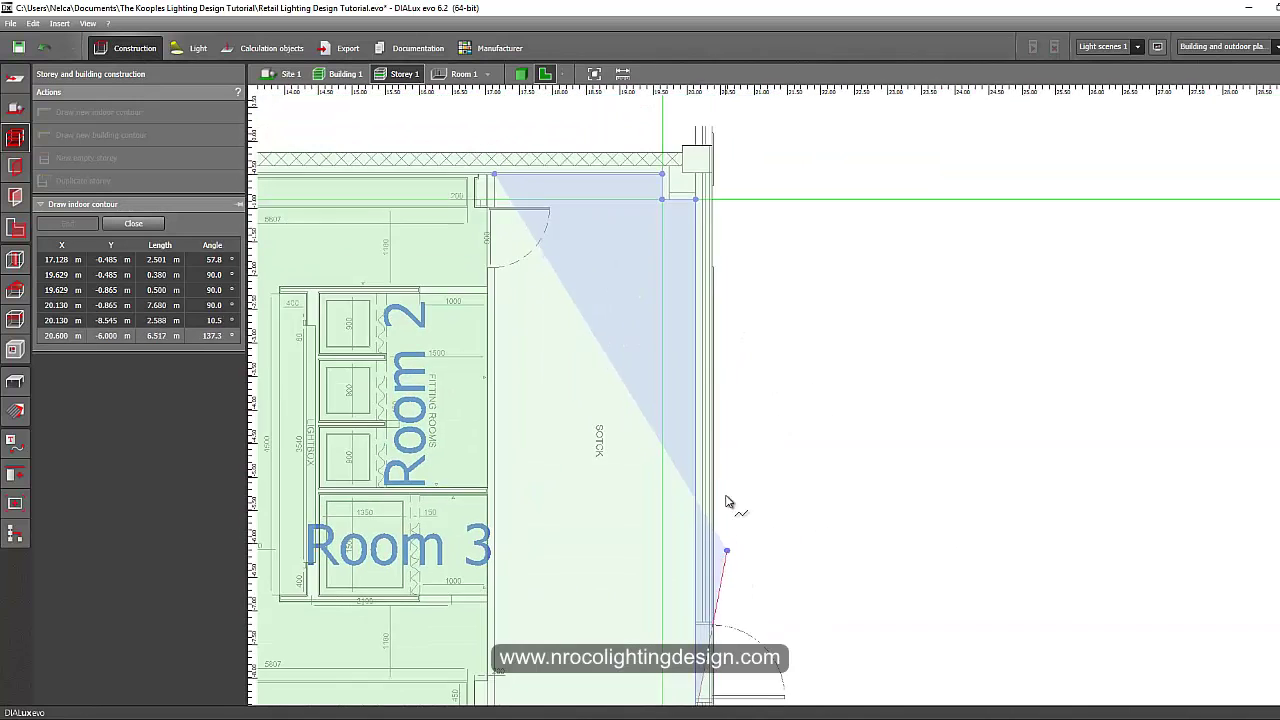
scroll(664, 276, "up", 2)
scroll(670, 375, "down", 1)
middle_click_drag(745, 610, 742, 150)
scroll(686, 416, "up", 2)
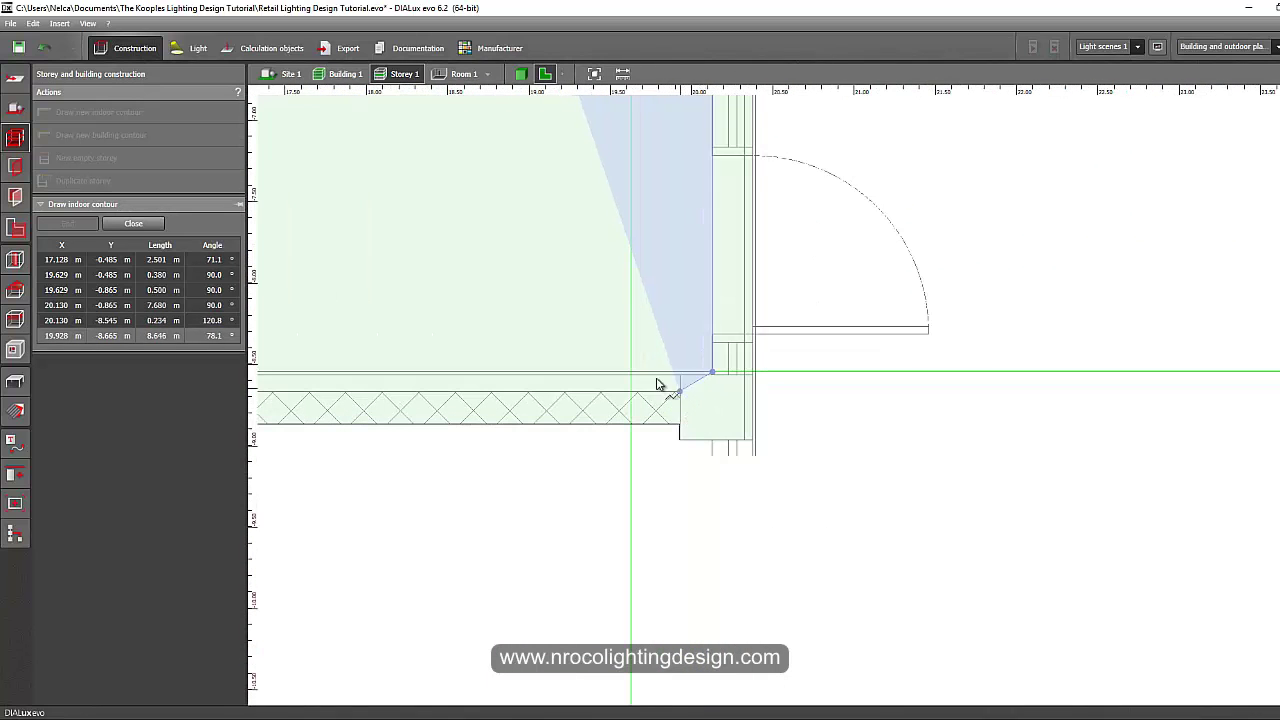
left_click(45, 47)
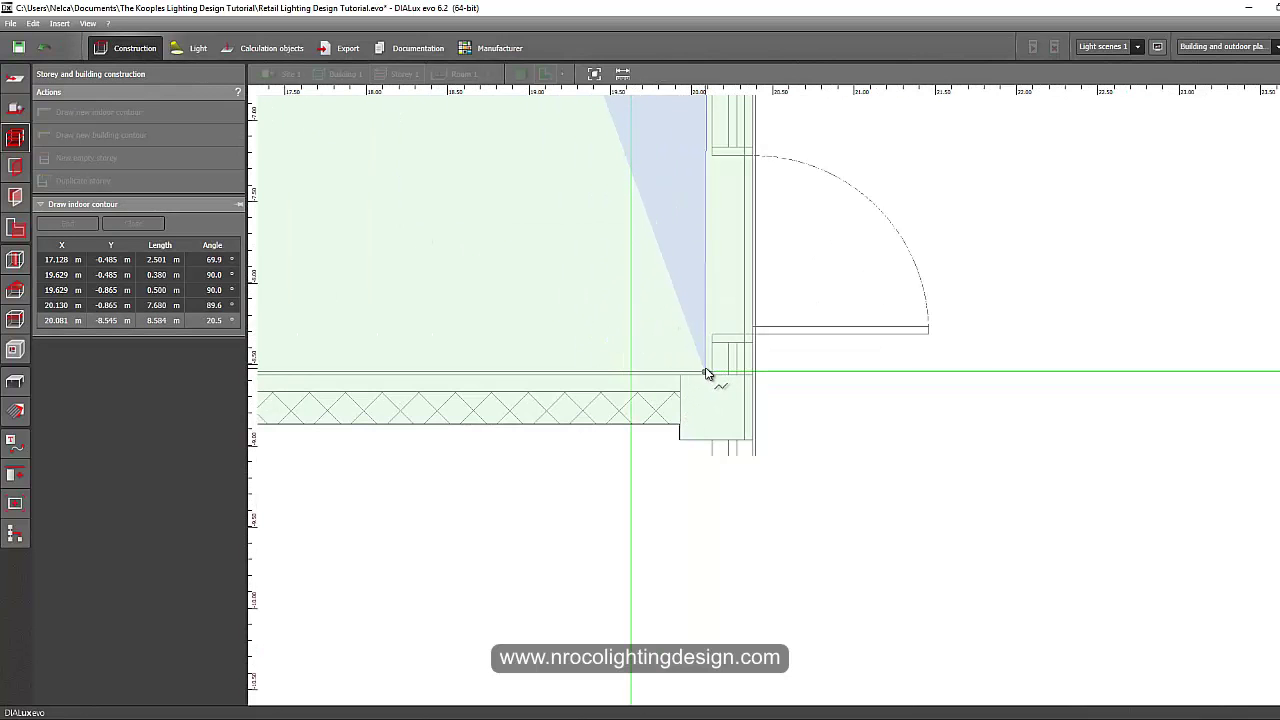
Step: Continue the stock room contour 7.680 m down the outer wall and 3.000 m along the lower wall, and close the polygon
scroll(710, 374, "up", 1)
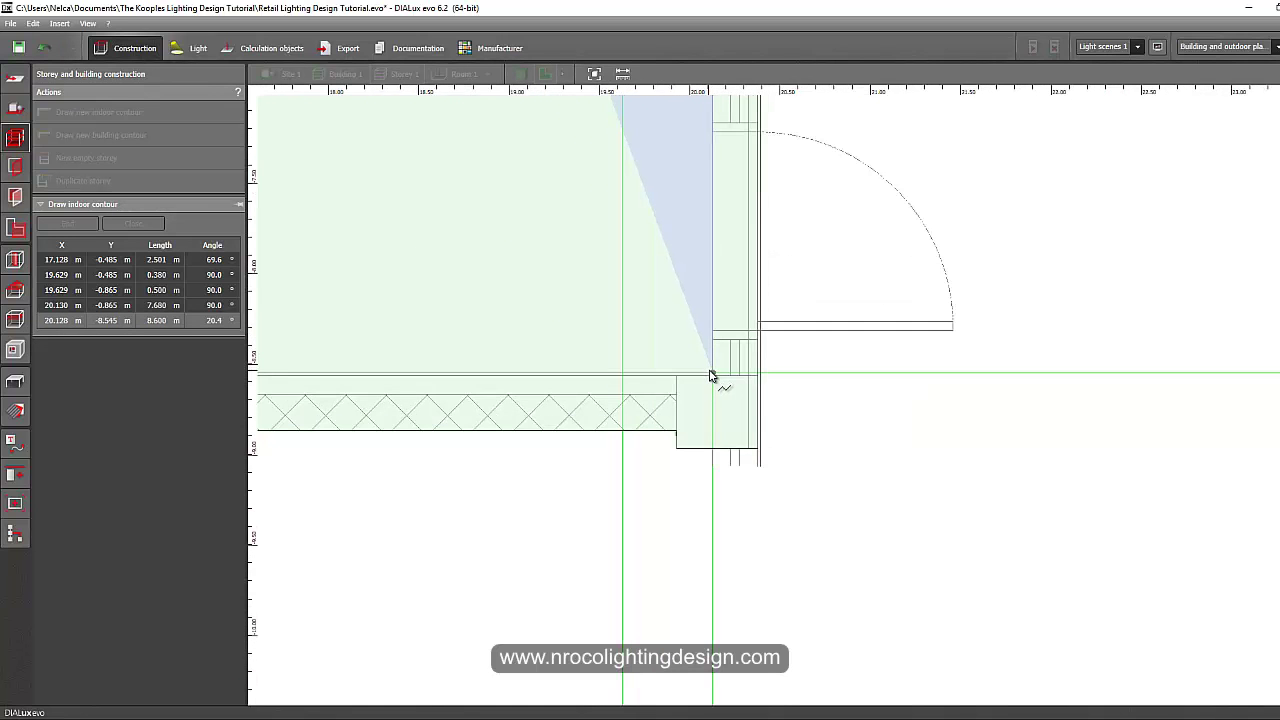
left_click(710, 374)
scroll(500, 357, "down", 5)
scroll(789, 449, "up", 4)
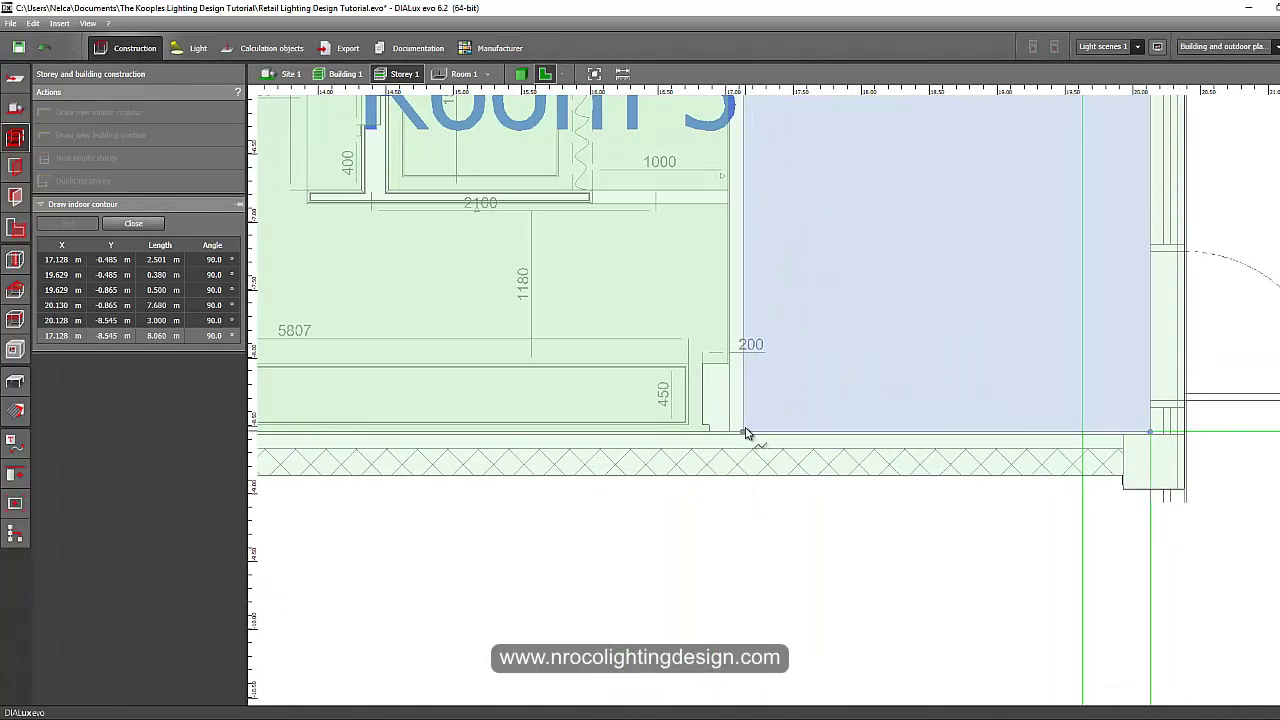
left_click(745, 432)
scroll(857, 250, "down", 4)
scroll(692, 446, "up", 2)
left_click(717, 418)
scroll(570, 352, "down", 2)
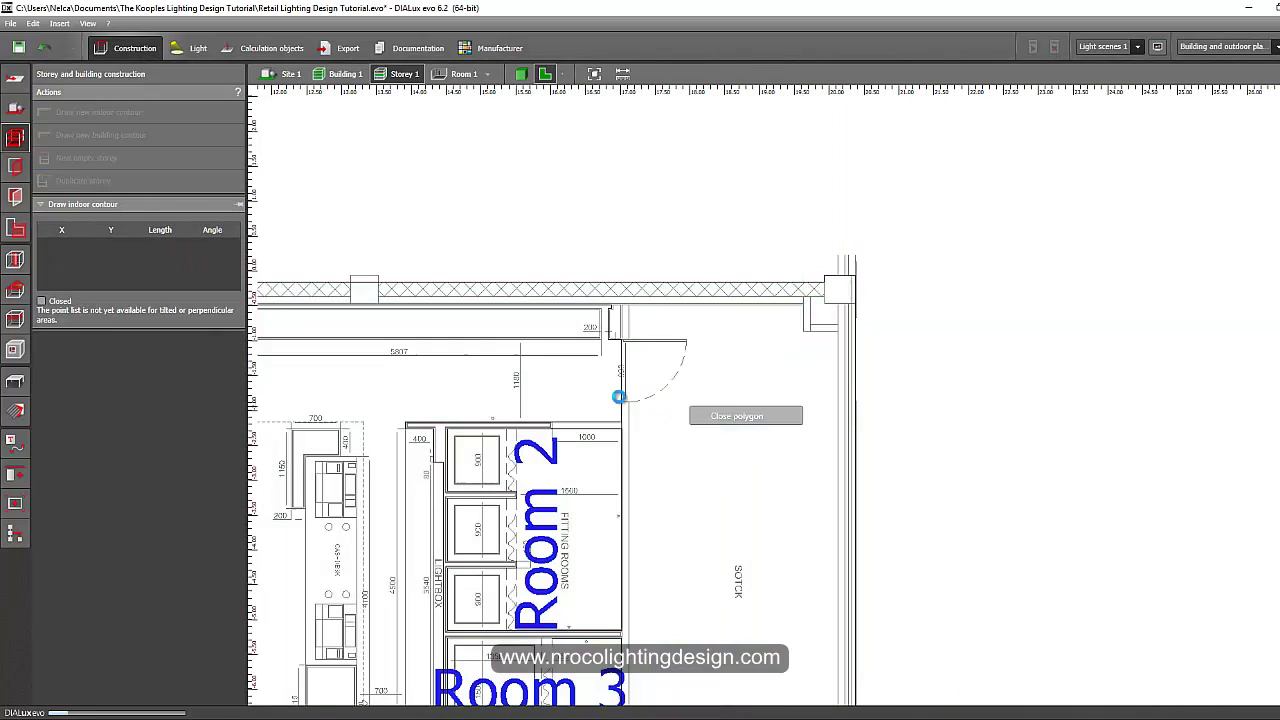
Step: Examine the storey in 3D from several angles, checking the shop, fitting rooms and stock room walls
middle_click_drag(564, 346, 785, 200)
scroll(760, 217, "down", 2)
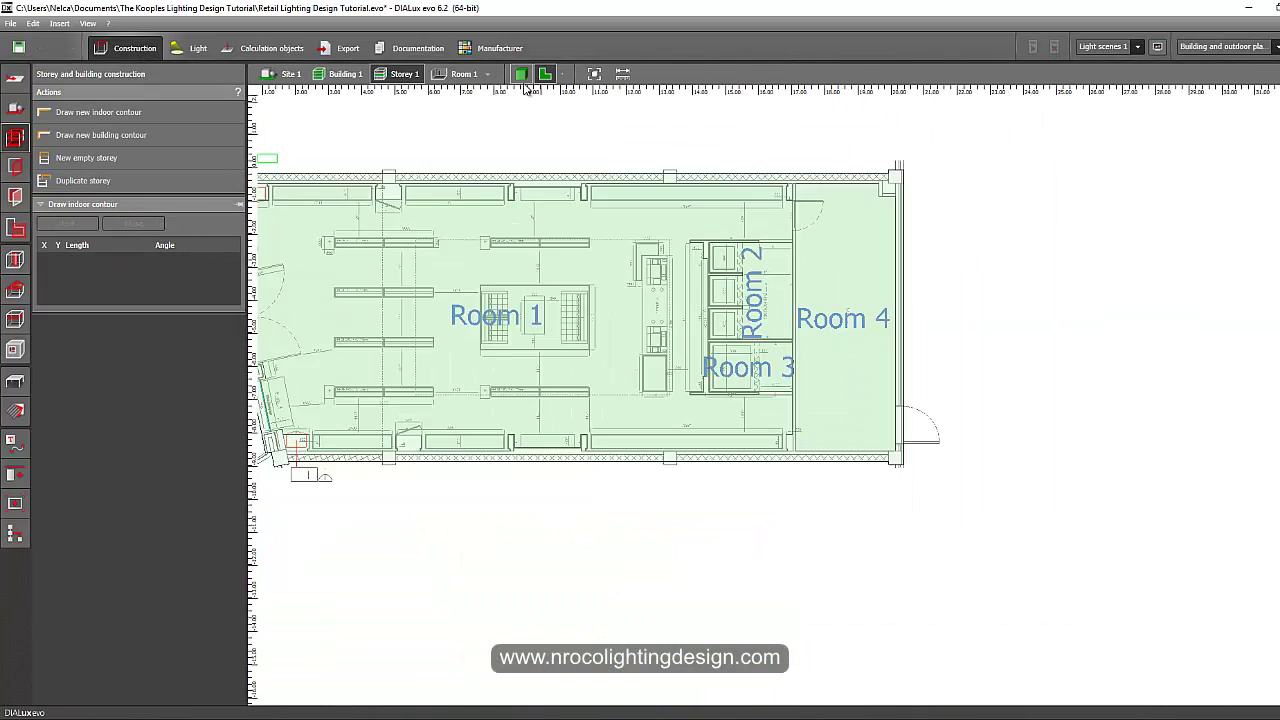
left_click(521, 74)
right_click_drag(513, 221, 933, 383)
right_click_drag(789, 358, 890, 396)
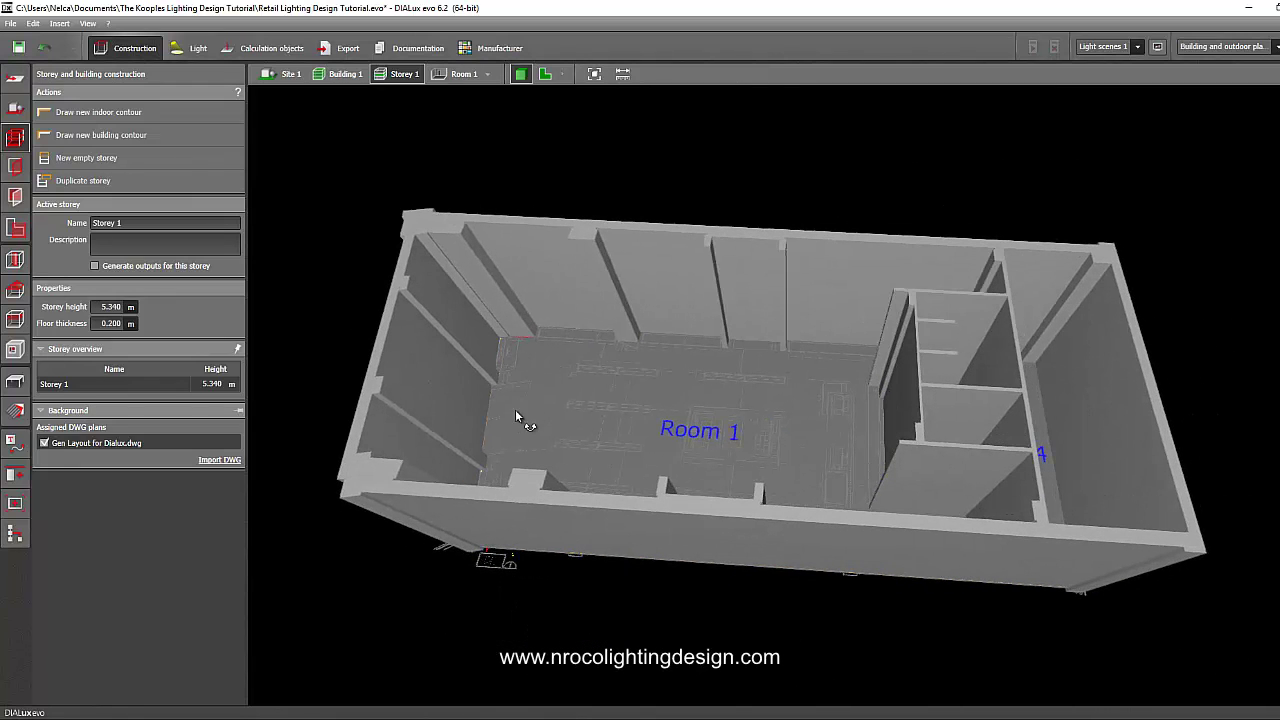
right_click_drag(517, 417, 465, 420)
right_click_drag(503, 478, 604, 430)
scroll(620, 440, "down", 2)
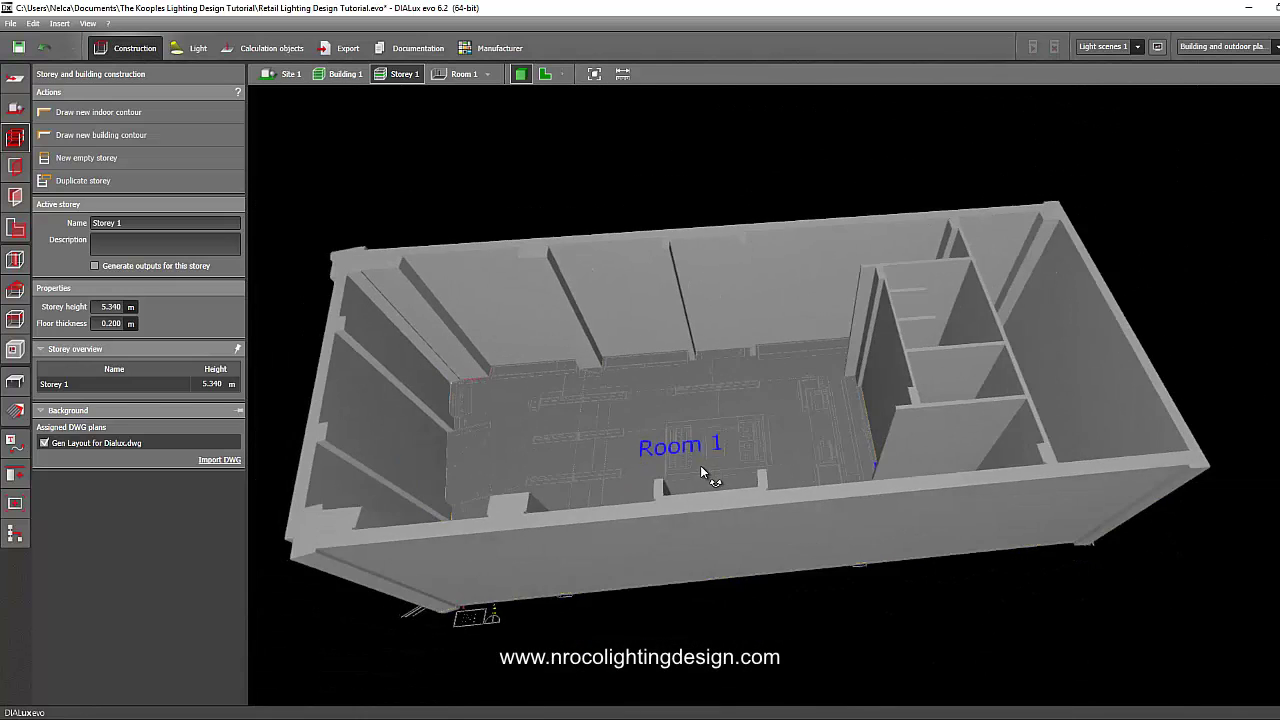
right_click_drag(703, 470, 686, 428)
middle_click_drag(684, 428, 749, 427)
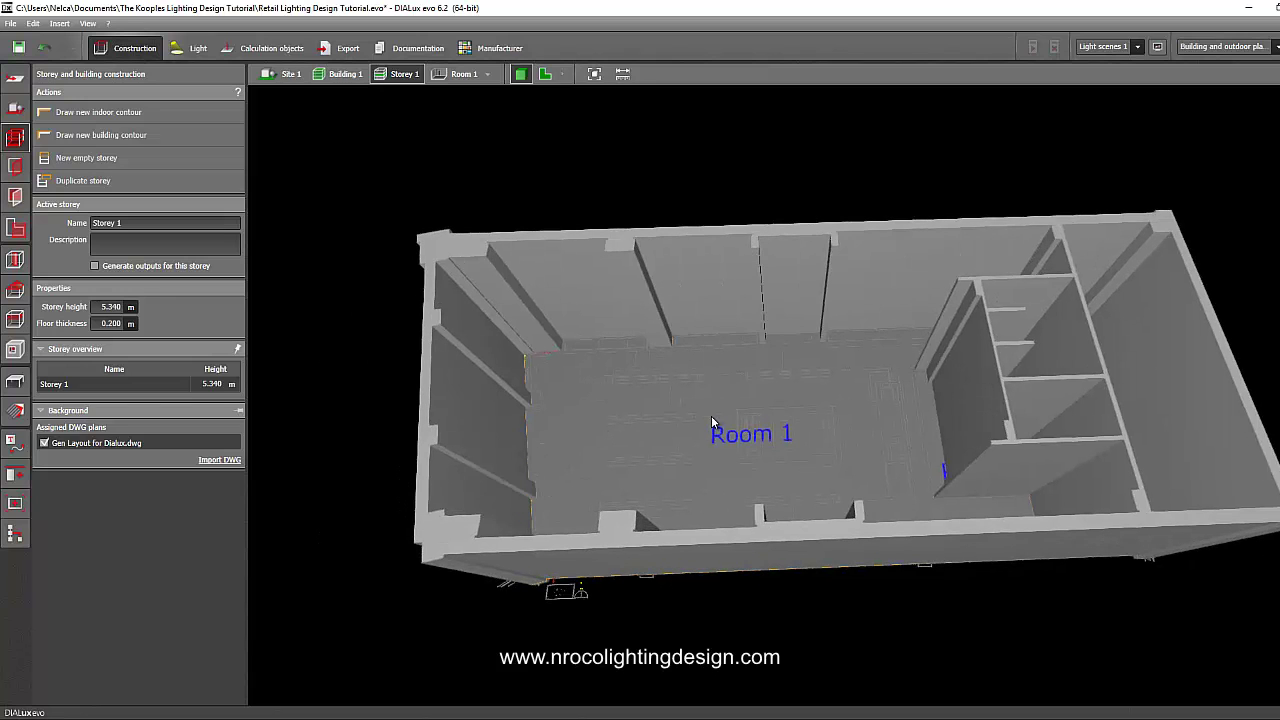